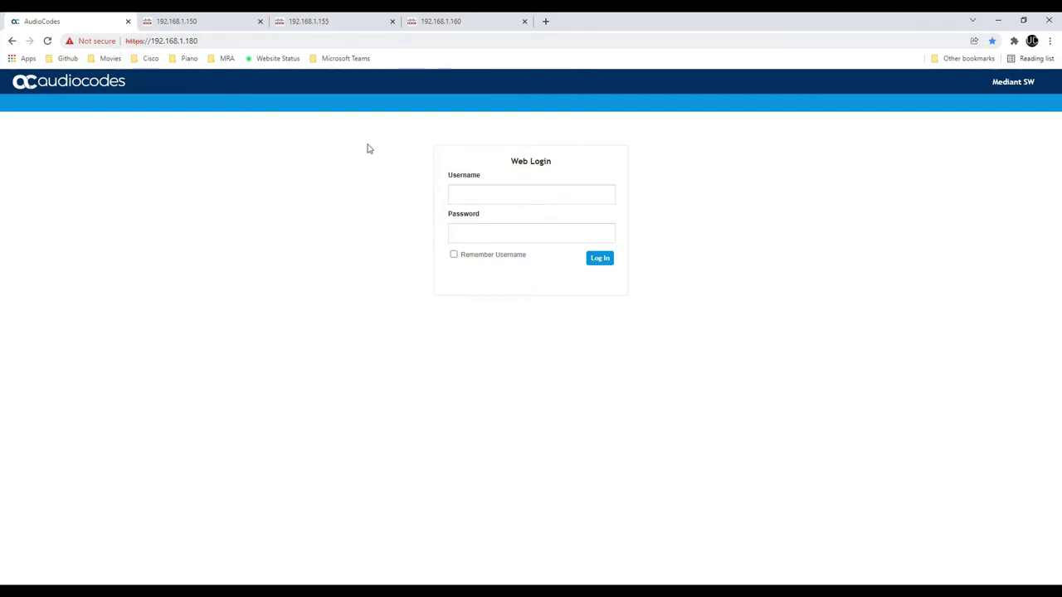
Log in to the SBC web interface at 192.168.1.180 with the administrator username and password
left_click(455, 195)
type("Admin")
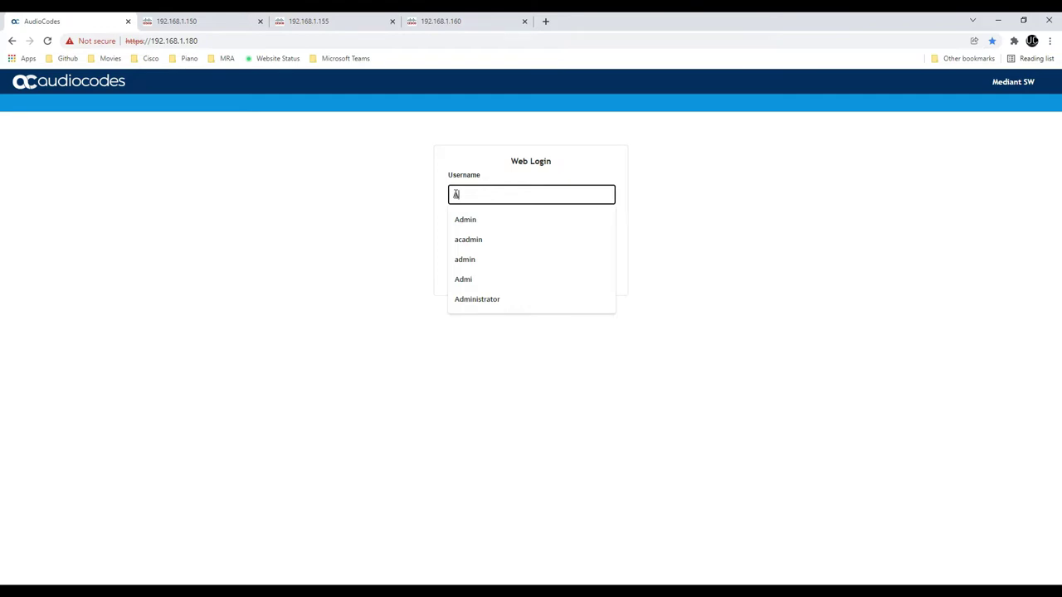
key("Tab")
type("Admin")
key("Return")
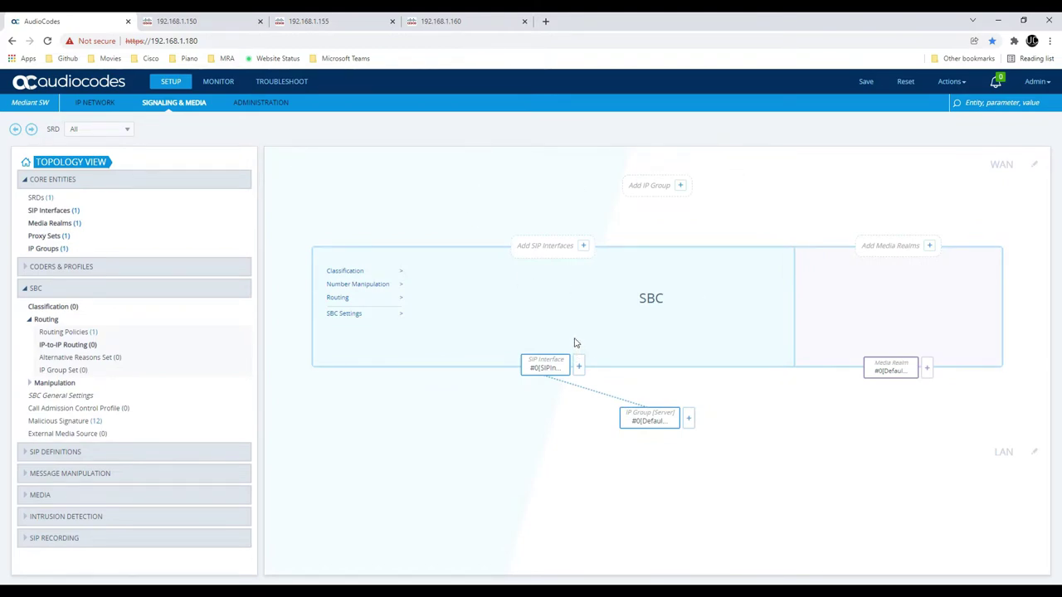
Switch to the IP NETWORK view to see interfaces, VLANs, Ethernet groups and physical ports
left_click(98, 103)
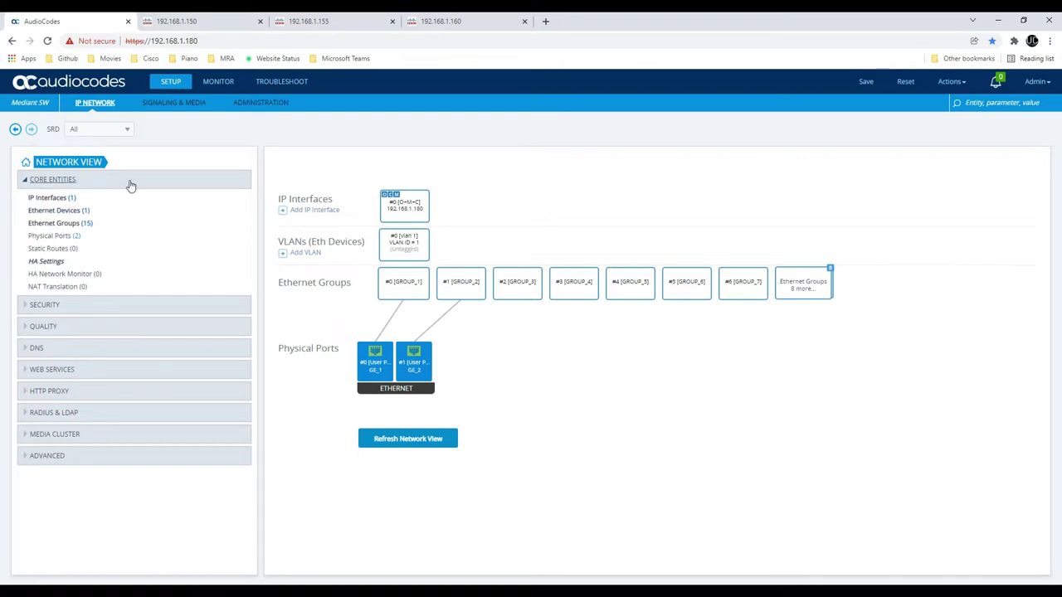
Add an Ethernet device named WAN on underlying interface #1 [GROUP_2] and apply it
left_click(74, 211)
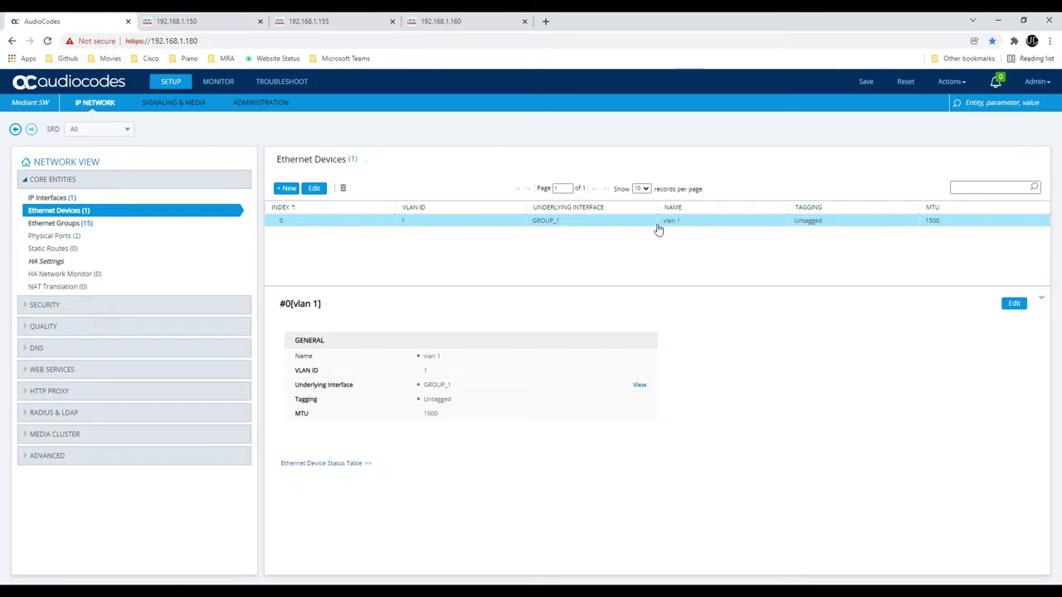
left_click(286, 189)
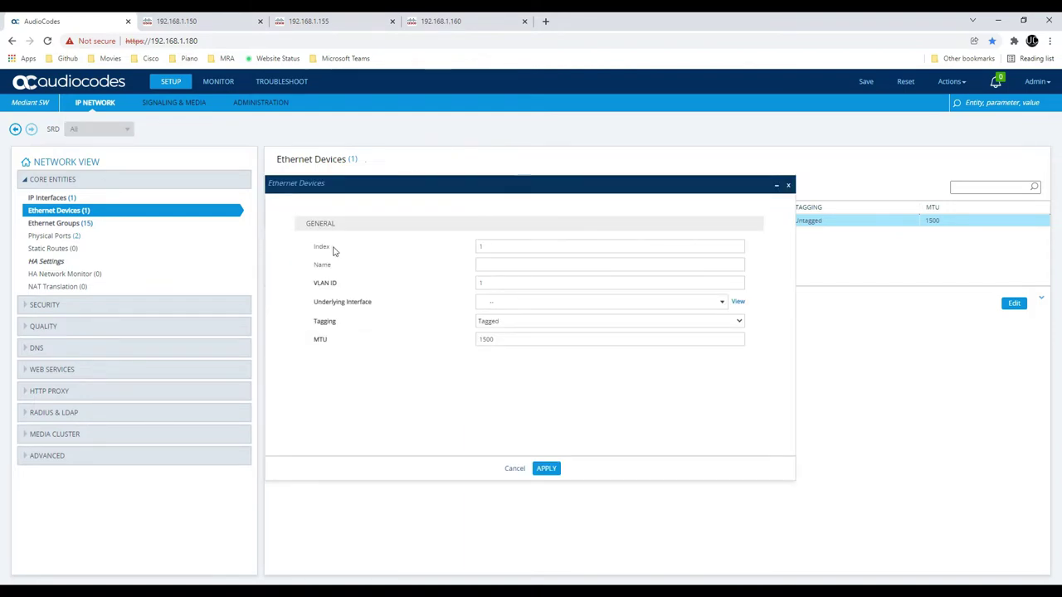
left_click(512, 303)
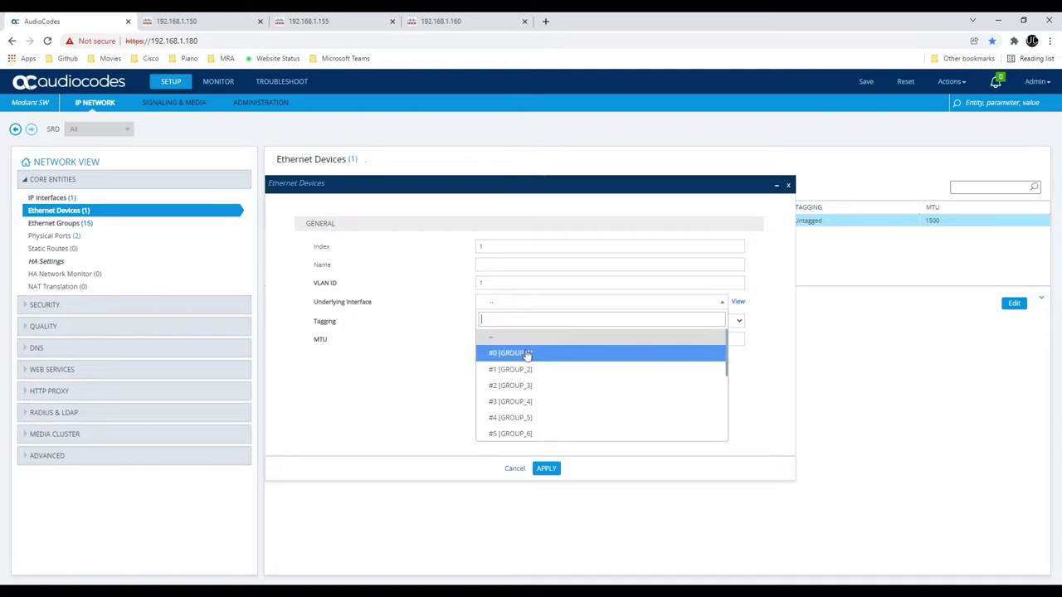
left_click(527, 370)
left_click(493, 267)
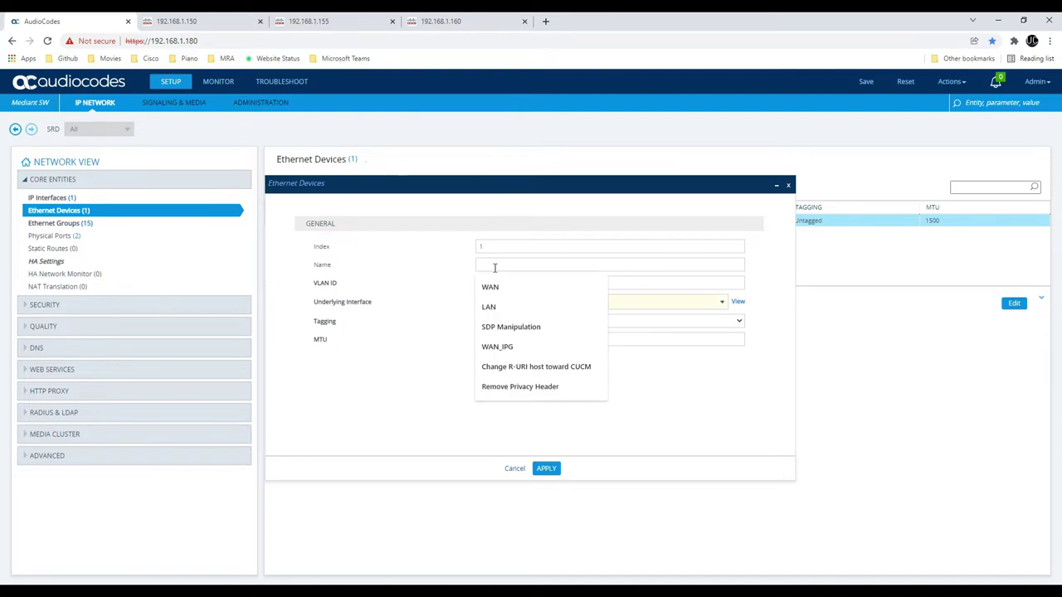
type("WAN")
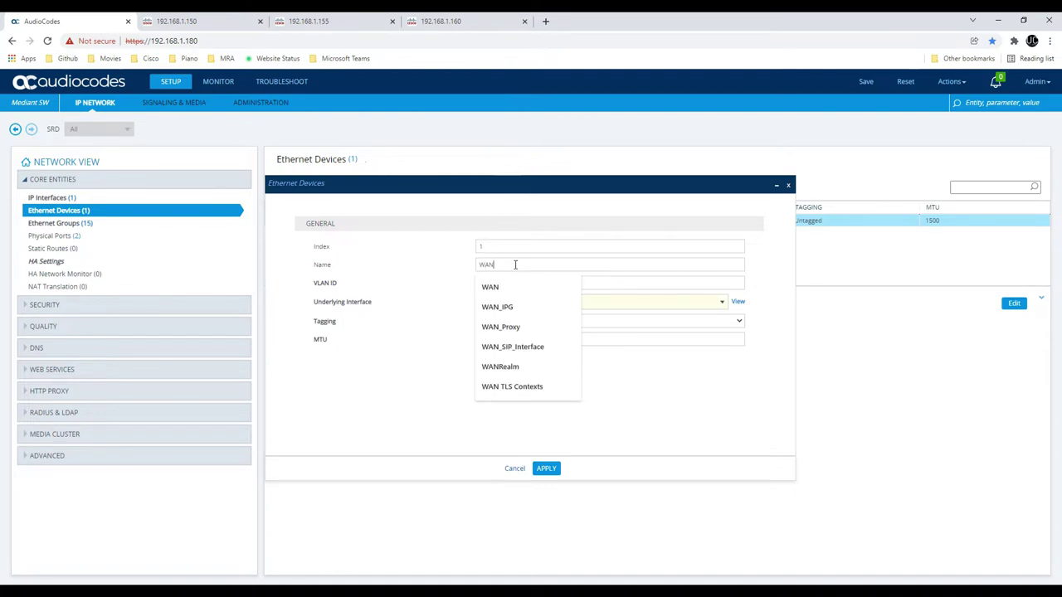
key("Tab")
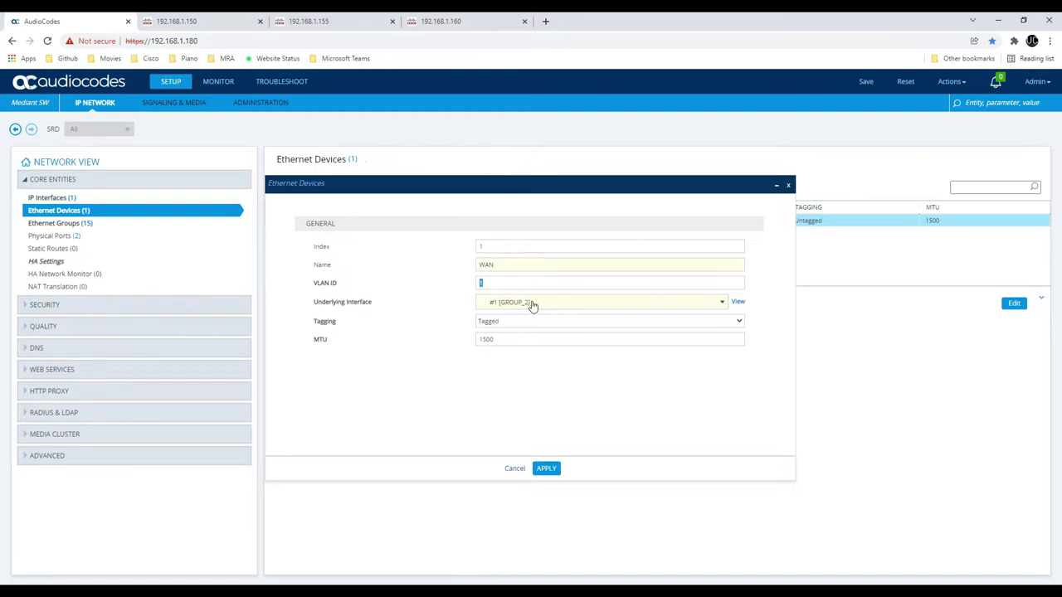
left_click(533, 304)
left_click(538, 377)
left_click(546, 469)
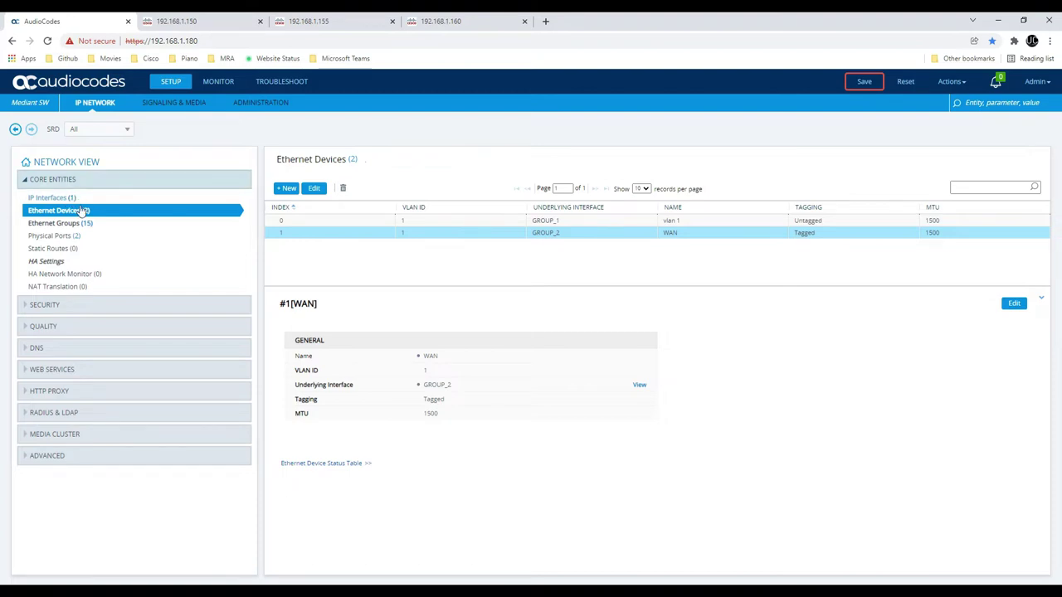
Rename the vlan 1 Ethernet device on GROUP_1 to LAN and apply the change
double_click(322, 221)
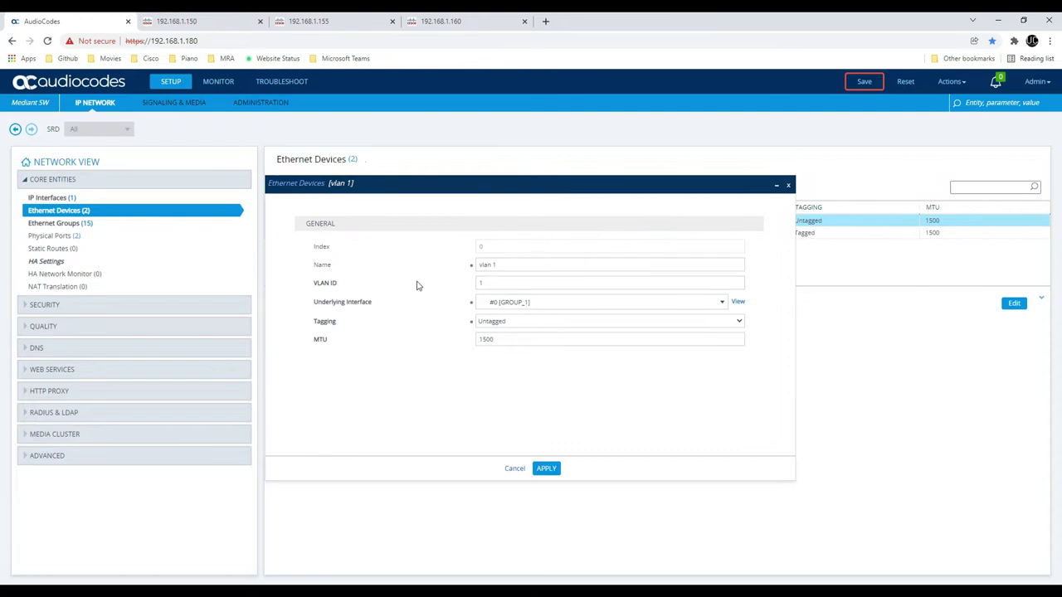
triple_click(510, 267)
type("LAN")
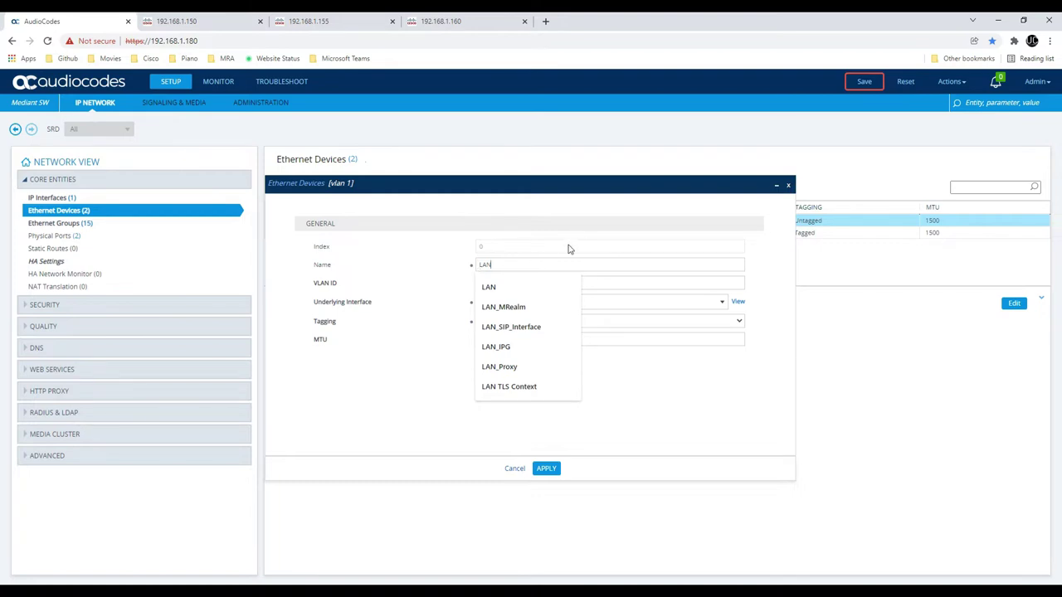
left_click(567, 243)
left_click(545, 469)
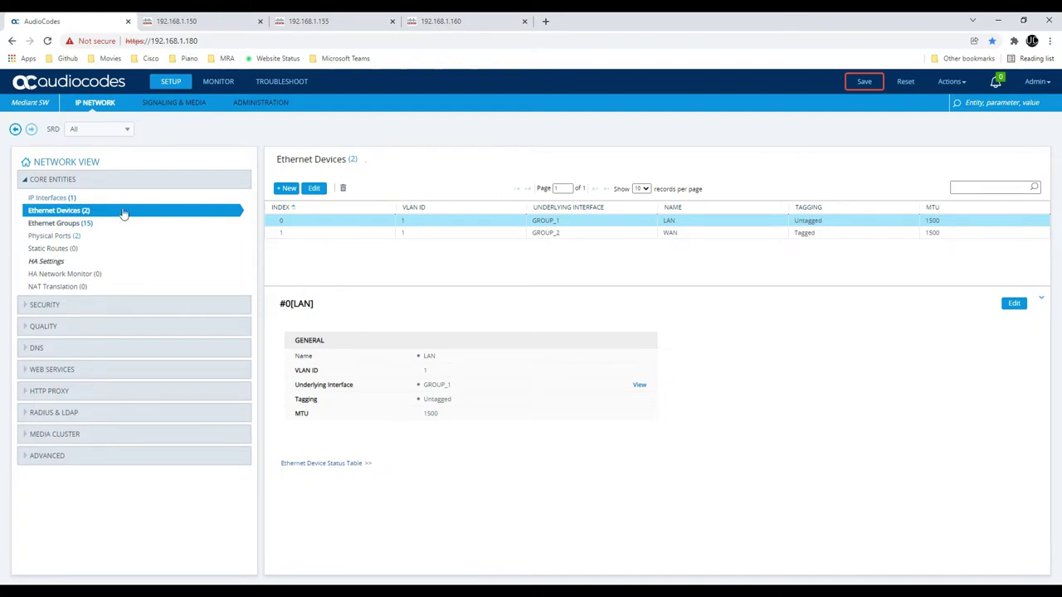
Delete the WAN Ethernet device, leaving only LAN, then go to the IP Interfaces table
left_click(459, 235)
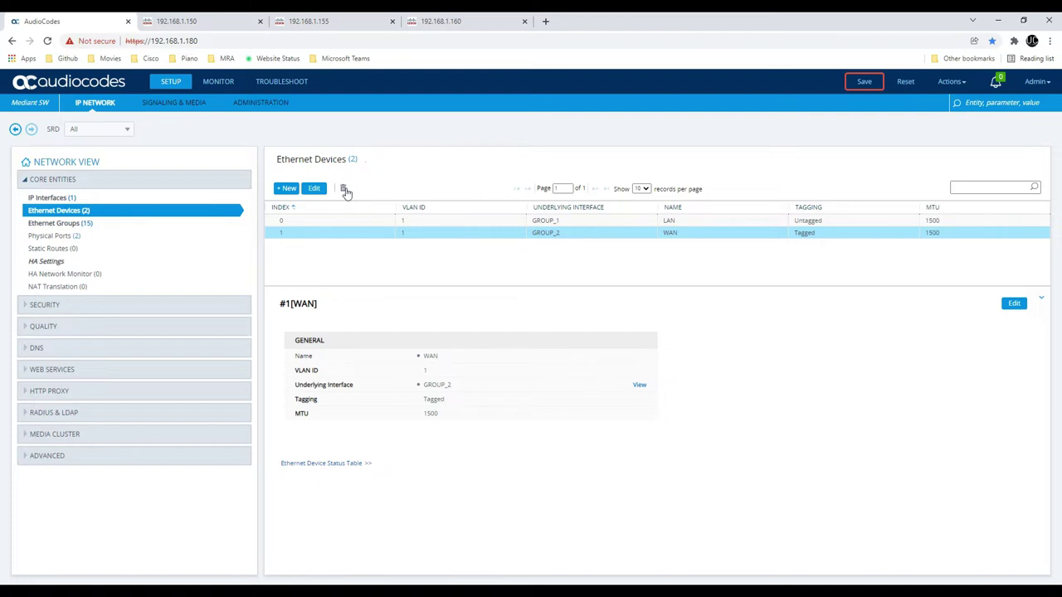
left_click(346, 189)
left_click(656, 249)
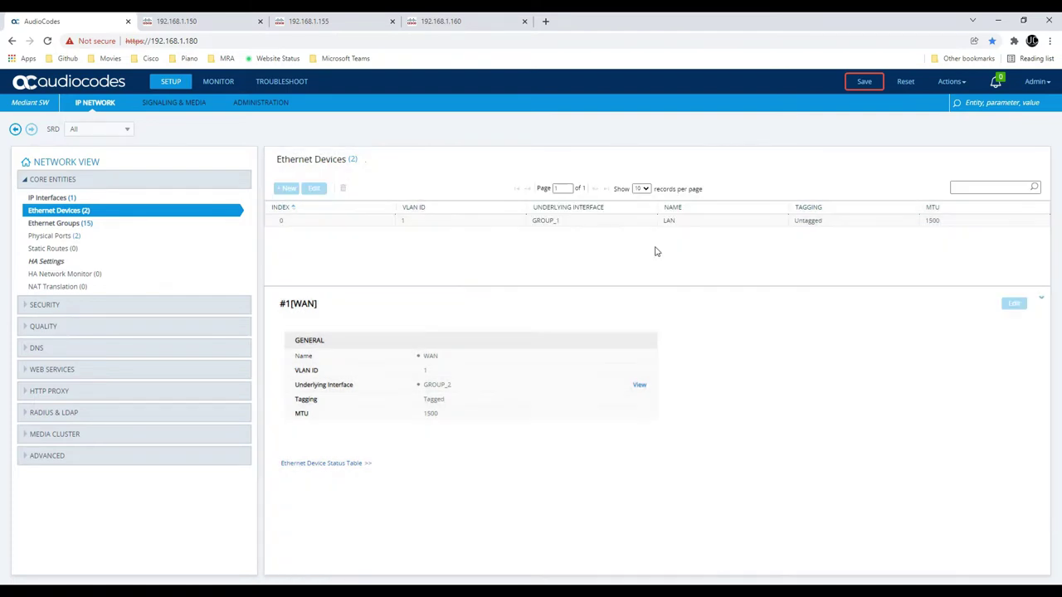
left_click(73, 202)
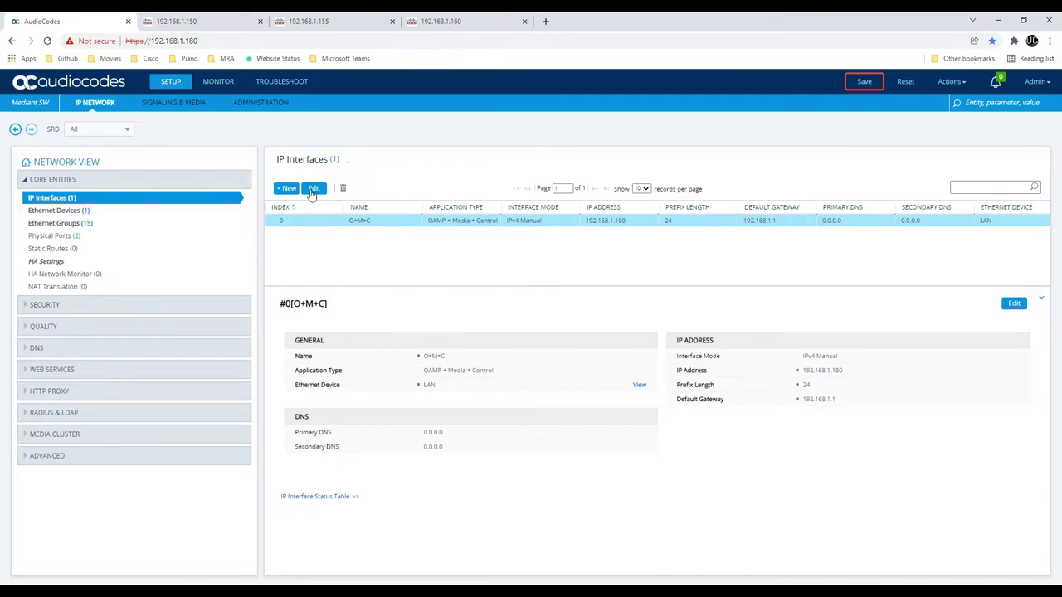
Edit the O+M+C IP interface and confirm its Ethernet Device is #0 [LAN]
left_click(314, 189)
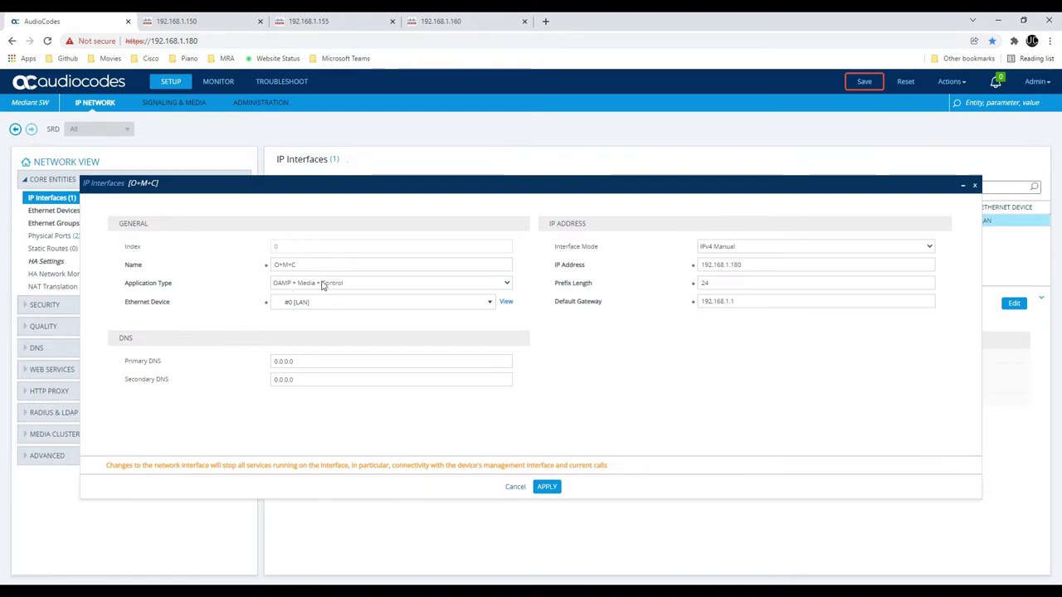
left_click(322, 304)
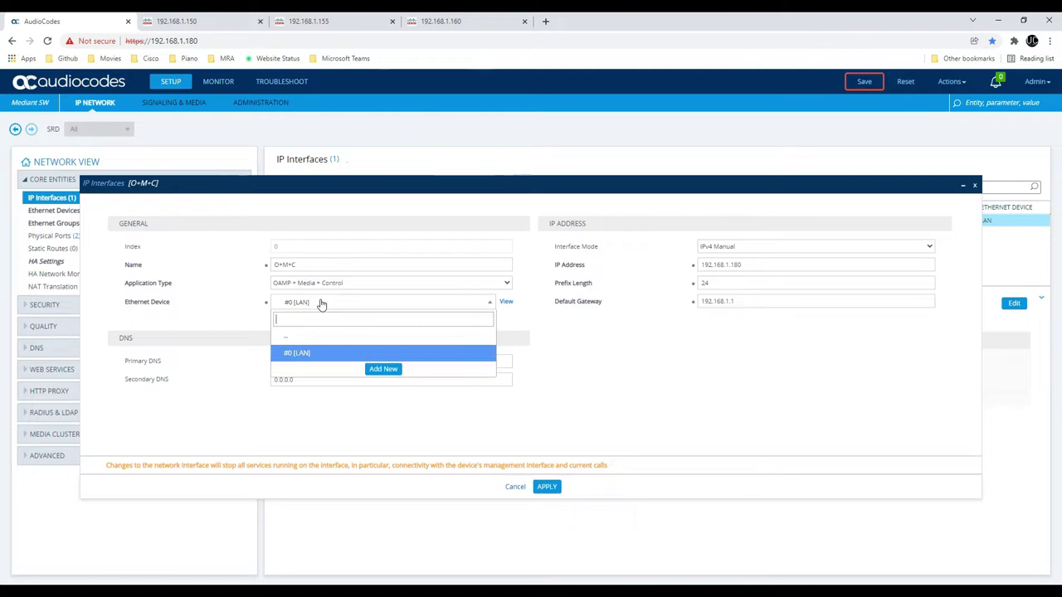
left_click(322, 304)
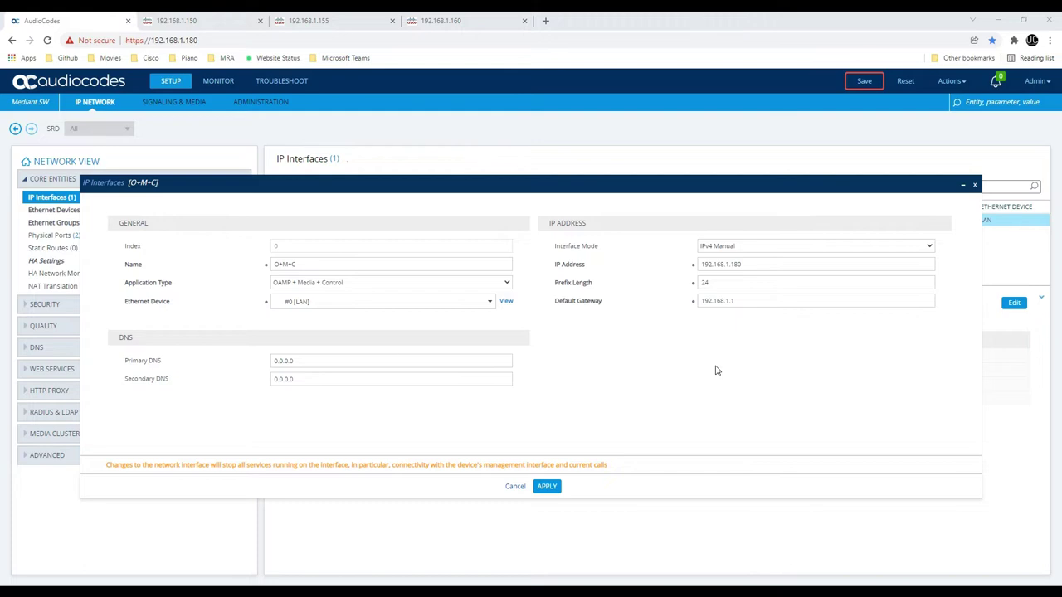
left_click(450, 303)
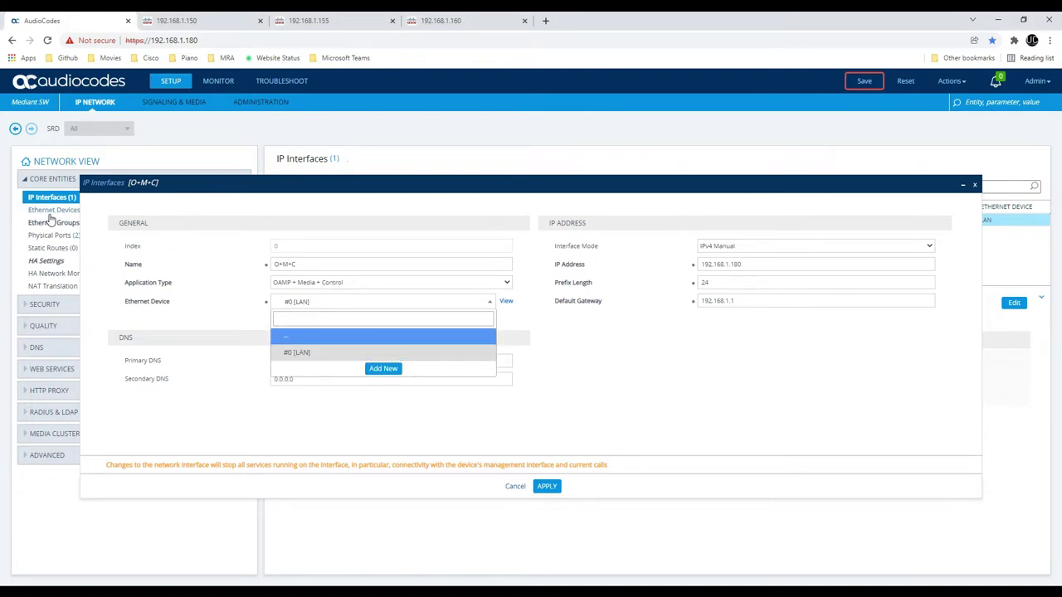
left_click(340, 308)
left_click(341, 286)
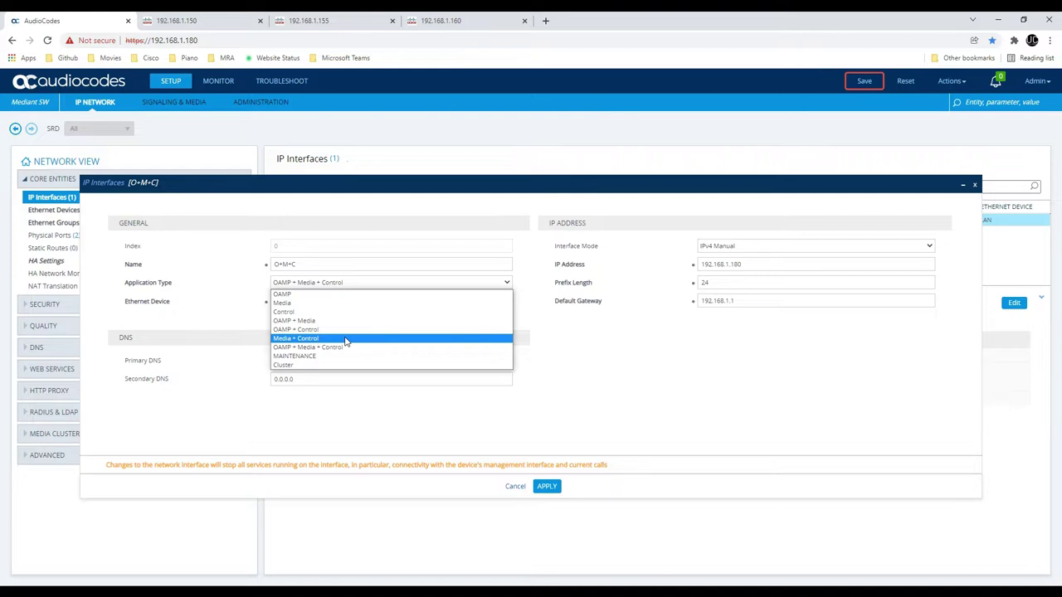
left_click(549, 346)
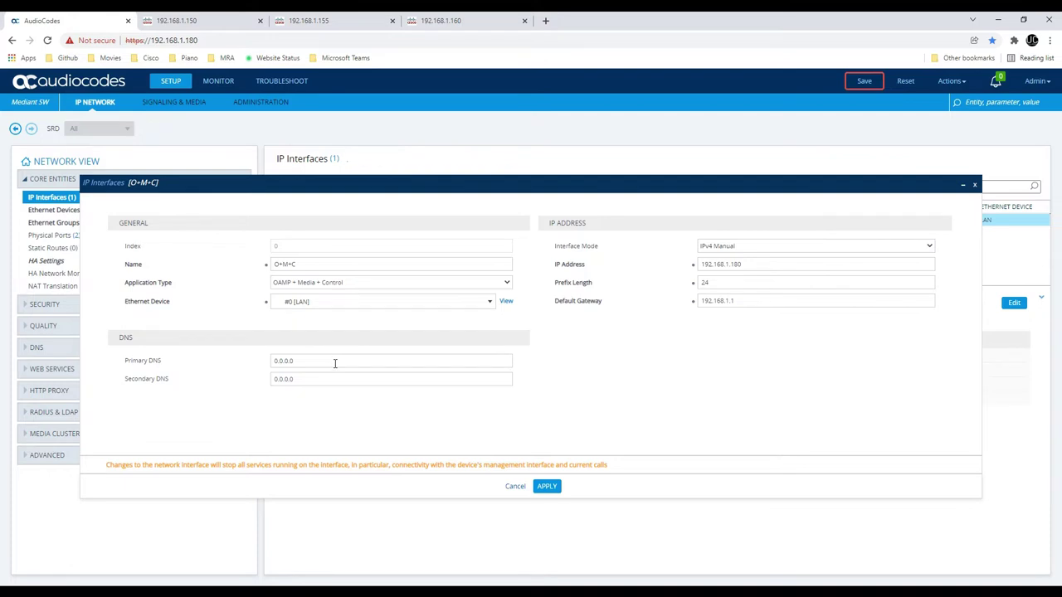
left_click(735, 248)
left_click(735, 247)
Change the O+M+C interface's Primary DNS from 0.0.0.0 to 192.168.1.1 and apply
left_click(749, 300)
left_click_drag(749, 300, 663, 308)
left_click(671, 331)
left_click_drag(324, 361, 9, 414)
type("192.1")
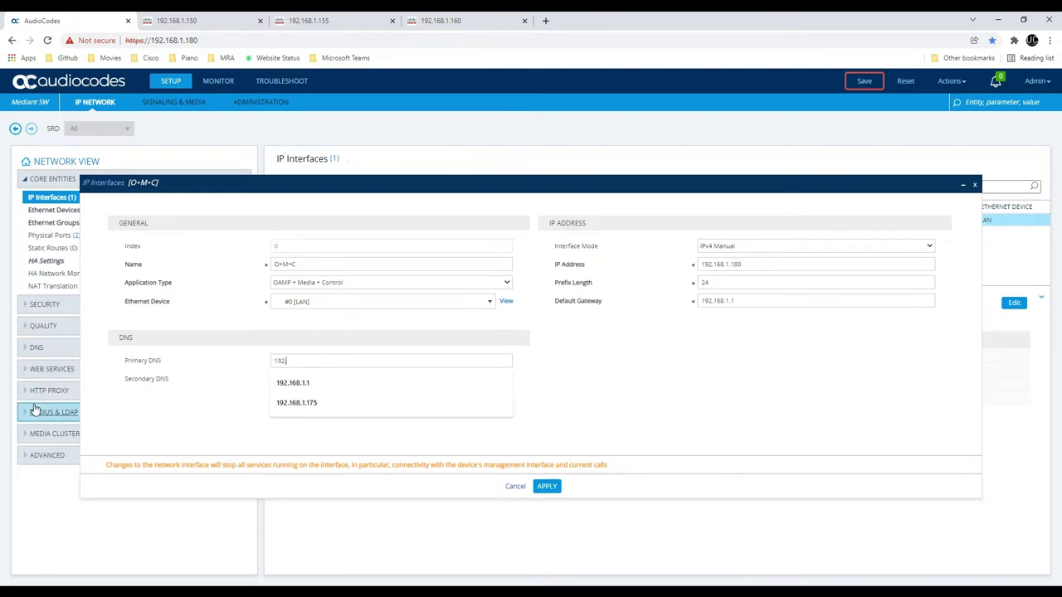
type("8.1.1")
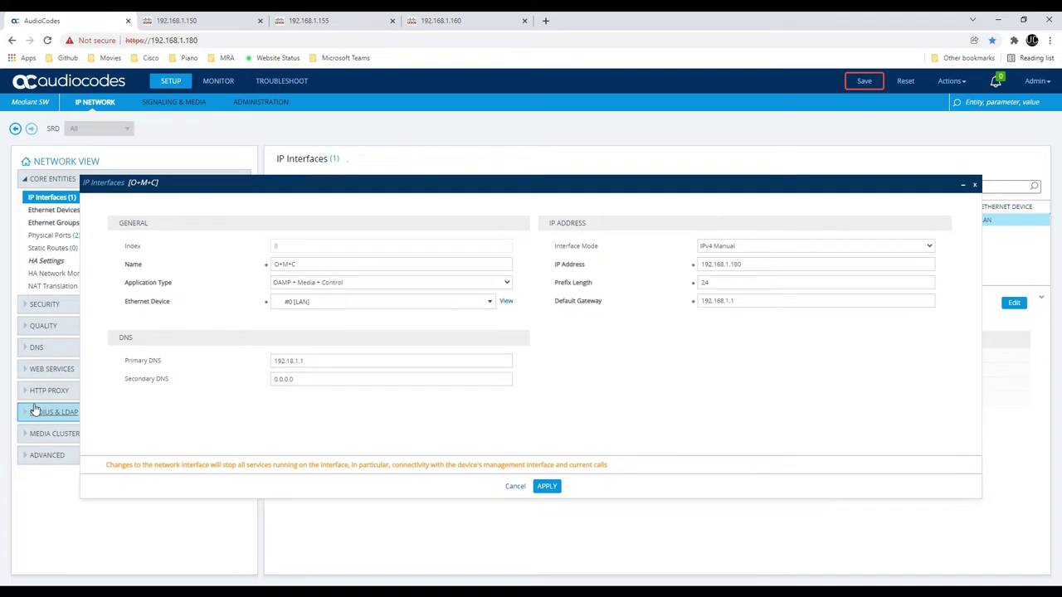
key("ctrl+a")
type("192.1")
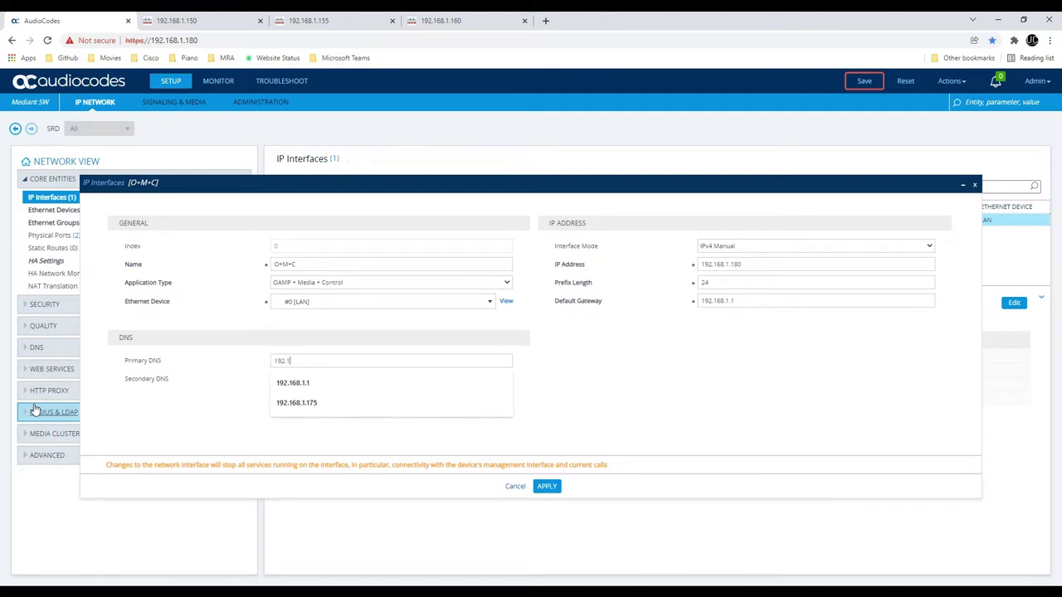
type("68.1.1")
key("Tab")
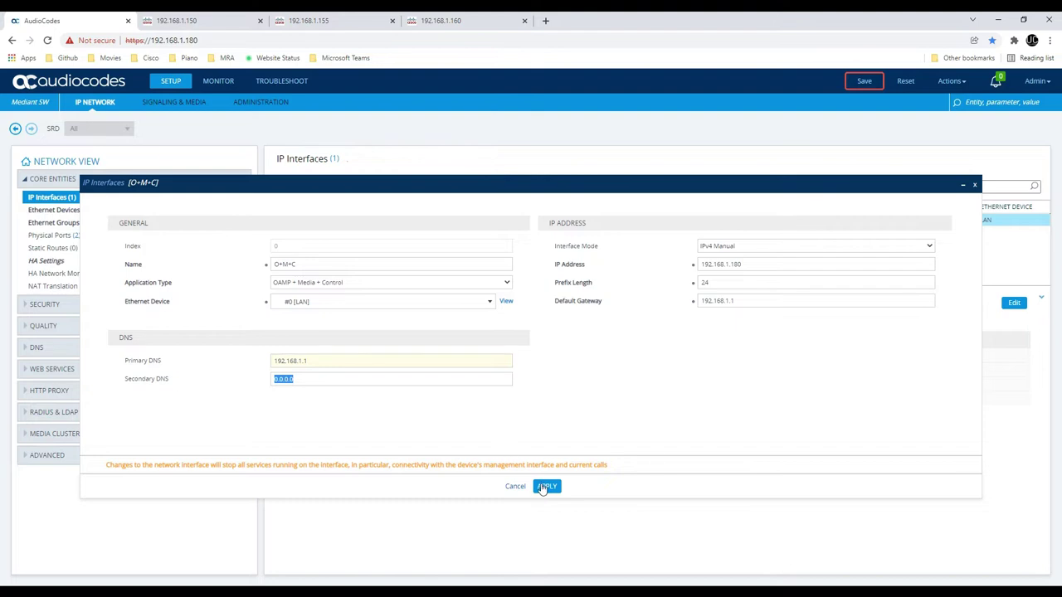
left_click(545, 488)
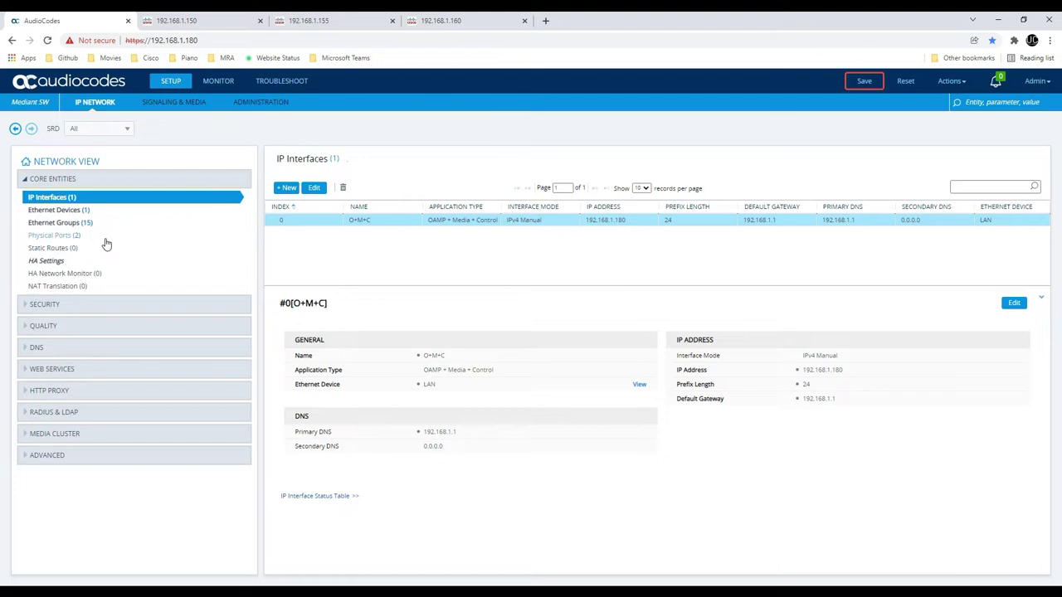
Under Security, open TLS Contexts and the Change Certificate page for default context #0
left_click(104, 305)
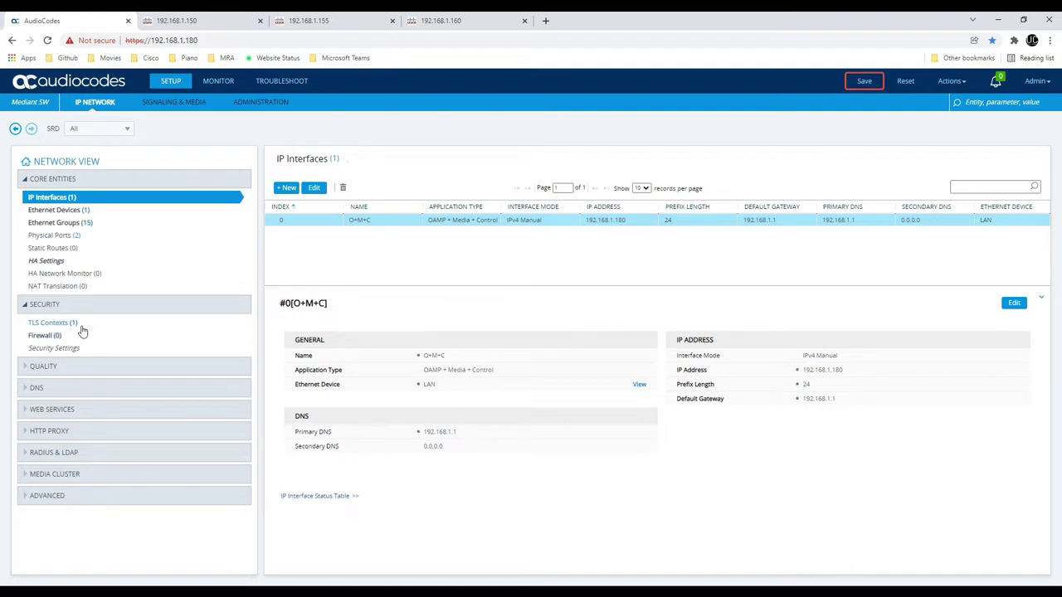
left_click(80, 326)
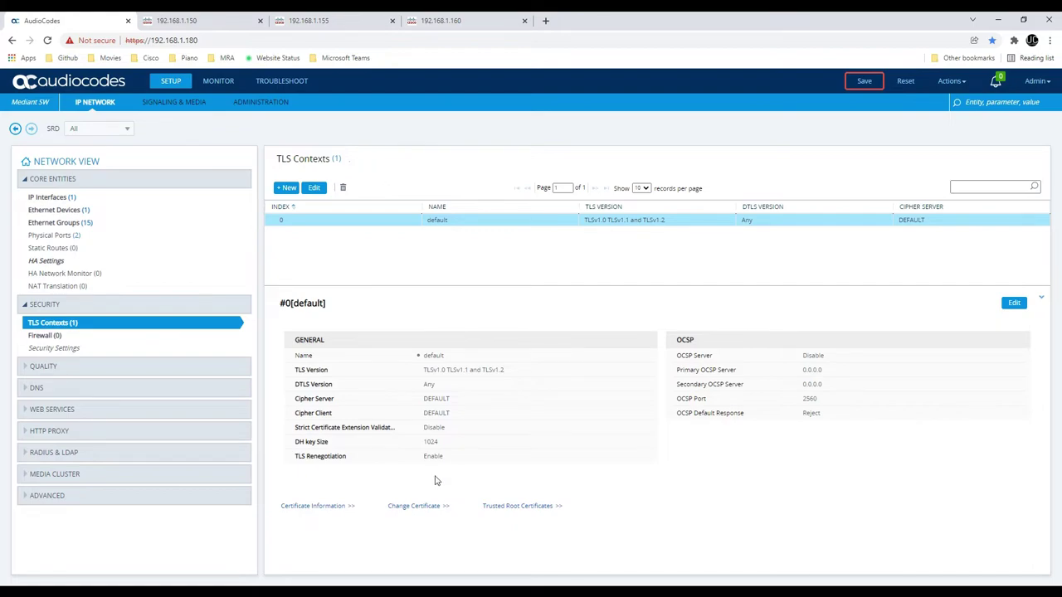
left_click(414, 506)
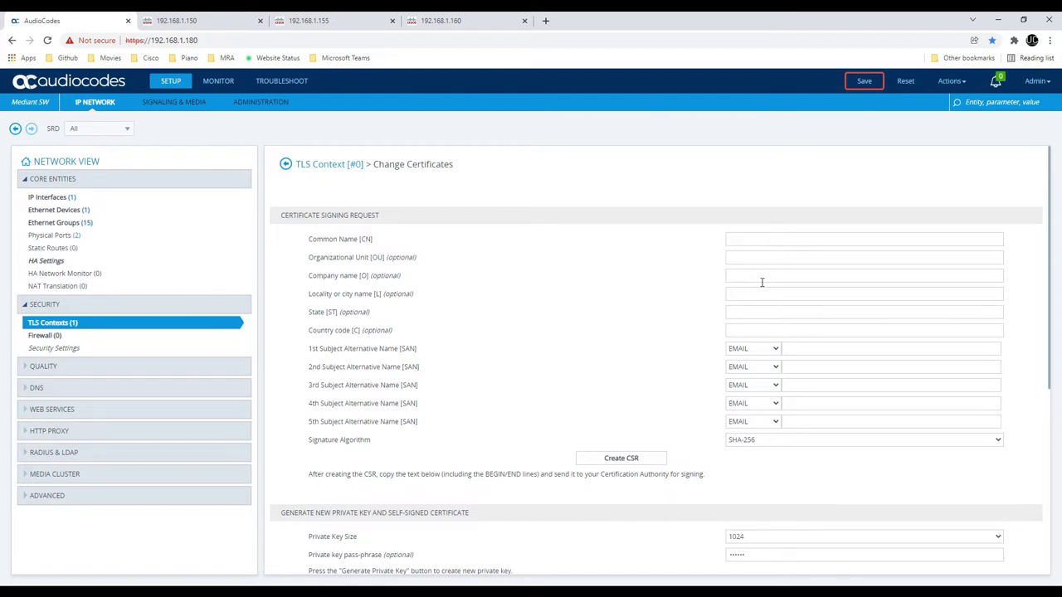
left_click(773, 349)
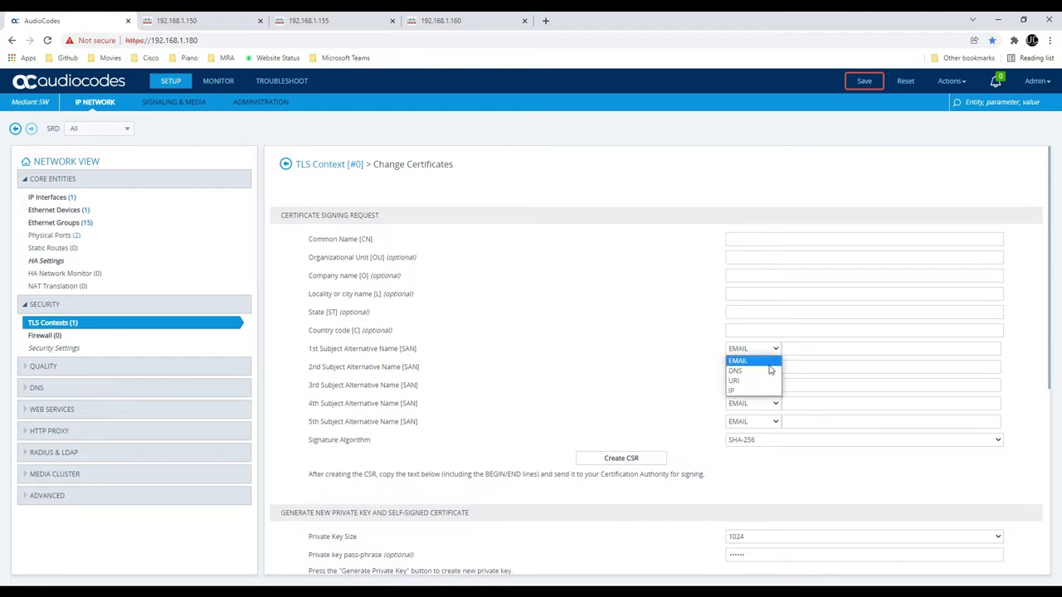
left_click(811, 331)
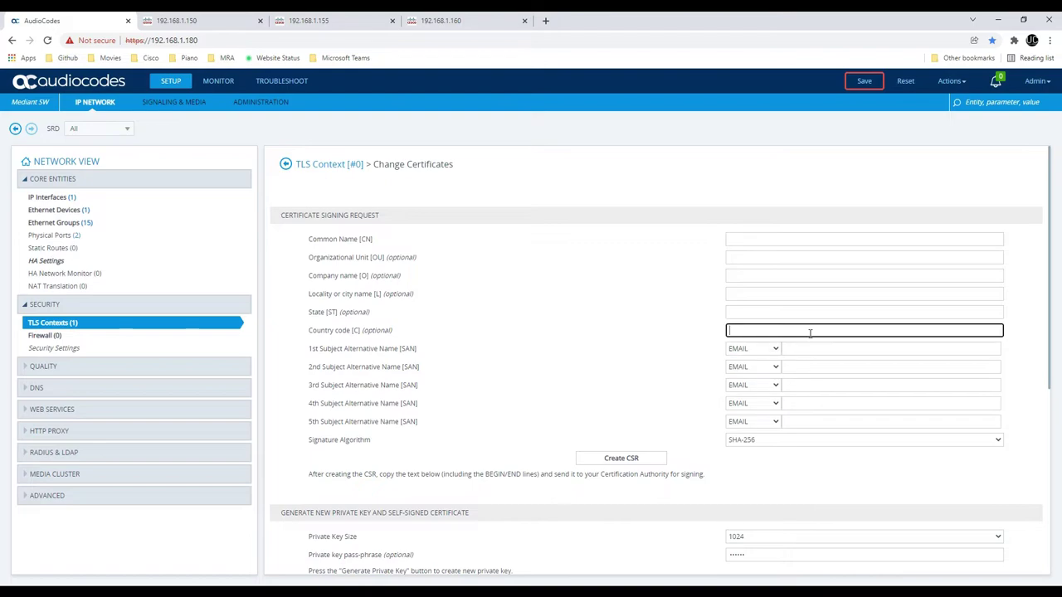
scroll(656, 347, "down", 2)
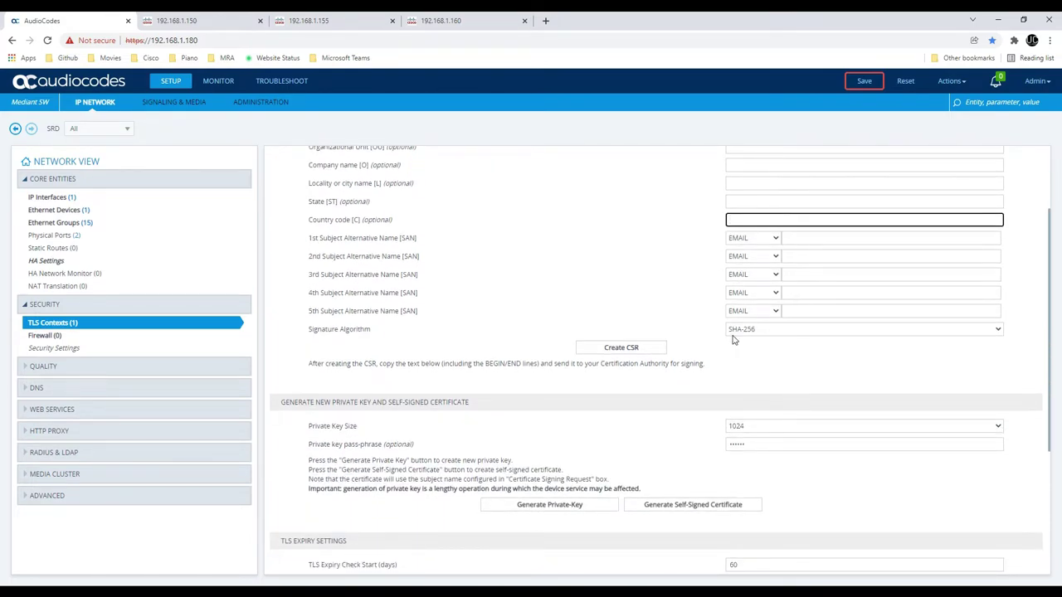
scroll(734, 338, "down", 2)
scroll(735, 336, "down", 1)
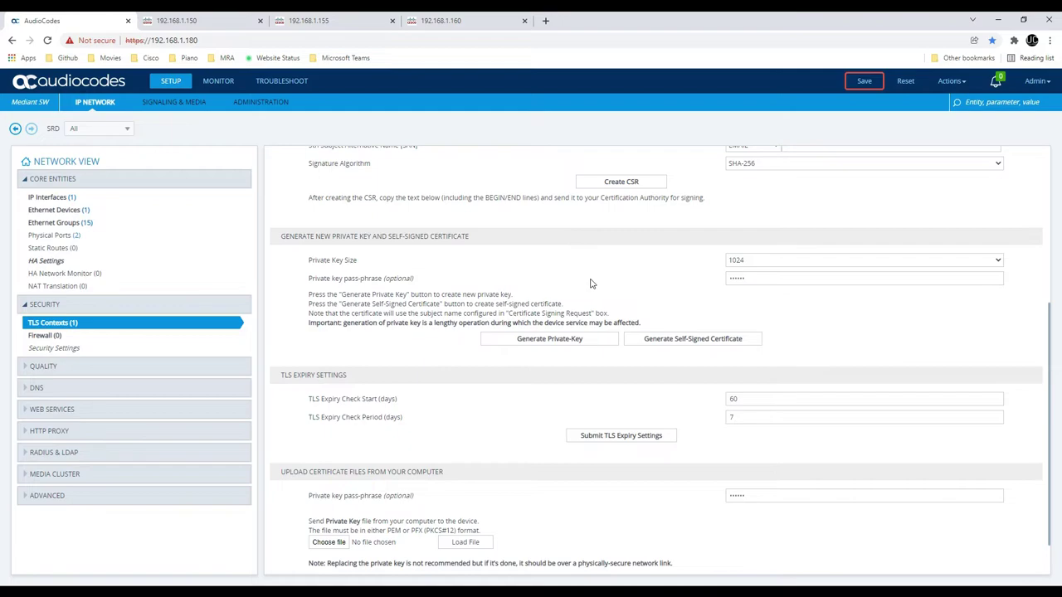
scroll(590, 282, "down", 1)
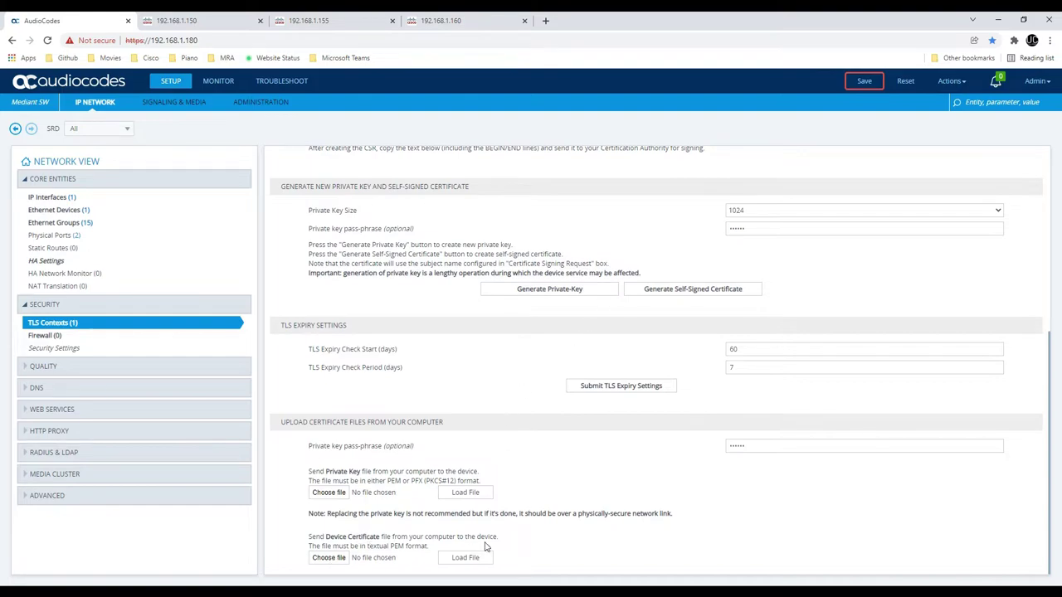
scroll(348, 414, "up", 10)
Return to the TLS Contexts list, then switch to the SIGNALING & MEDIA topology view
left_click(284, 165)
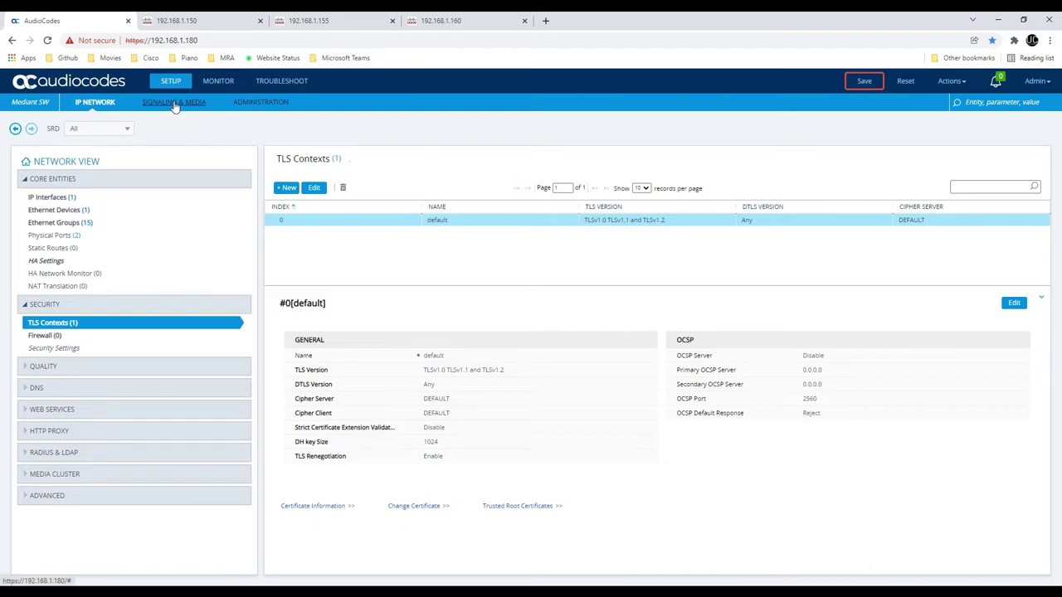
left_click(175, 105)
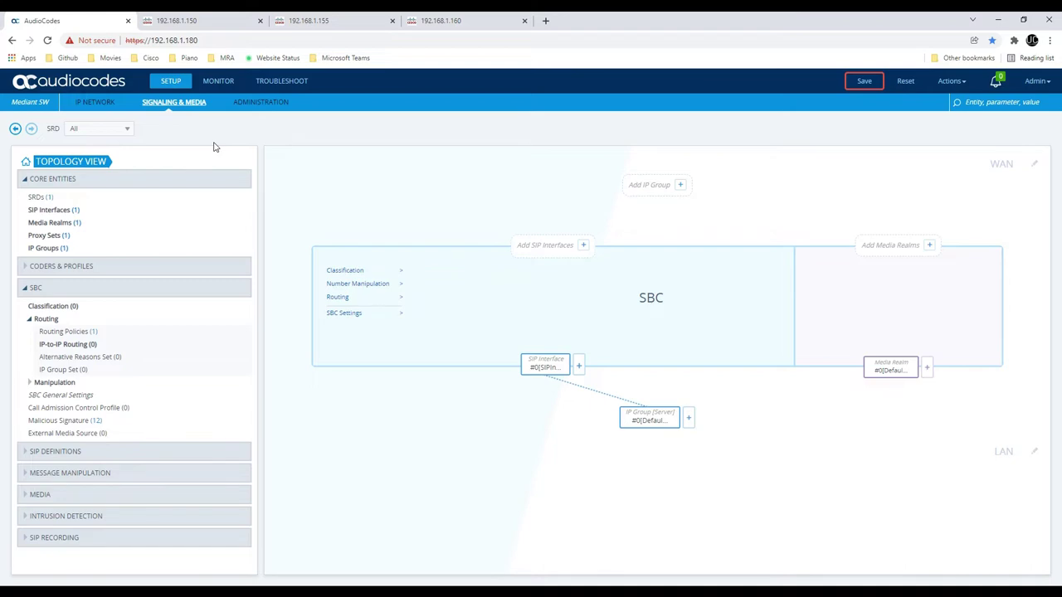
Show the SRDs table and review DefaultSRD's settings, cancelling without changes
left_click(48, 199)
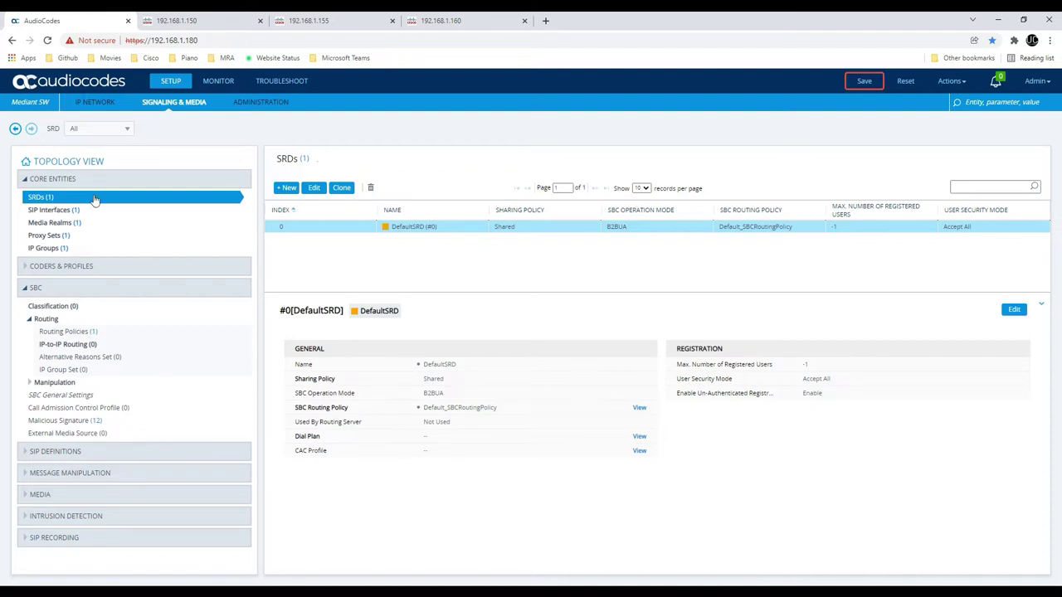
double_click(351, 232)
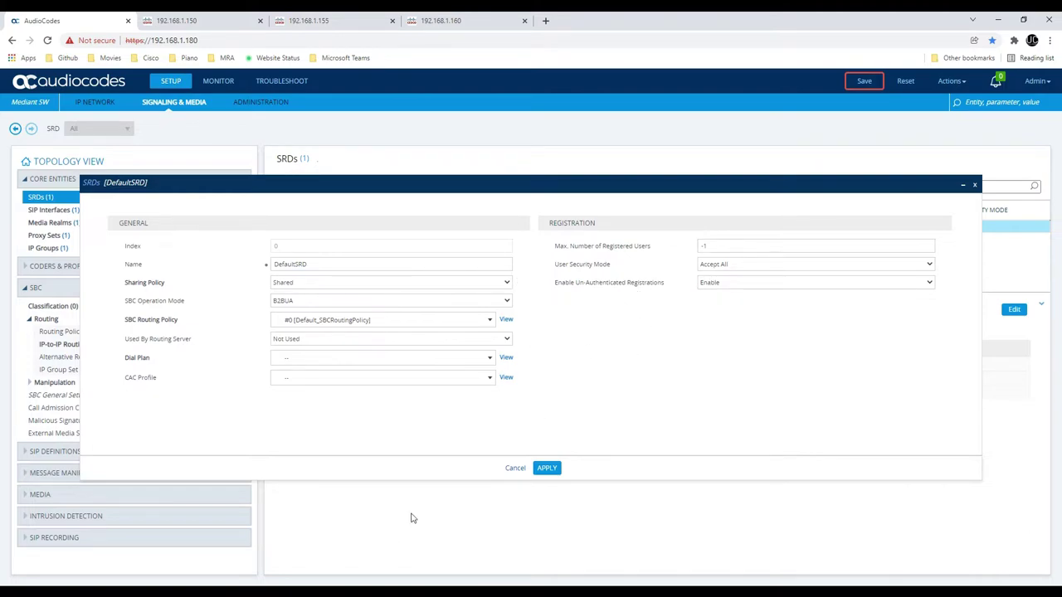
left_click(514, 469)
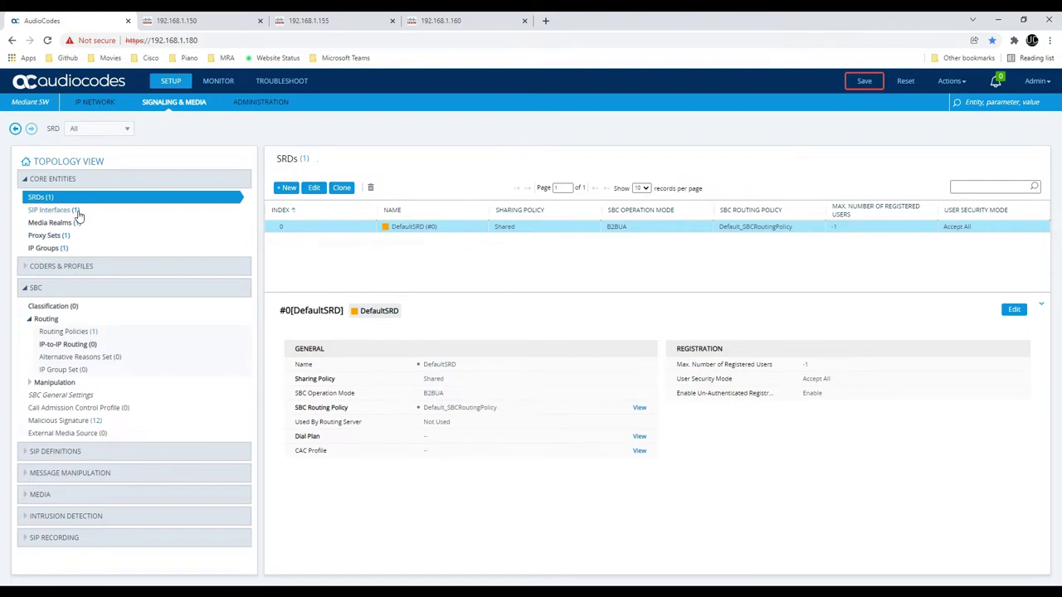
Open SIPInterface_0 and review its UDP/TCP 5060 and TLS 5061 ports
left_click(41, 211)
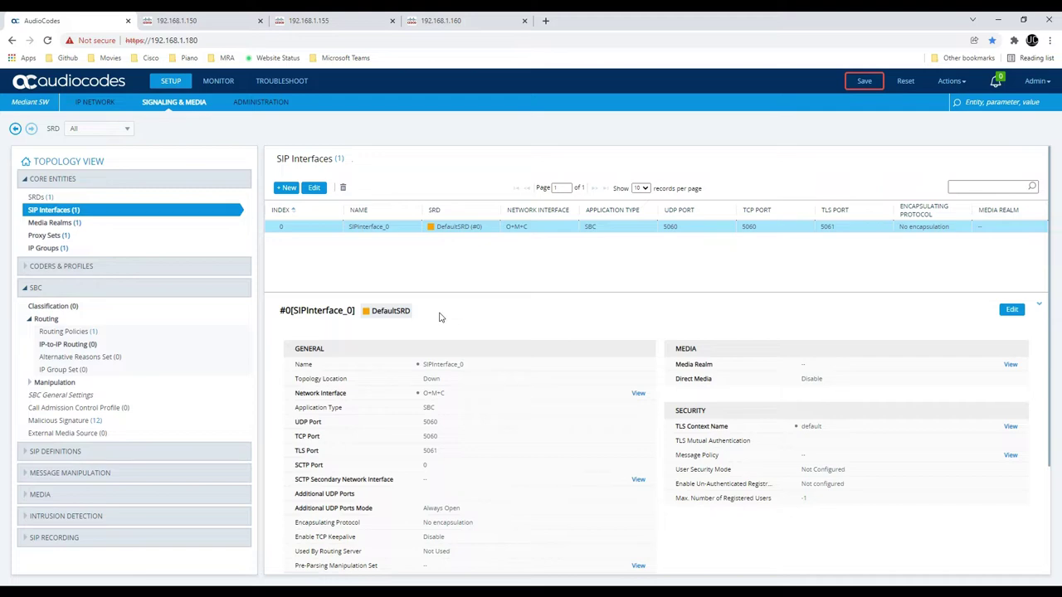
double_click(430, 228)
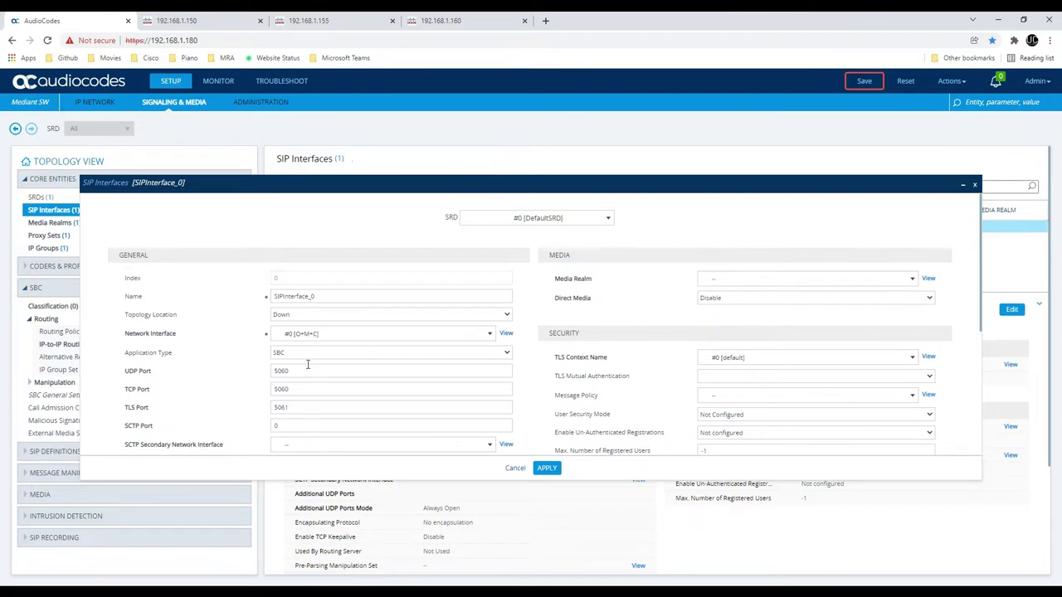
double_click(274, 371)
left_click_drag(297, 390, 256, 393)
left_click_drag(294, 406, 243, 403)
key("shift+Tab")
key("shift+Tab")
Try renaming it SIP_Interface_LAN with network interface O+M+C, then cancel without saving
left_click_drag(380, 297, 92, 302)
type("SIP_Interface_LAN")
left_click(329, 332)
left_click(328, 332)
left_click(514, 469)
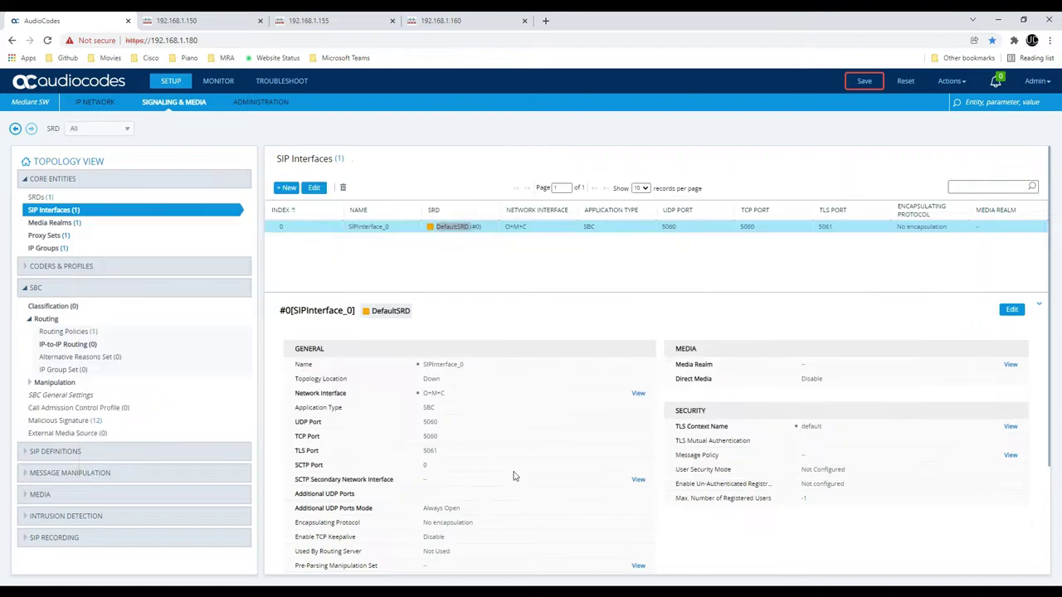
Rename the O+M+C IP interface to 'LAN Interface' and apply
left_click(98, 103)
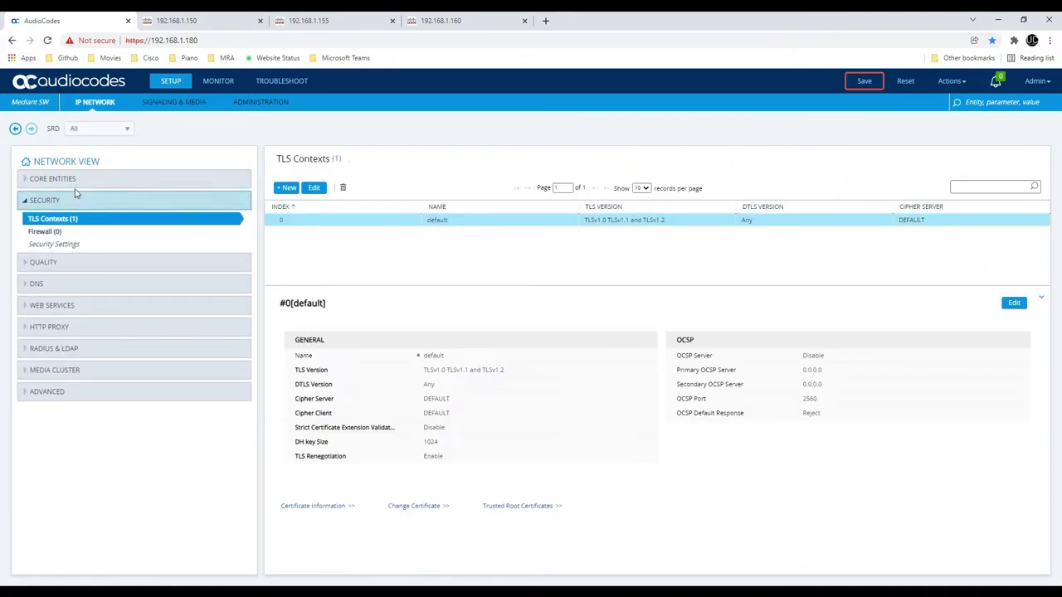
left_click(78, 178)
left_click(66, 199)
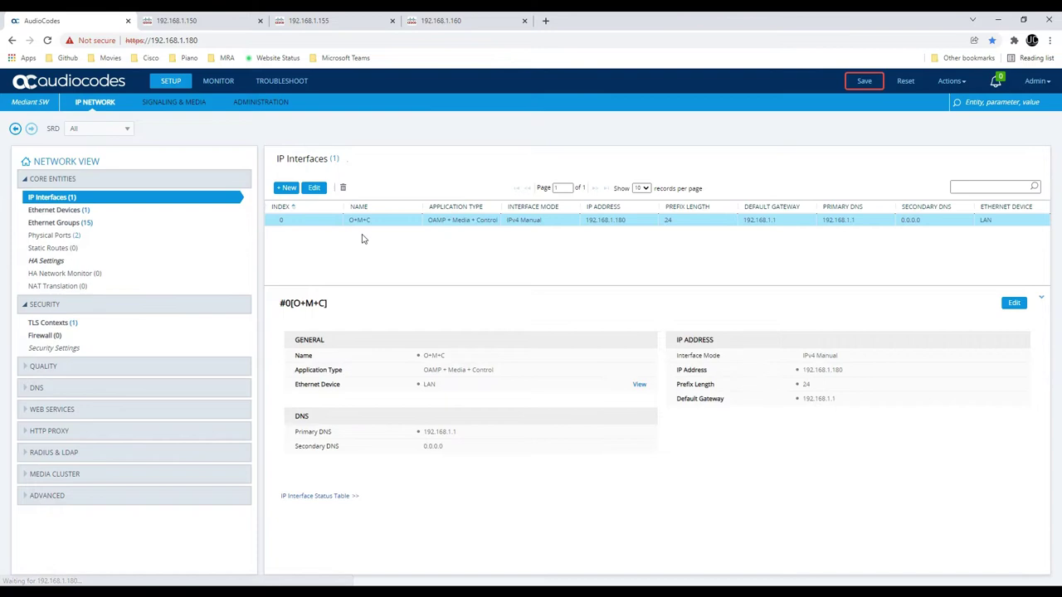
left_click(315, 190)
left_click_drag(332, 263, 2, 272)
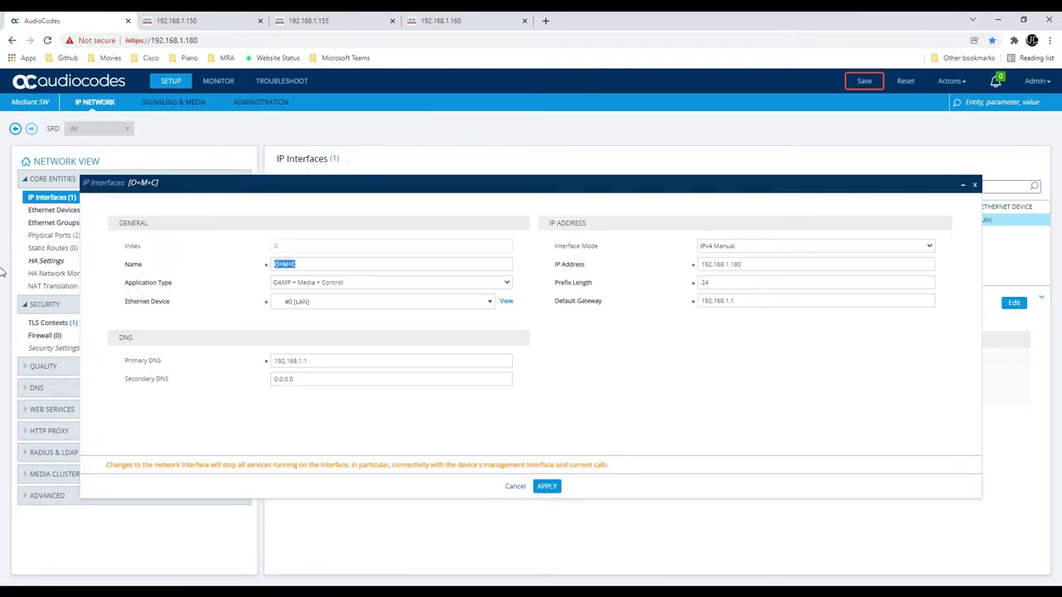
type("LAN T")
type("nterface")
left_click(544, 486)
Edit SIPInterface_0 and set its network interface to LAN Interface
left_click(154, 106)
left_click(108, 209)
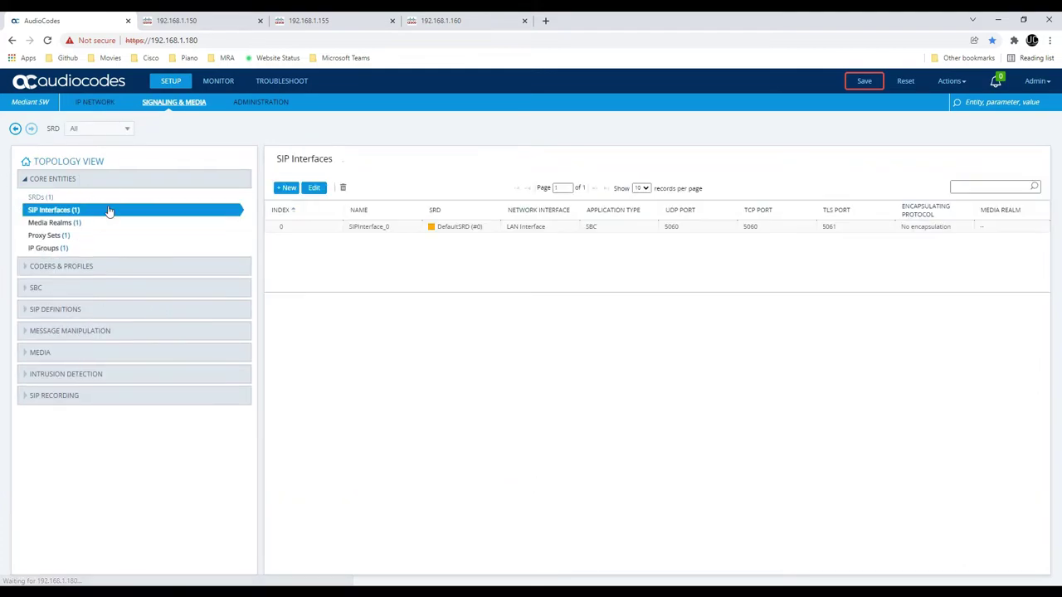
left_click(320, 228)
double_click(325, 232)
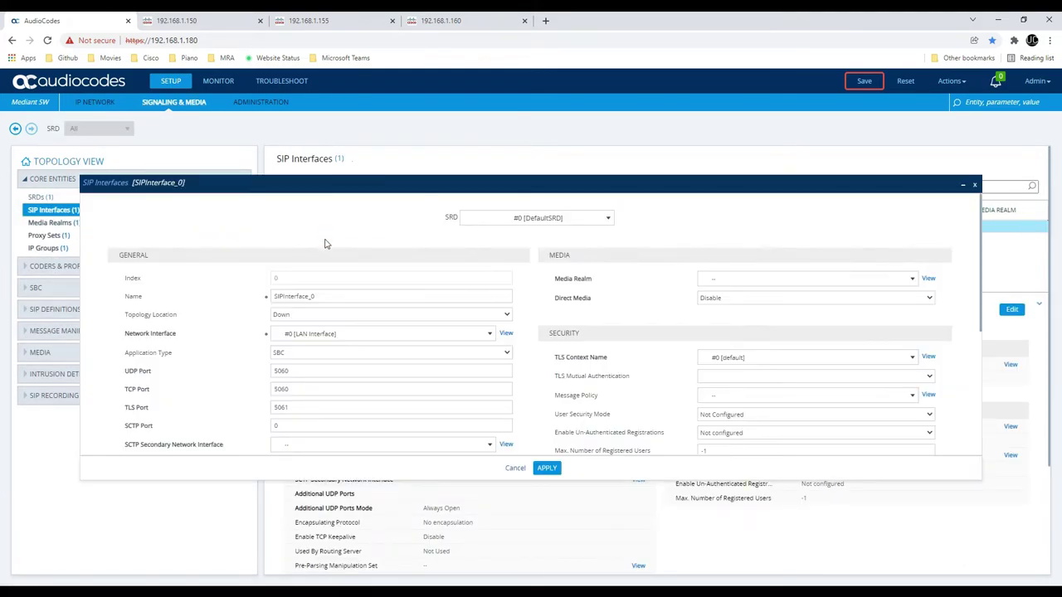
left_click(344, 336)
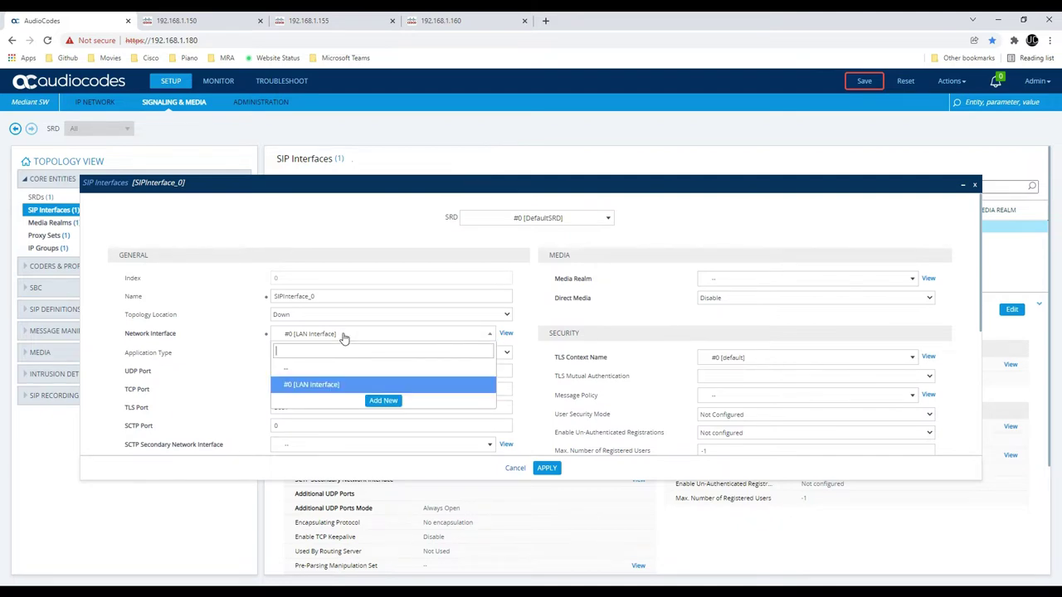
left_click(334, 389)
Rename the SIP interface to 'SIP Interface LAN' and apply the settings
left_click_drag(336, 297, 187, 319)
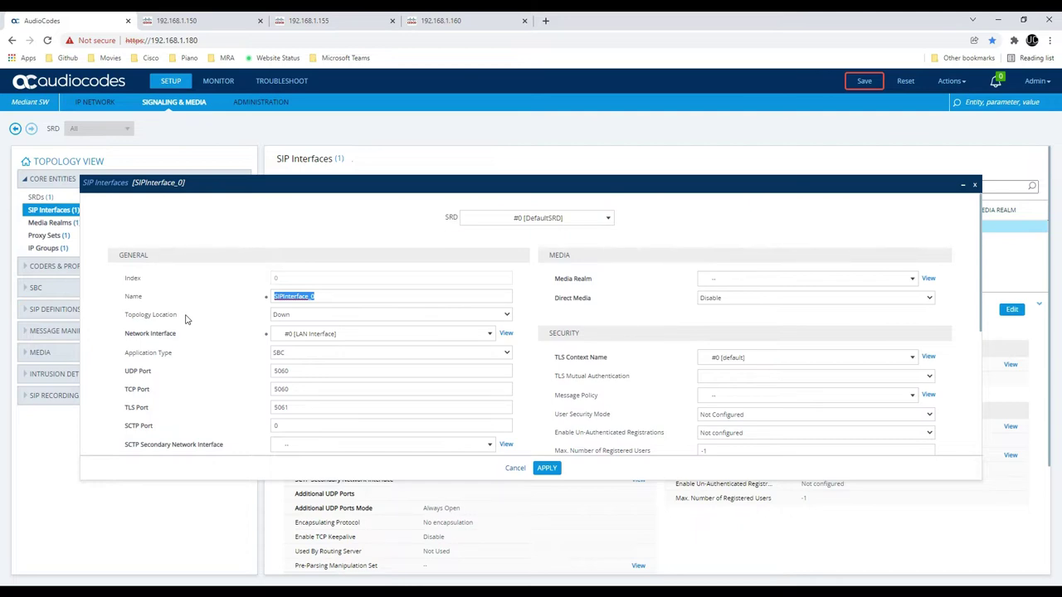
type("SIP Interface LAN")
scroll(424, 239, "down", 3)
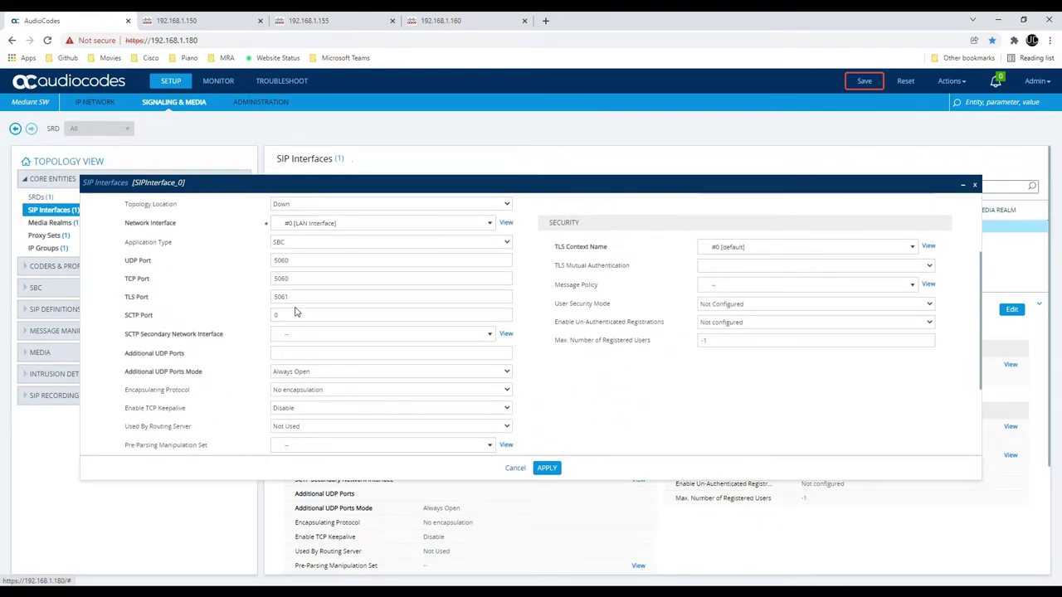
scroll(304, 303, "down", 1)
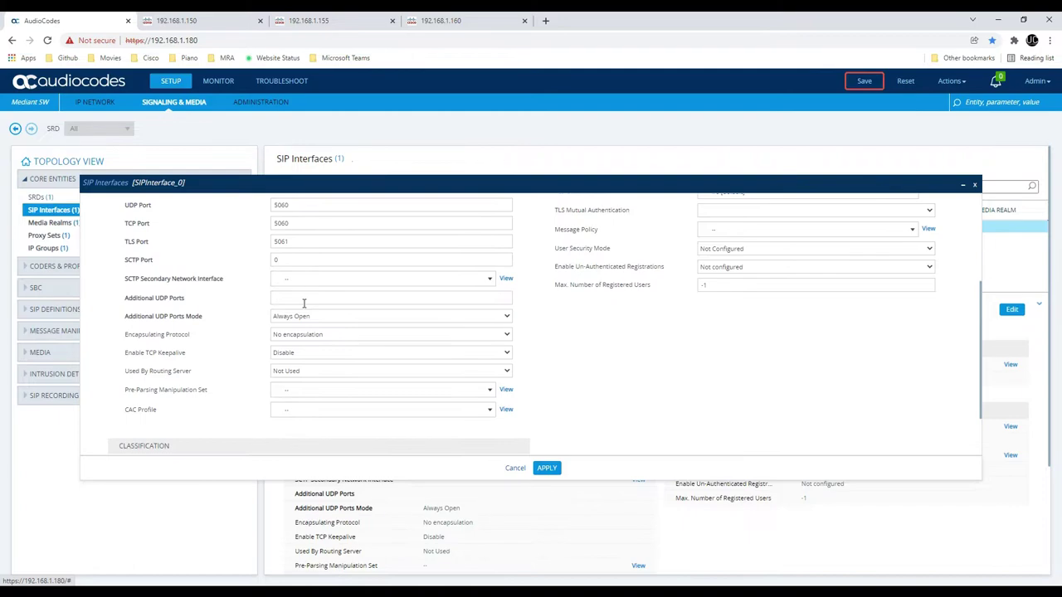
scroll(312, 278, "up", 1)
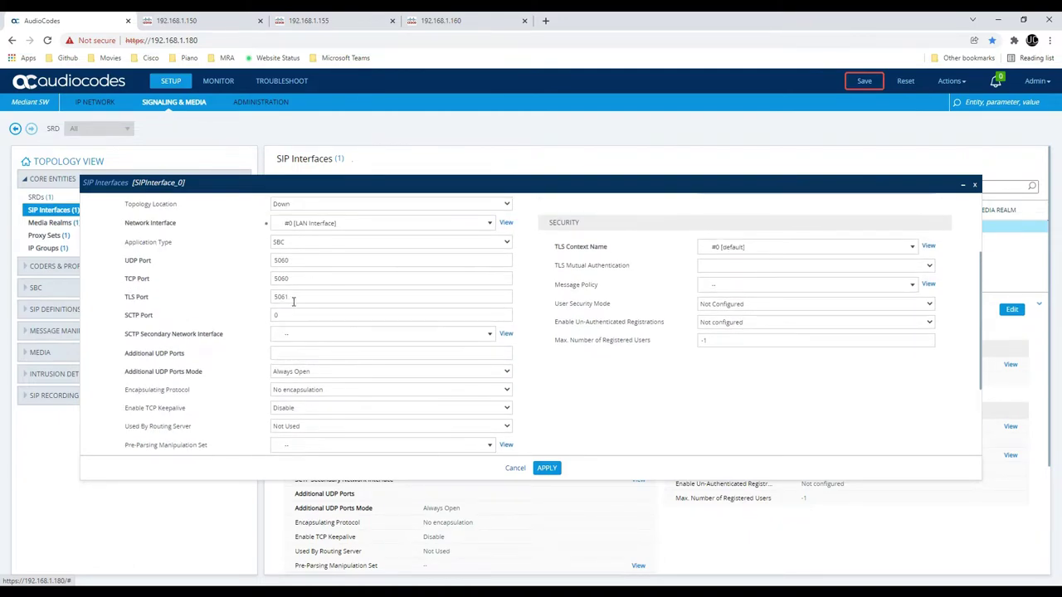
scroll(441, 313, "down", 2)
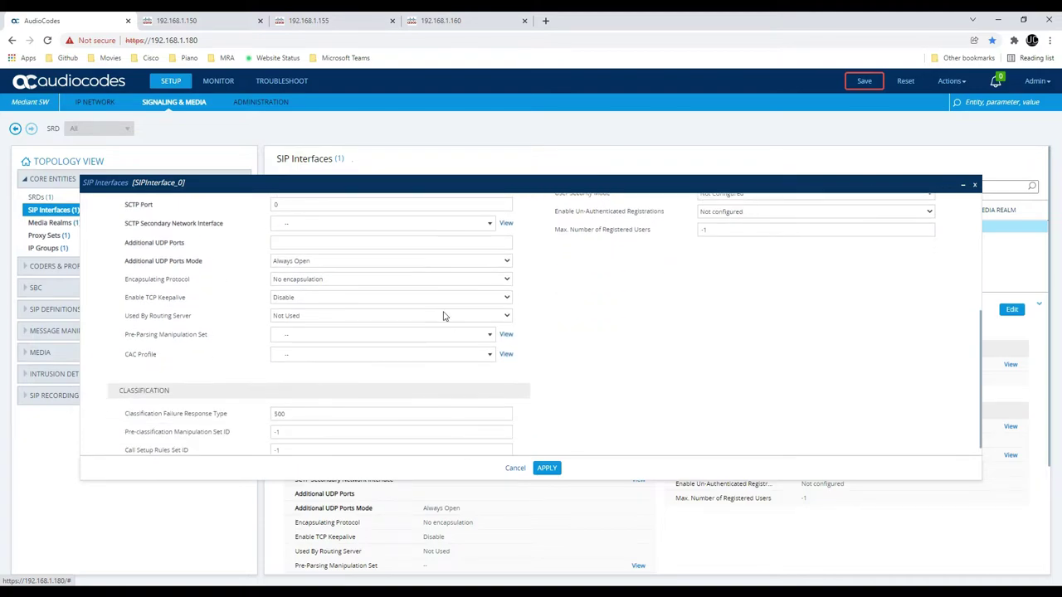
scroll(434, 315, "up", 1)
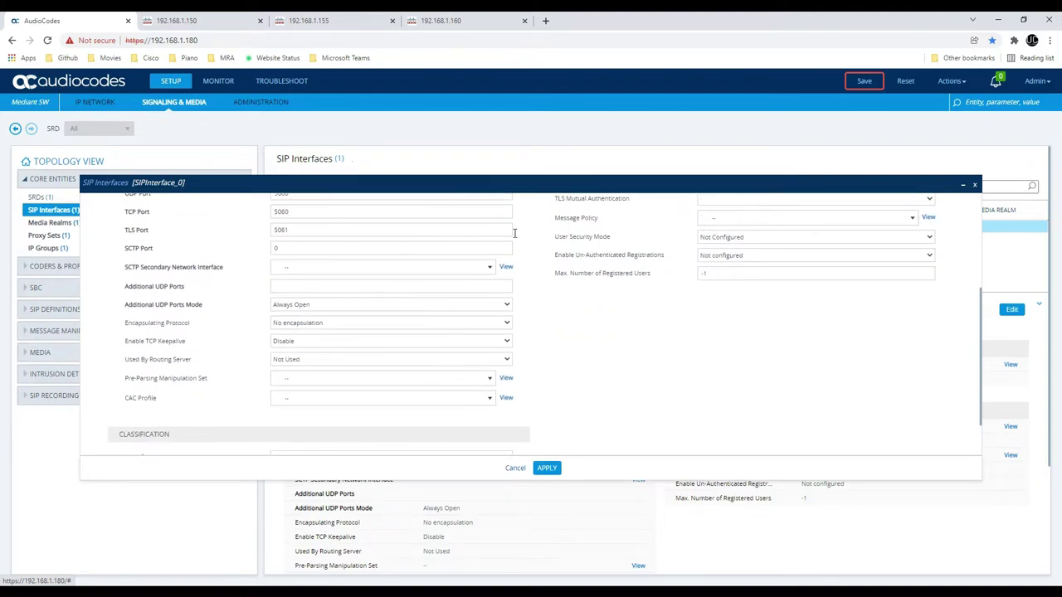
scroll(609, 282, "up", 1)
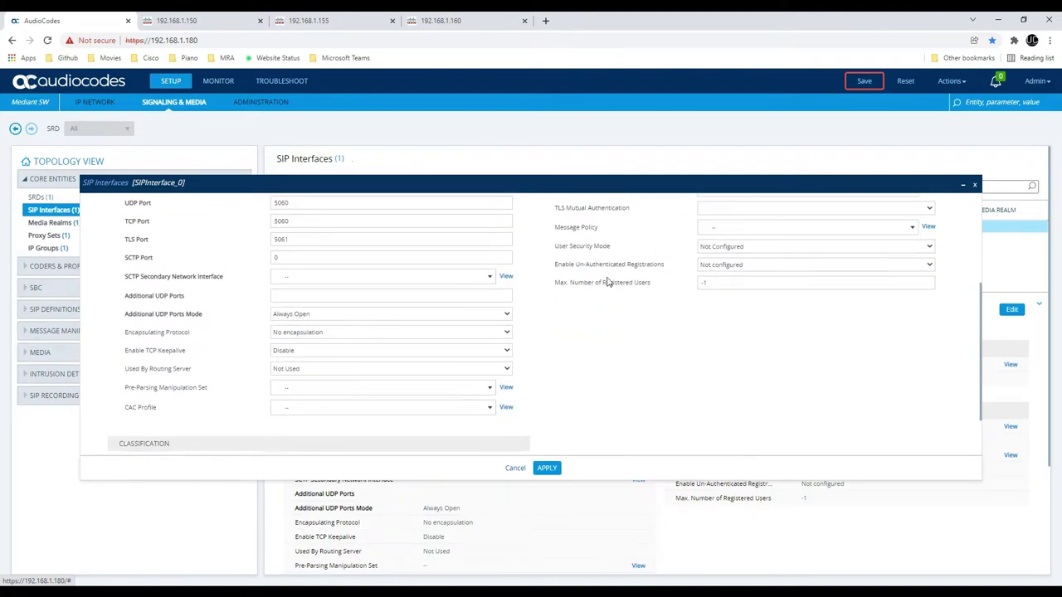
left_click(546, 470)
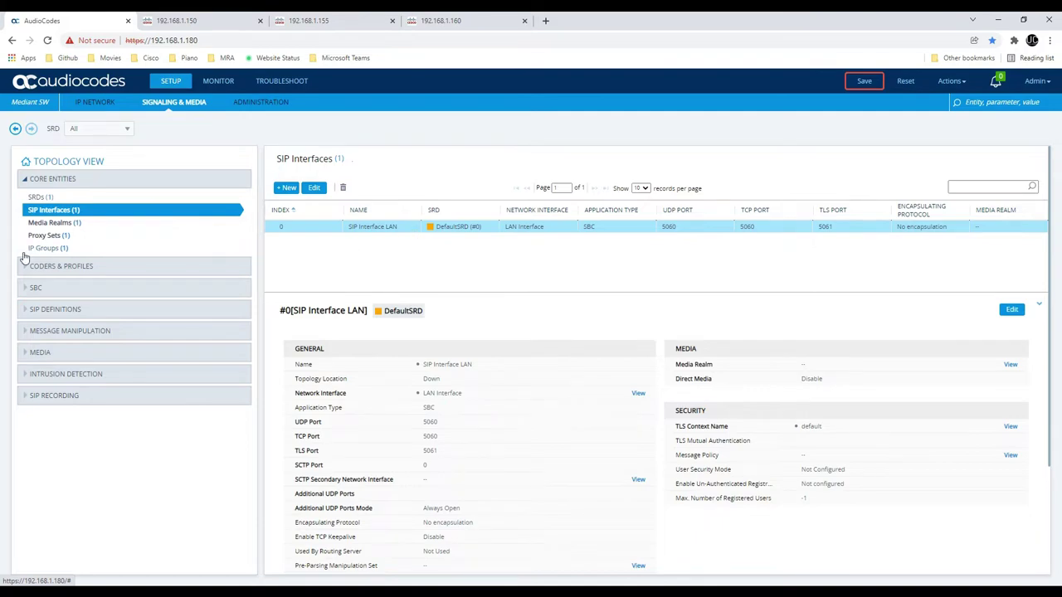
Set DefaultRealm's Number Of Media Session Legs to 100 and apply
left_click(56, 224)
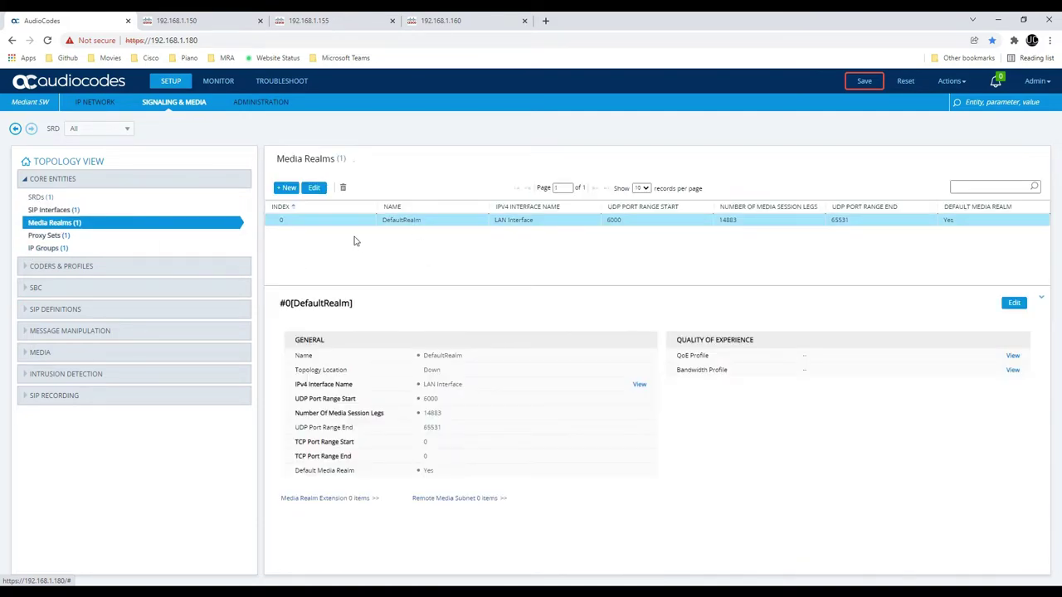
left_click(316, 188)
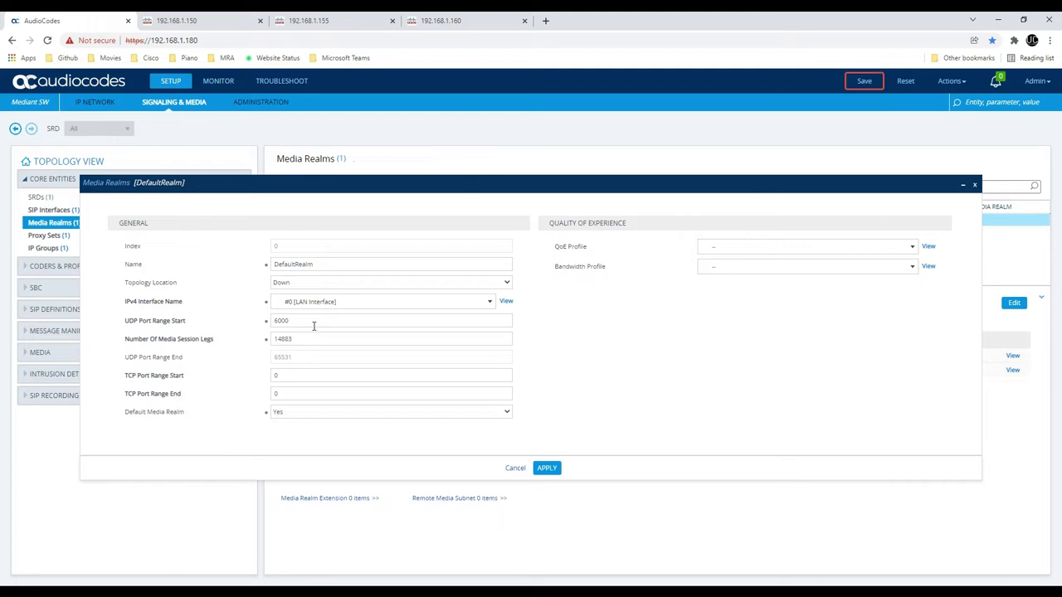
left_click_drag(315, 338, 273, 338)
type("100")
left_click(601, 396)
left_click(548, 468)
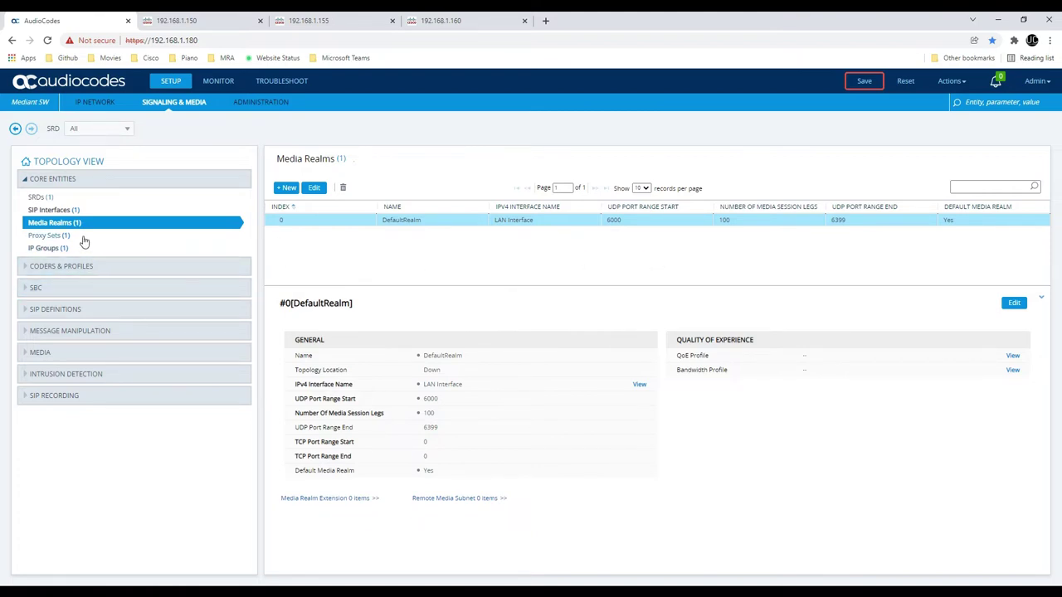
Show the Proxy Sets table with ProxySet_0, checking the network diagram for reference
left_click(51, 236)
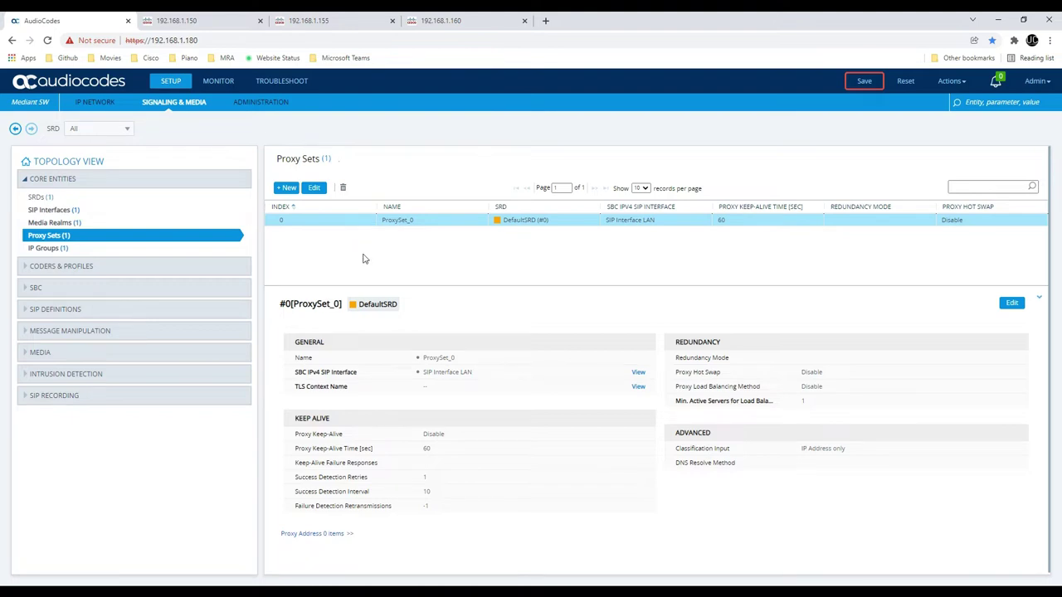
key("alt+Tab")
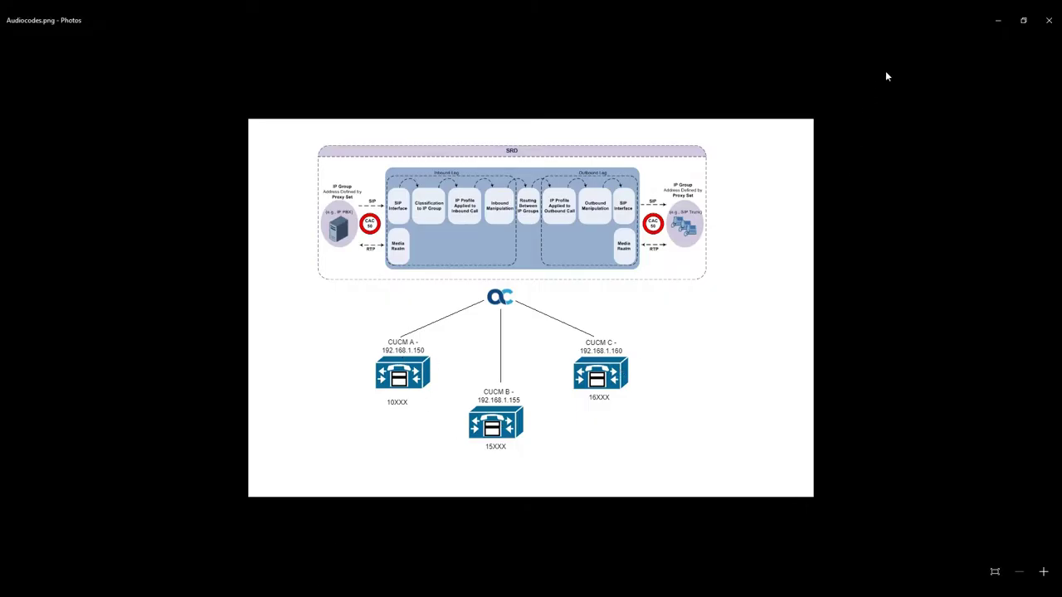
left_click(989, 24)
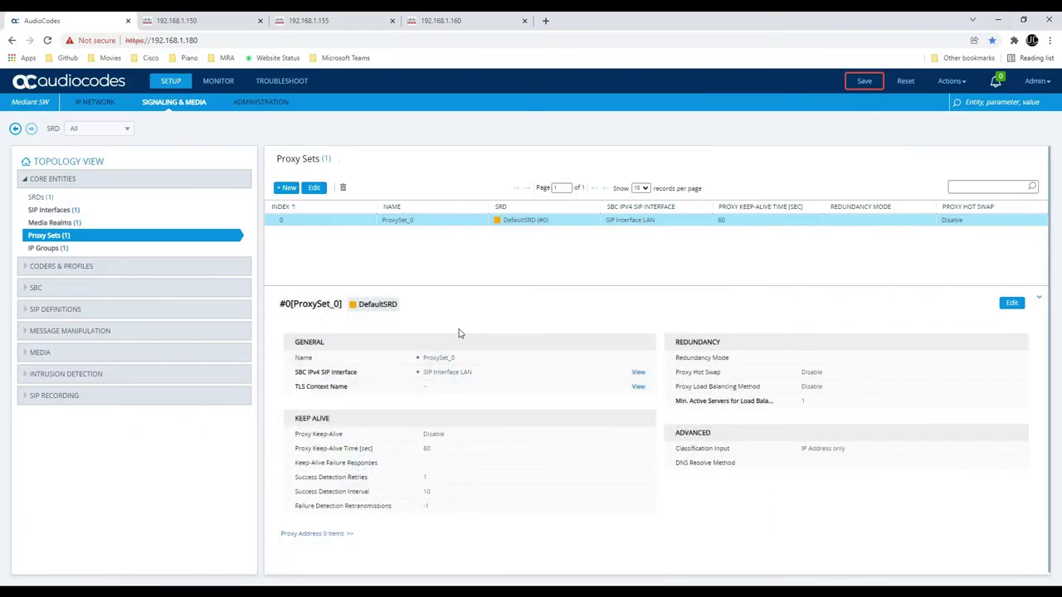
Rename ProxySet_0 to 'CUCM A Proxy Set' on SIP Interface LAN and apply
left_click(314, 190)
left_click_drag(331, 301, 6, 316)
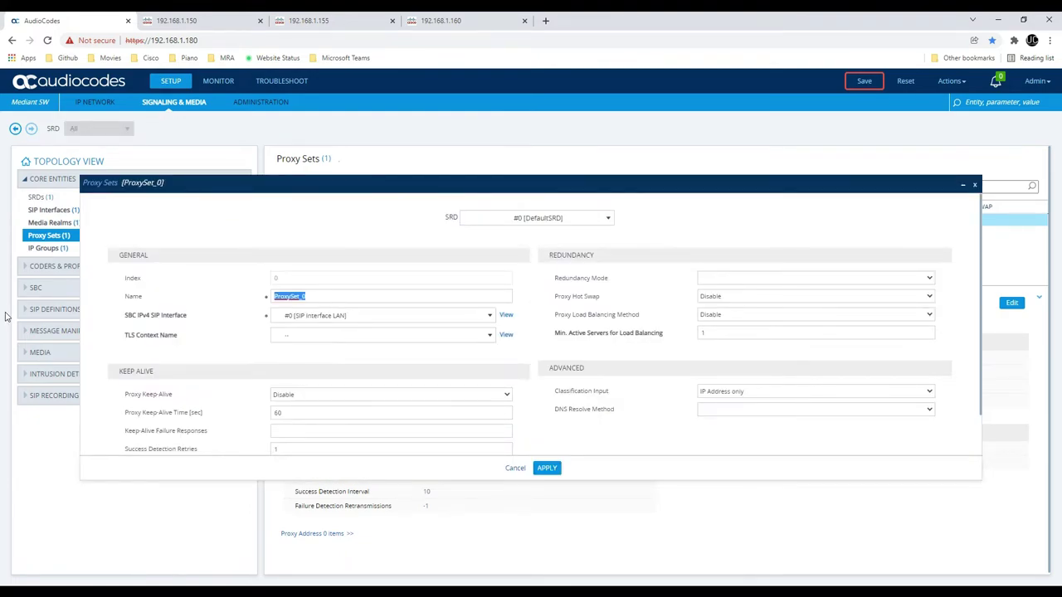
type("CUCM")
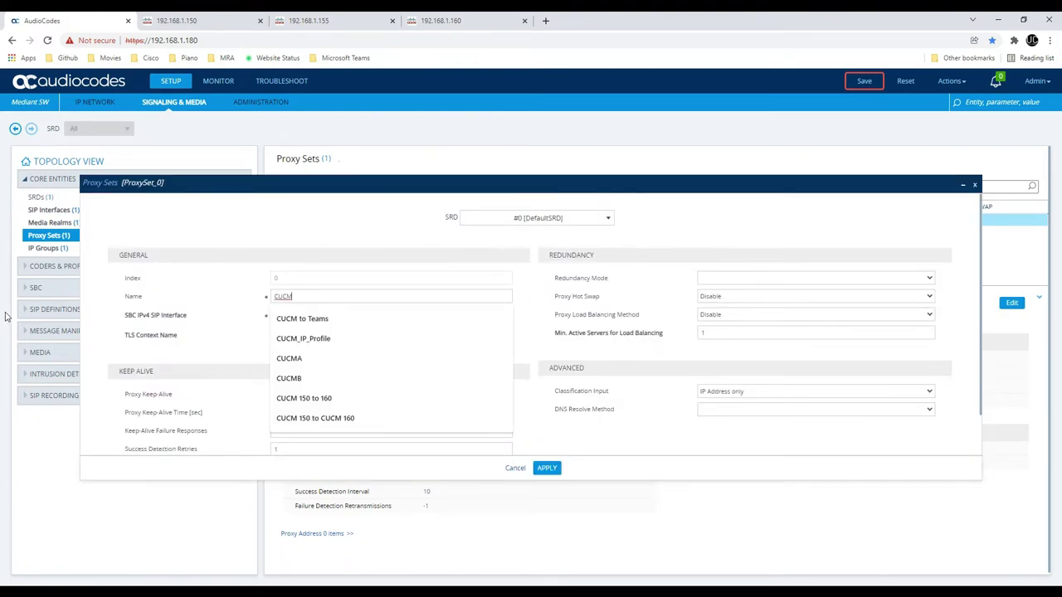
type(" A Proxy Set")
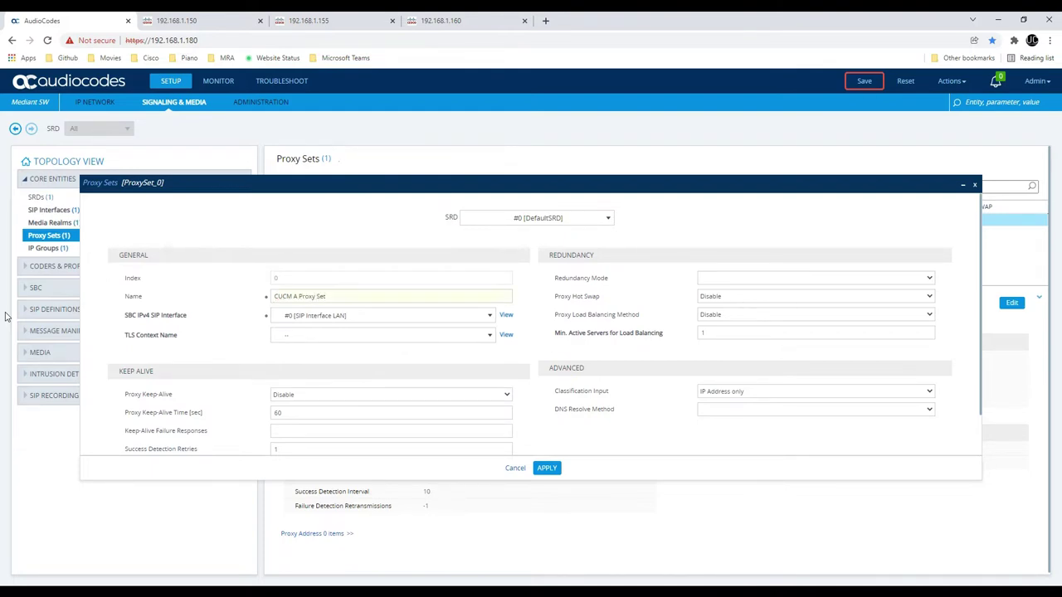
left_click(306, 320)
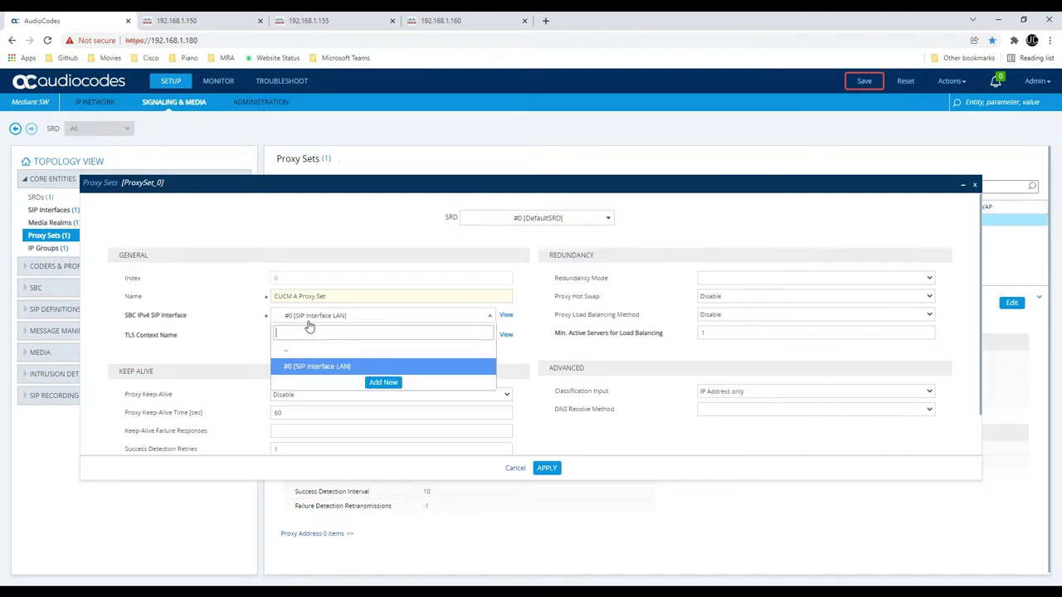
left_click(315, 320)
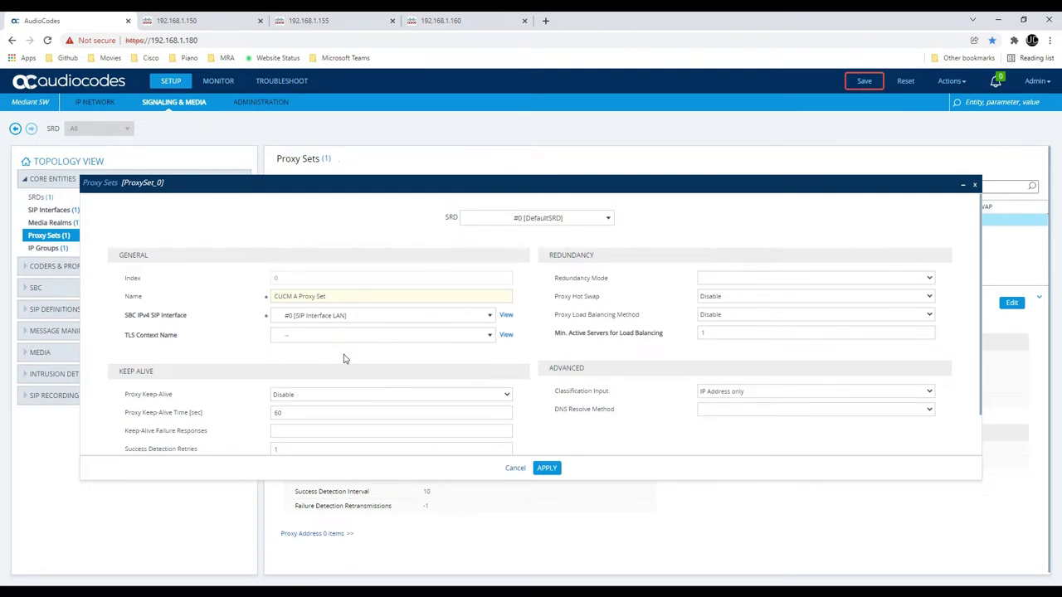
scroll(346, 360, "down", 1)
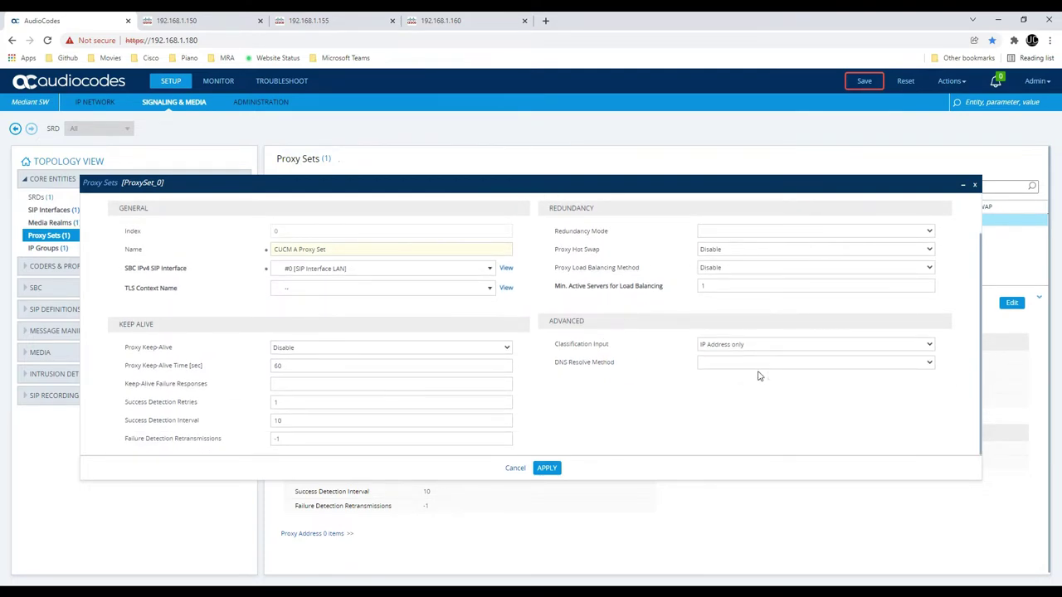
left_click(546, 469)
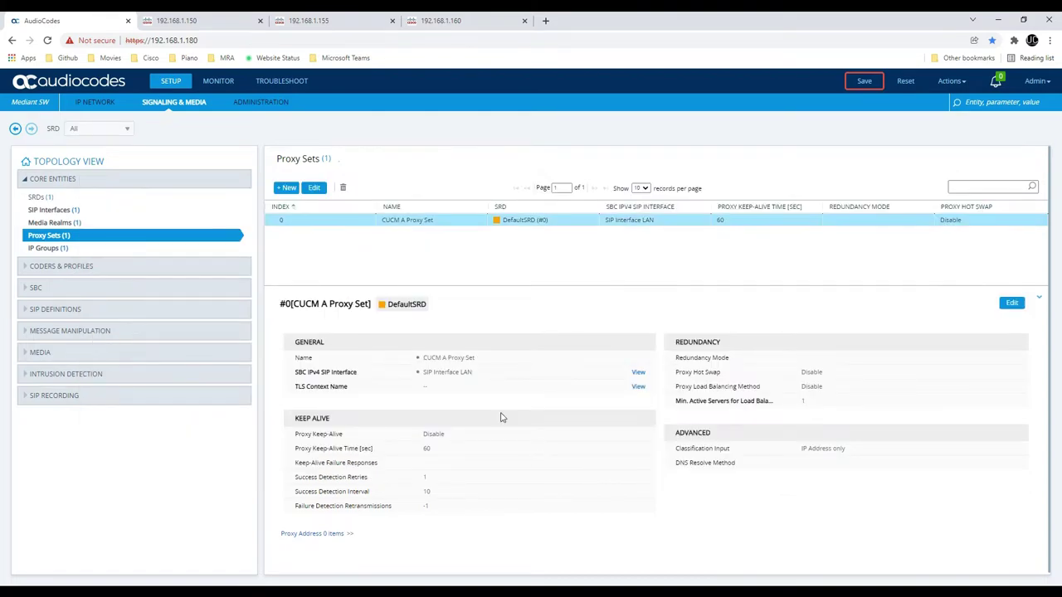
Create 'CUCM B Proxy Set' on SIP Interface LAN
left_click(287, 187)
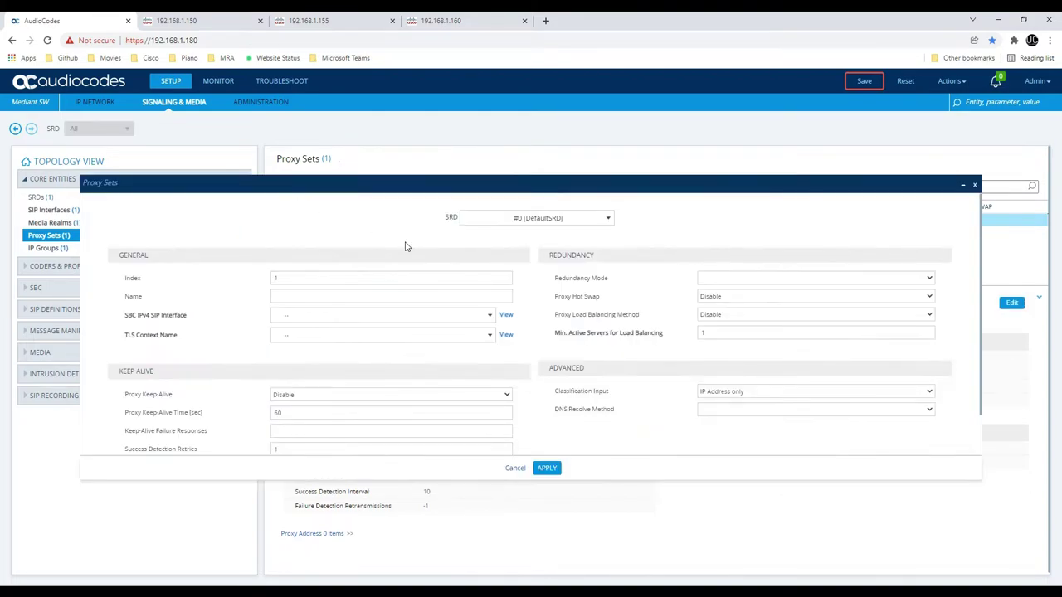
left_click(362, 299)
type("CUCM B Proxy Set")
left_click(328, 324)
left_click(323, 363)
left_click(548, 470)
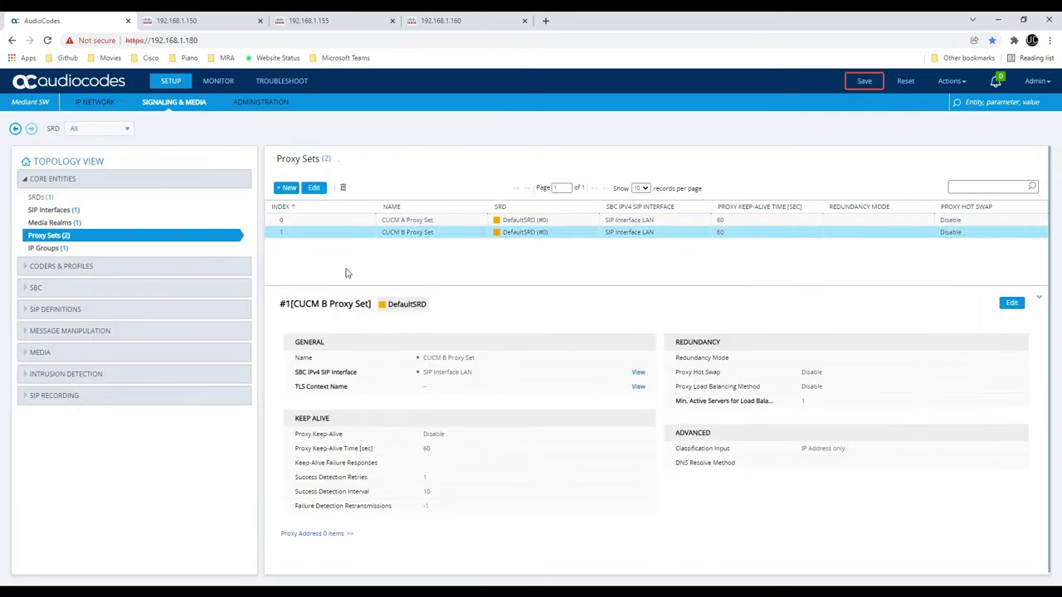
Create 'CUCM C Proxy Set' on SIP Interface LAN, fixing the missing interface error
left_click(282, 188)
left_click(364, 299)
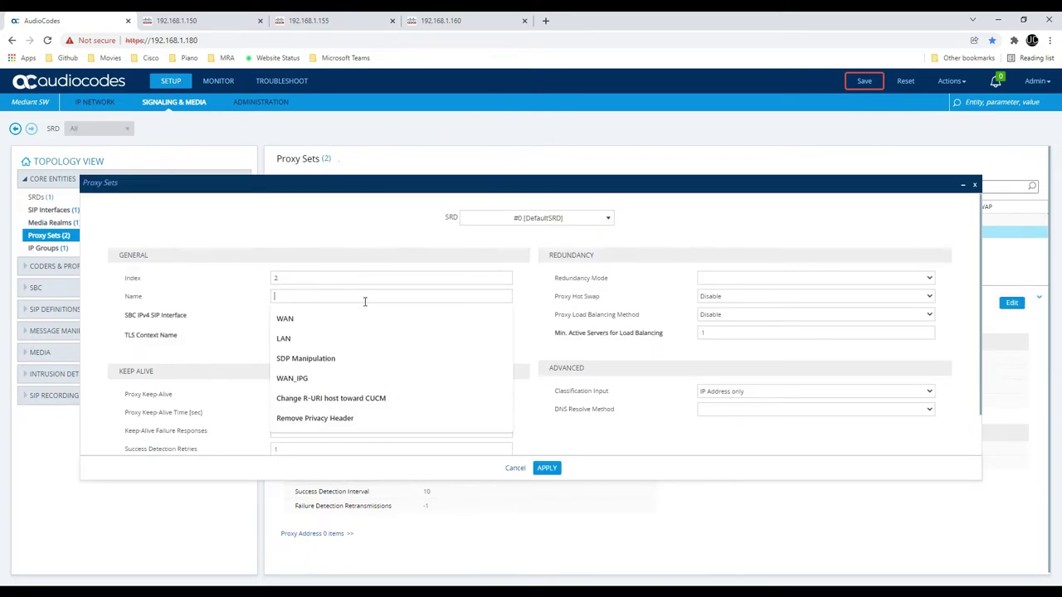
type("CUCM C Proxy Set")
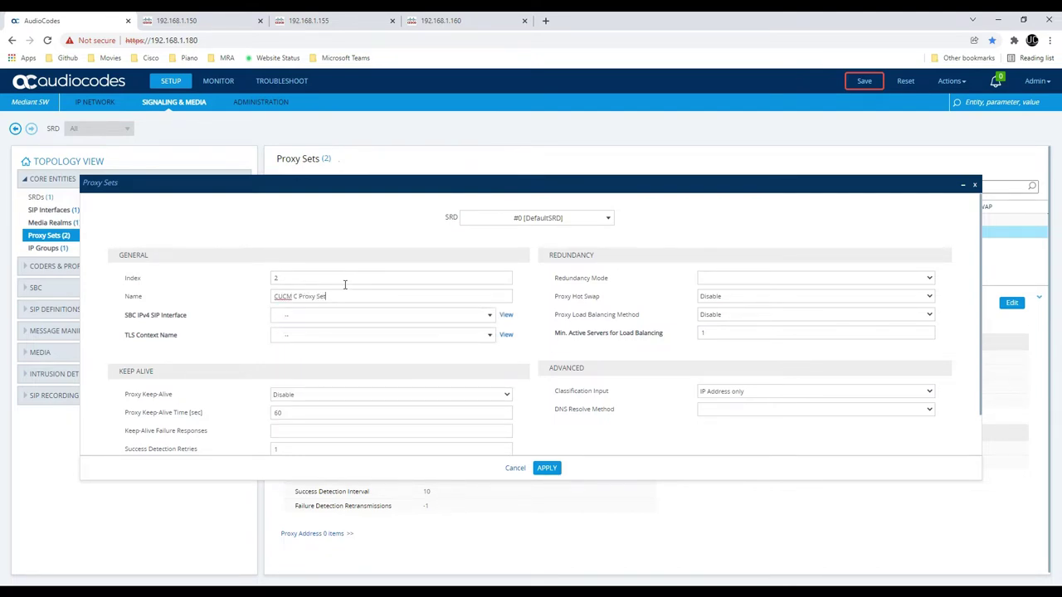
left_click(556, 468)
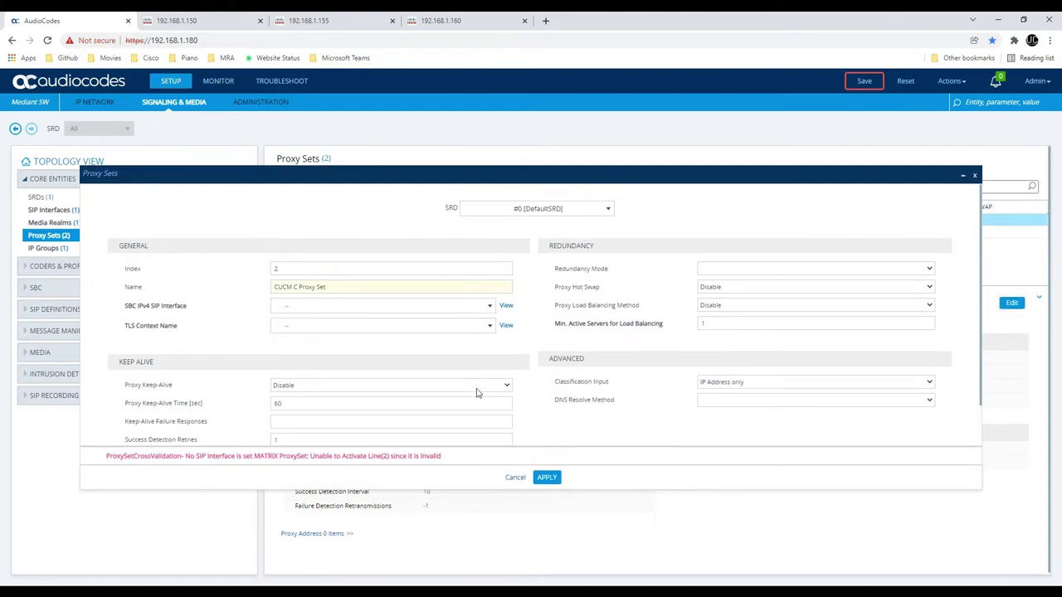
left_click(359, 307)
left_click(350, 355)
left_click(548, 478)
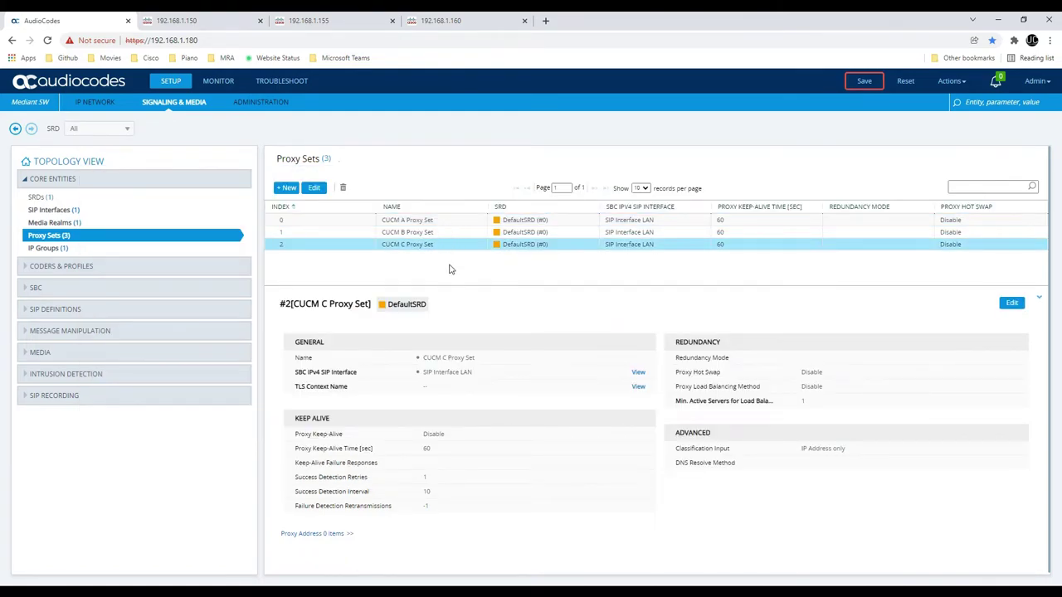
left_click(432, 222)
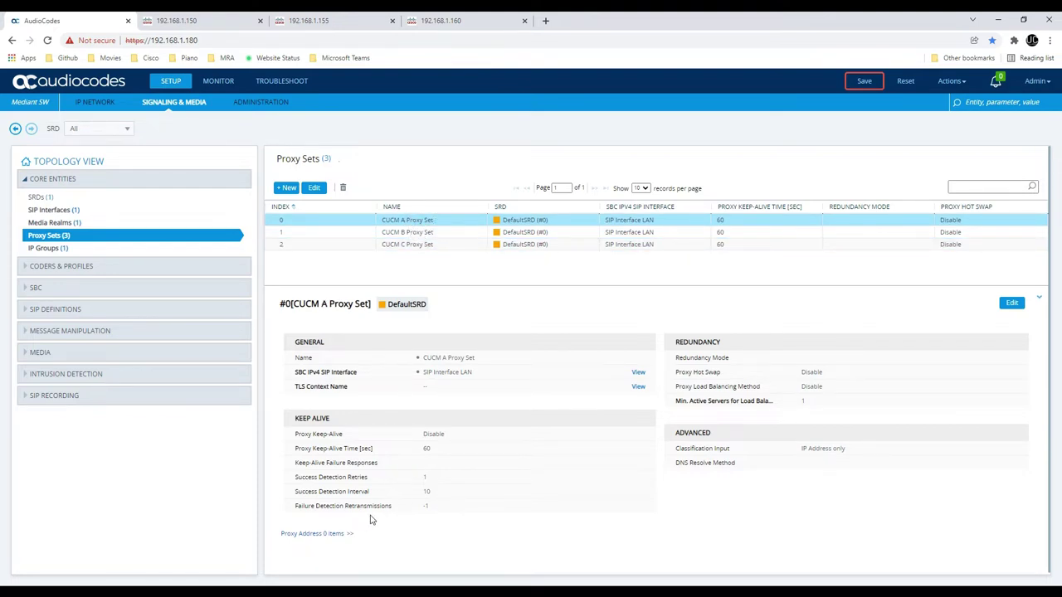
Add a new proxy address 192.168.1.150 to the CUCM A Proxy Set
left_click(307, 535)
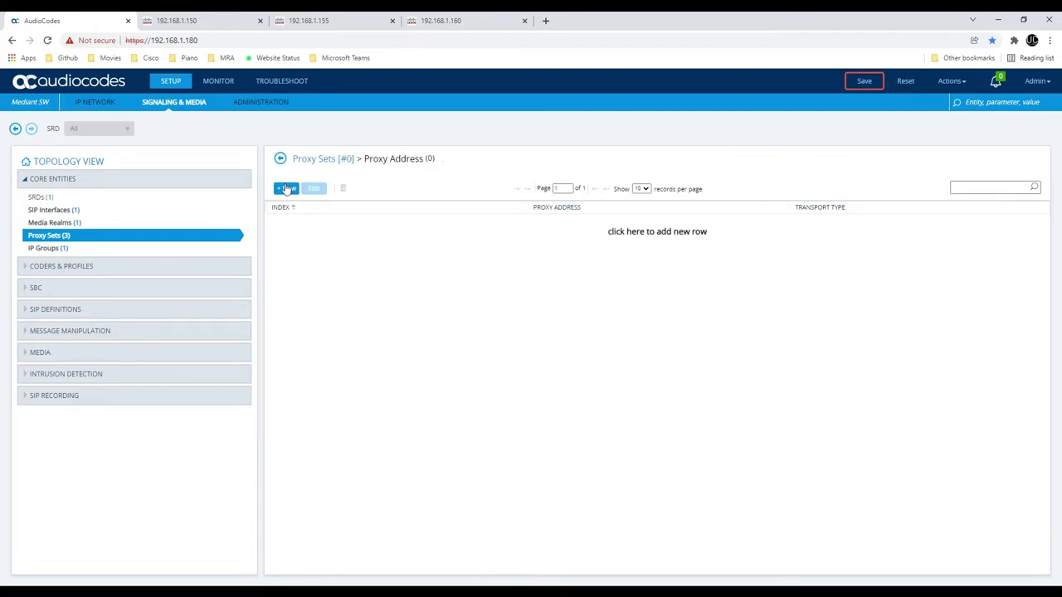
left_click(286, 189)
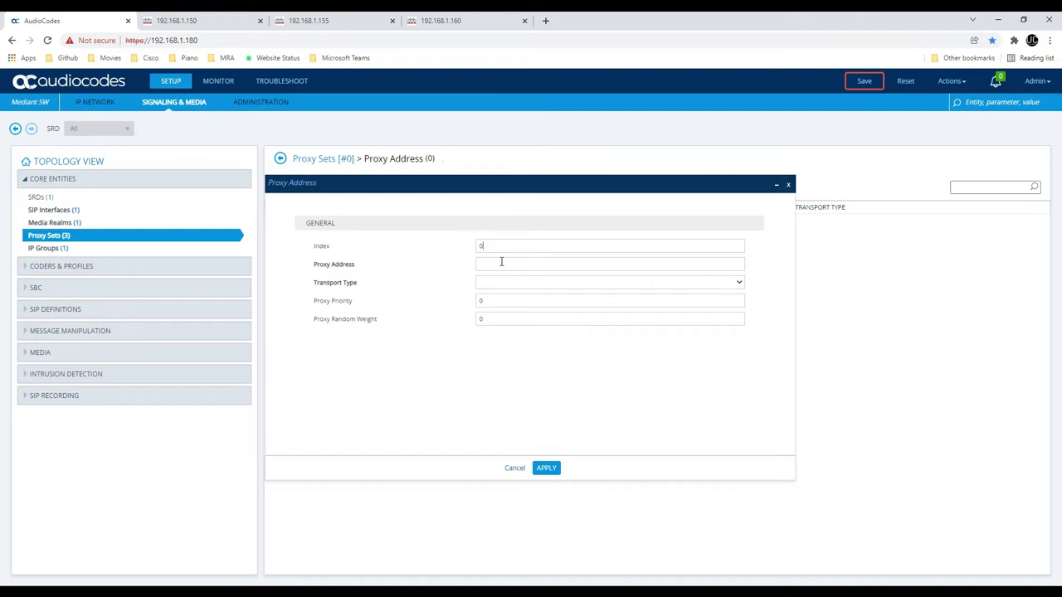
left_click(501, 261)
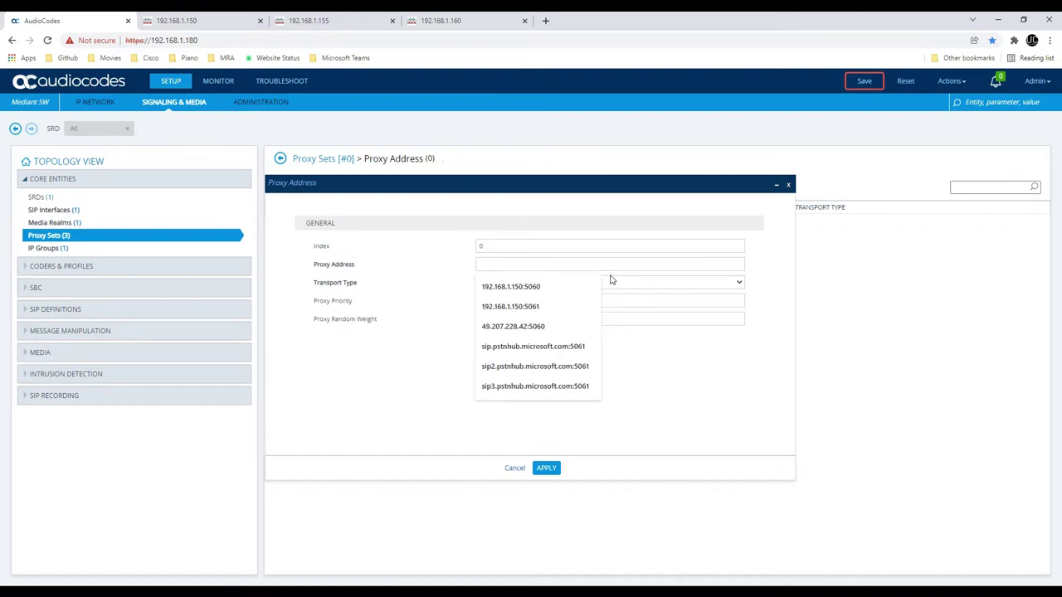
key("Escape")
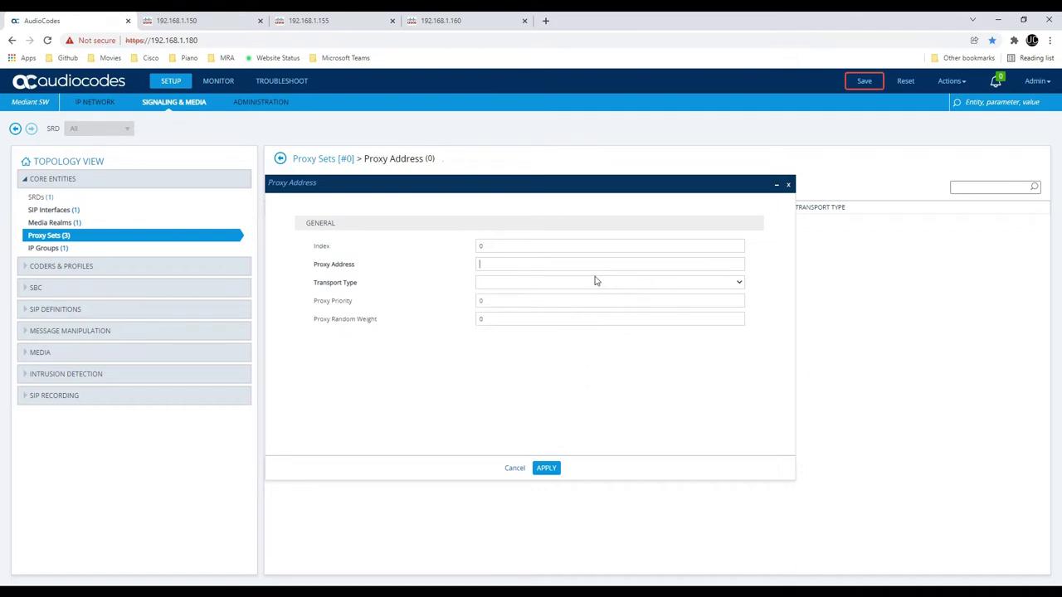
left_click(594, 265)
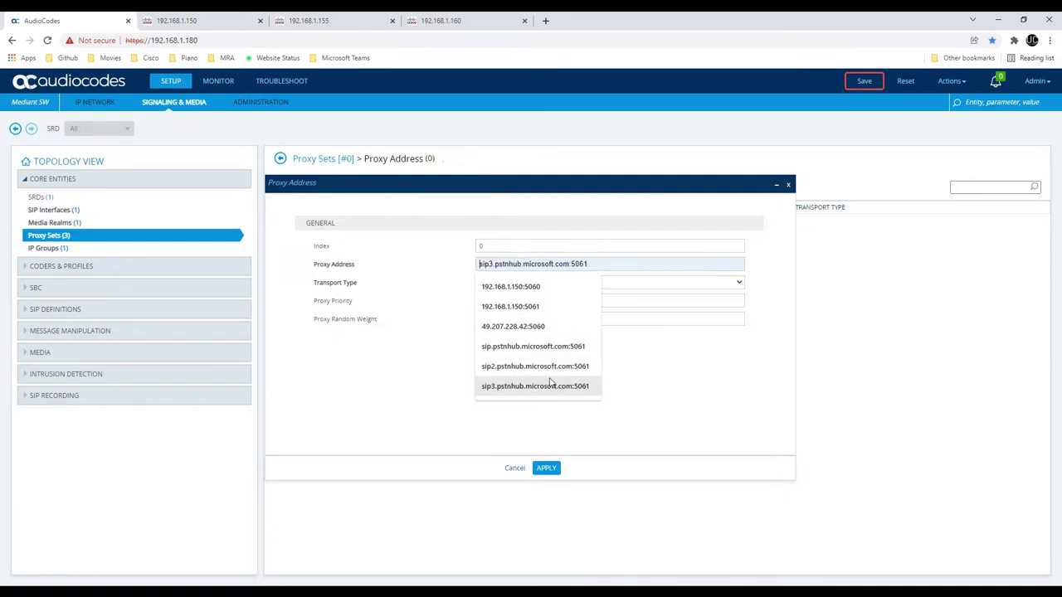
left_click(638, 367)
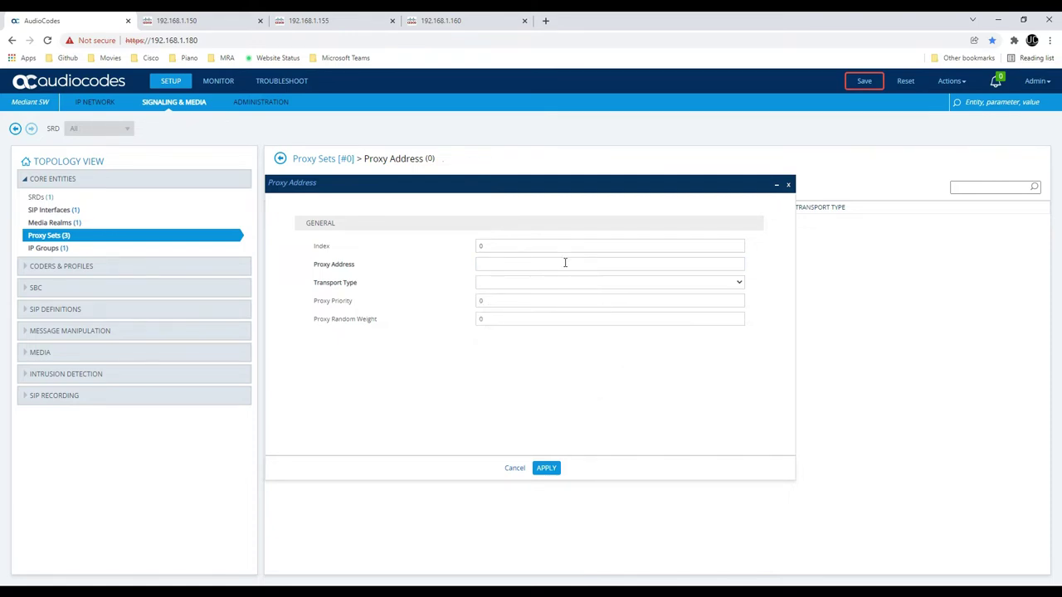
left_click(565, 264)
type("192.168")
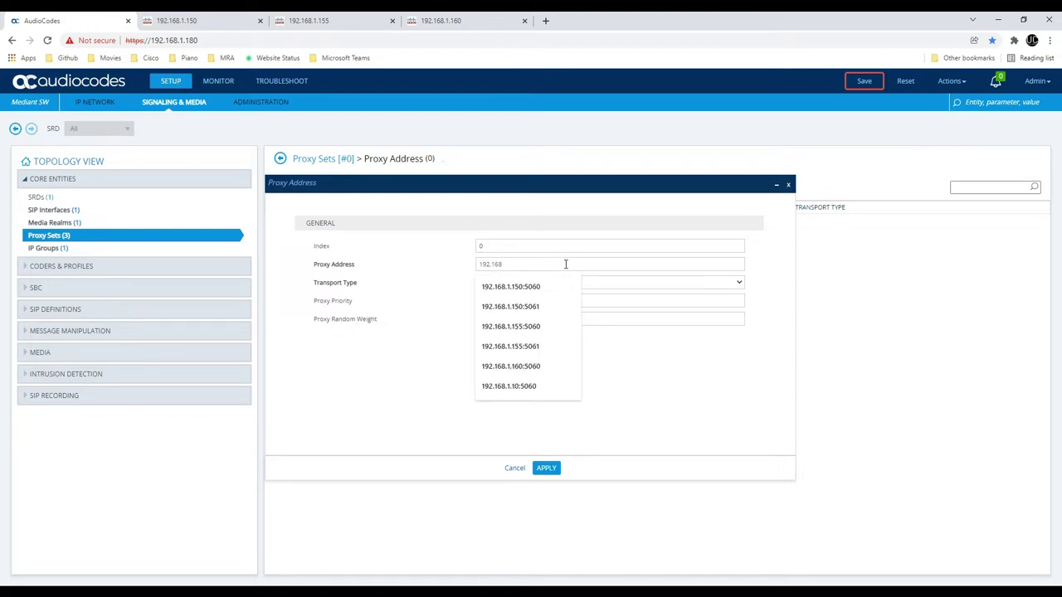
type(".1.150")
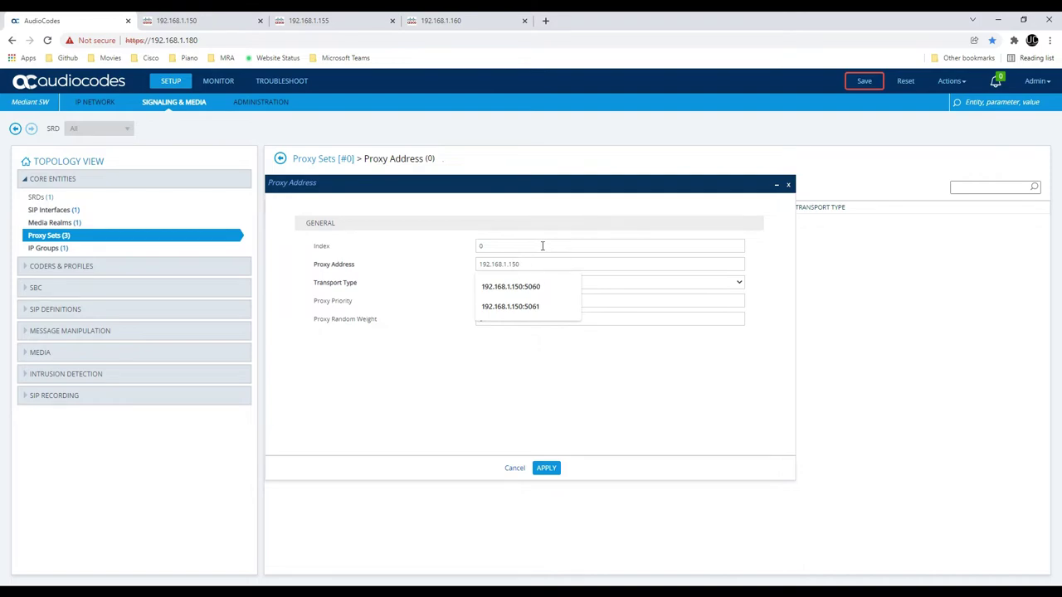
left_click(547, 234)
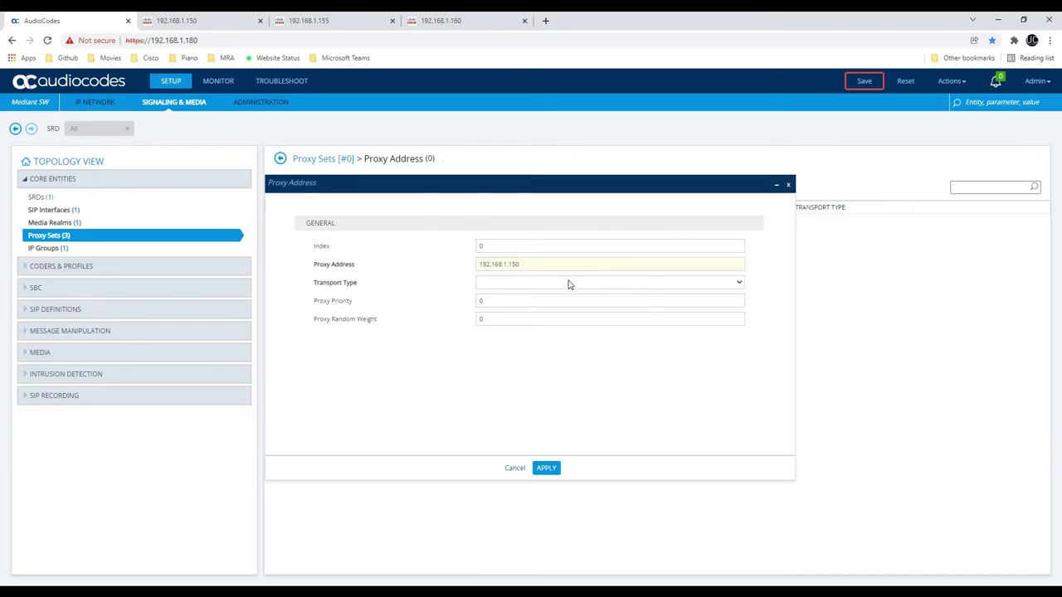
Append port :5060, choose UDP transport, apply, and return to Proxy Sets
left_click(569, 285)
left_click(576, 266)
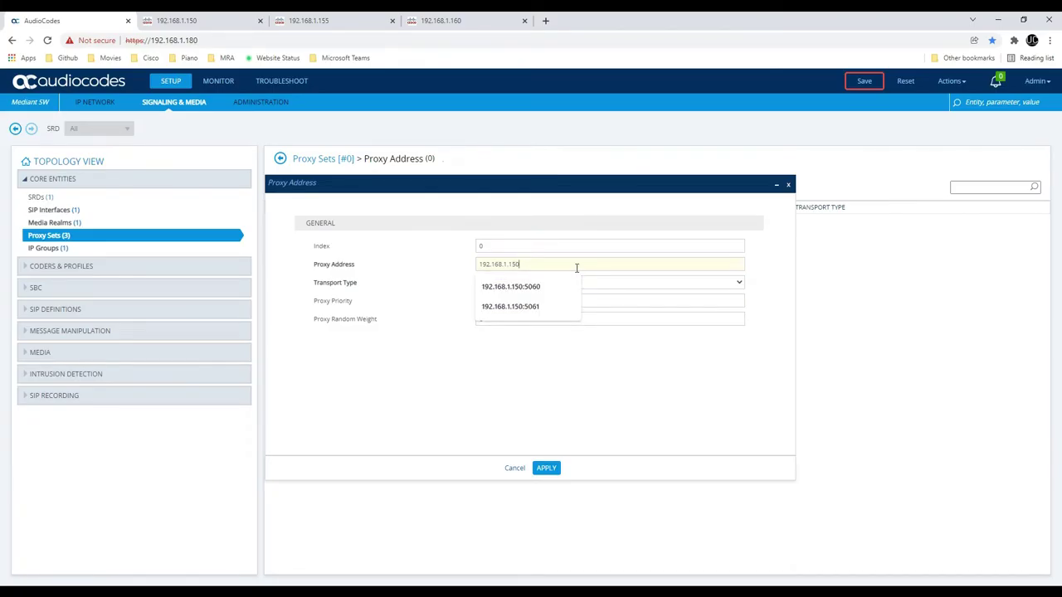
type(":5060")
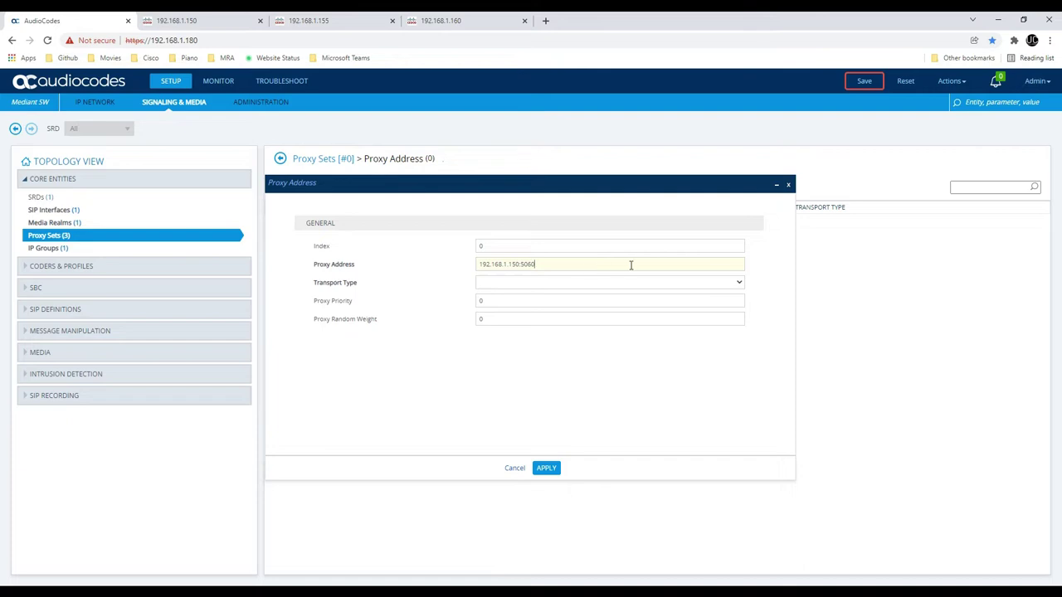
left_click(572, 282)
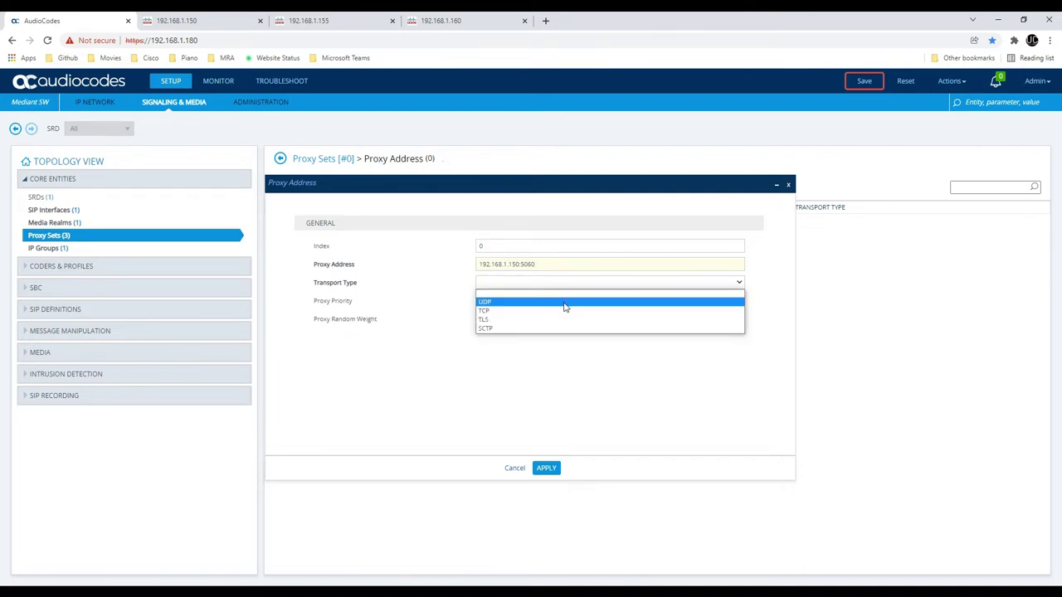
left_click(569, 304)
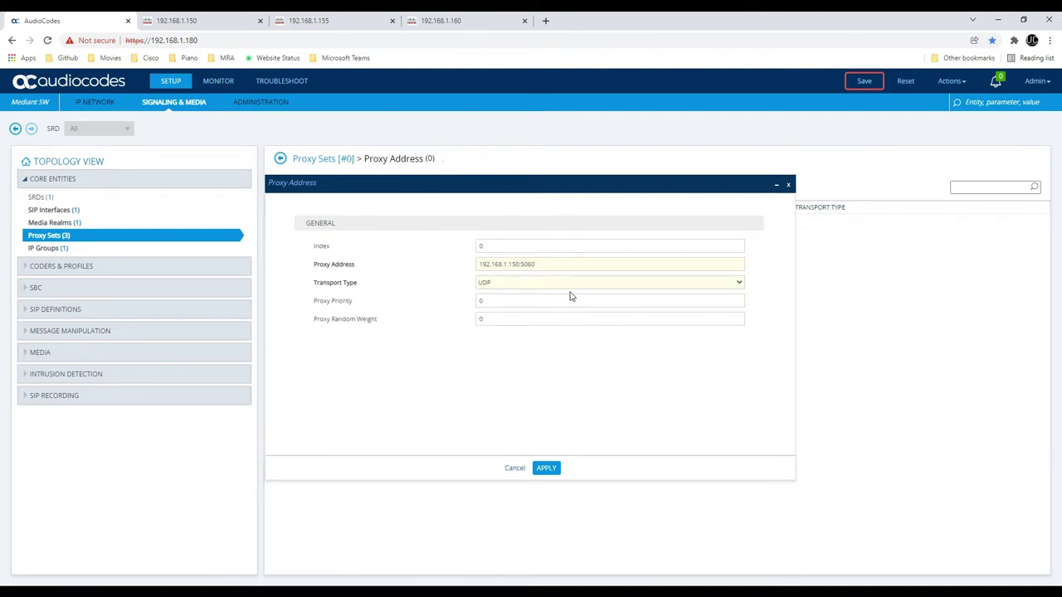
left_click(516, 286)
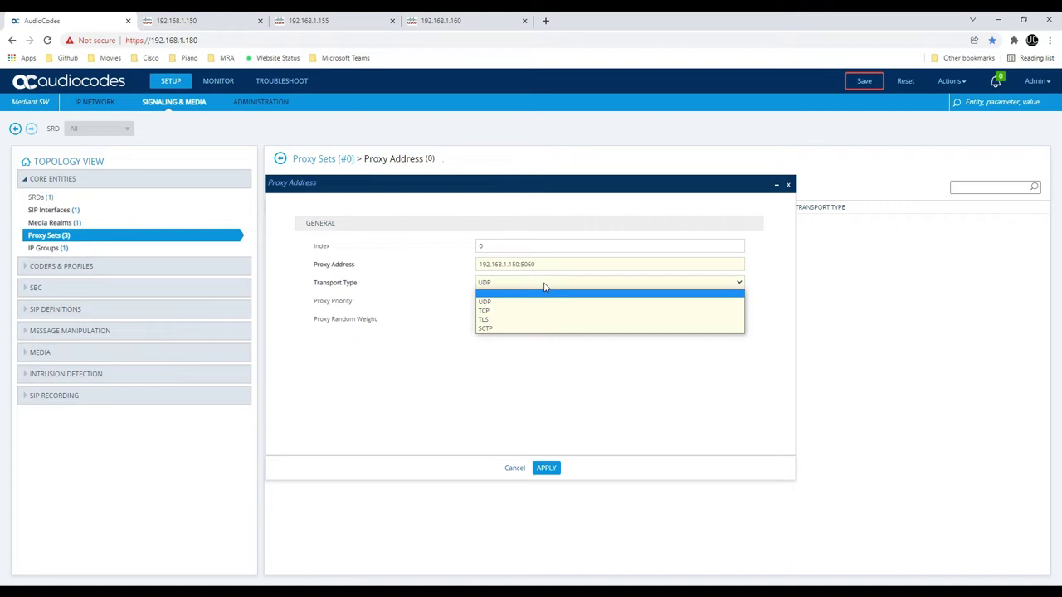
left_click(545, 284)
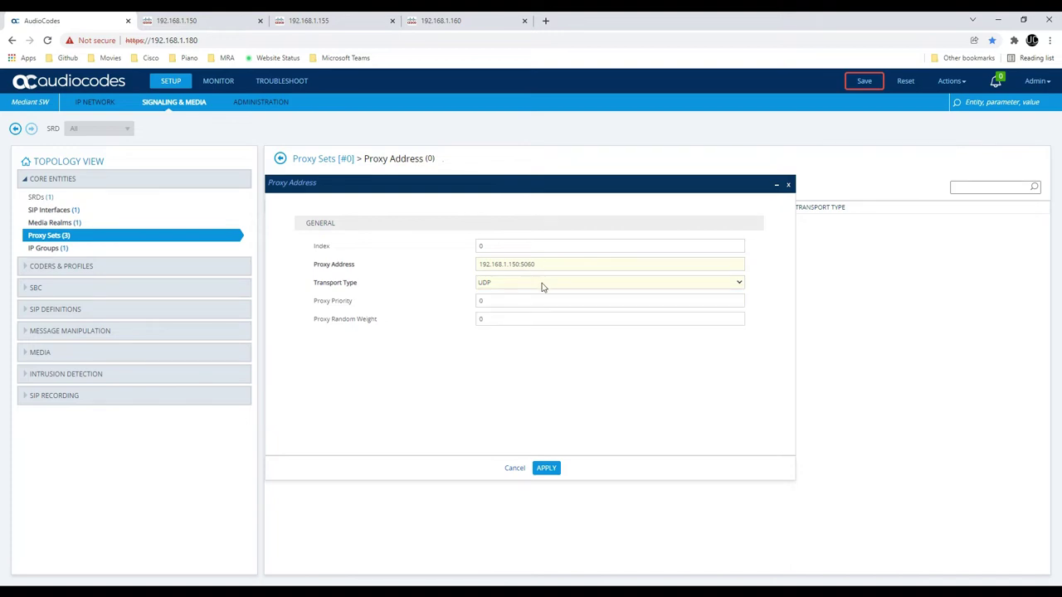
left_click(542, 286)
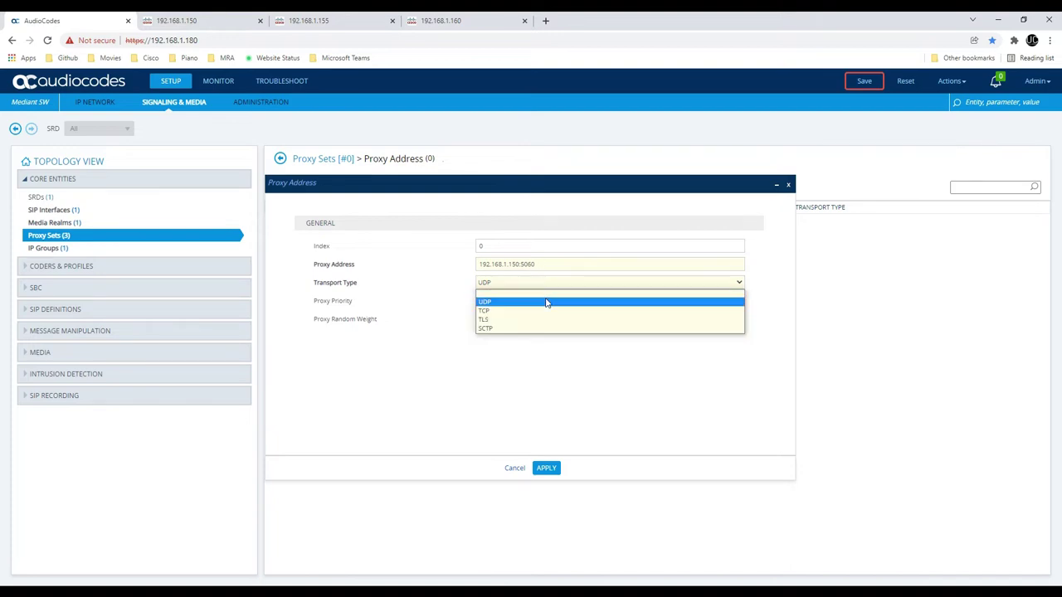
left_click(657, 403)
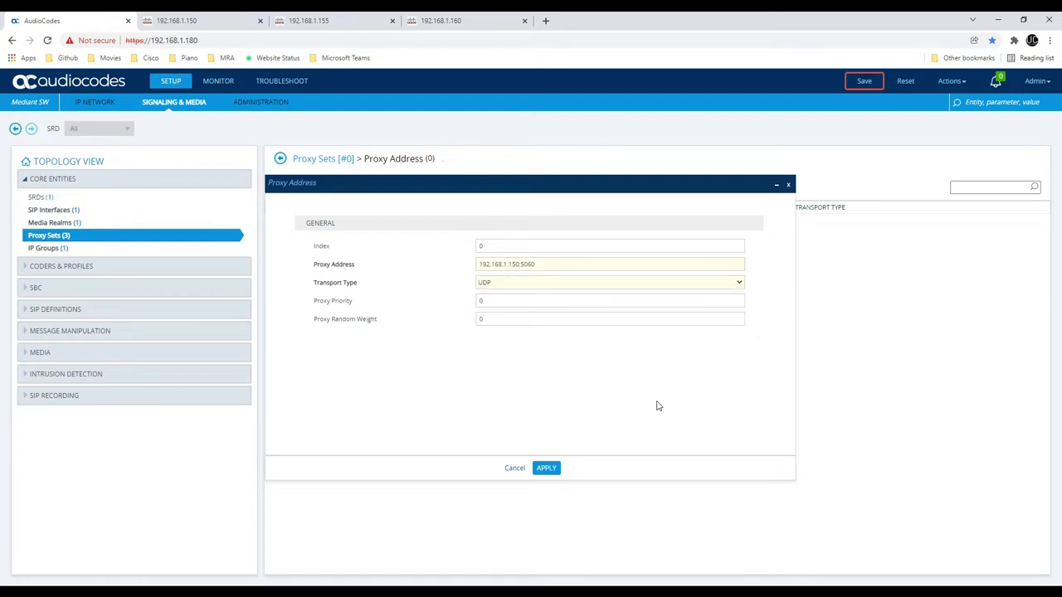
left_click(546, 469)
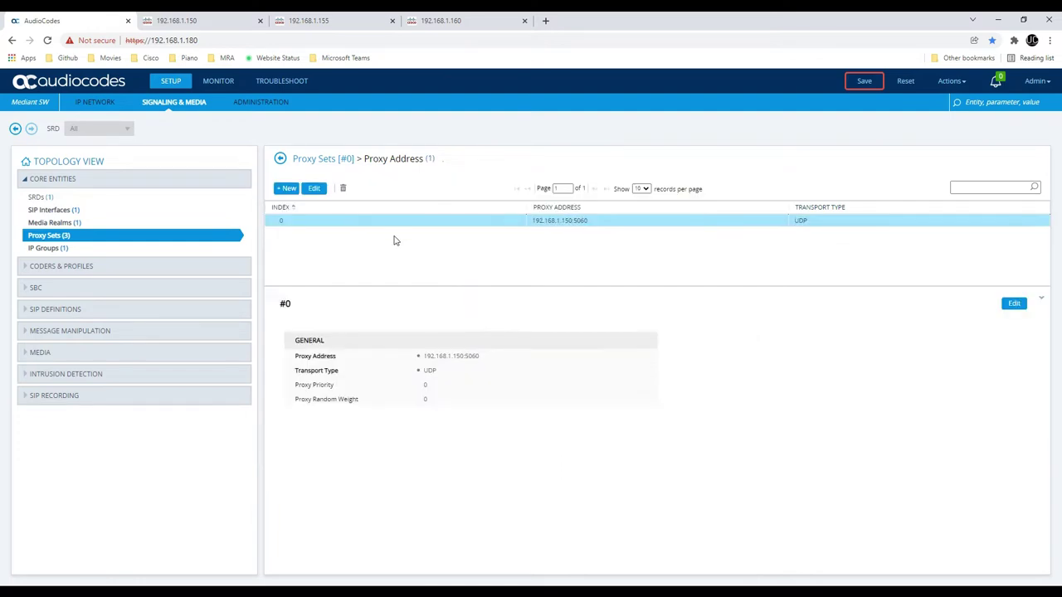
left_click(281, 162)
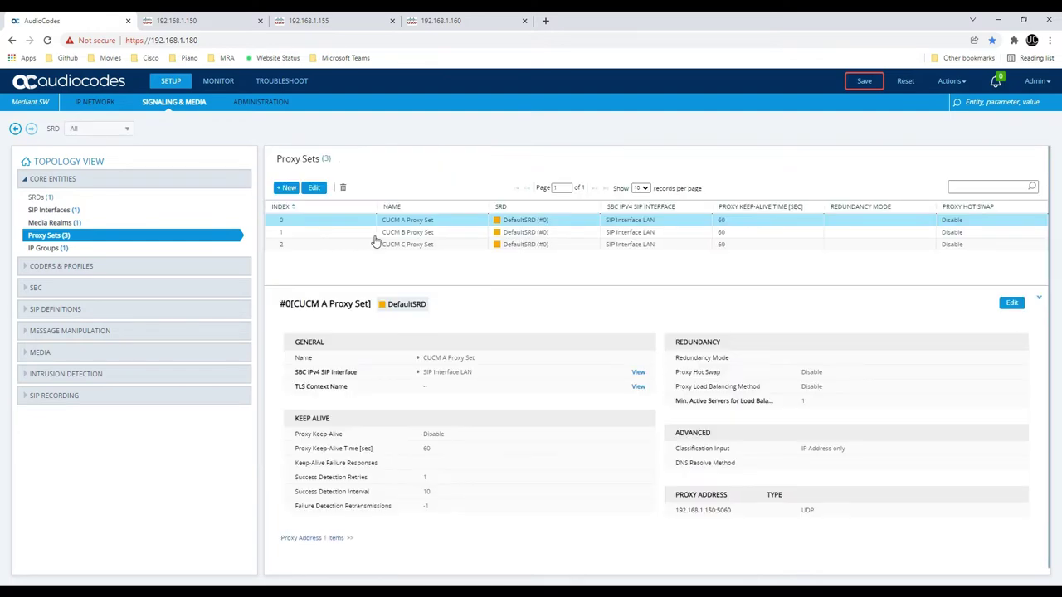
Add proxy address 192.168.1.155:5060 over UDP to the CUCM B Proxy Set
left_click(378, 233)
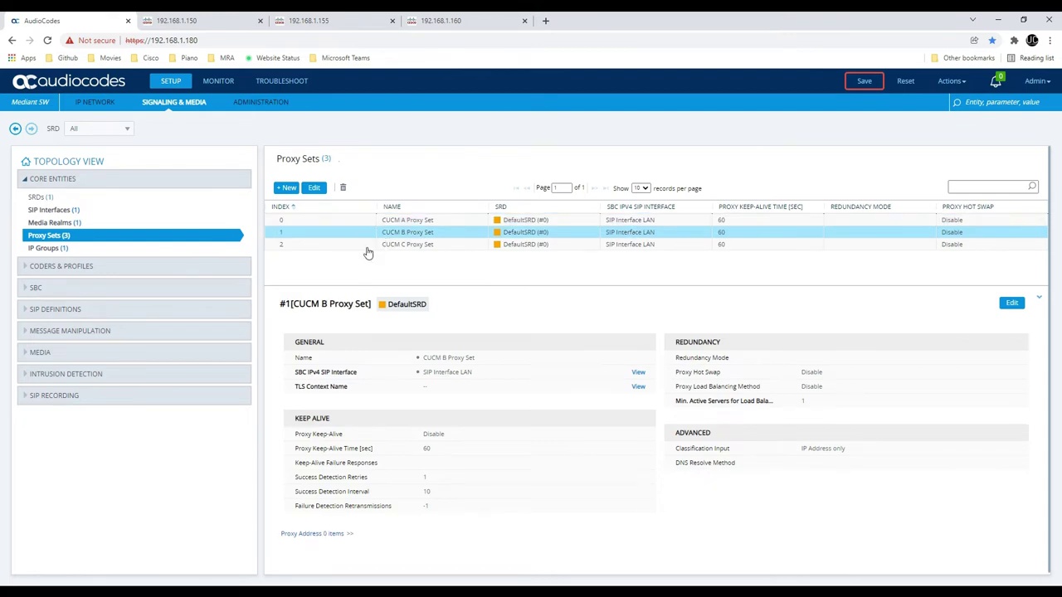
left_click(313, 538)
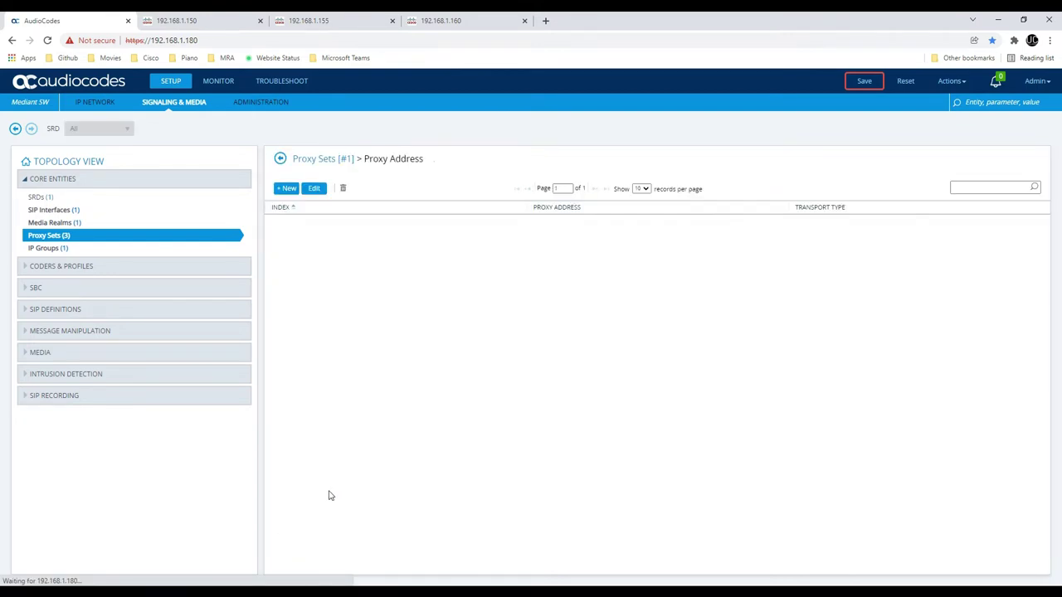
left_click(289, 186)
left_click(491, 263)
type("1")
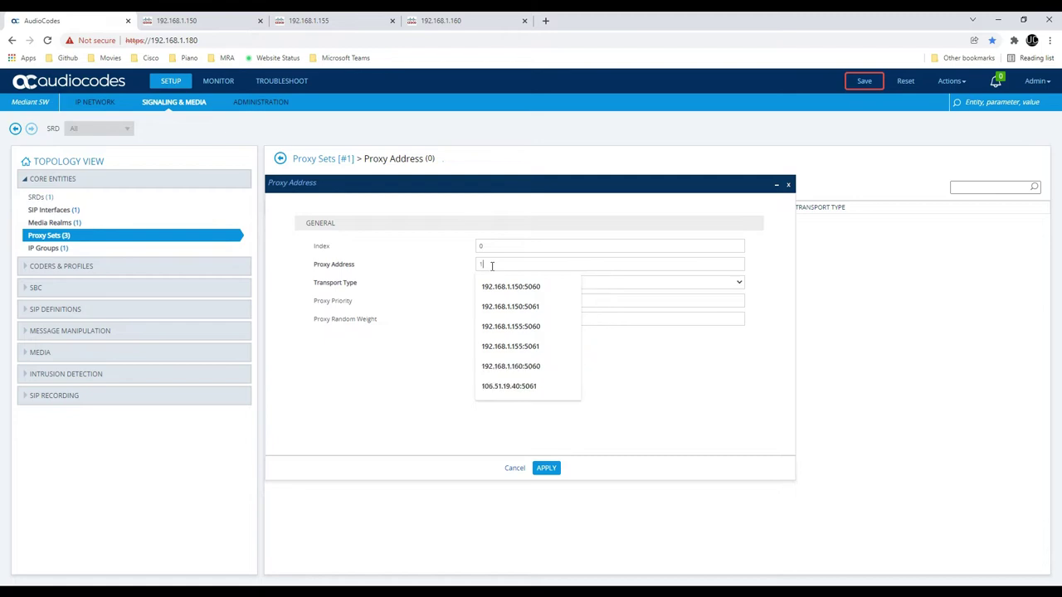
type("92.168.1.155:50")
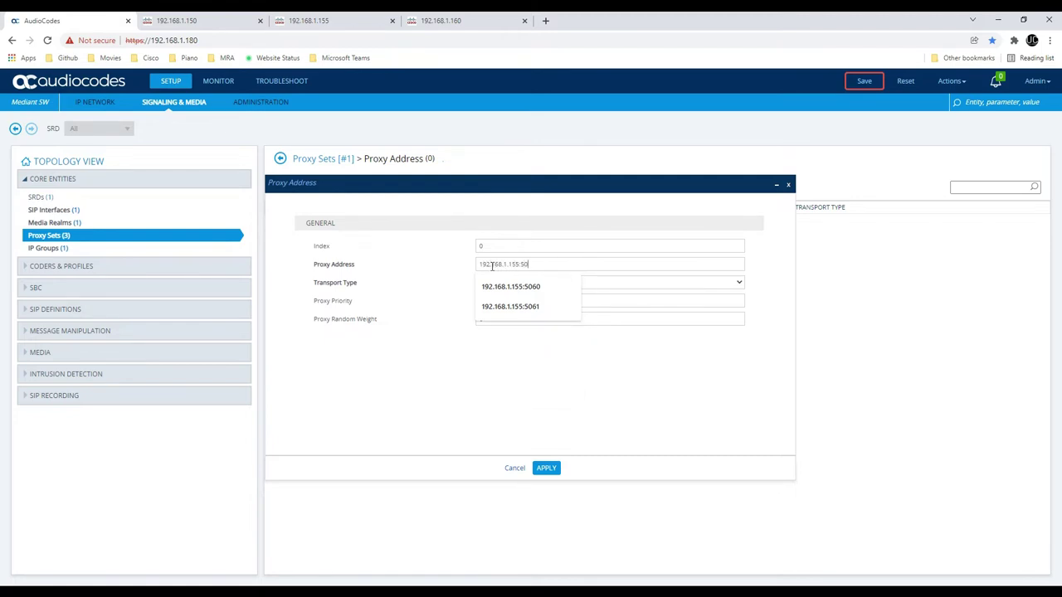
type("60")
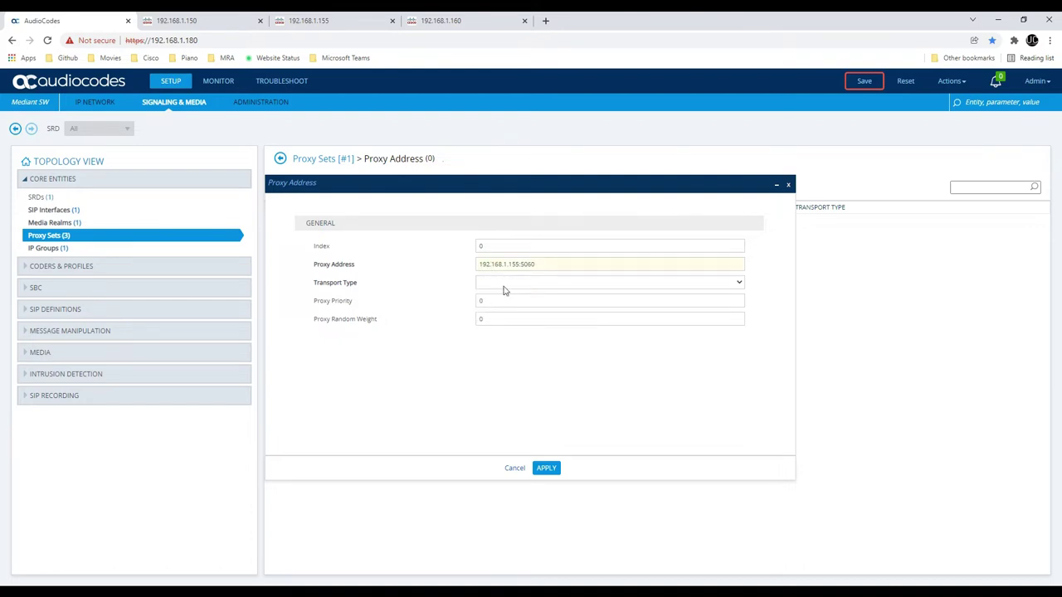
left_click(506, 287)
left_click(506, 304)
key("alt+Tab")
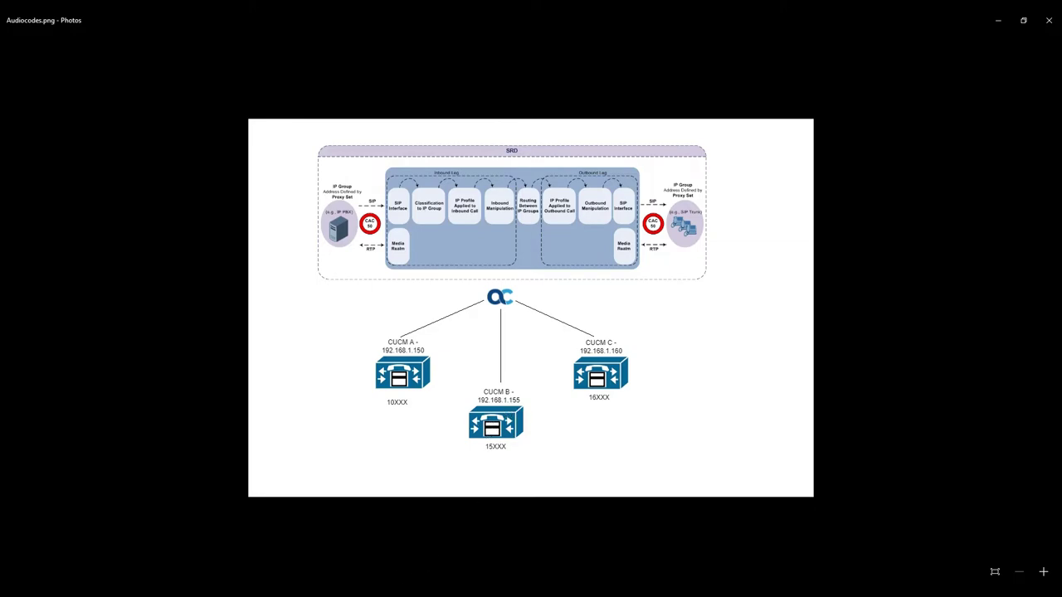
key("alt+Tab")
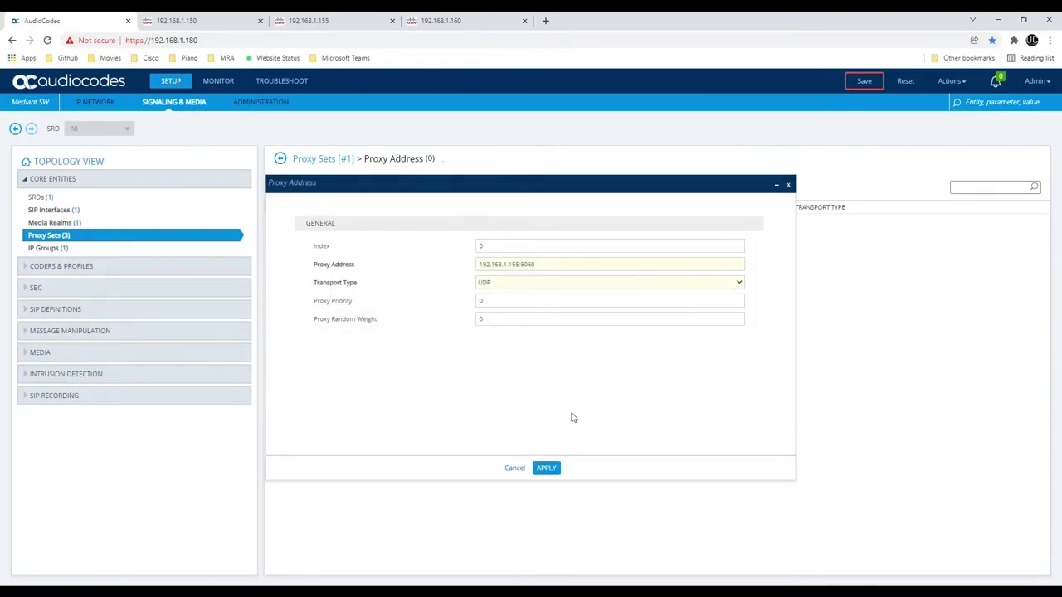
left_click(554, 470)
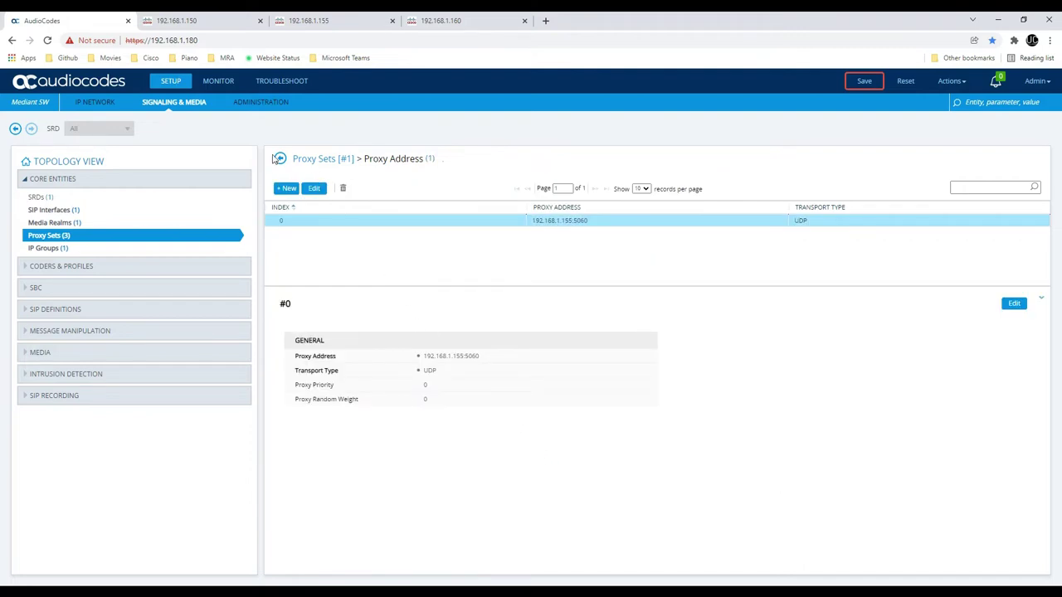
left_click(277, 159)
left_click(326, 245)
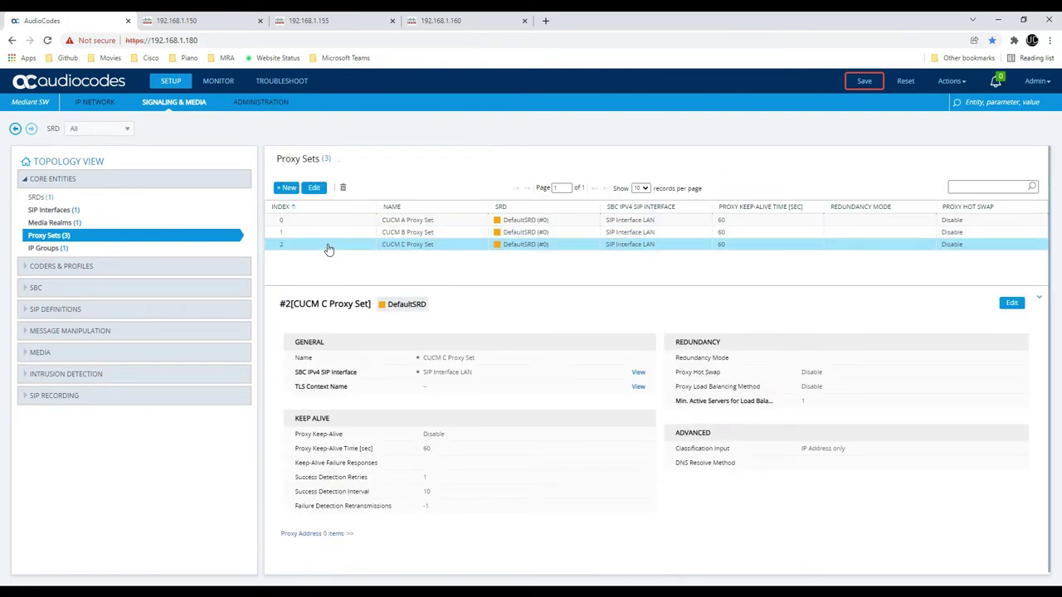
Add proxy address 192.168.1.160:5060 over UDP to the CUCM C Proxy Set
left_click(308, 536)
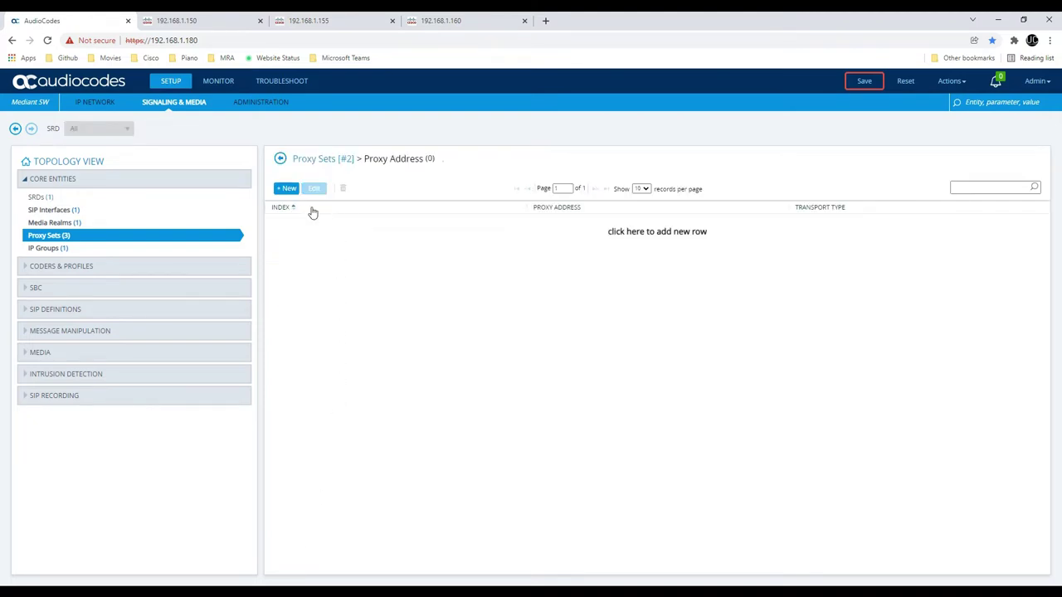
left_click(289, 190)
type("192")
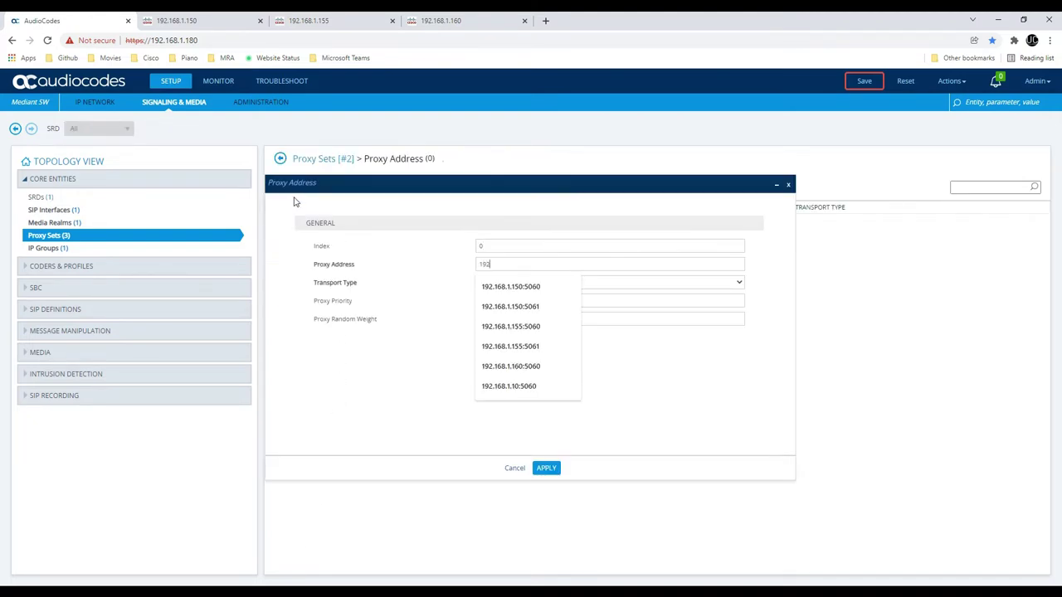
type(".168.1.160")
key("Down")
key("Return")
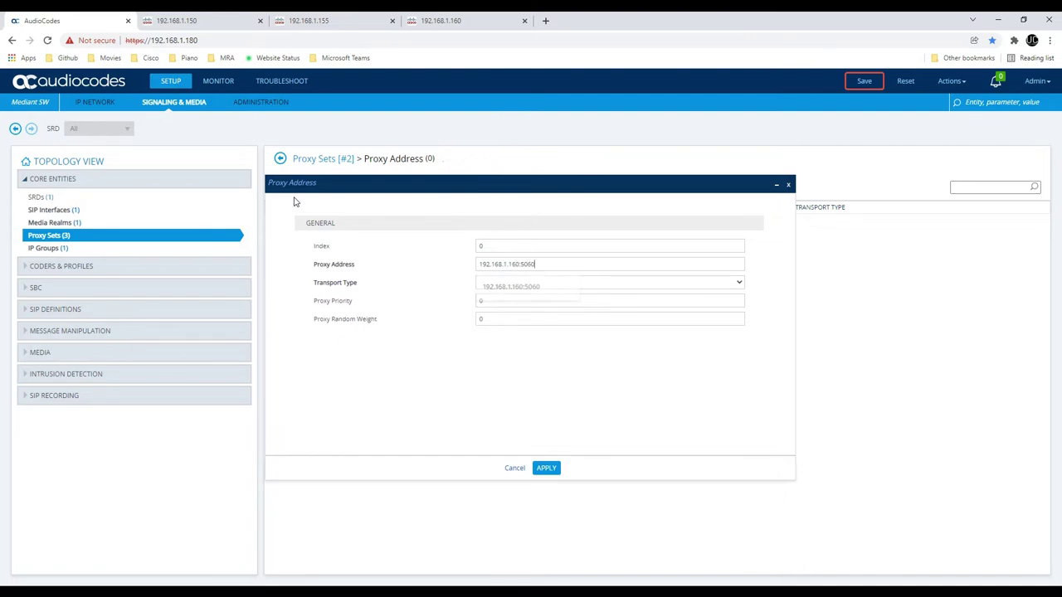
left_click(500, 288)
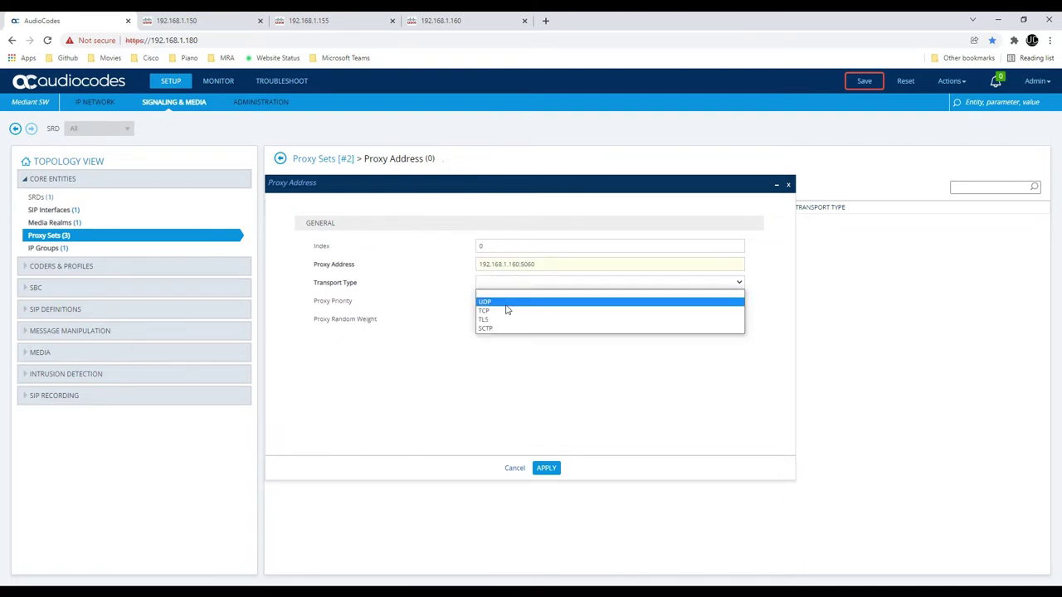
left_click(504, 309)
left_click(548, 468)
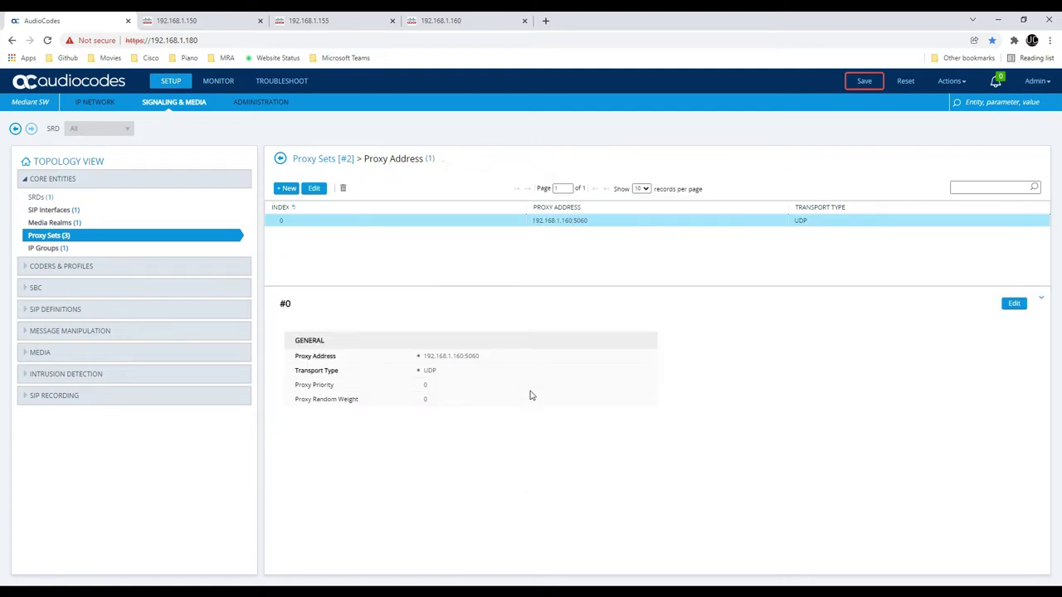
left_click(279, 158)
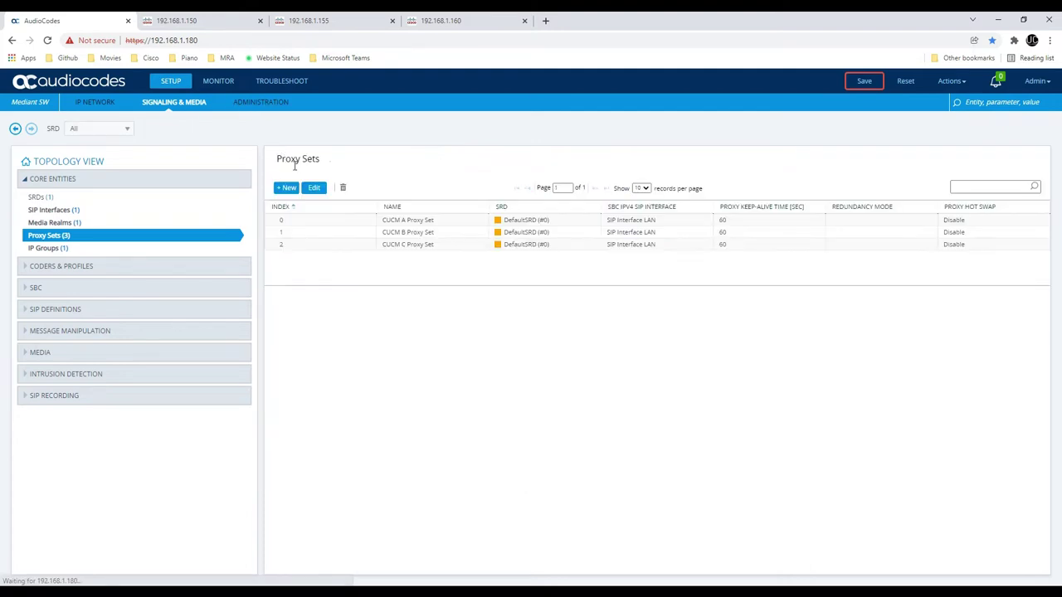
left_click(399, 221)
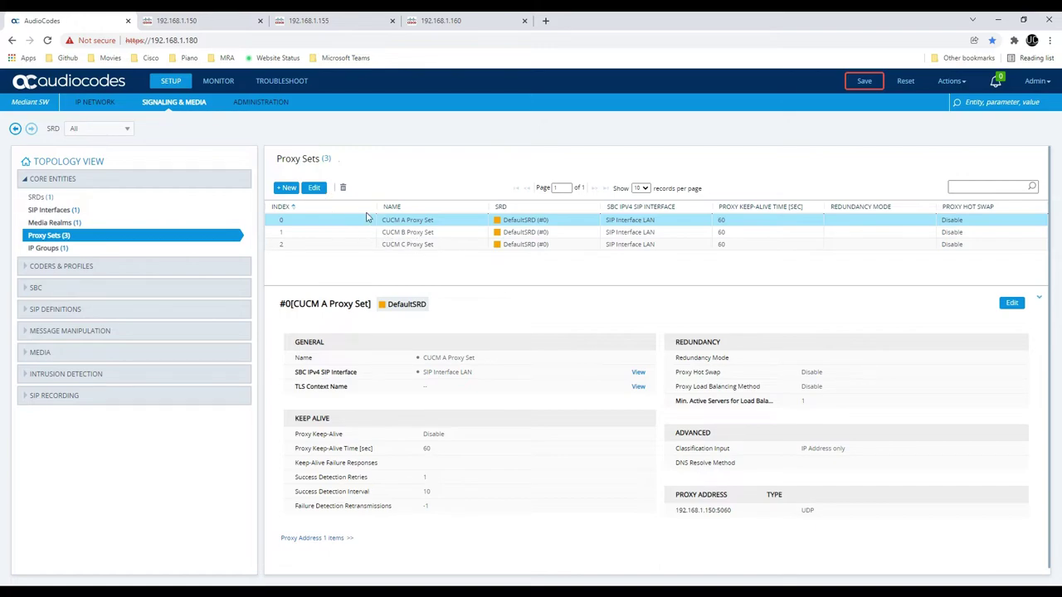
Try switching CUCM A's proxy keep-alive to OPTIONS, then cancel to keep it disabled
double_click(344, 221)
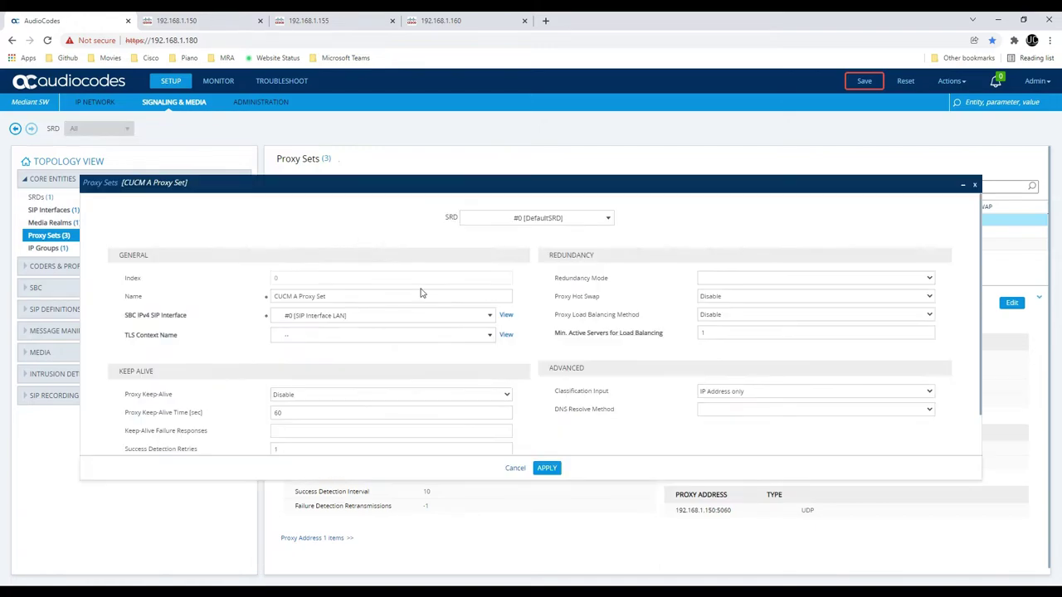
left_click(324, 396)
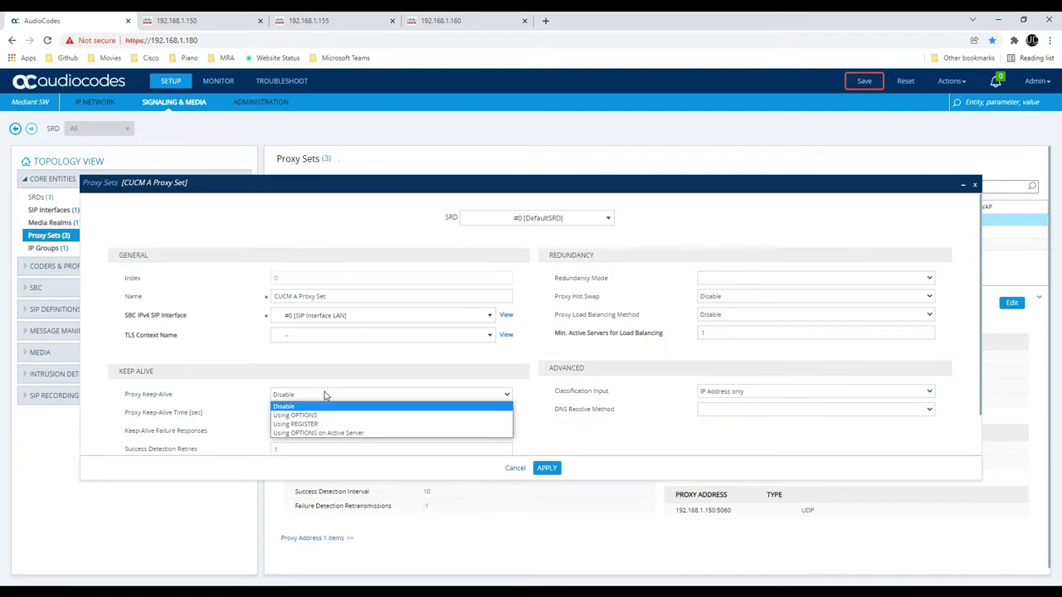
left_click(324, 413)
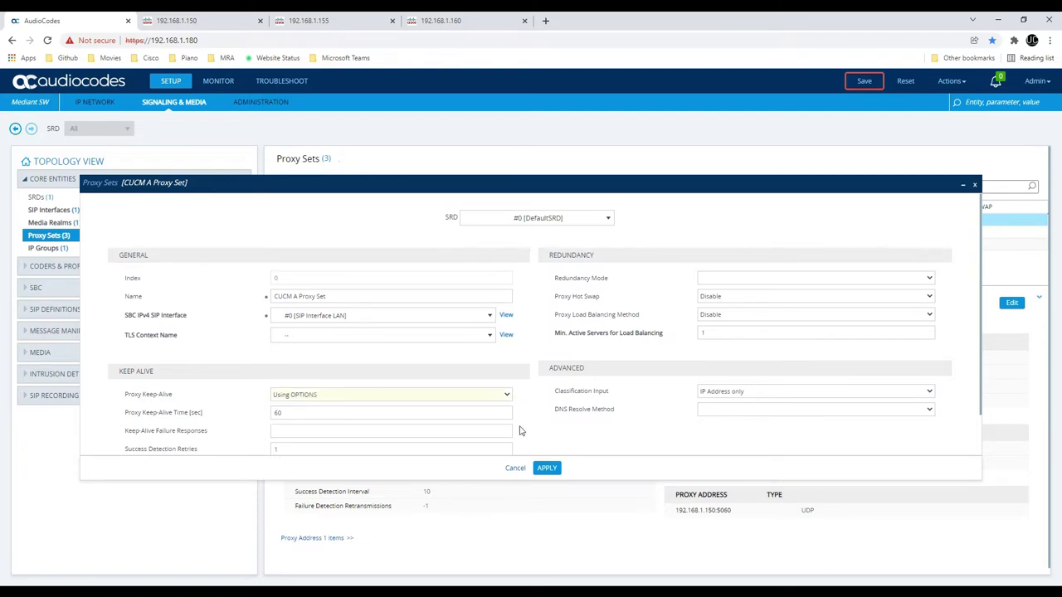
left_click(516, 470)
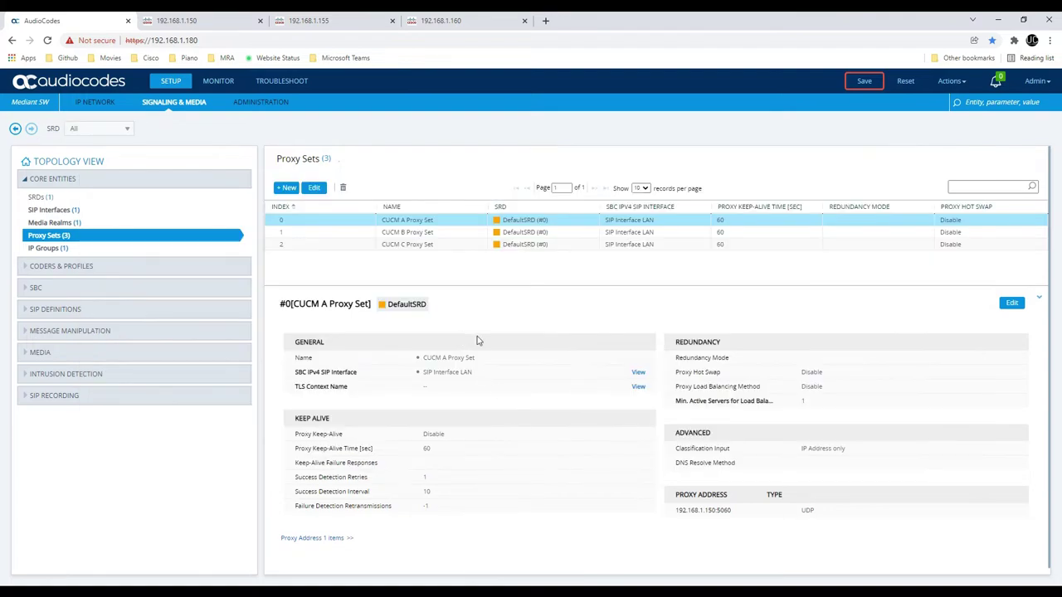
scroll(456, 290, "down", 1)
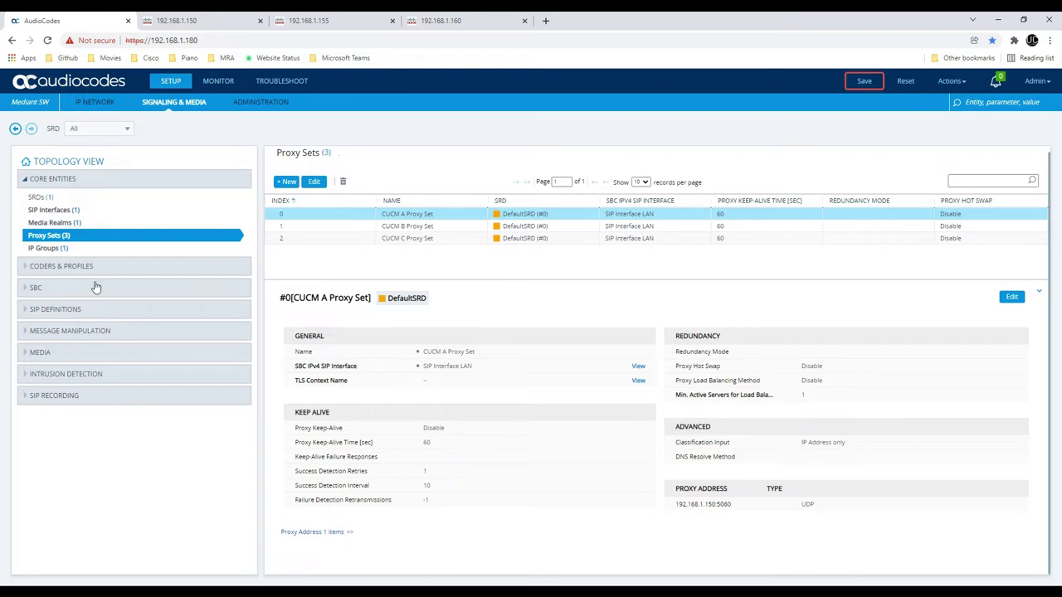
Open IP Profiles under Coders & Profiles and start a blank new profile
left_click(77, 266)
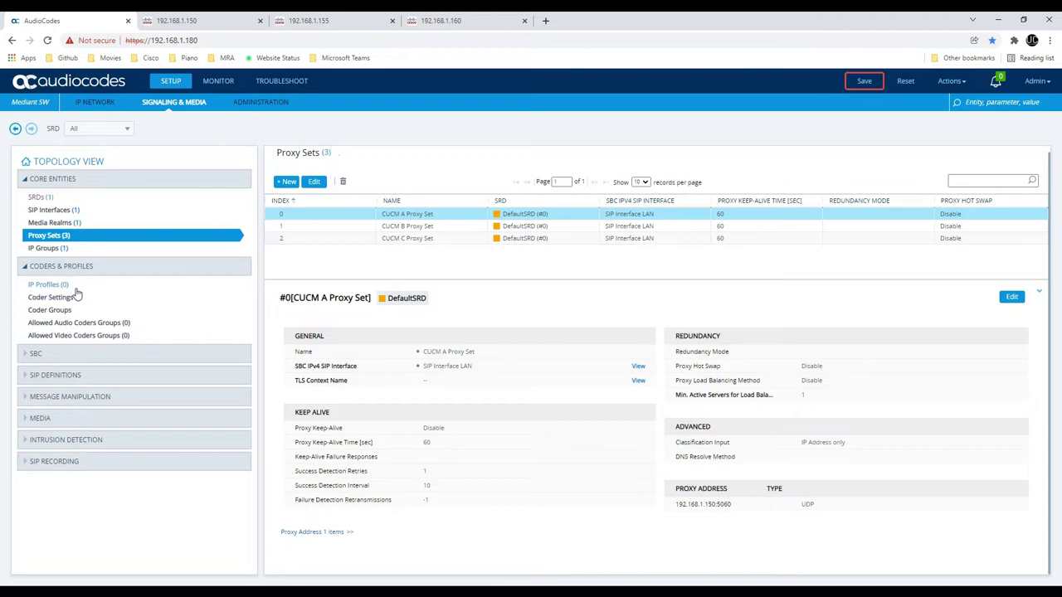
left_click(68, 286)
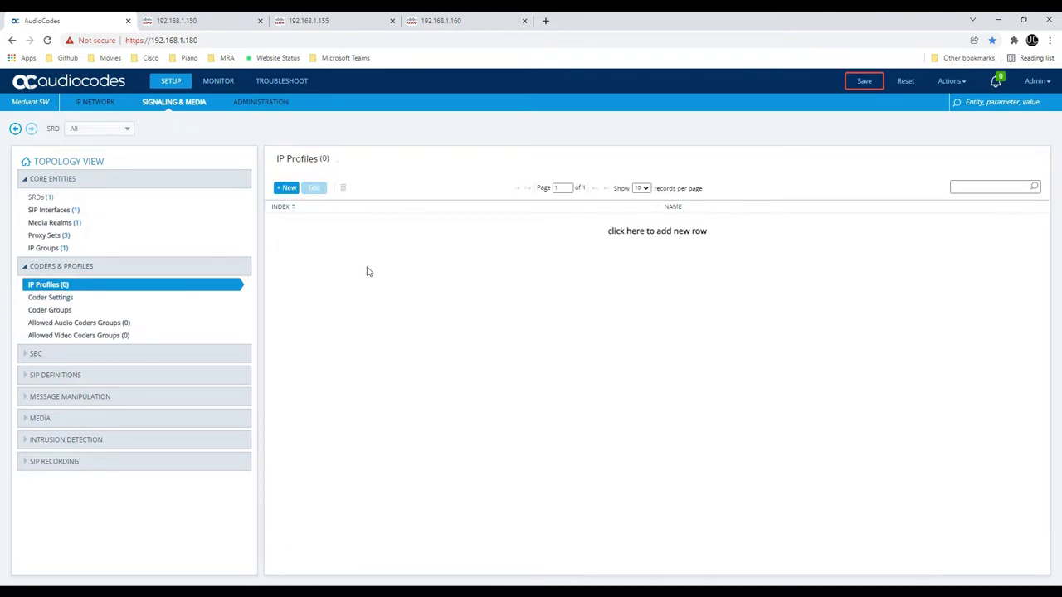
left_click(286, 189)
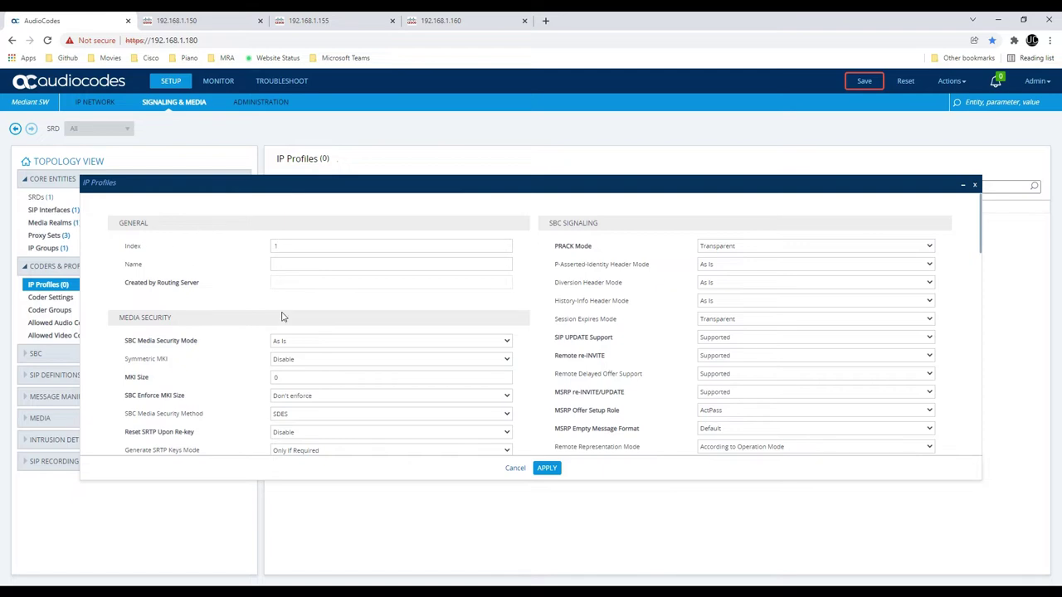
Name the new IP profile 'IP Profile CUCM'
left_click(295, 262)
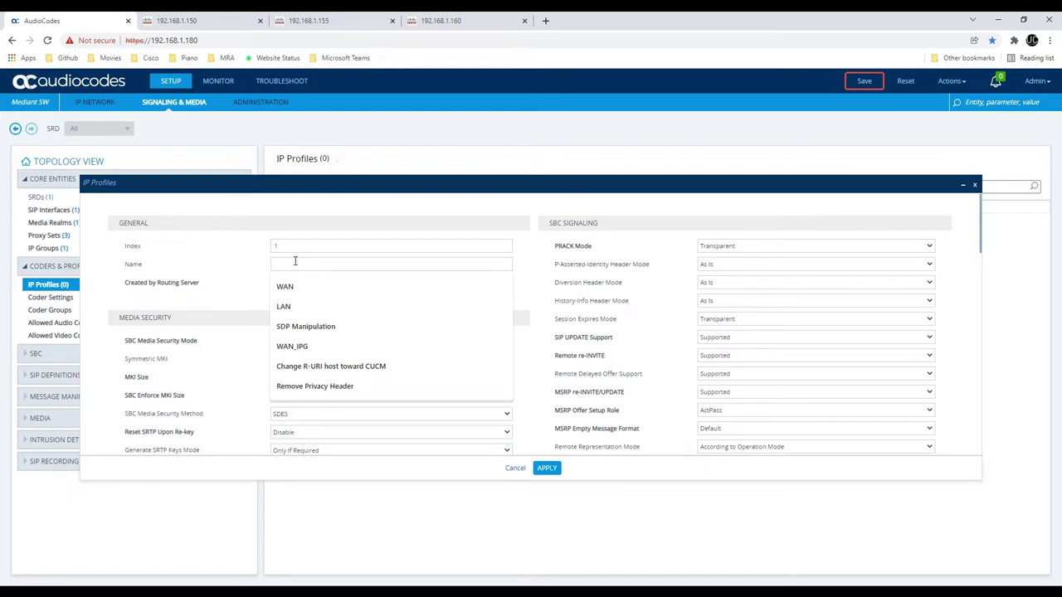
type("IP Profile CUCM")
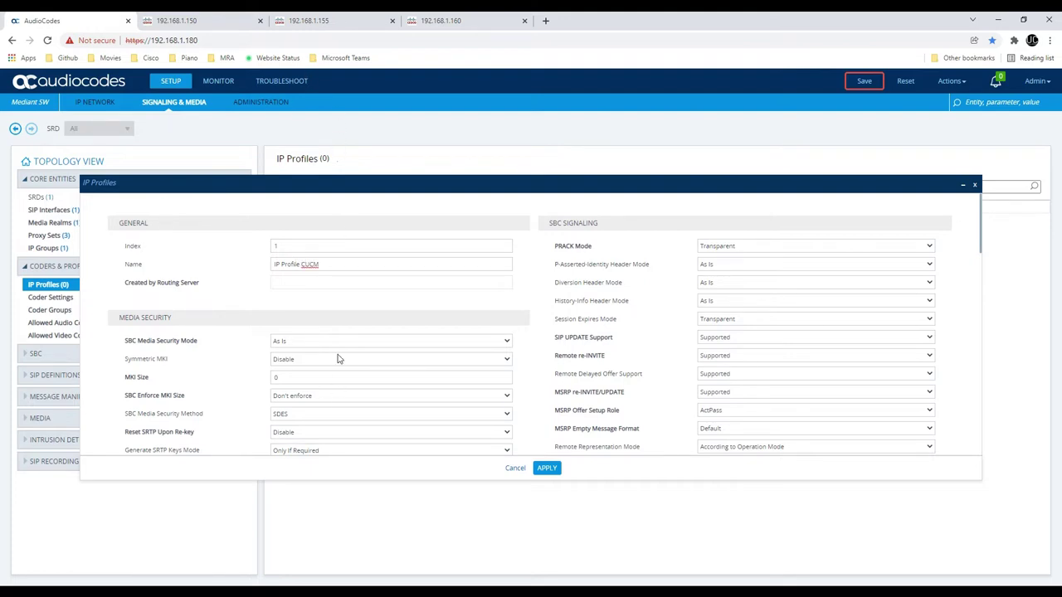
scroll(410, 340, "down", 2)
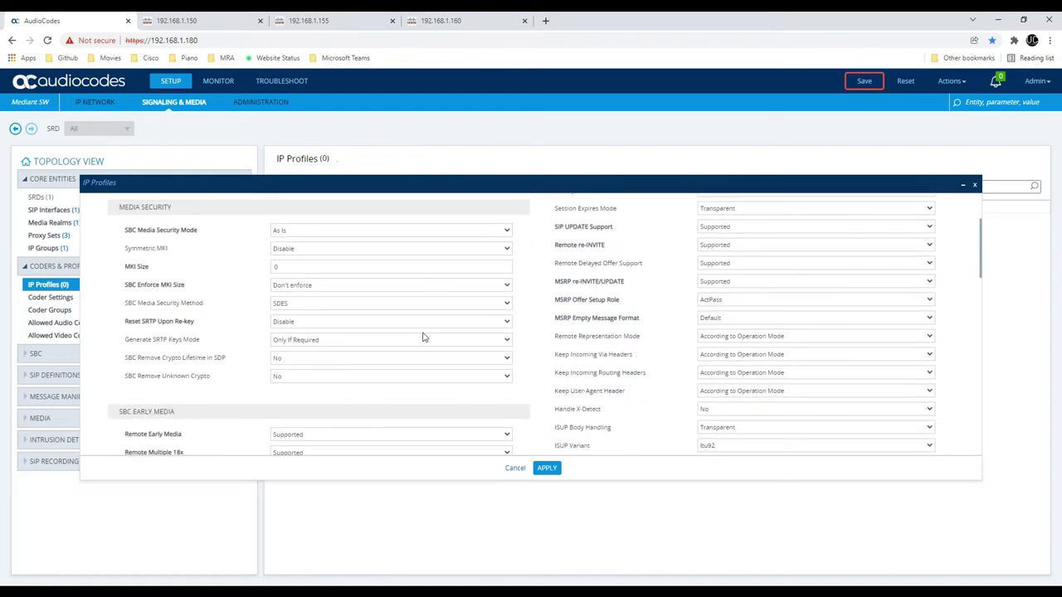
scroll(423, 335, "down", 2)
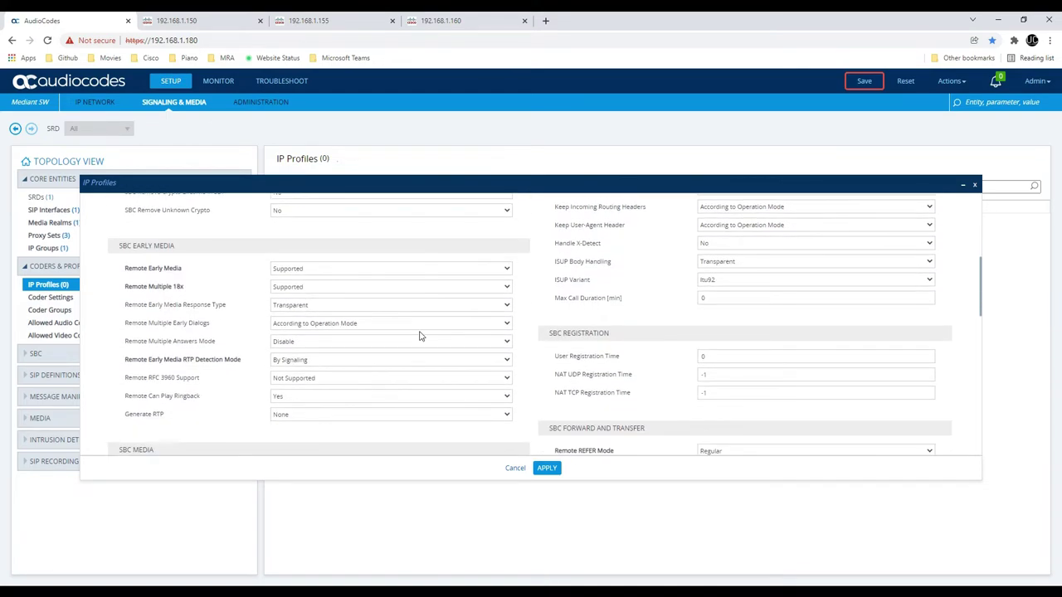
scroll(404, 345, "down", 3)
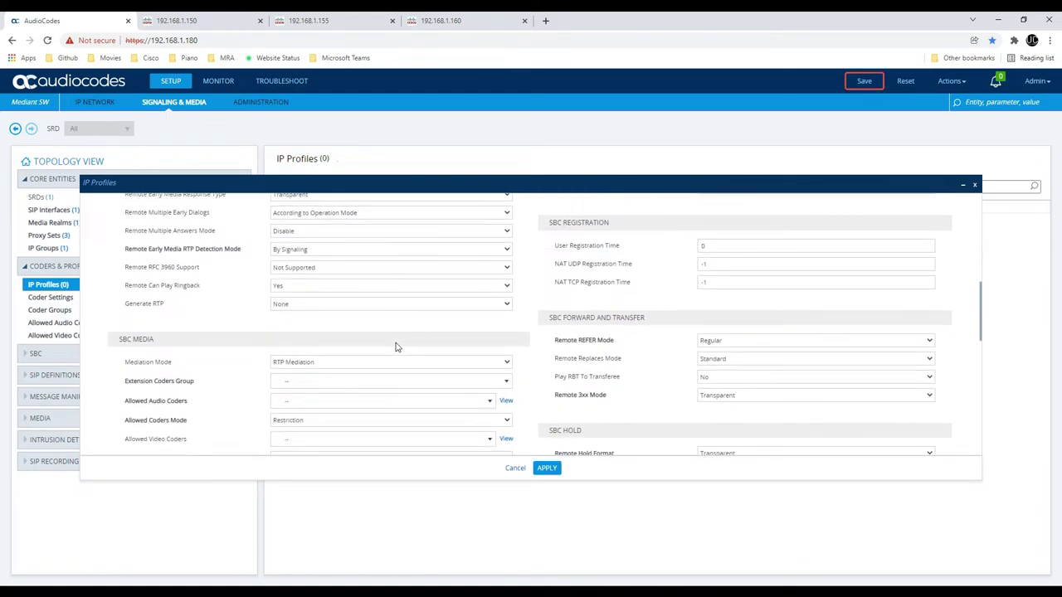
scroll(396, 347, "down", 1)
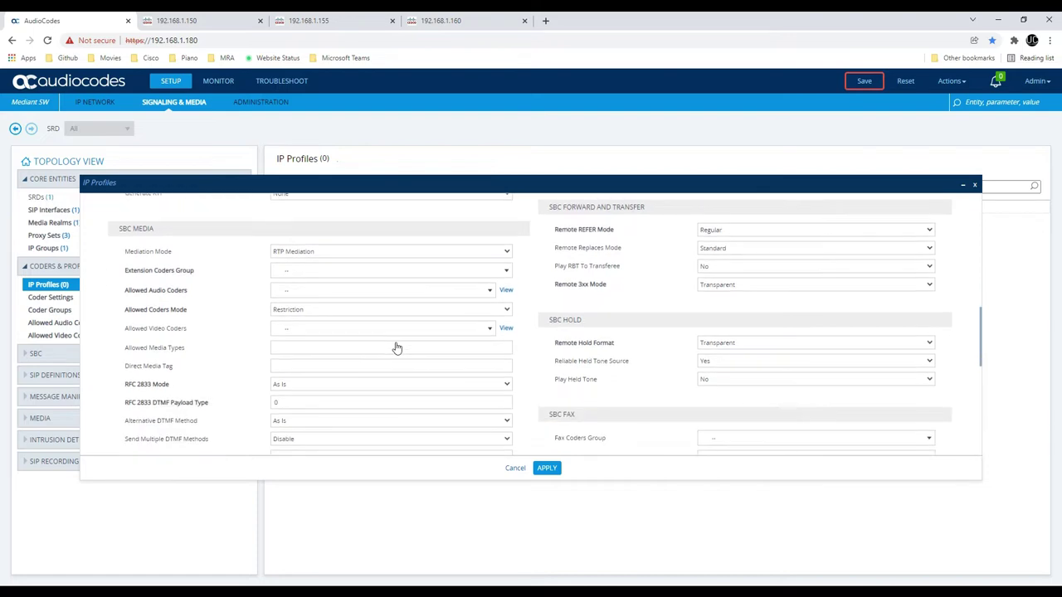
Set Extension Coders Group to AudioCodersGroups_0 and apply the new profile
left_click(326, 274)
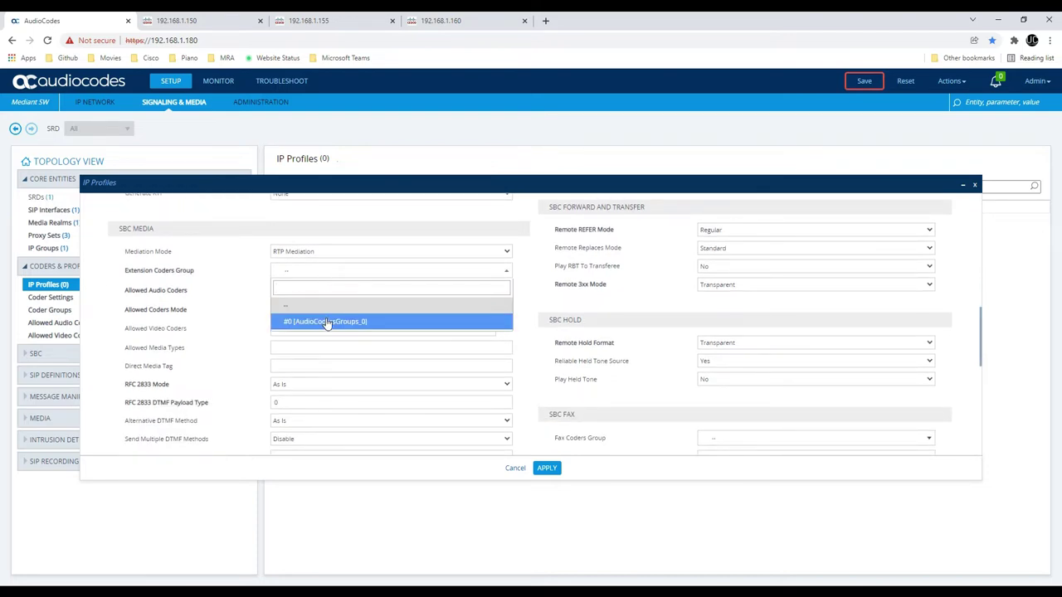
left_click(327, 322)
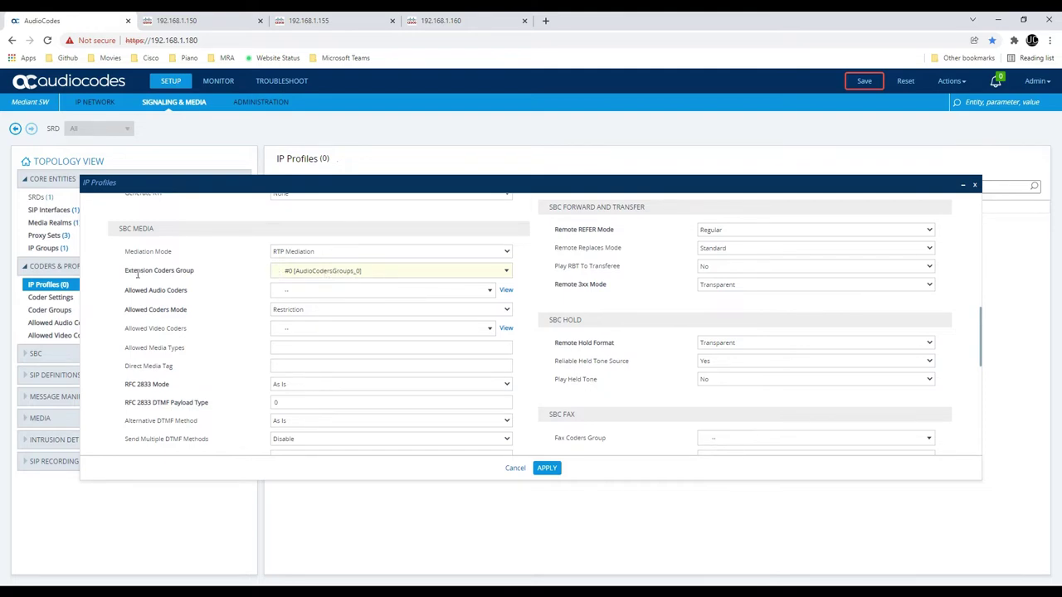
left_click_drag(126, 272, 352, 282)
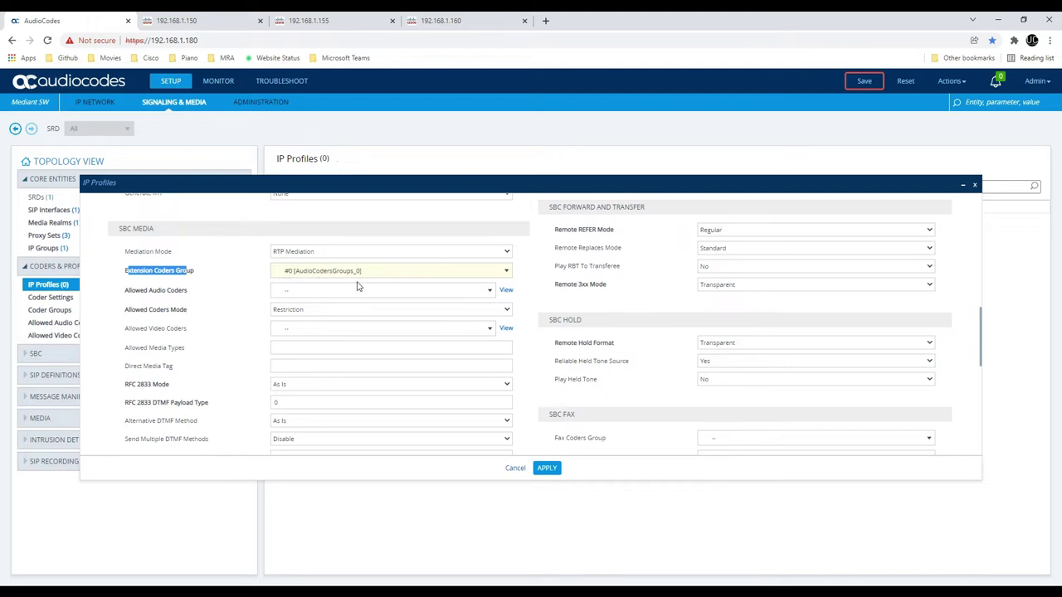
scroll(356, 296, "down", 2)
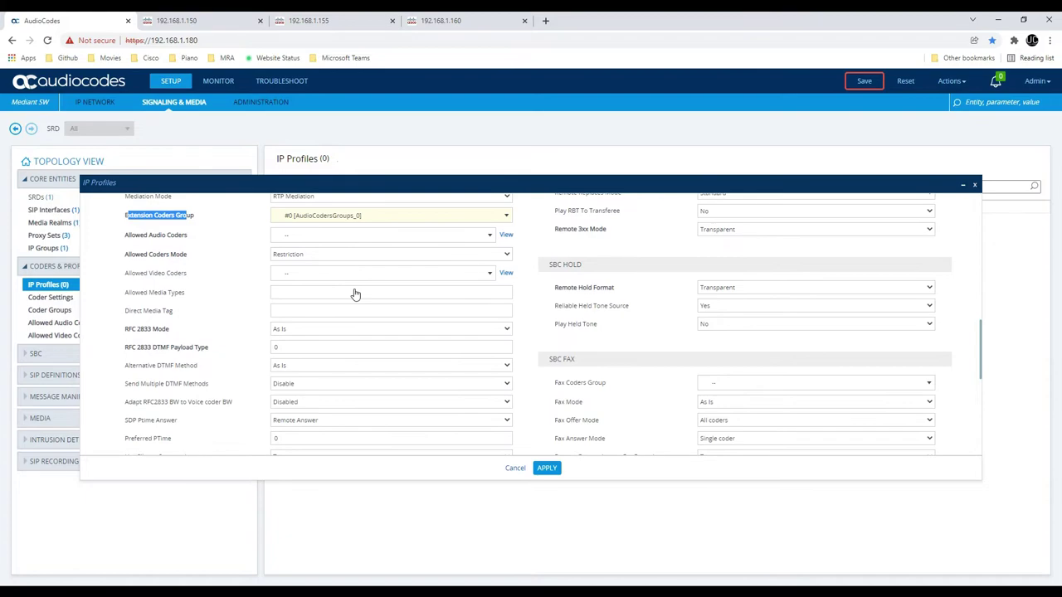
scroll(356, 296, "down", 10)
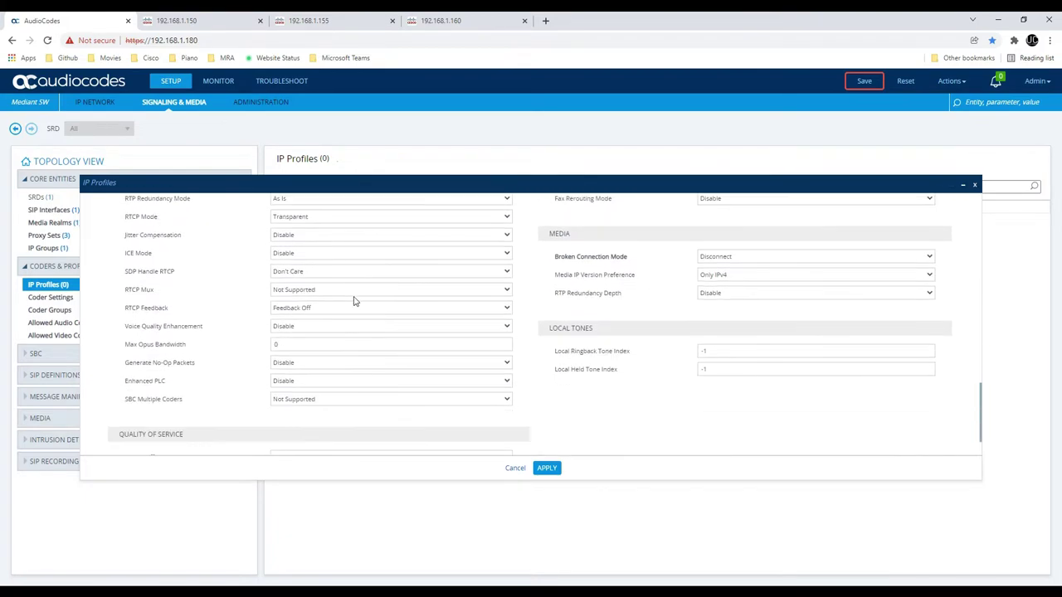
scroll(353, 300, "down", 2)
left_click(545, 468)
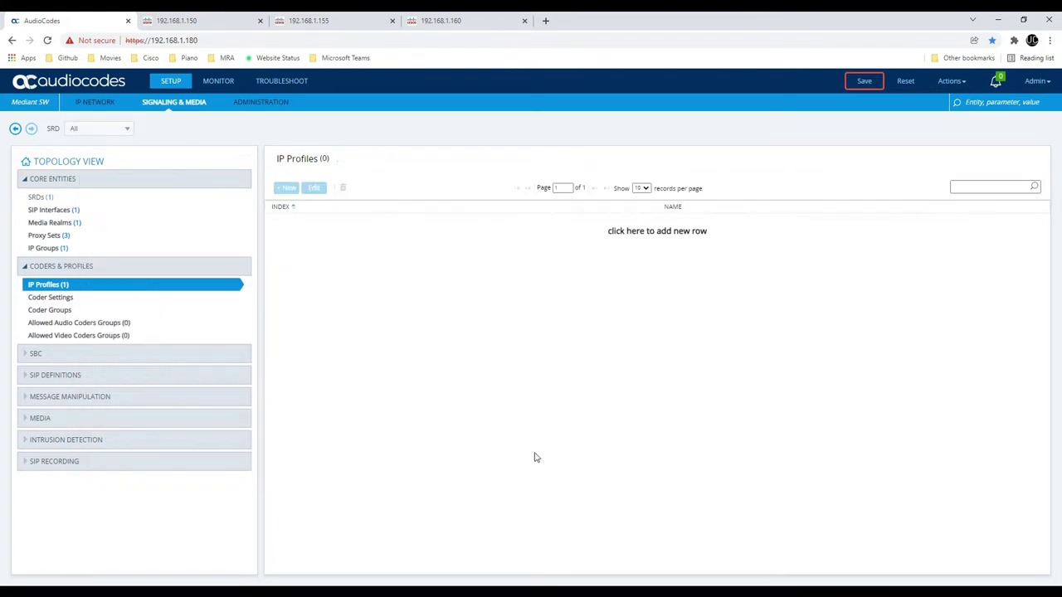
Order AudioCodersGroups_0 with G.711U-law first and G.711A-law second, then apply
left_click(50, 311)
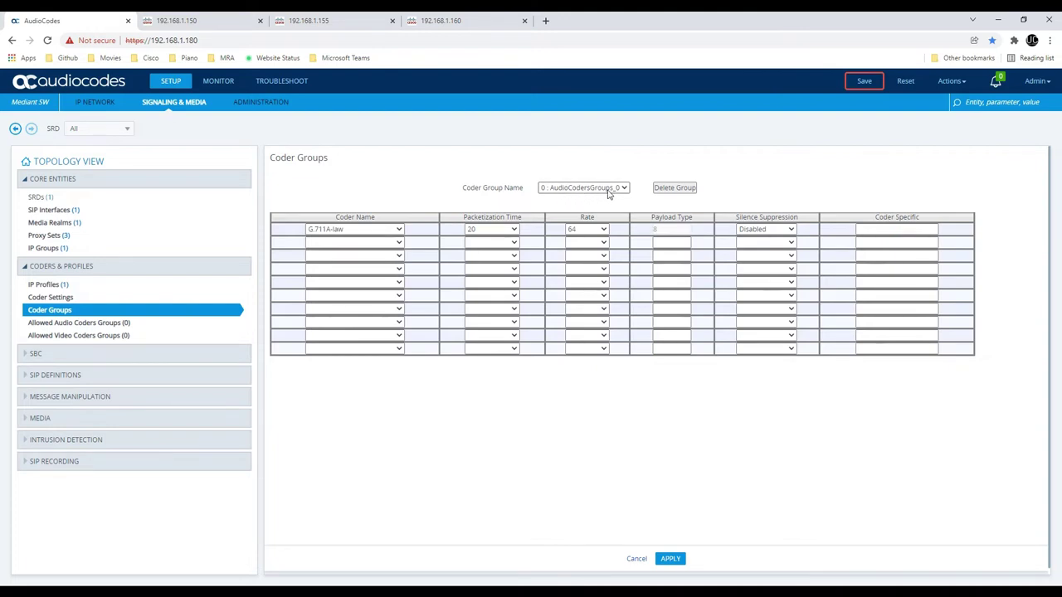
left_click(350, 235)
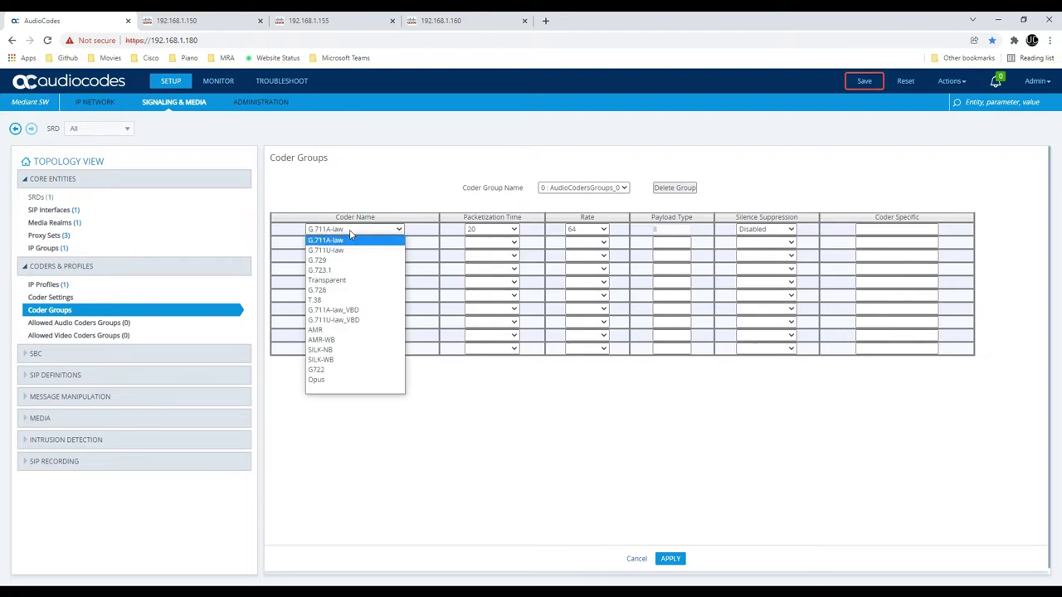
left_click(354, 250)
left_click(370, 243)
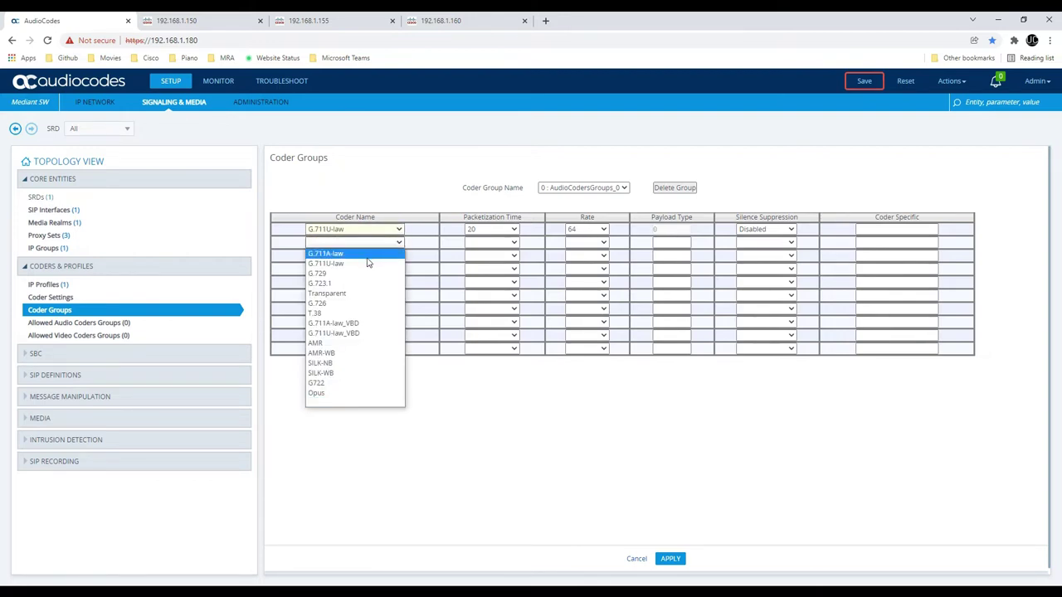
left_click(373, 254)
left_click(374, 245)
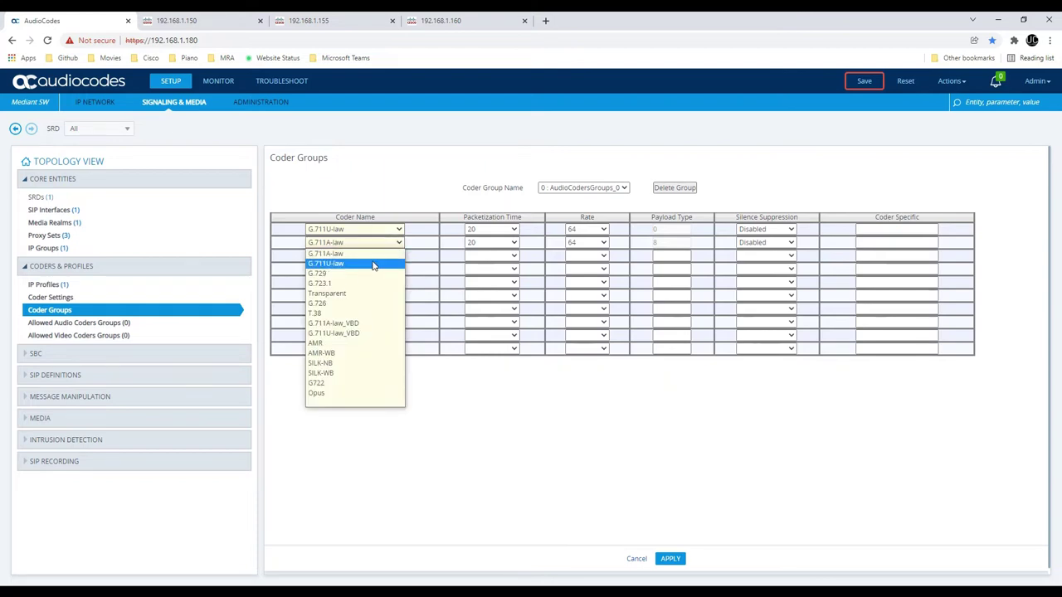
left_click(374, 253)
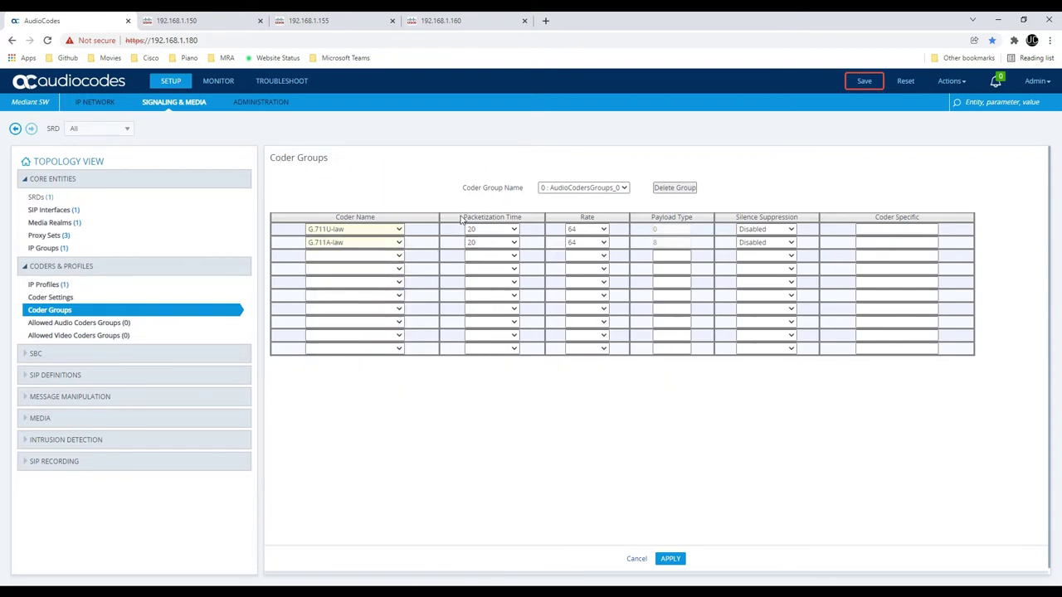
left_click(671, 558)
Reopen IP Profile CUCM for editing and review its media security mode options
left_click(43, 284)
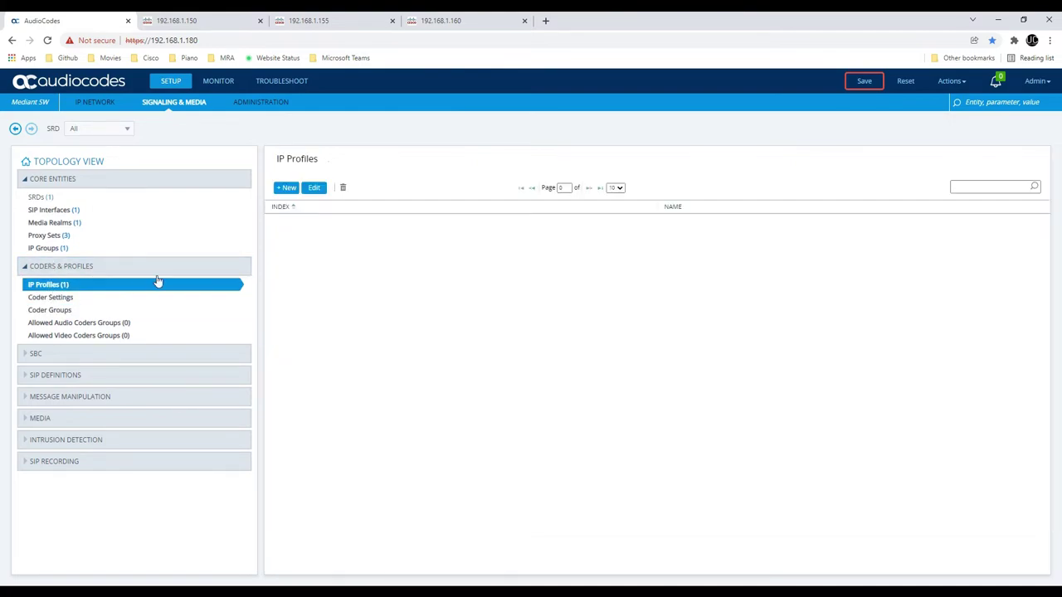
left_click(314, 189)
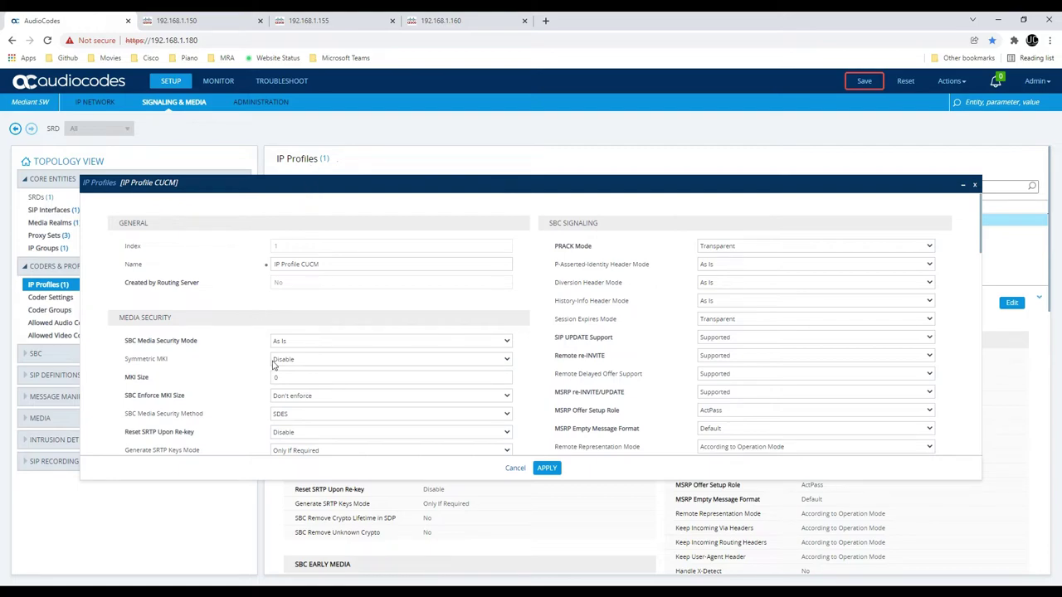
left_click(312, 349)
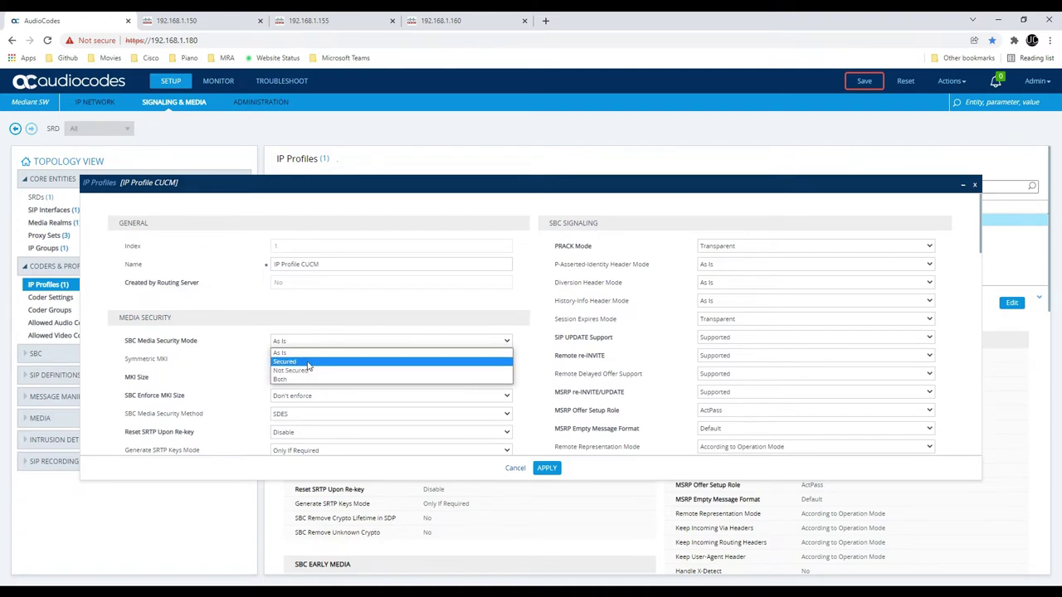
scroll(308, 330, "down", 3)
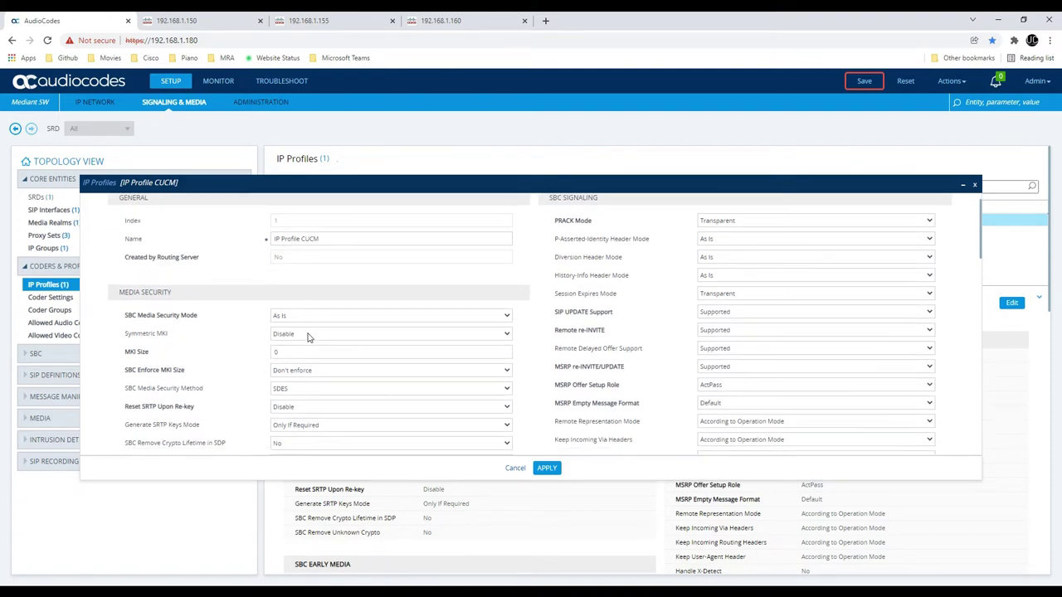
scroll(330, 356, "down", 3)
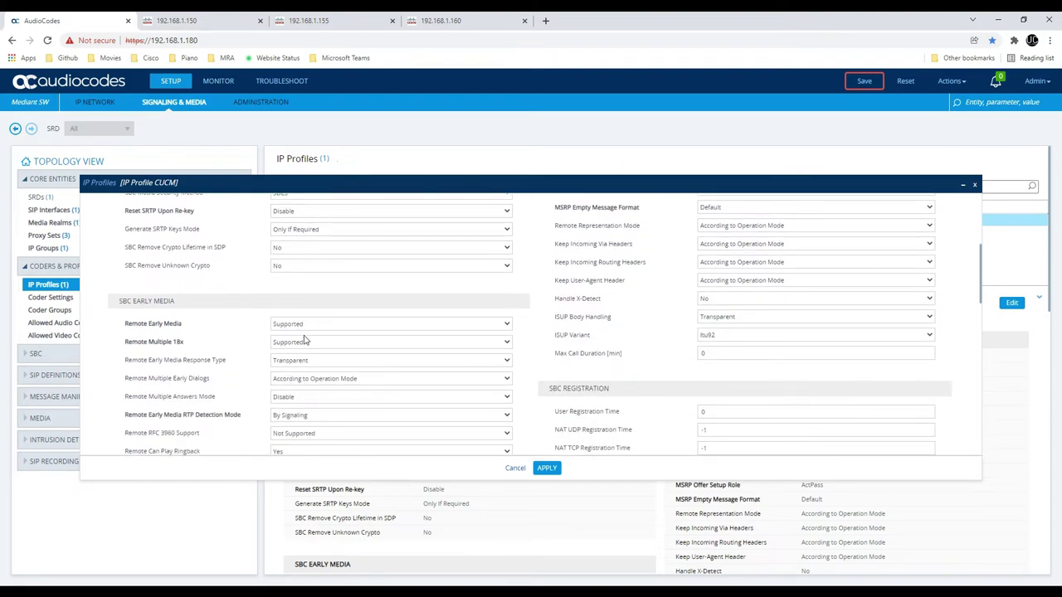
scroll(315, 357, "down", 6)
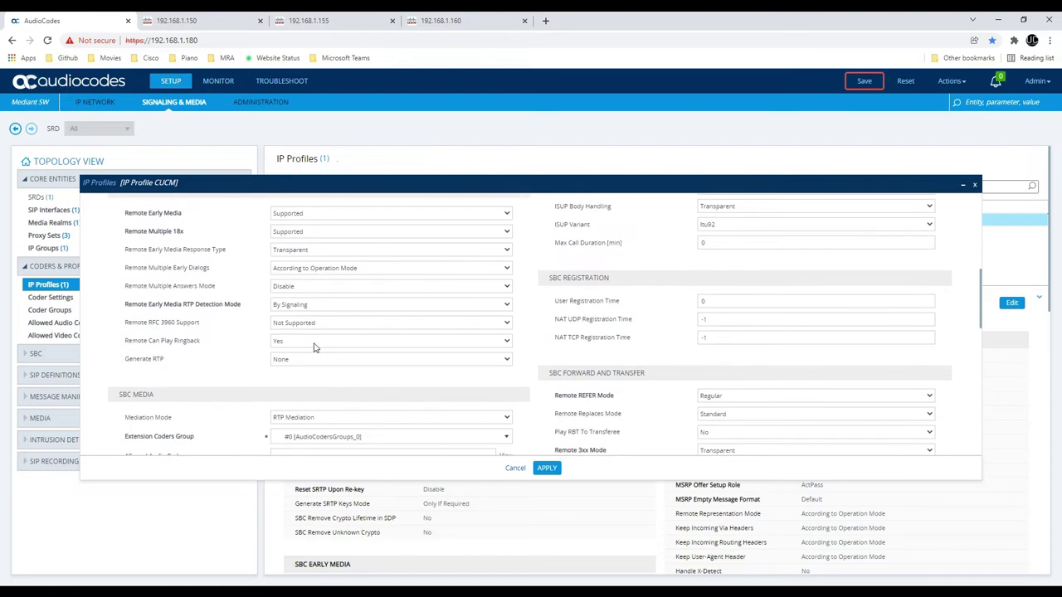
scroll(317, 345, "down", 2)
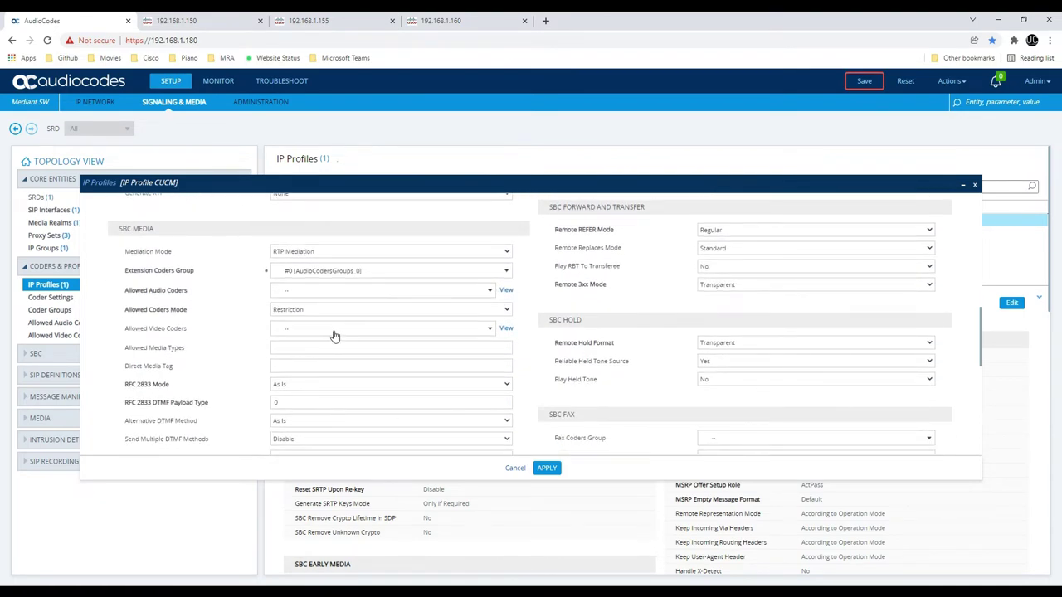
scroll(336, 336, "down", 1)
scroll(336, 334, "down", 4)
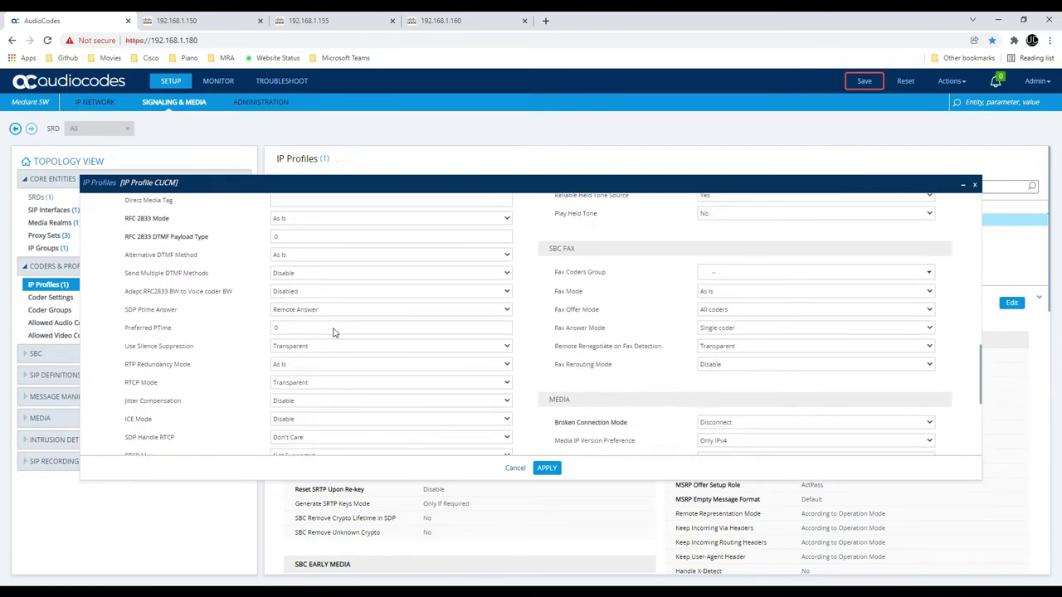
scroll(333, 328, "down", 2)
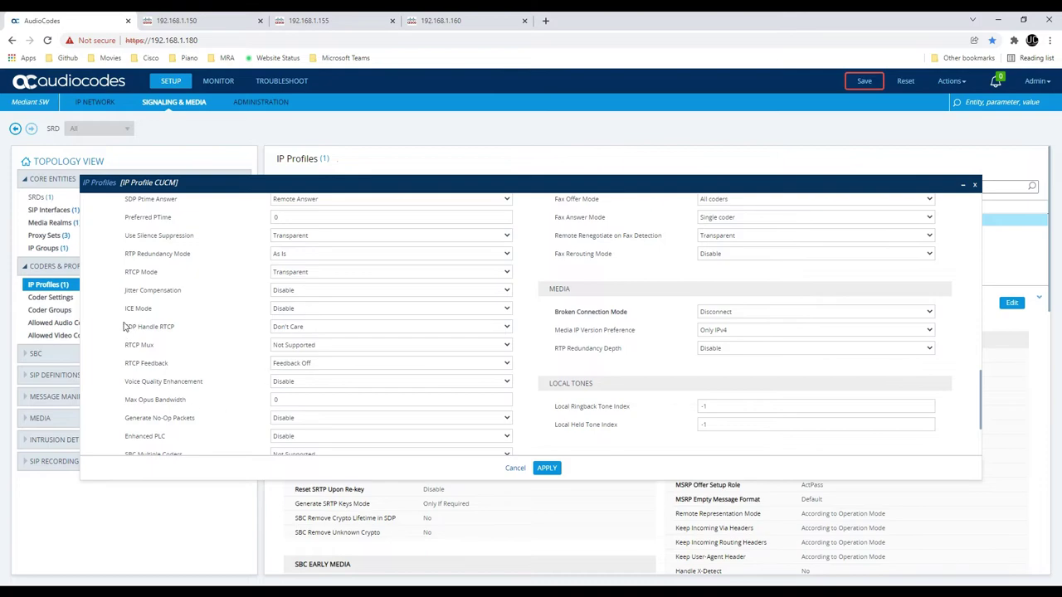
Keep ICE Mode at Disable and RTCP Mode at Transparent
left_click(324, 308)
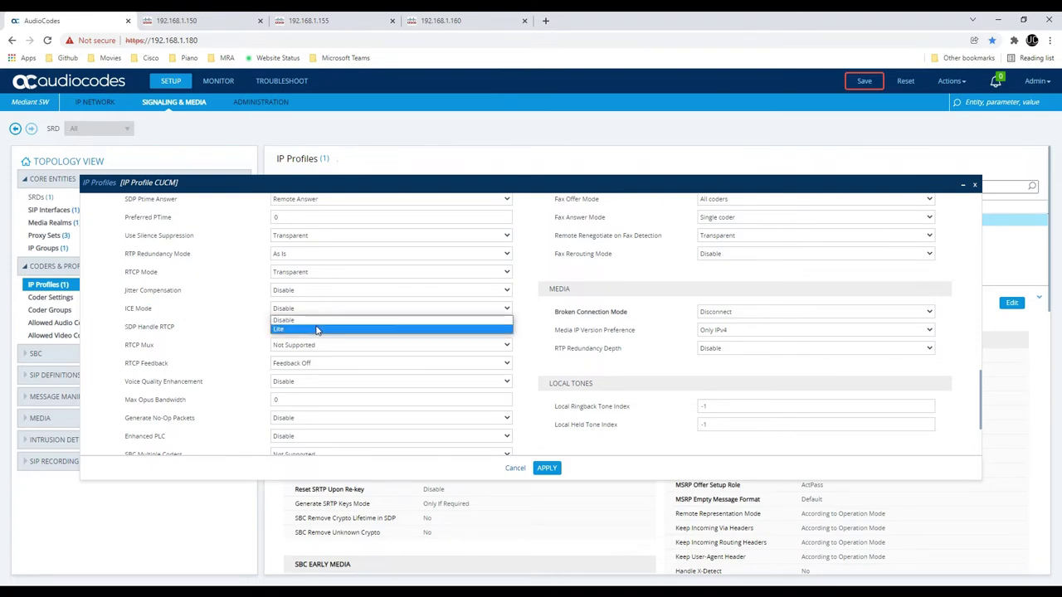
left_click(317, 330)
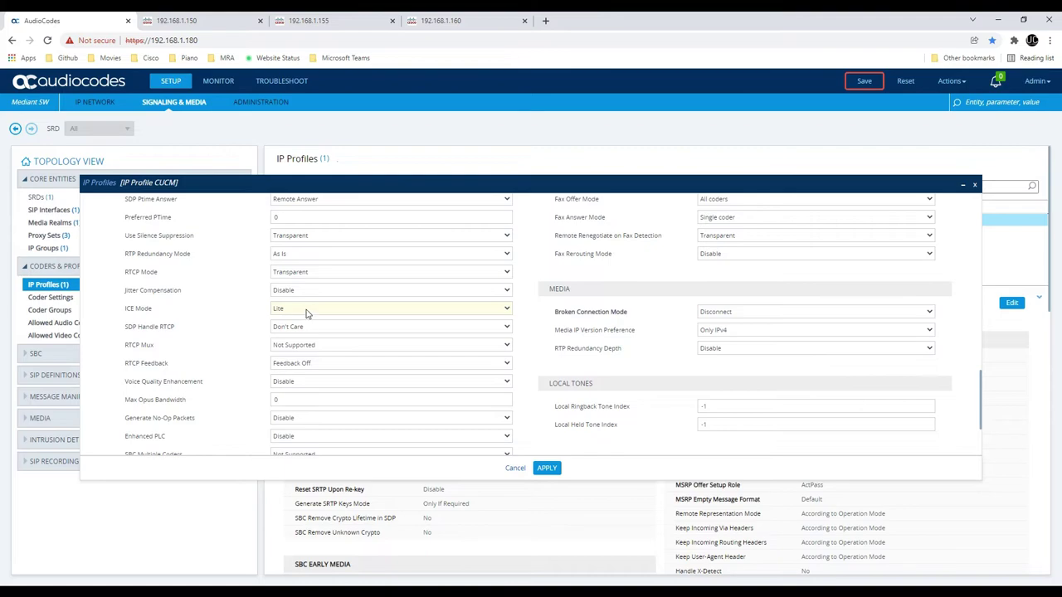
left_click(303, 311)
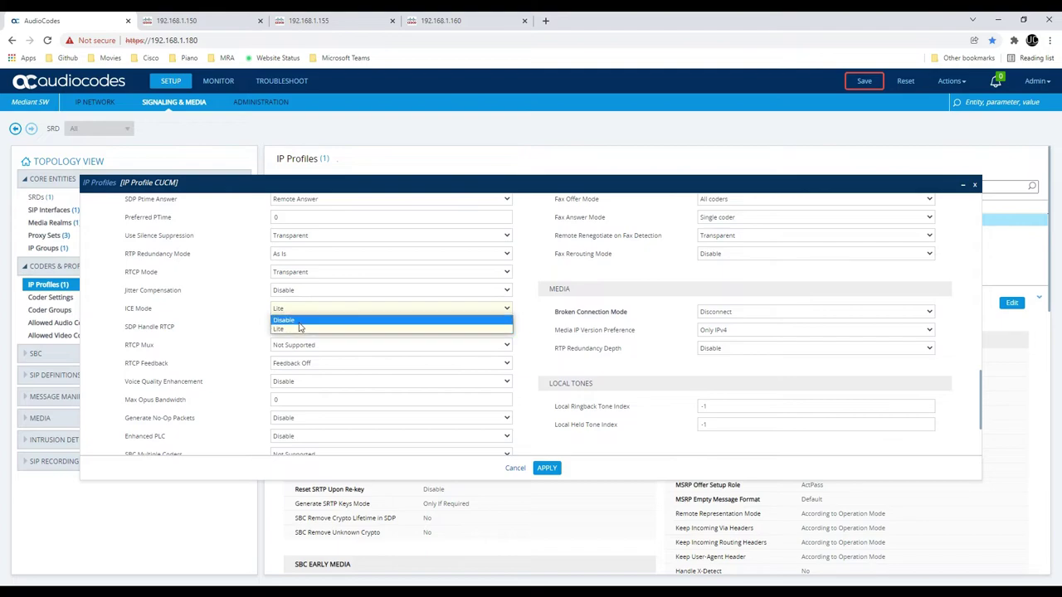
left_click(305, 321)
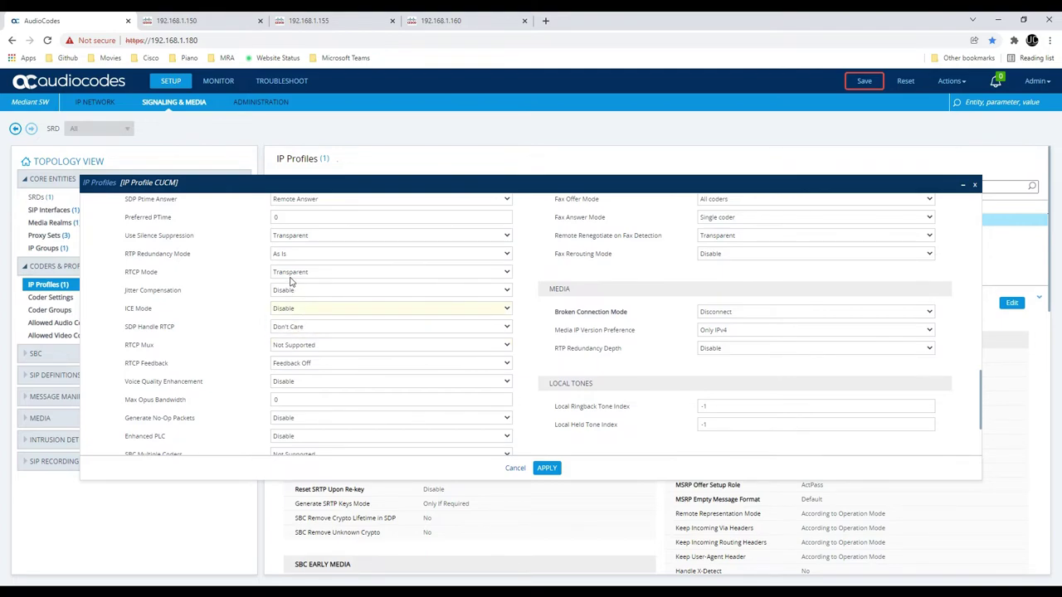
left_click(302, 274)
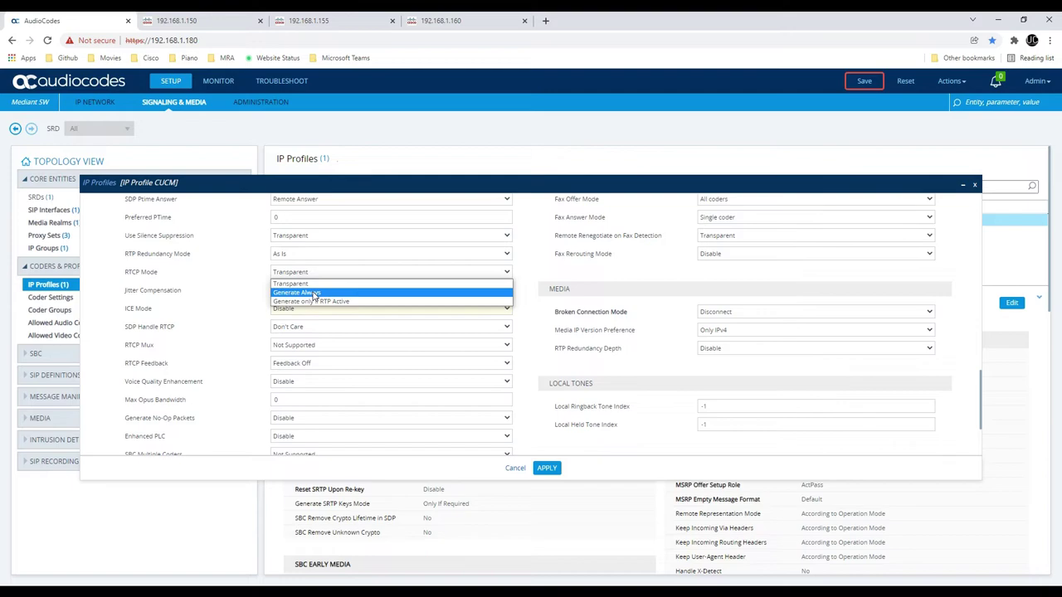
left_click(212, 291)
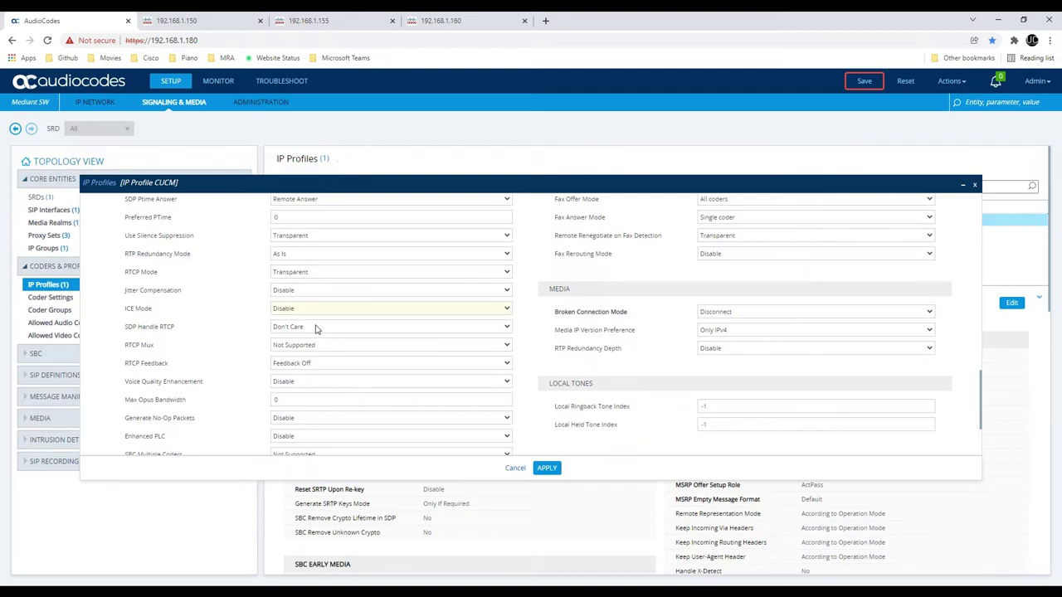
left_click(310, 277)
left_click(309, 276)
Confirm Remote re-INVITE stays set to Supported
scroll(198, 317, "down", 3)
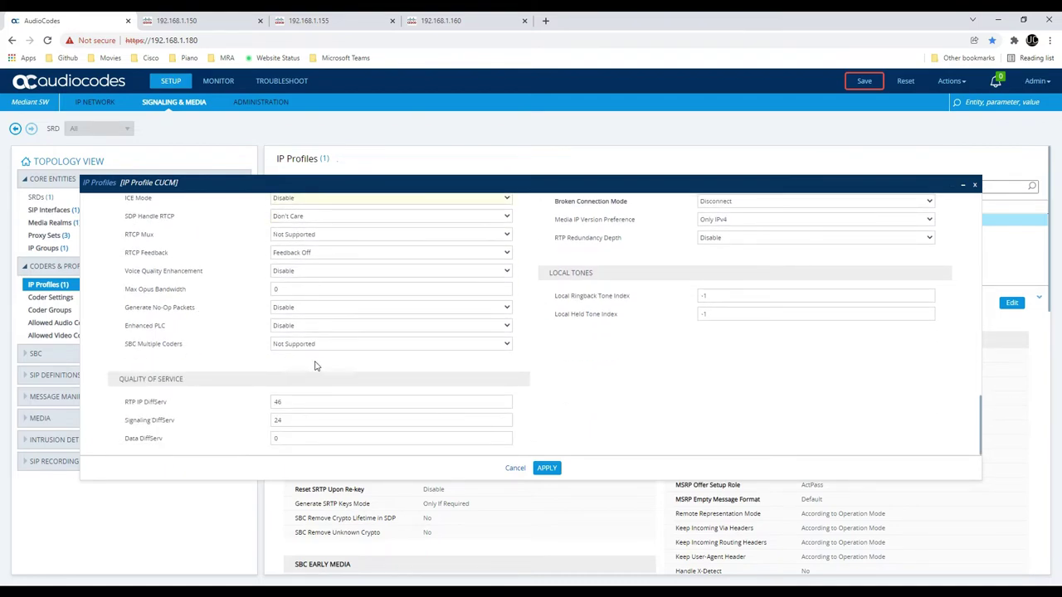
scroll(458, 375, "up", 3)
scroll(560, 362, "up", 3)
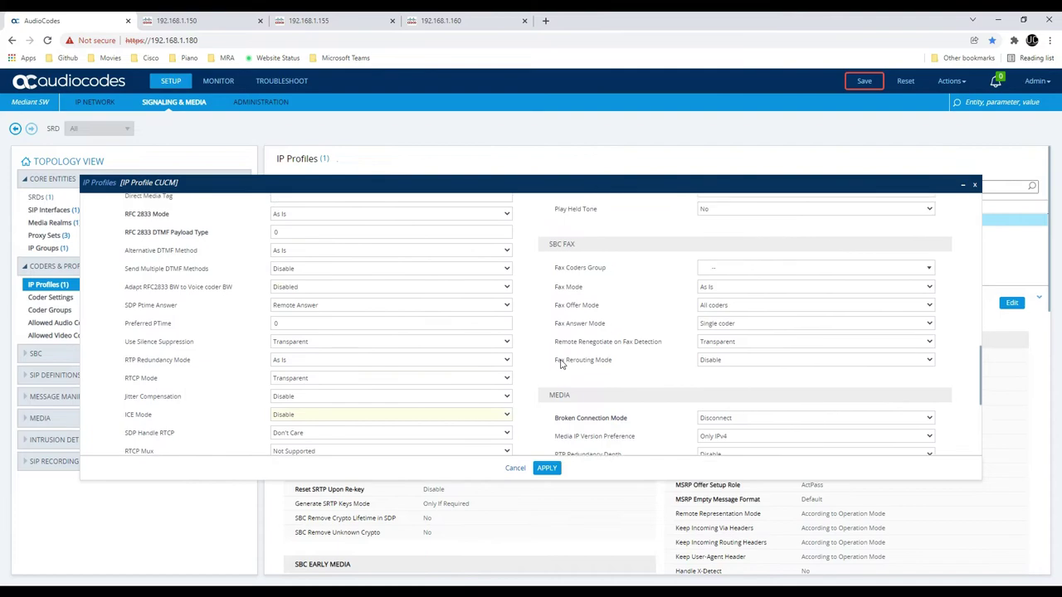
scroll(560, 362, "up", 10)
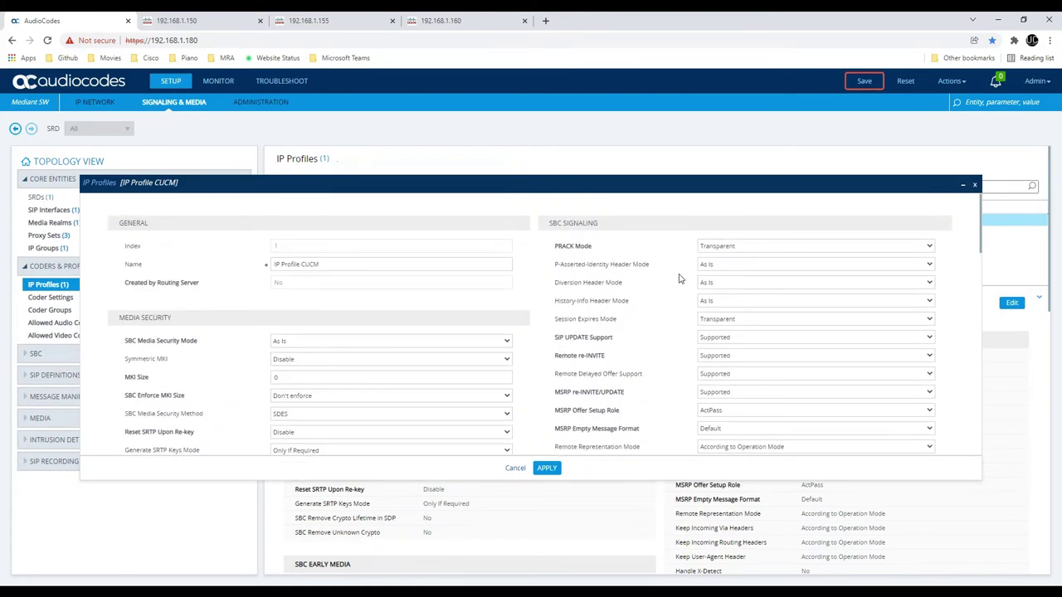
scroll(693, 330, "down", 1)
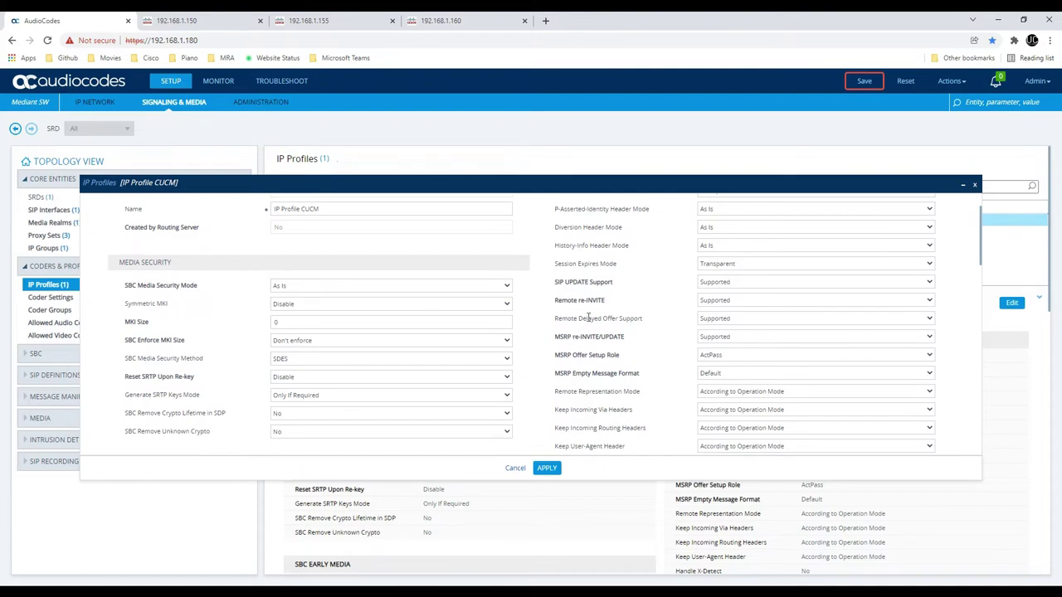
left_click(712, 304)
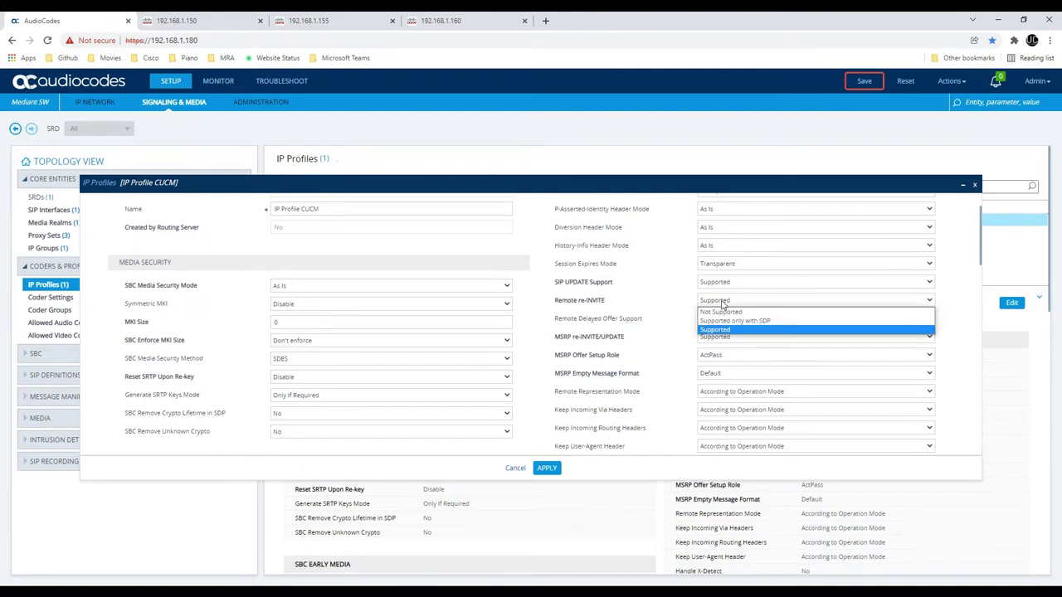
left_click(722, 304)
Keep Remote REFER Mode as Regular and apply the IP Profile CUCM settings
scroll(659, 370, "down", 2)
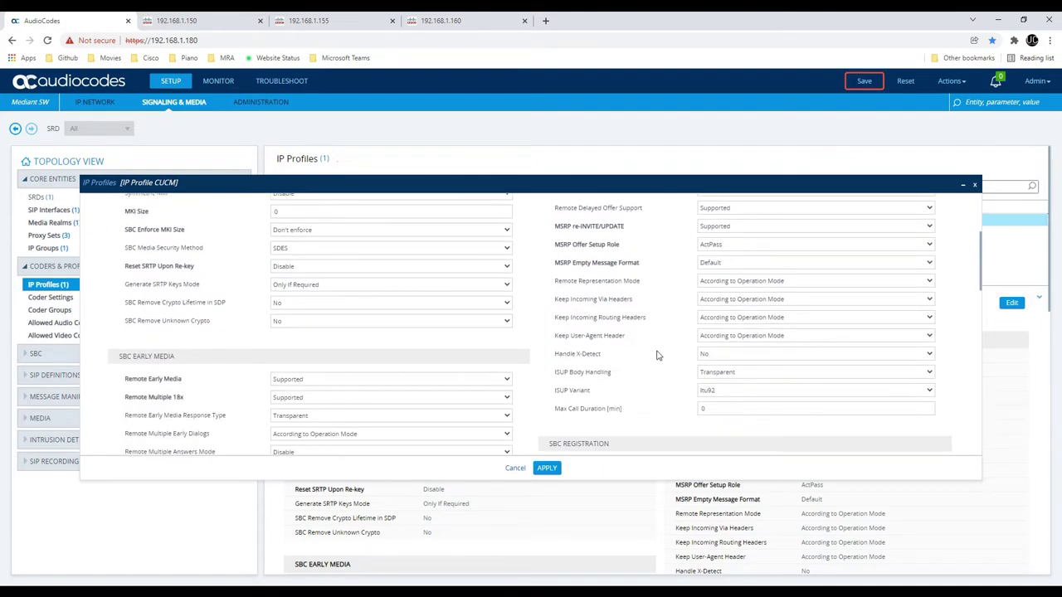
scroll(657, 346, "down", 4)
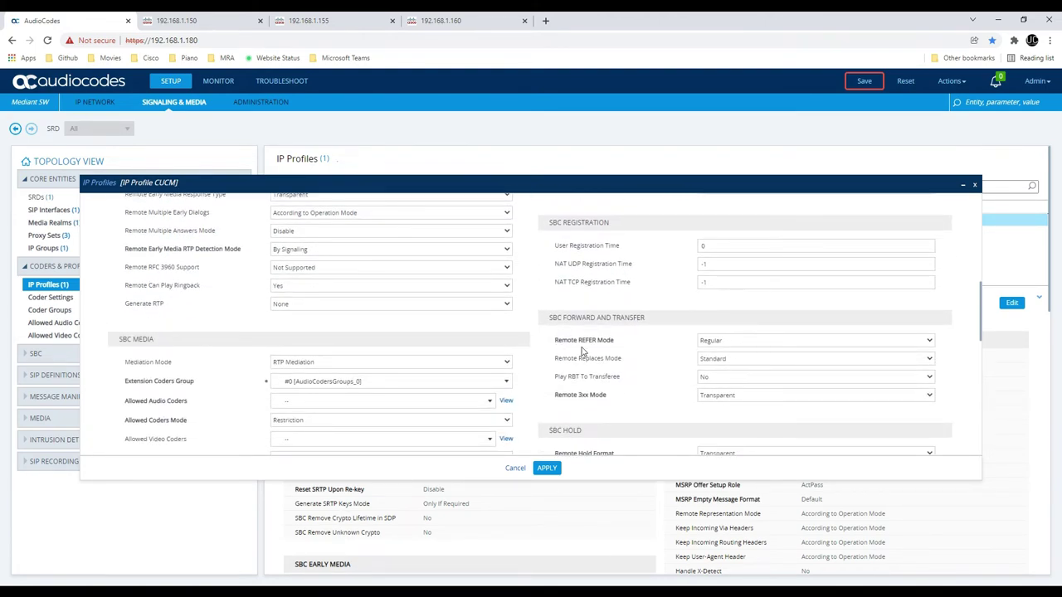
left_click(732, 341)
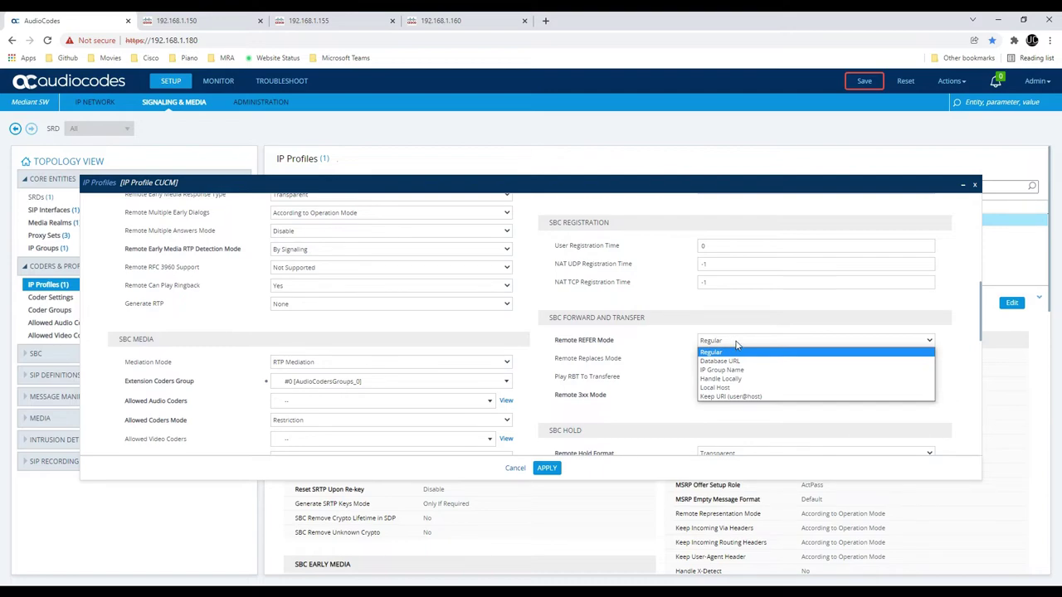
left_click(720, 332)
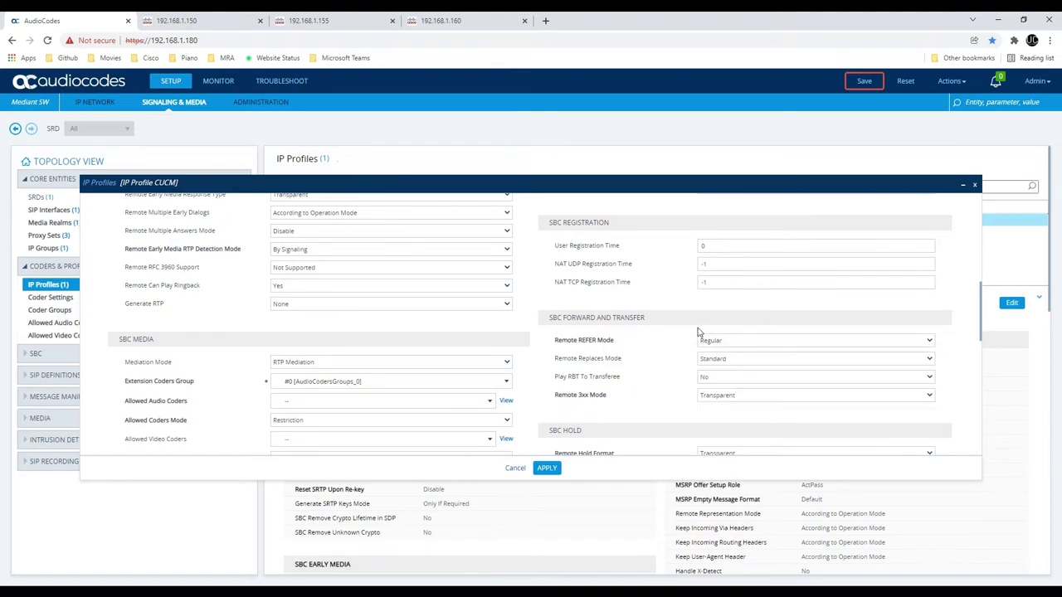
scroll(670, 372, "down", 3)
scroll(670, 370, "down", 2)
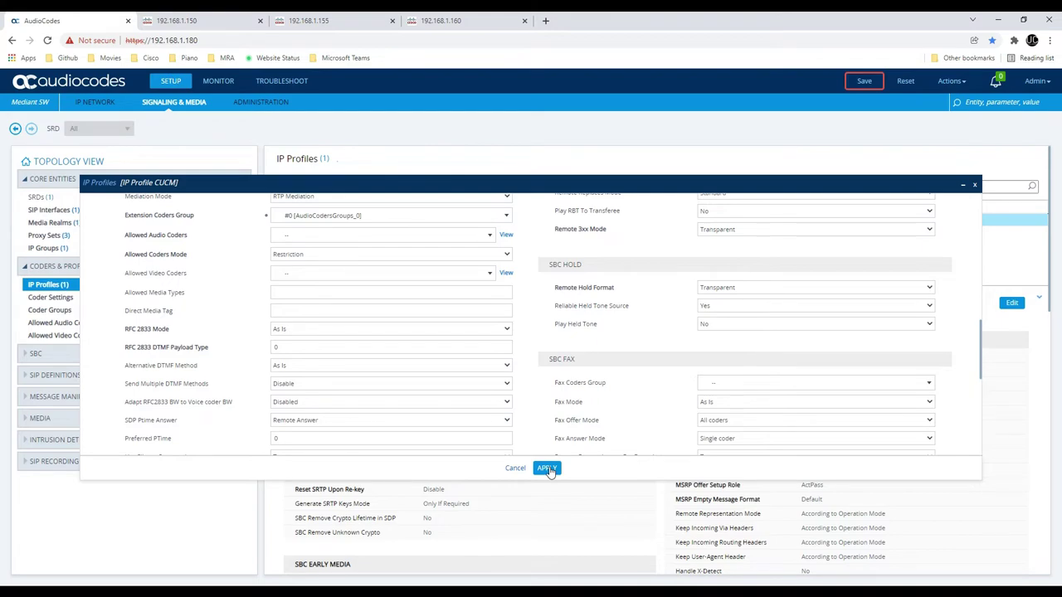
scroll(516, 404, "down", 3)
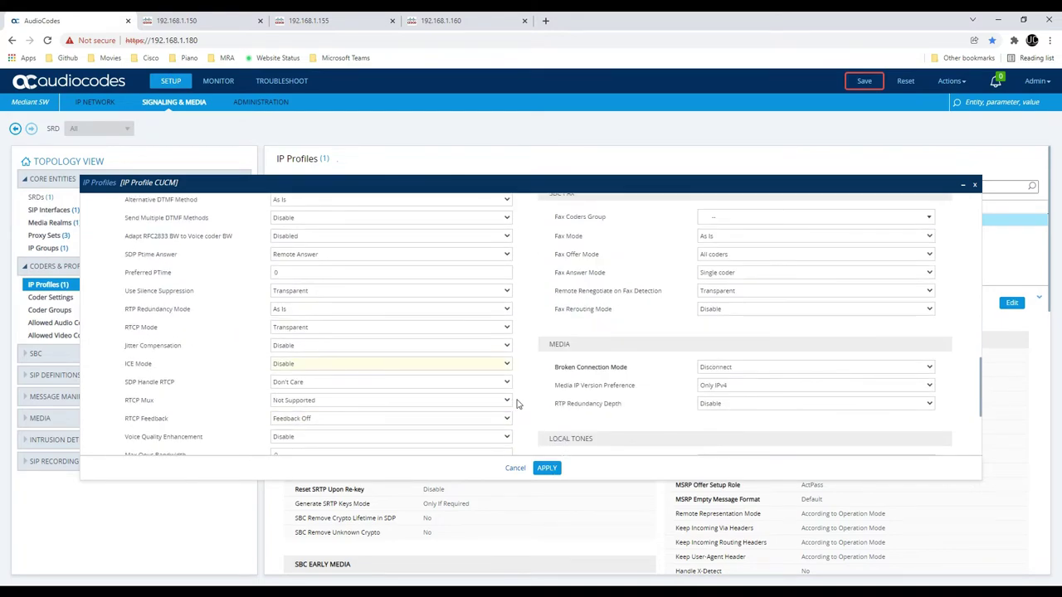
scroll(516, 404, "down", 3)
left_click(546, 468)
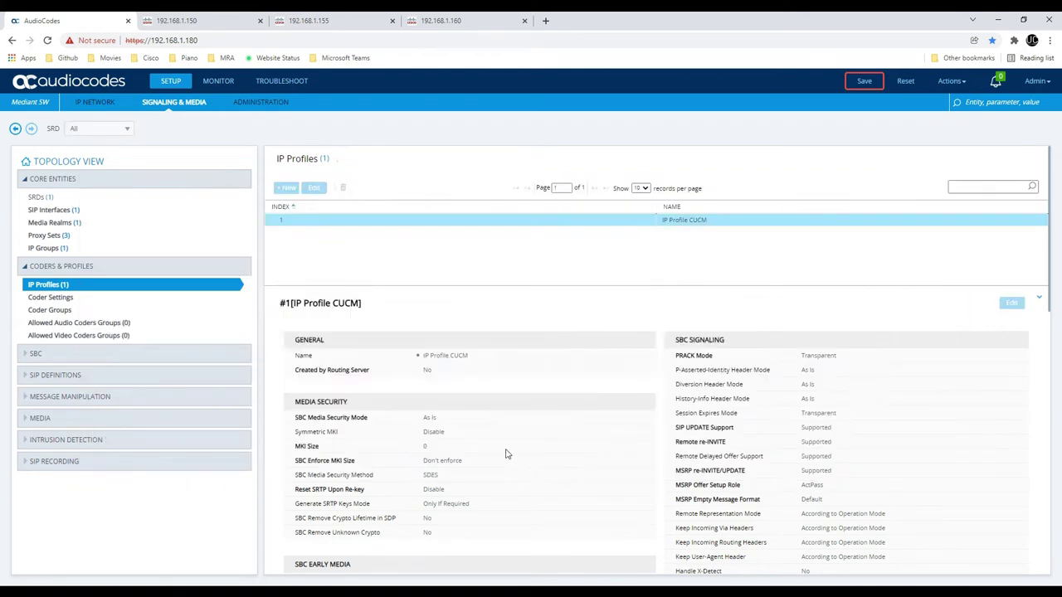
Open Default_IPG from the IP Groups table, scroll through its settings, and cancel unchanged
left_click(71, 250)
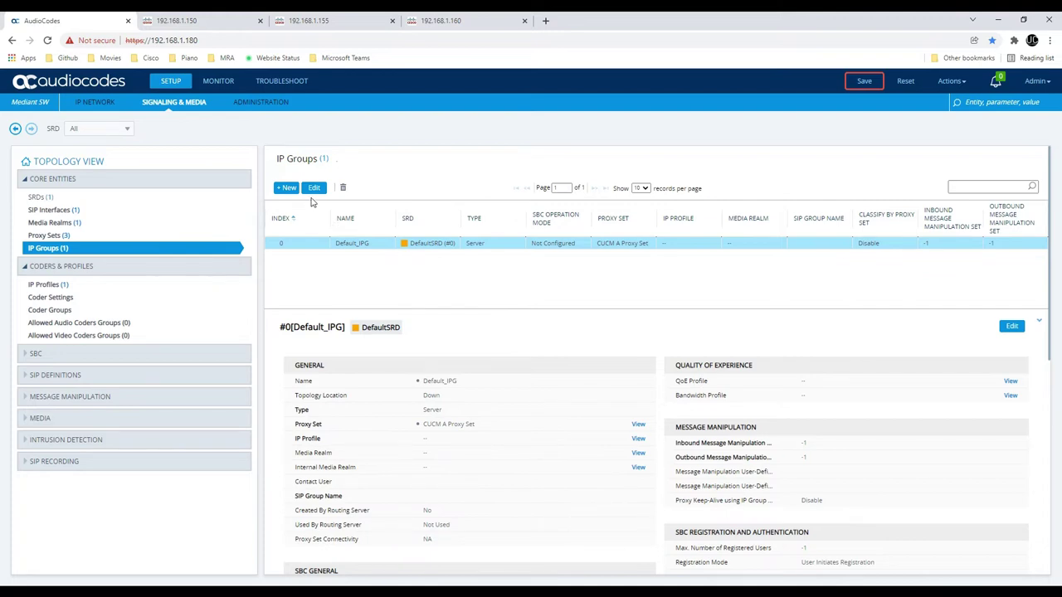
double_click(361, 246)
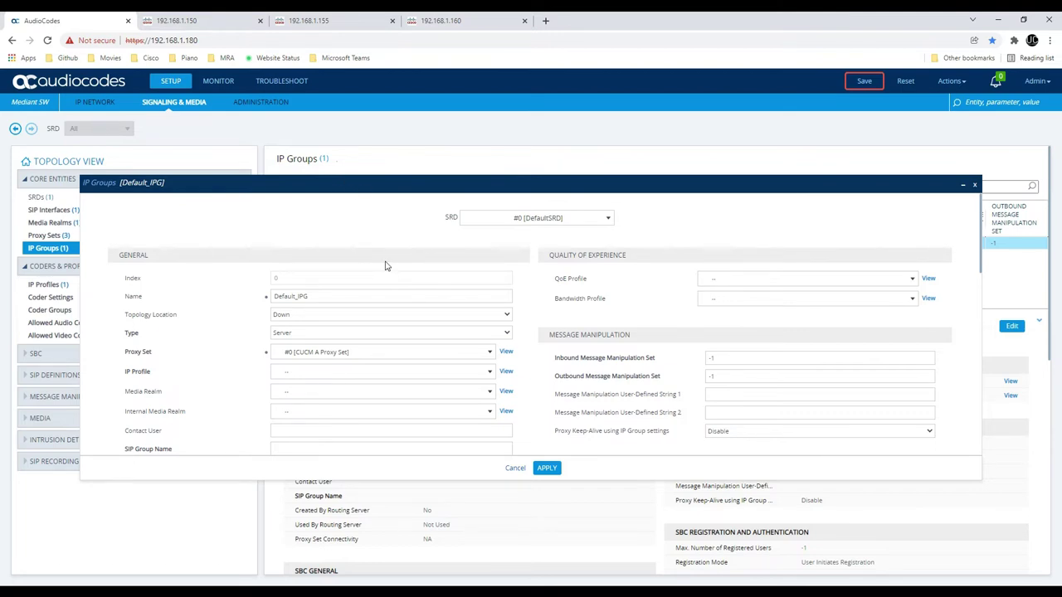
scroll(385, 265, "down", 10)
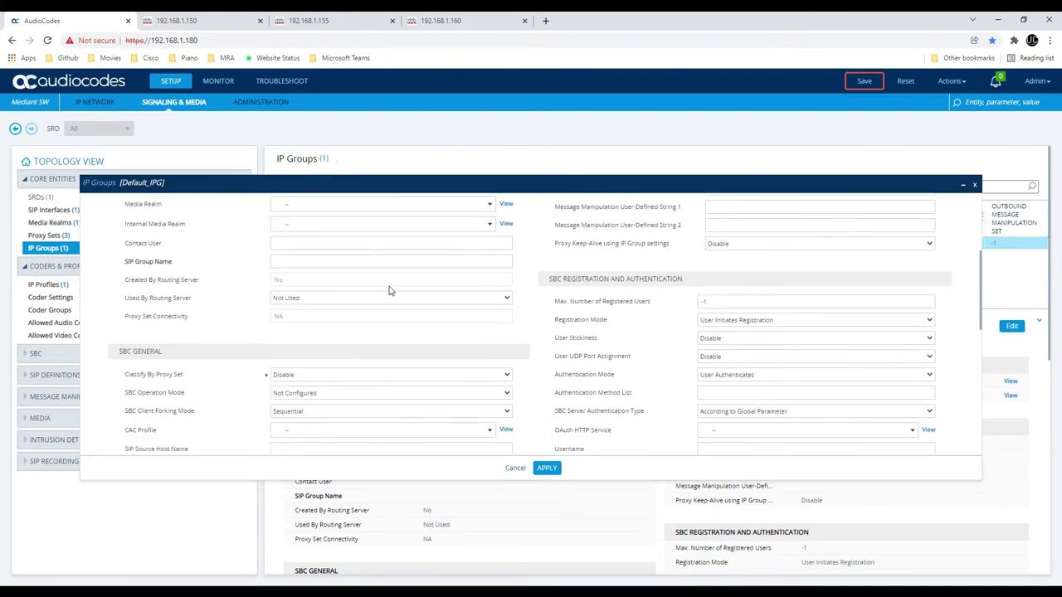
scroll(360, 292, "down", 5)
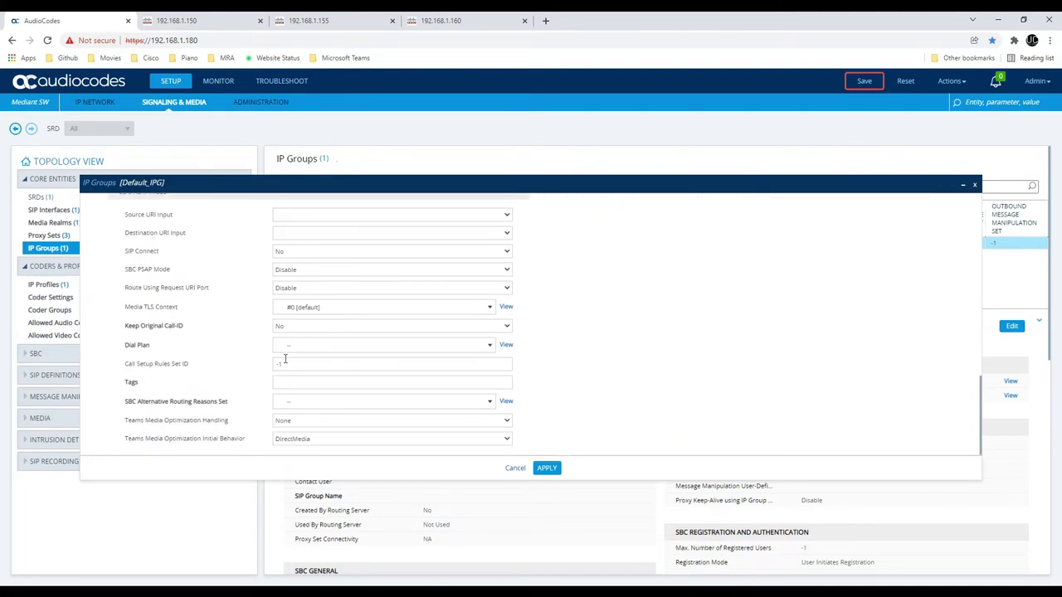
left_click(511, 470)
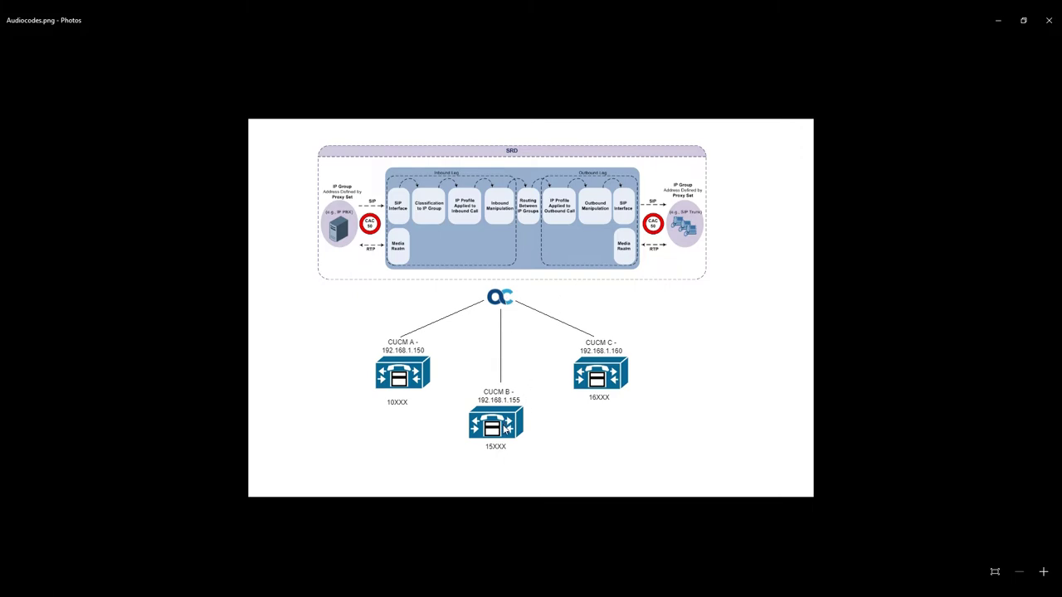
key("alt+Tab")
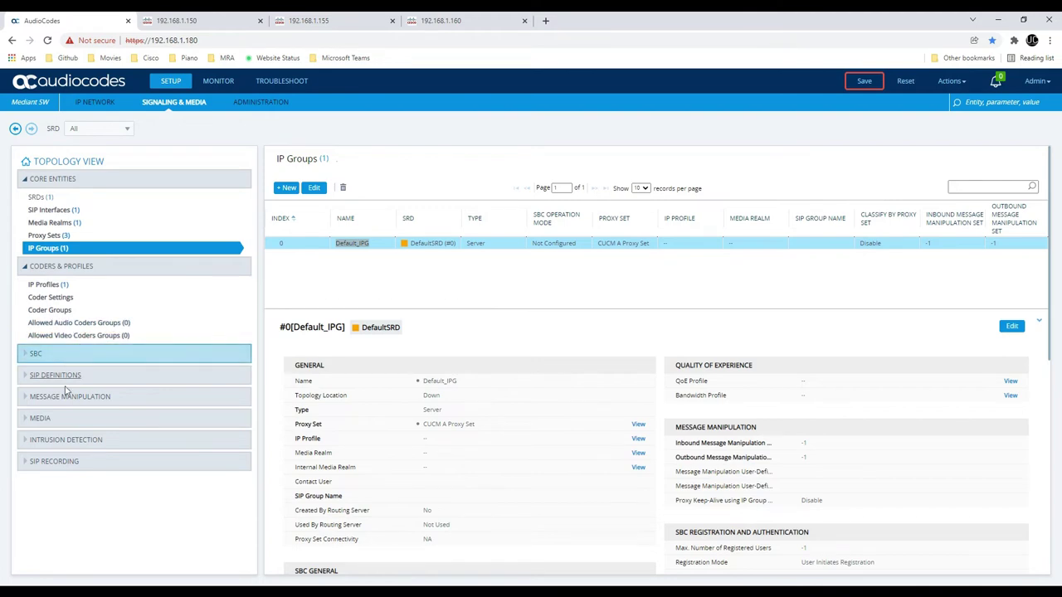
Add a dial plan named 'Dial Plan CUCM' under SIP Definitions and open its rules
left_click(66, 420)
left_click(66, 419)
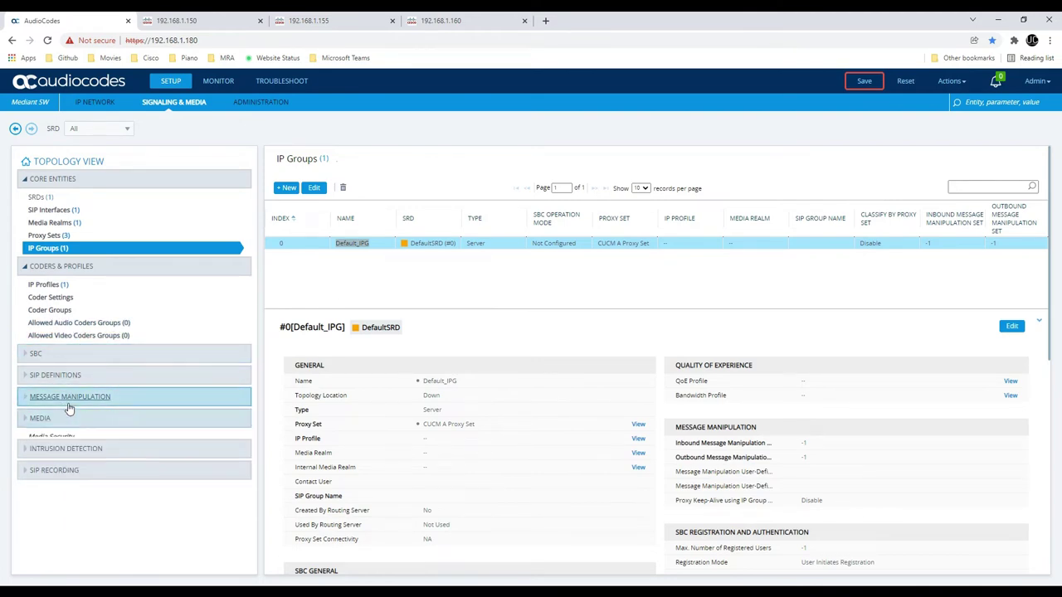
left_click(71, 398)
left_click(69, 378)
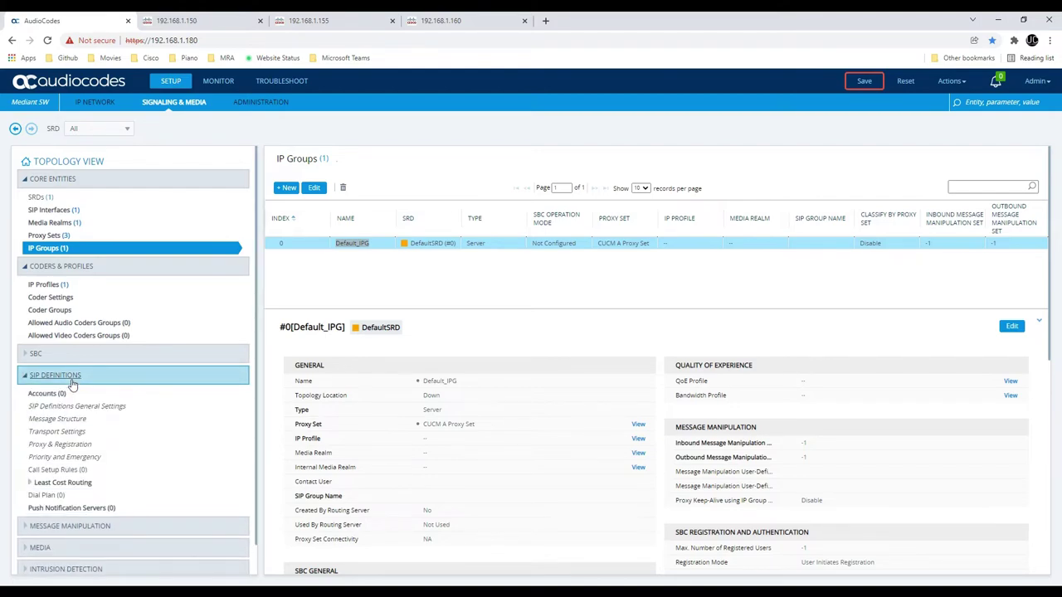
left_click(66, 496)
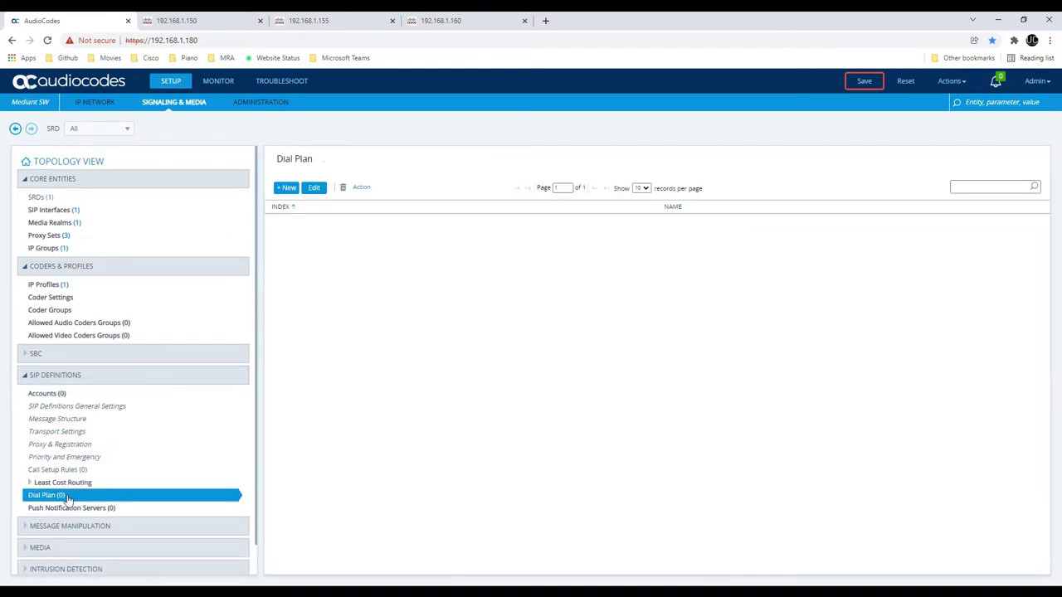
left_click(286, 189)
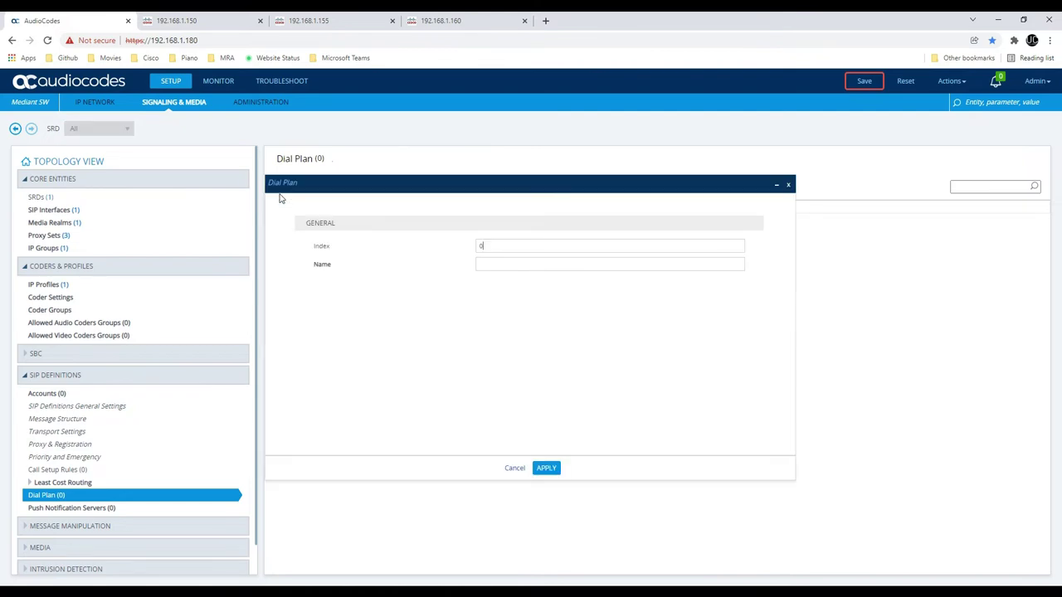
type("Dial Plan CUCM")
left_click(538, 469)
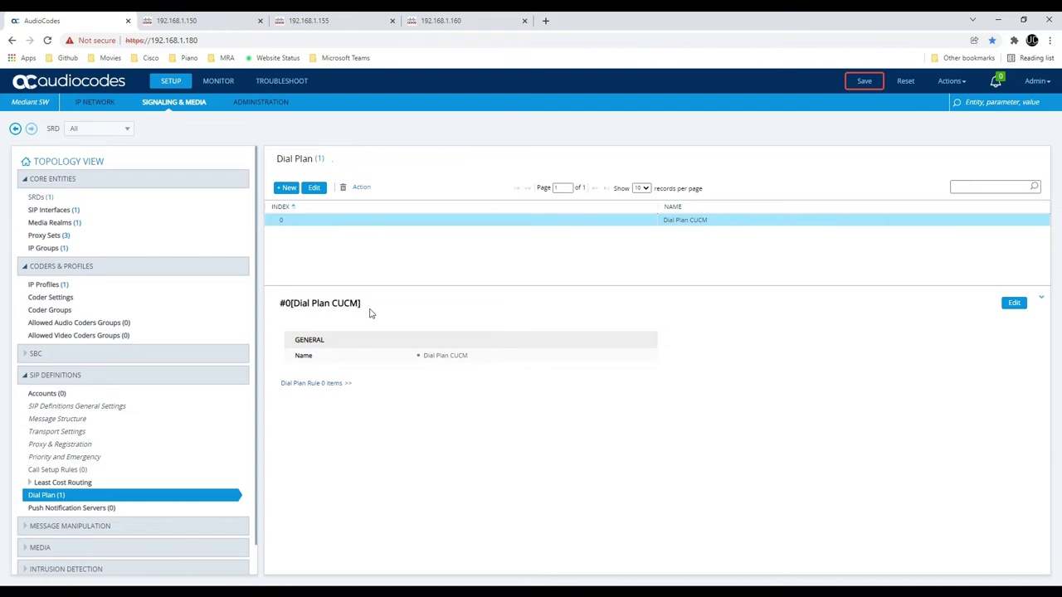
left_click(335, 385)
Add dial plan rule CUCMA with prefix 10XXX and tag CUCMA
left_click(287, 189)
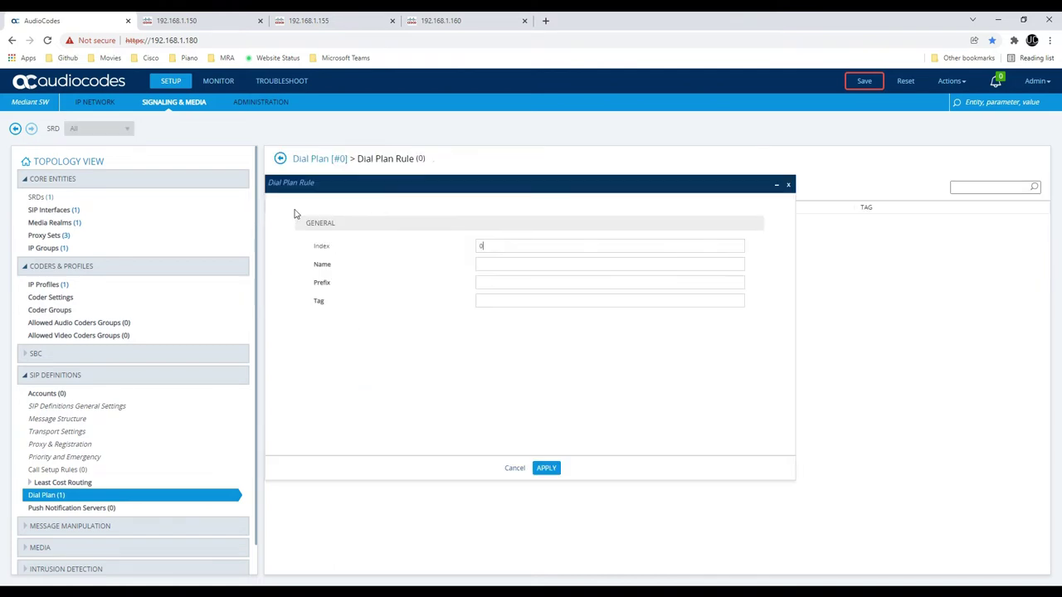
left_click(487, 264)
type("CUCM")
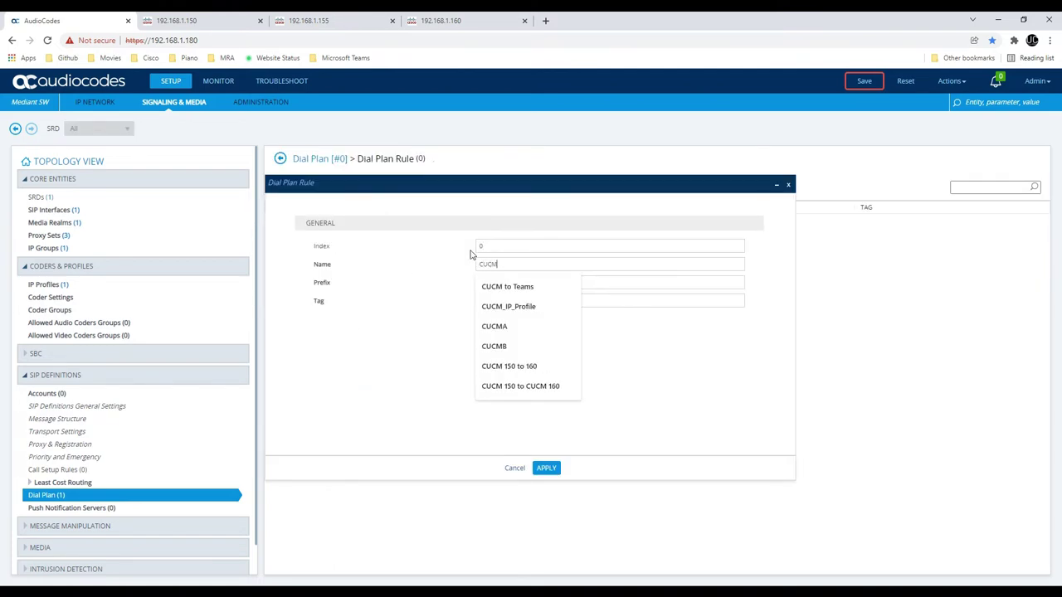
type("A")
key("Tab")
key("alt+Tab")
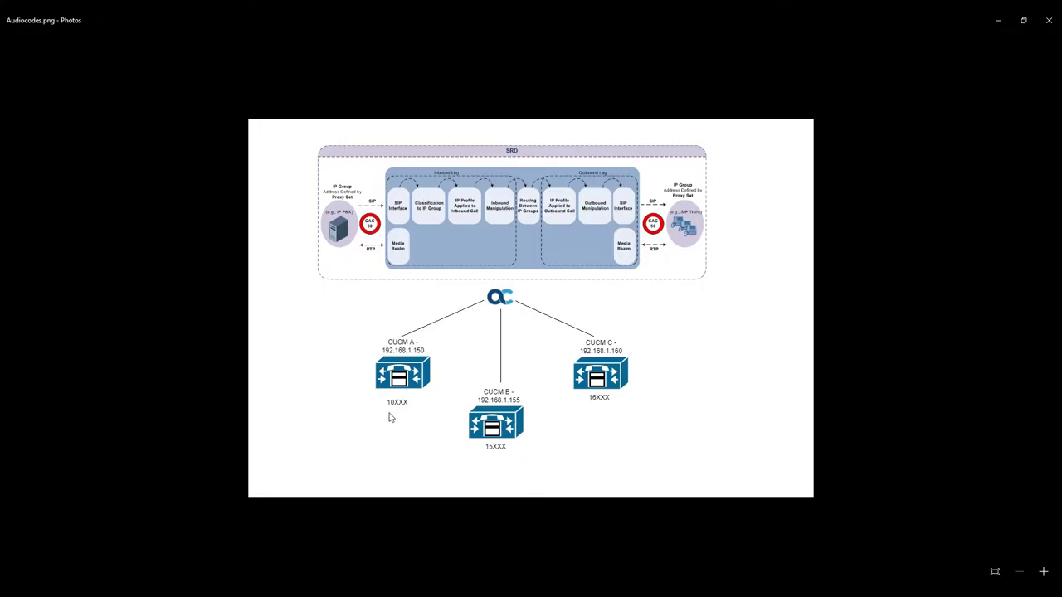
key("alt+Tab")
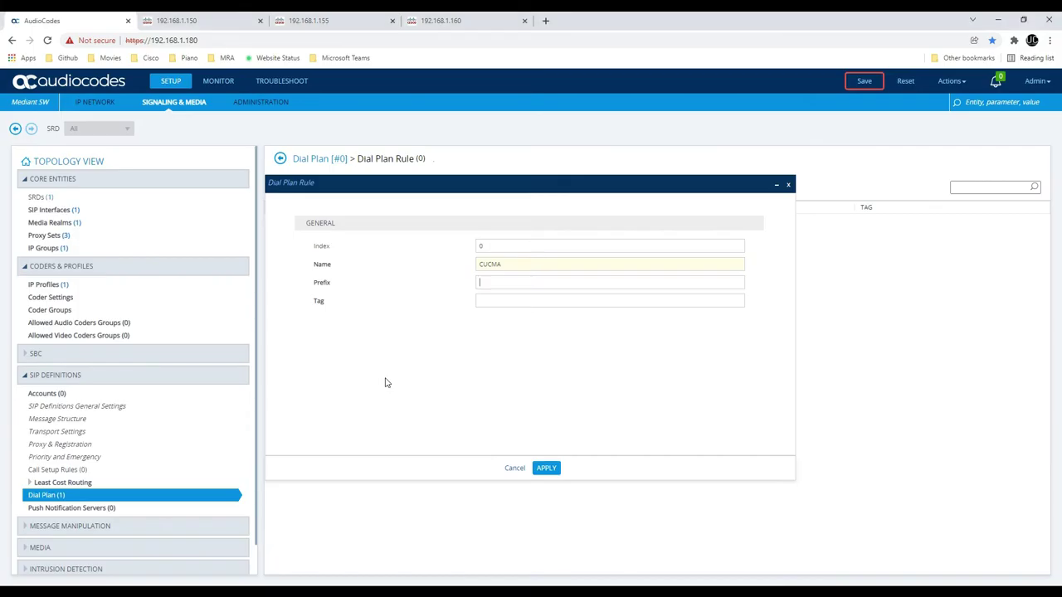
type("1")
type("0XXX")
type("CUCMA")
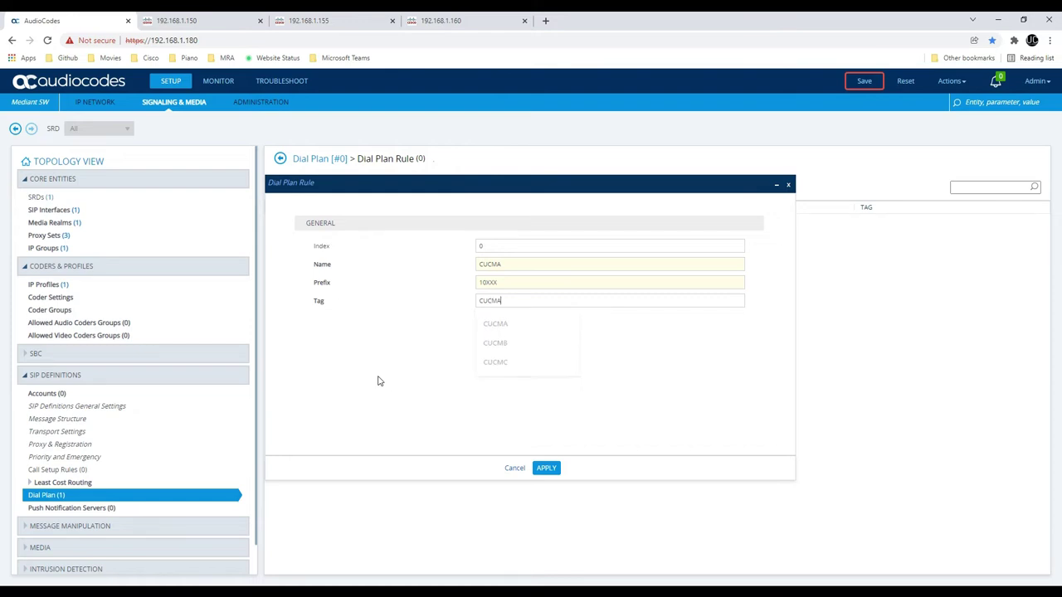
left_click(378, 381)
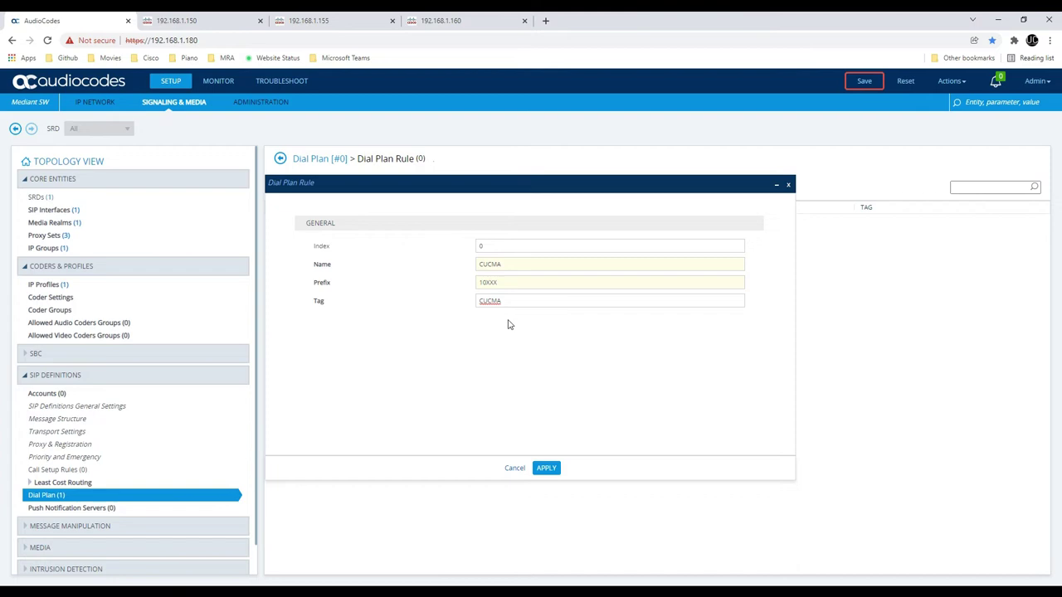
left_click(547, 468)
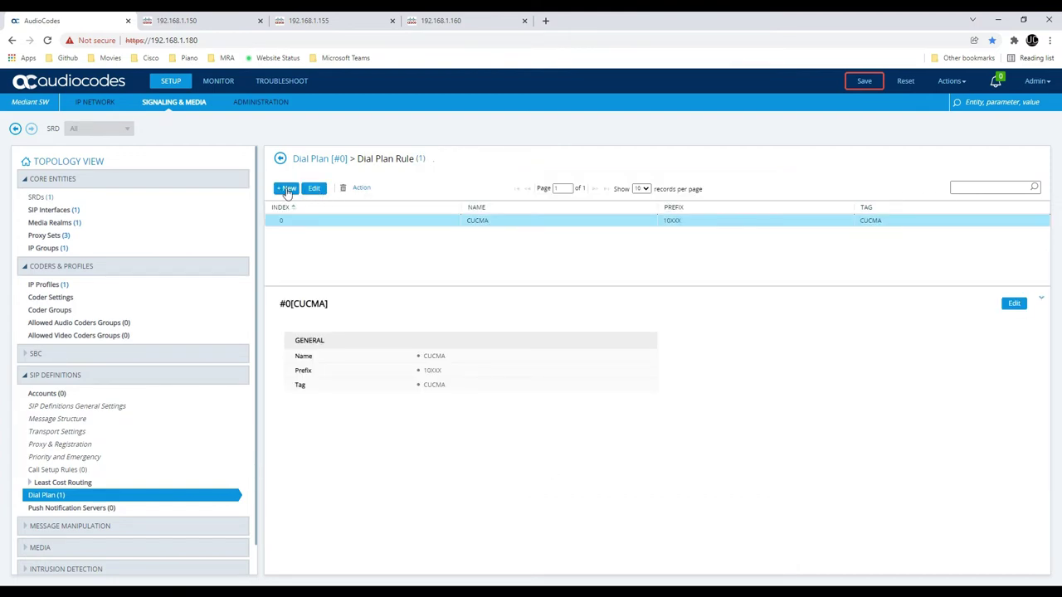
Add dial plan rule CUCMB with prefix 15XXX and tag CUCMB
left_click(288, 189)
type("CUCMB")
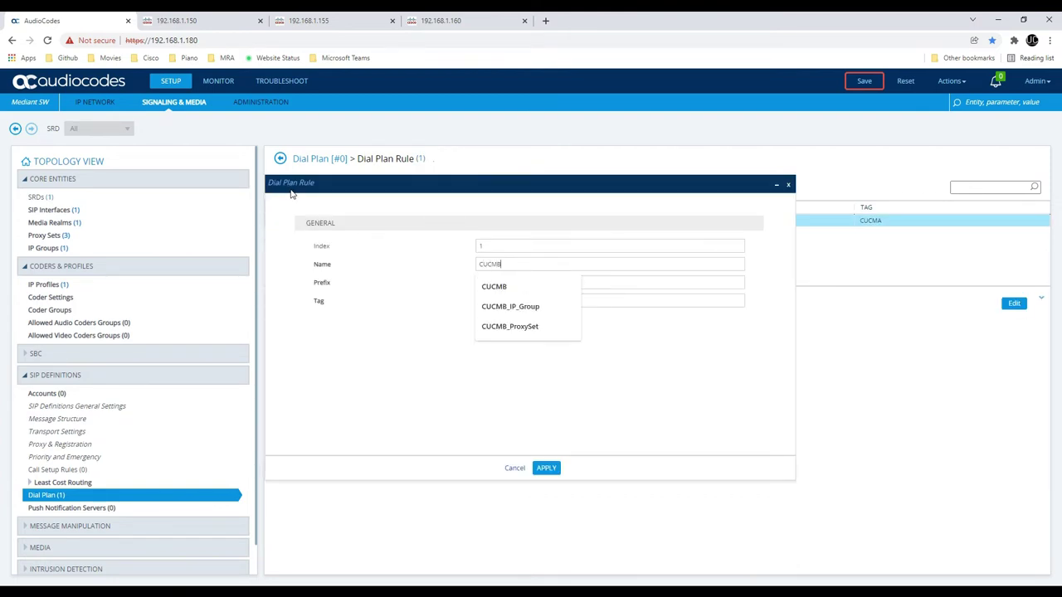
key("Tab")
type("15XXX")
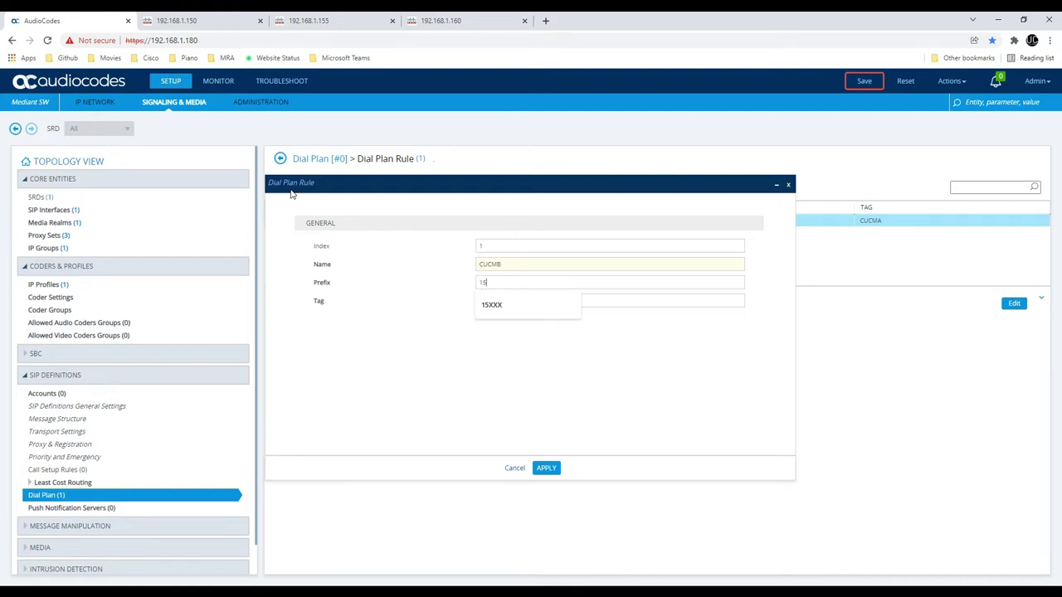
key("Tab")
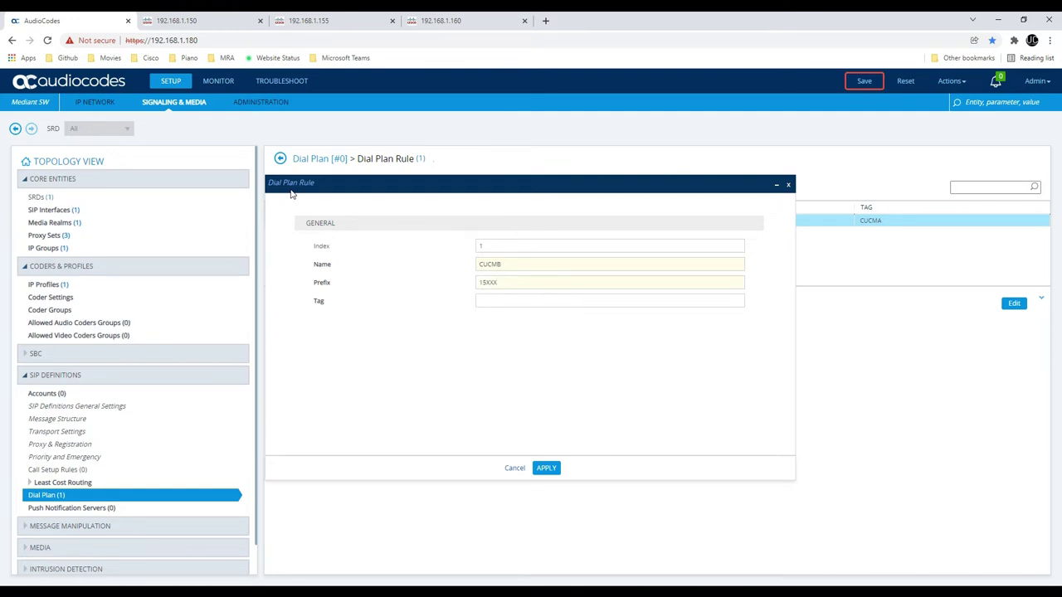
type("CUCMB")
left_click(546, 468)
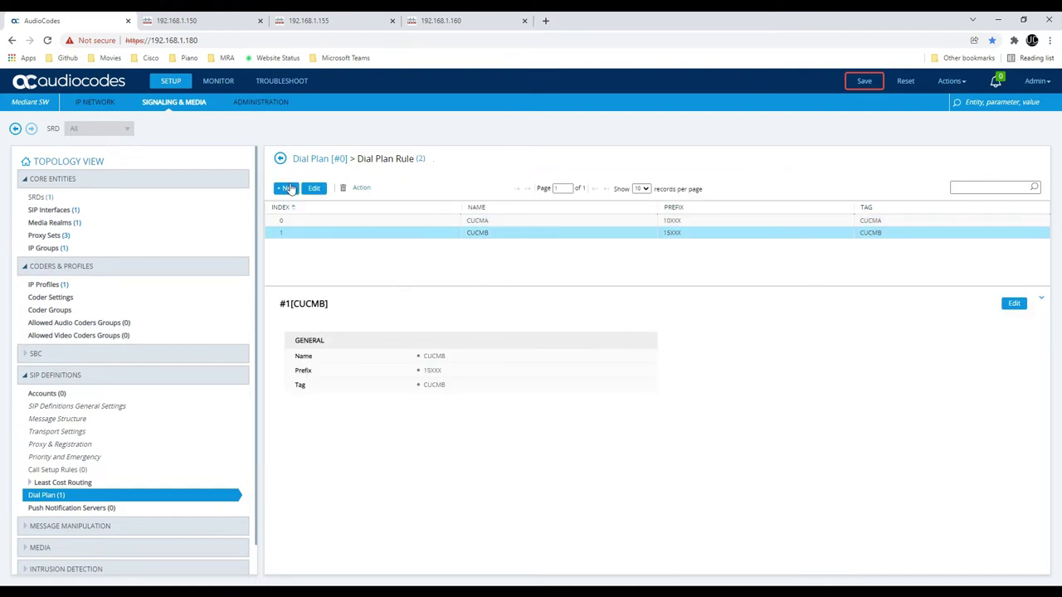
Add dial plan rule CUCMC with prefix 16XXX and tag CUCMC, then return to the list
left_click(286, 188)
type("CUCMC")
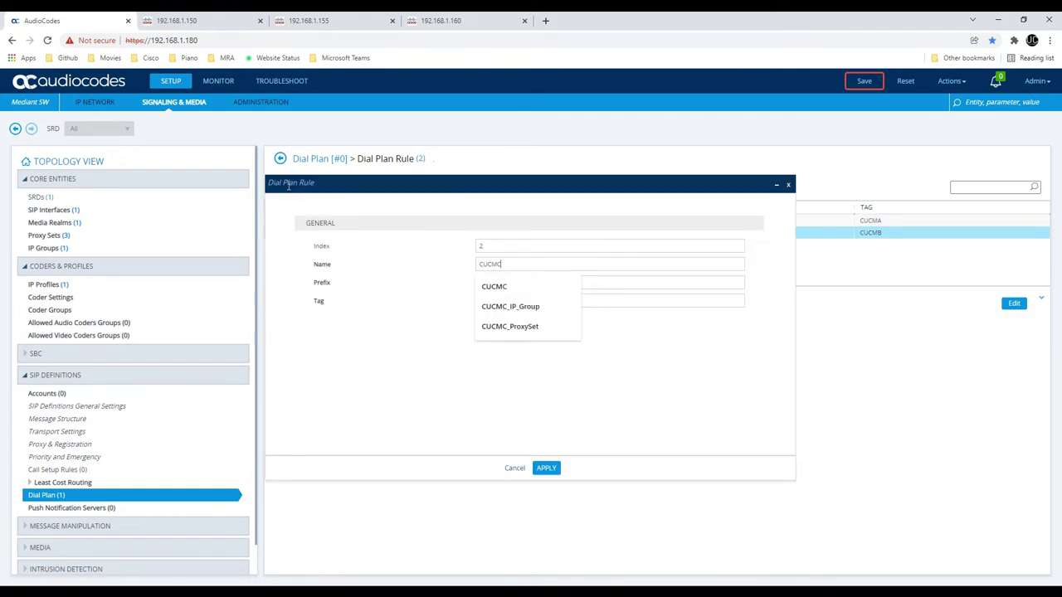
key("Tab")
type("16XXX")
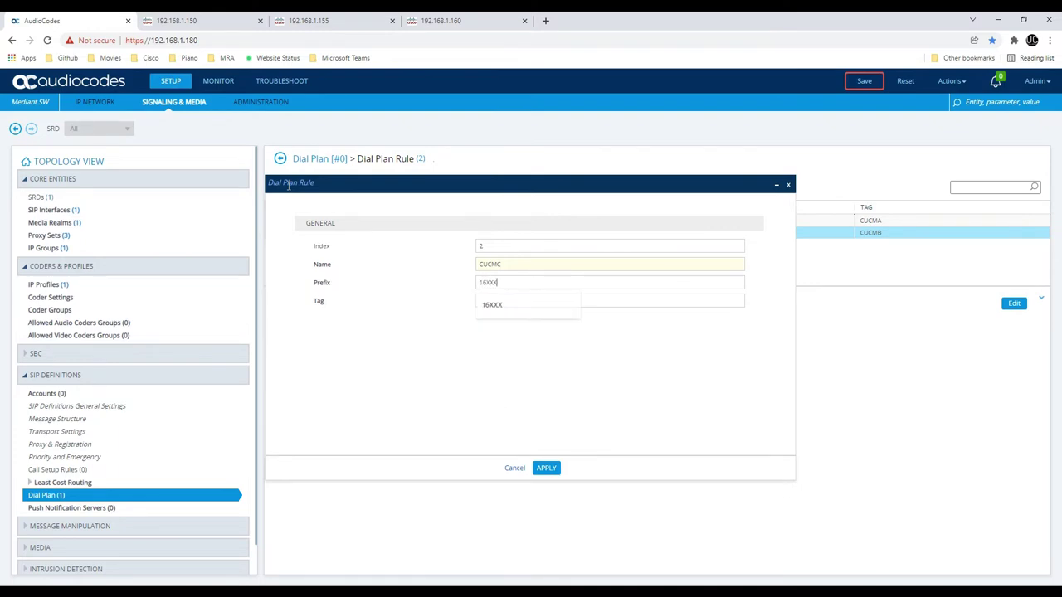
key("Tab")
type("CUCM")
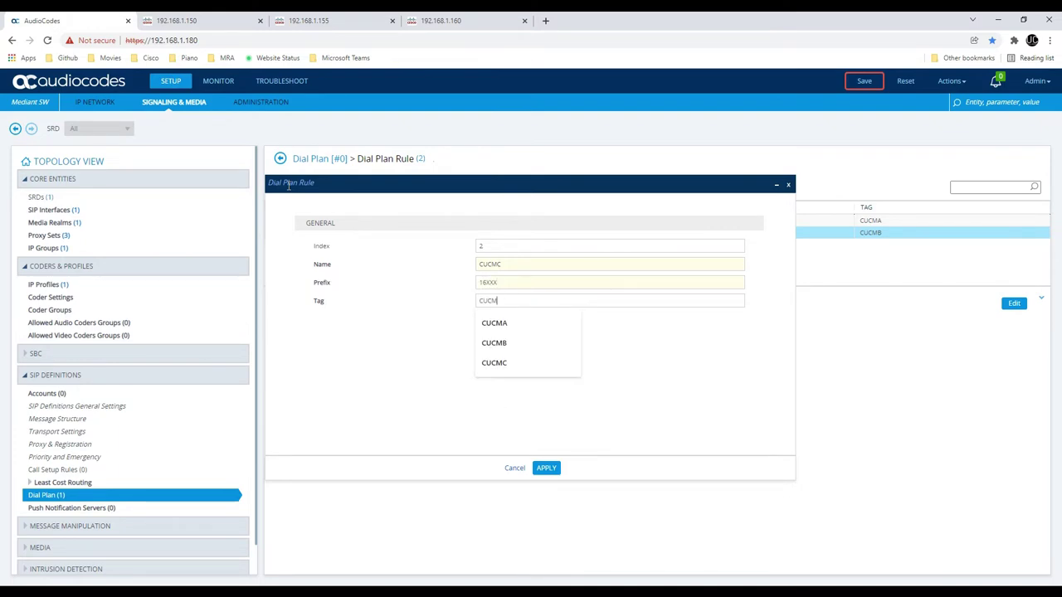
type("C")
left_click(546, 468)
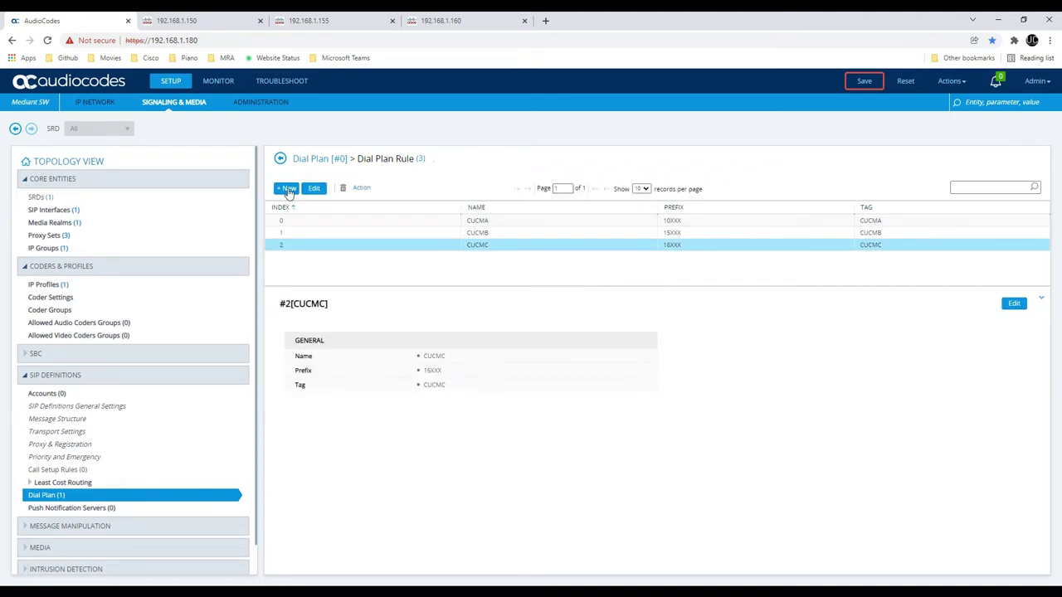
left_click(280, 159)
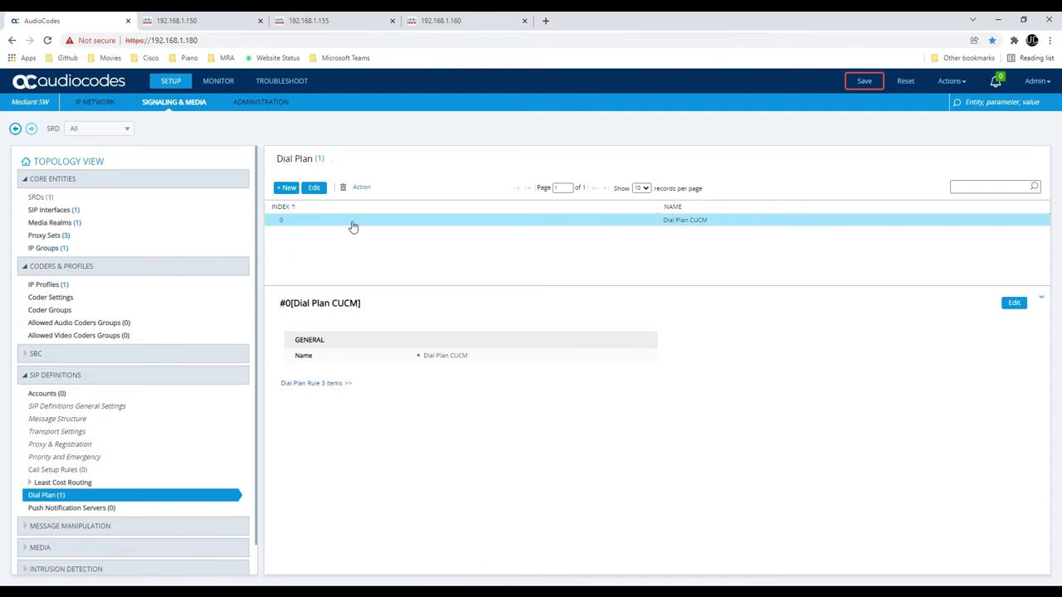
Rename the Default_IPG IP Group to 'CUCM A IP Group'
left_click(88, 248)
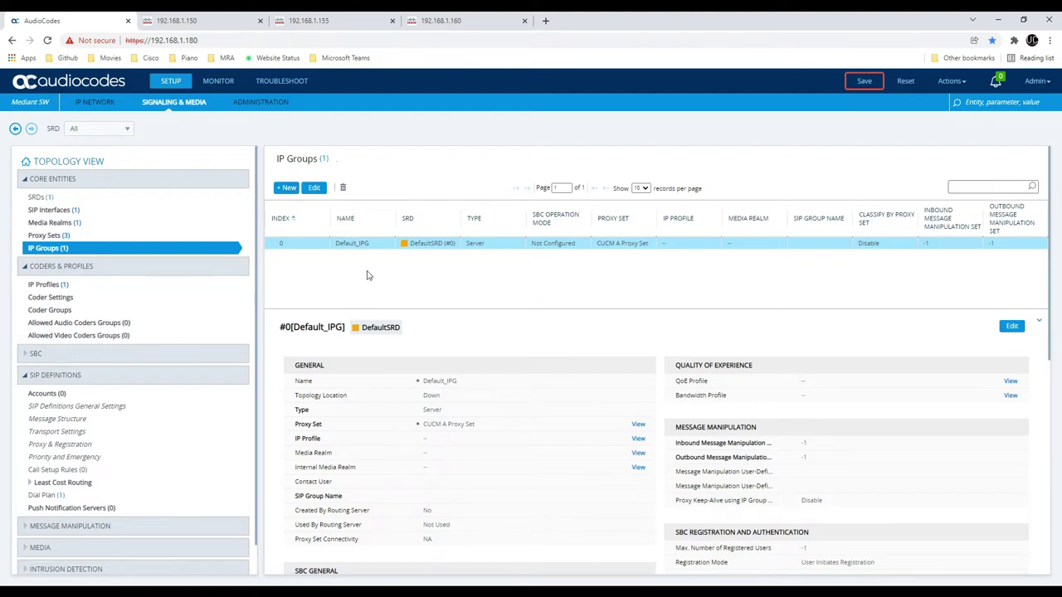
double_click(351, 244)
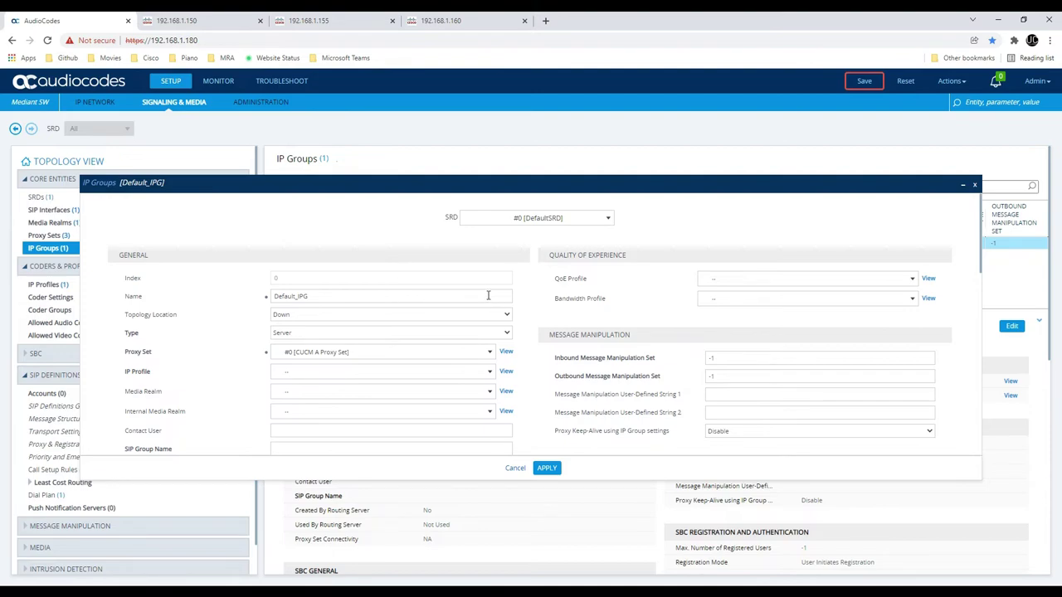
scroll(489, 297, "down", 10)
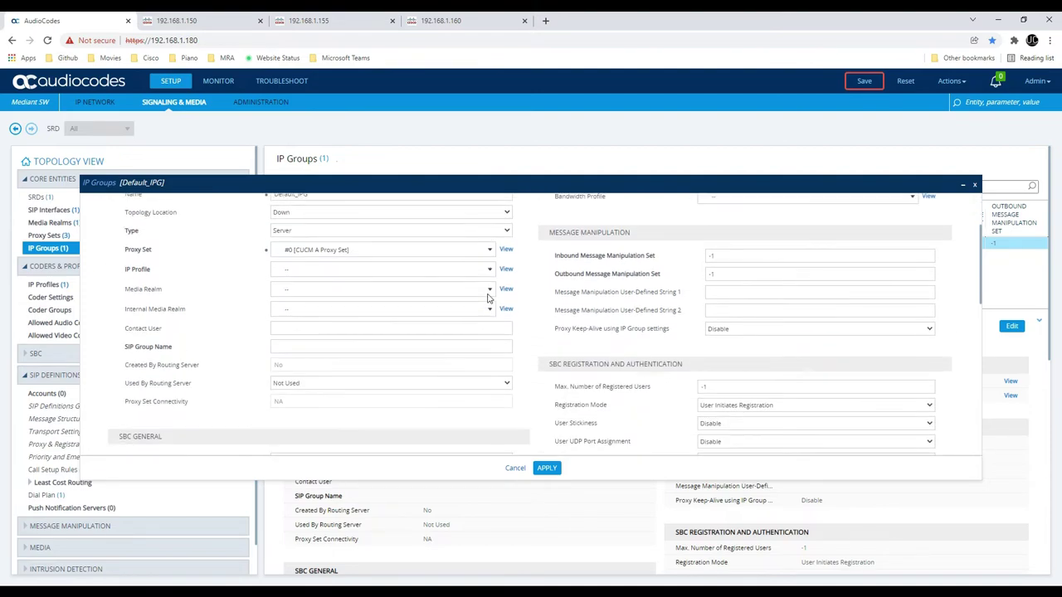
scroll(489, 297, "up", 10)
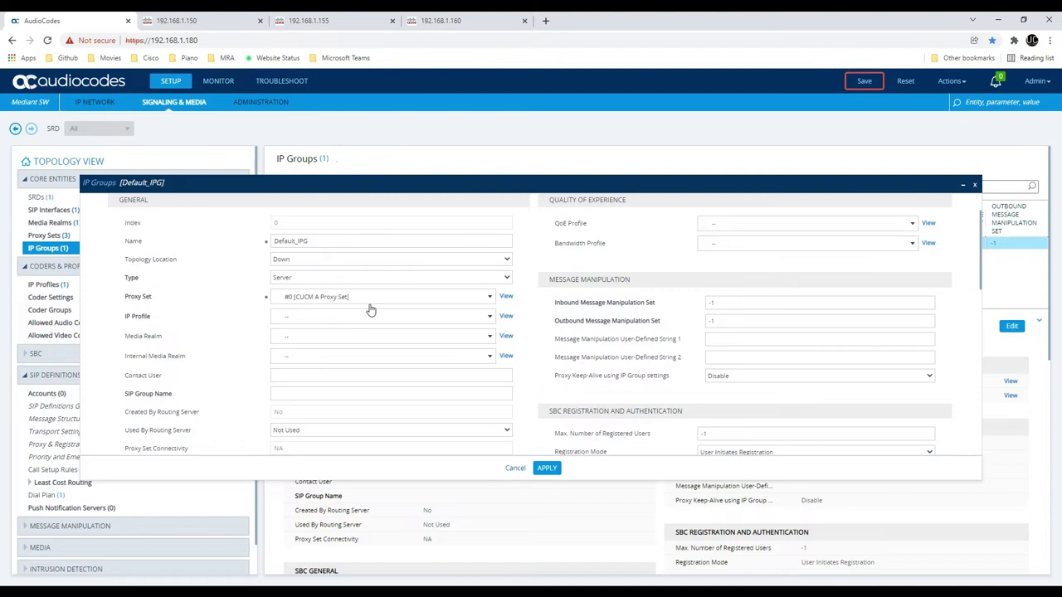
scroll(349, 297, "up", 2)
left_click_drag(340, 302, 64, 301)
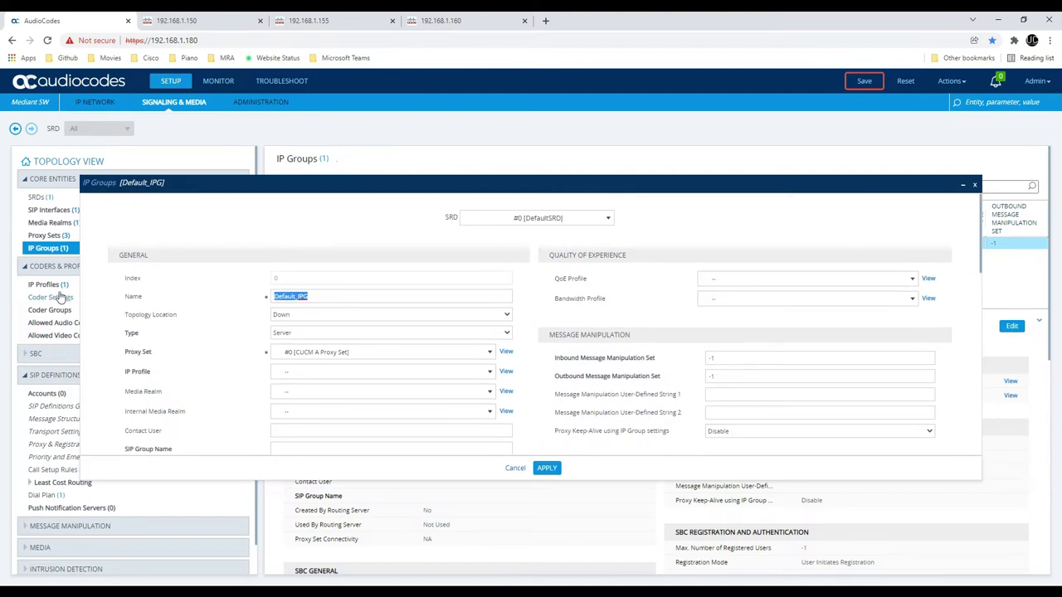
type("CUCM A ")
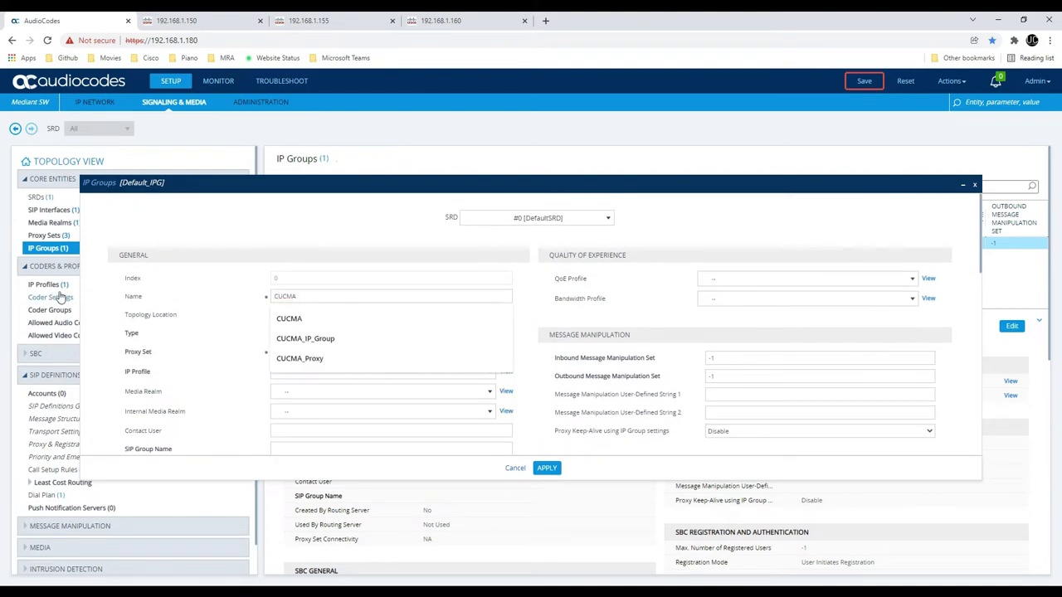
type("IP Group")
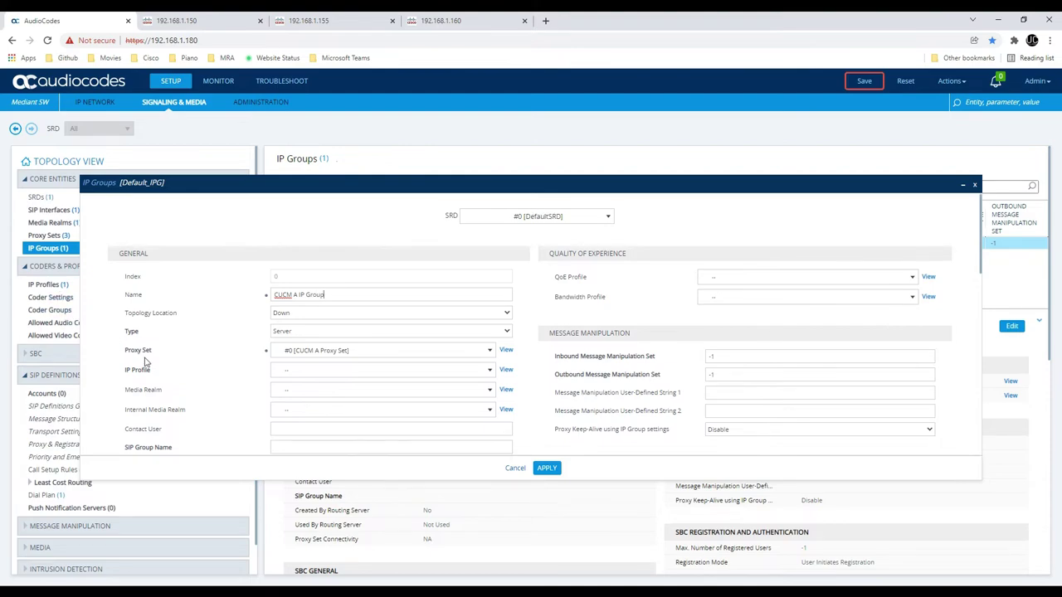
Assign IP Profile CUCM and DefaultRealm media realm, keeping CUCM A Proxy Set
scroll(235, 340, "down", 3)
scroll(310, 278, "up", 1)
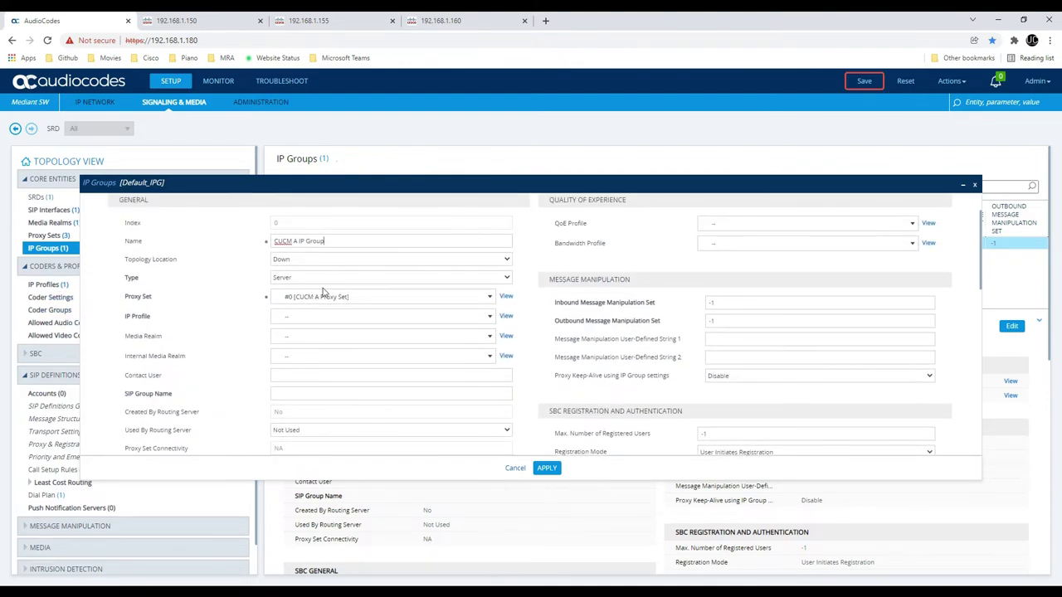
left_click(324, 318)
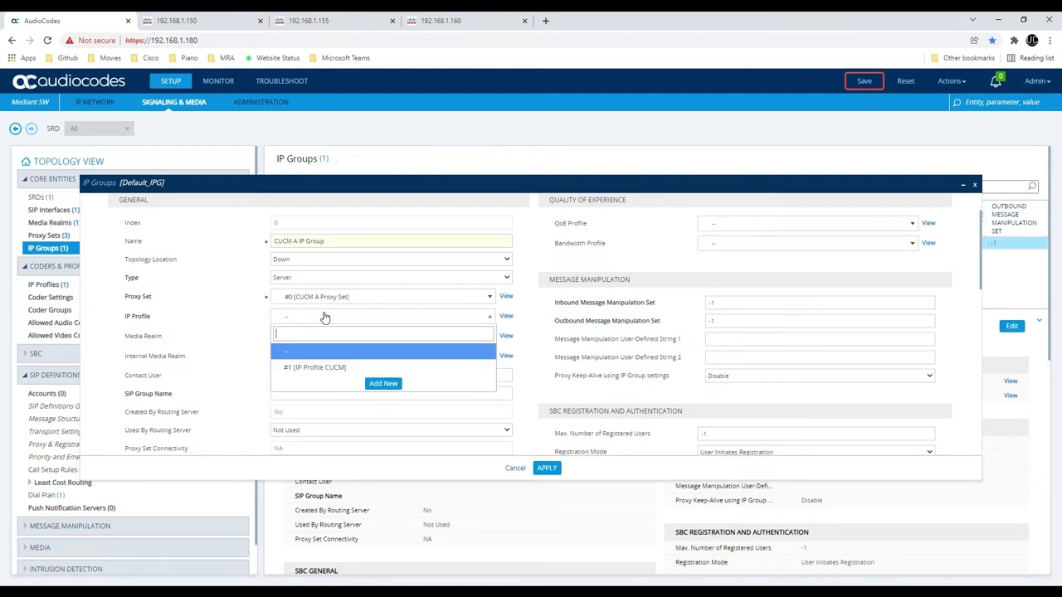
left_click(373, 371)
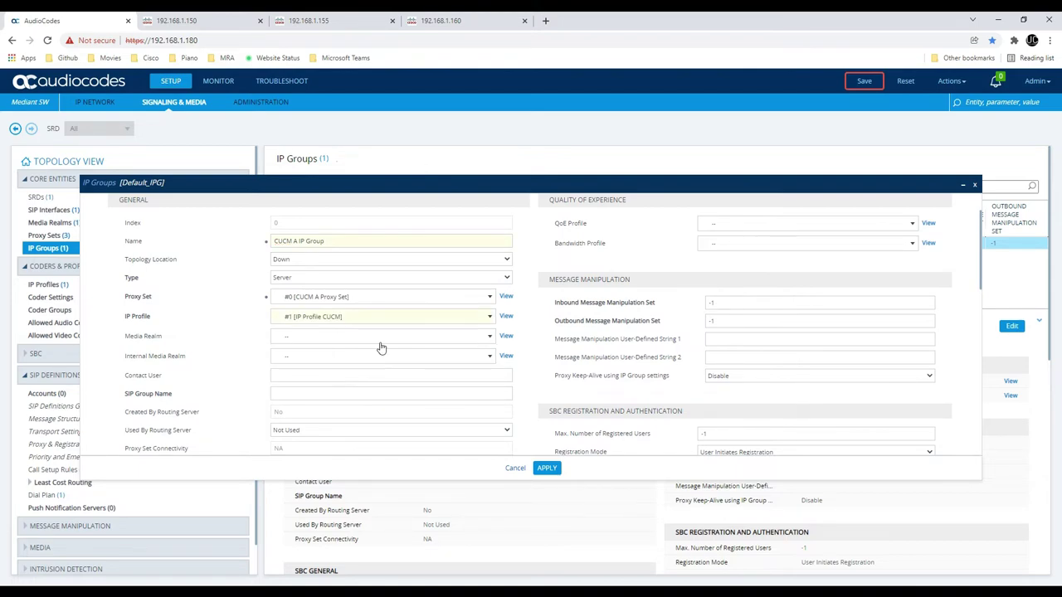
left_click(355, 337)
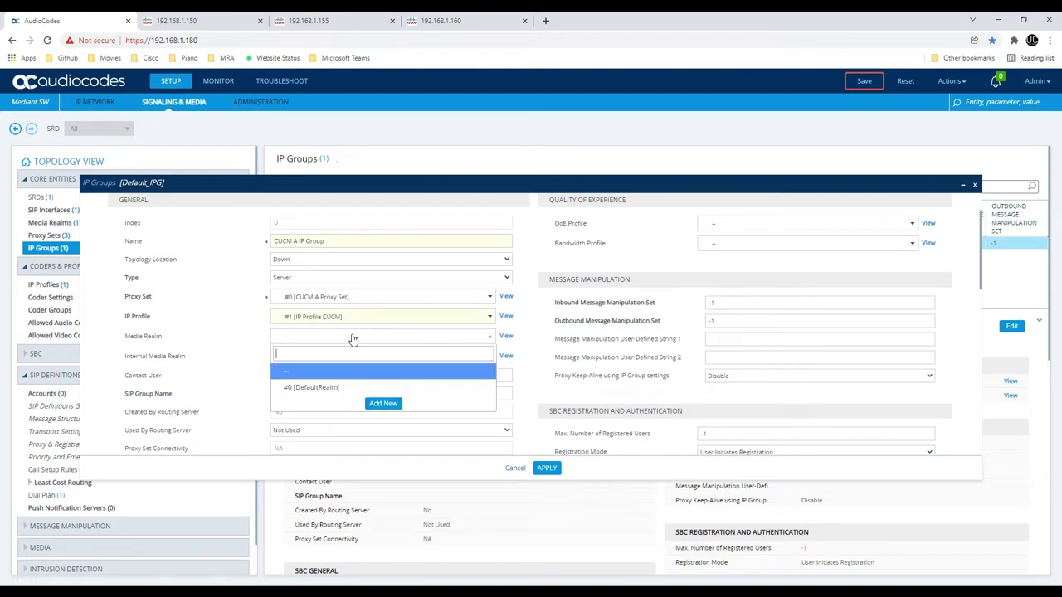
left_click(359, 390)
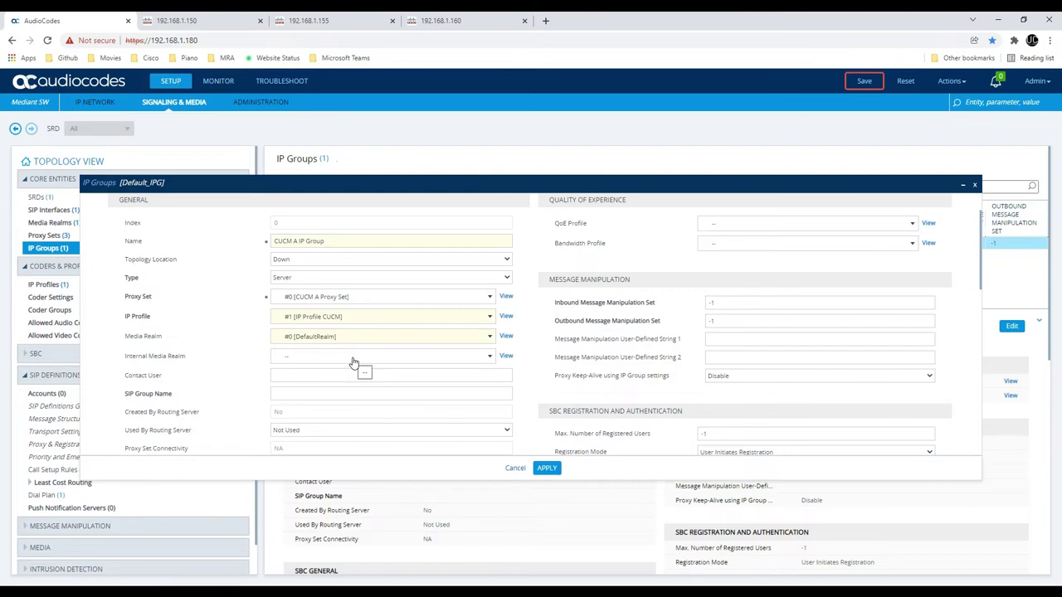
left_click(354, 302)
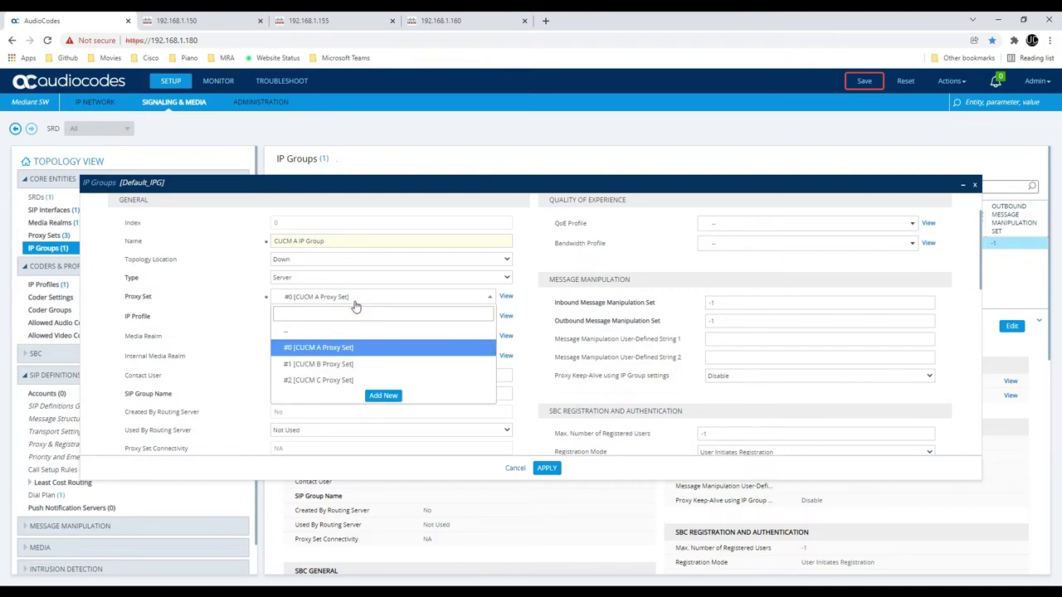
left_click(355, 303)
Assign Dial Plan CUCM to the group and apply the settings
scroll(344, 361, "down", 3)
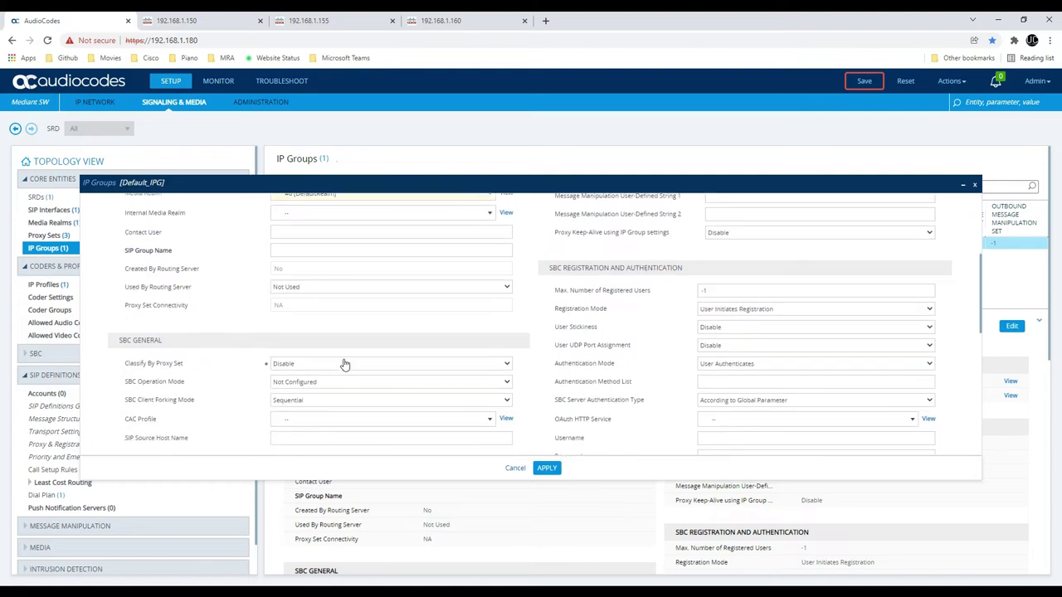
scroll(345, 365, "down", 5)
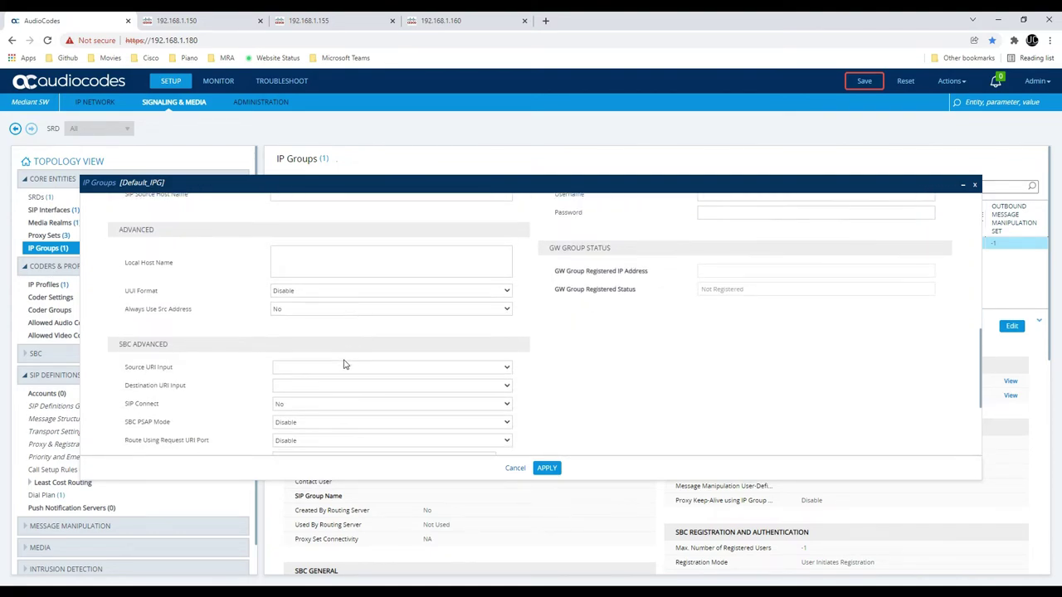
scroll(345, 365, "down", 3)
left_click(299, 344)
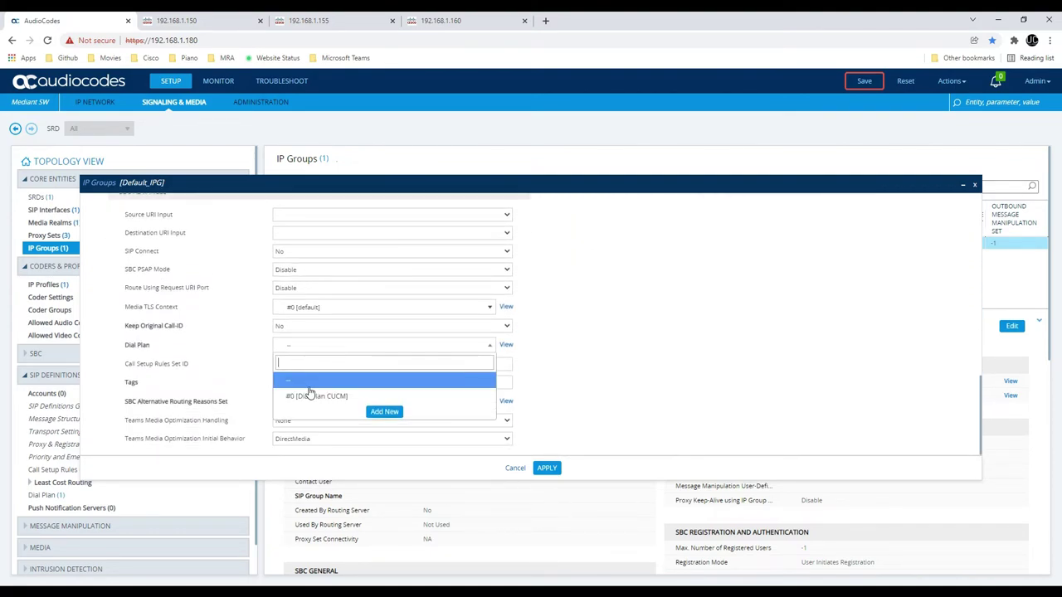
left_click(313, 396)
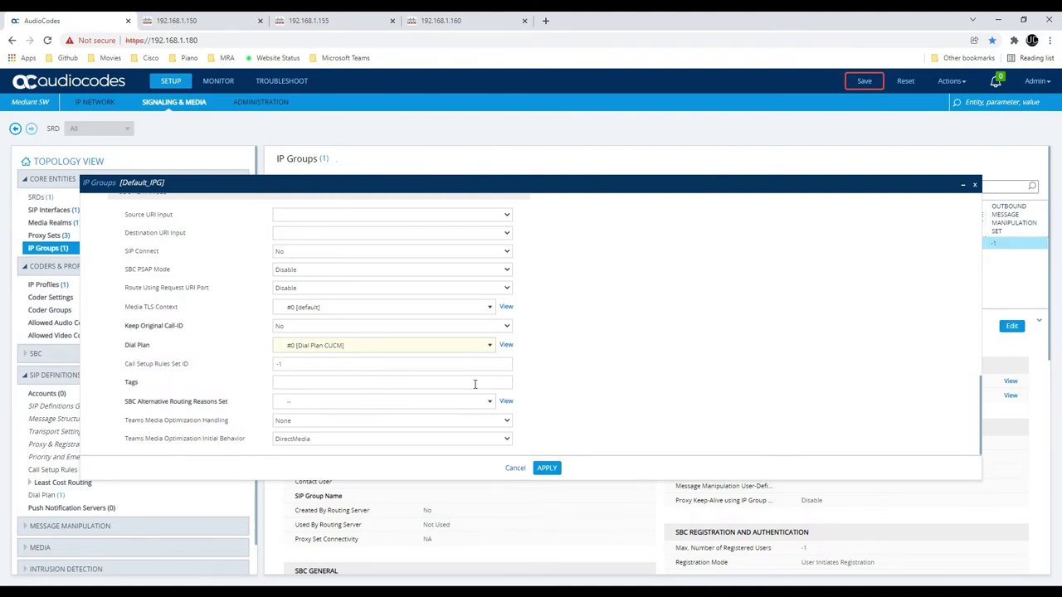
scroll(570, 413, "down", 5)
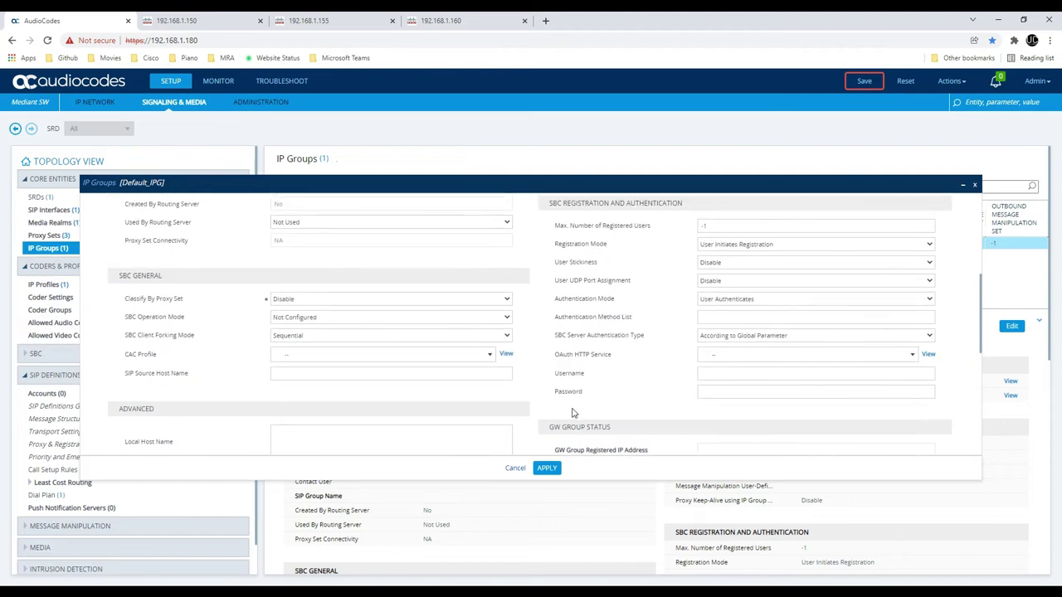
scroll(571, 413, "up", 10)
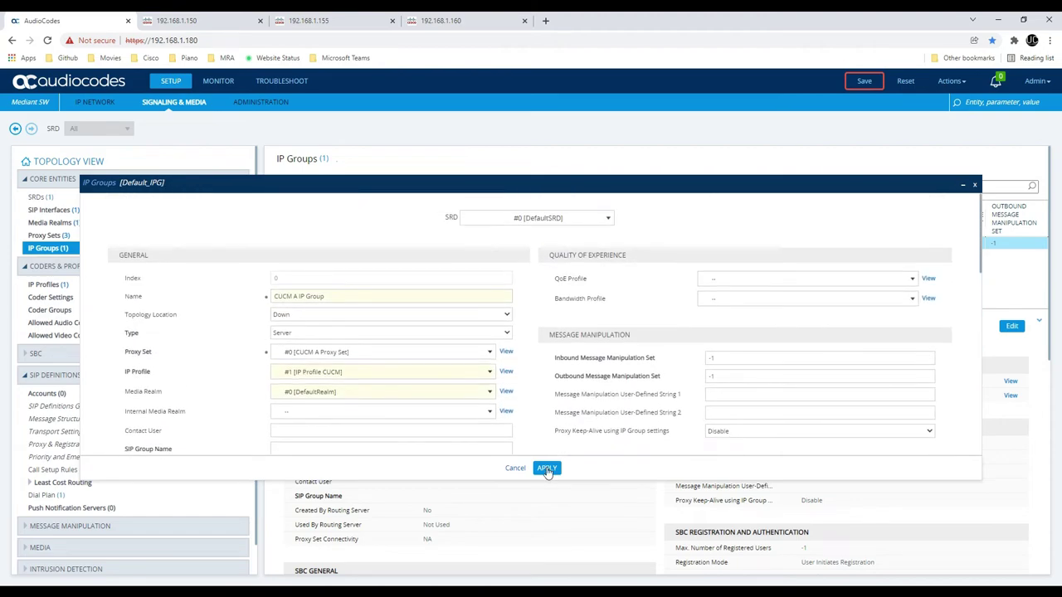
left_click(546, 470)
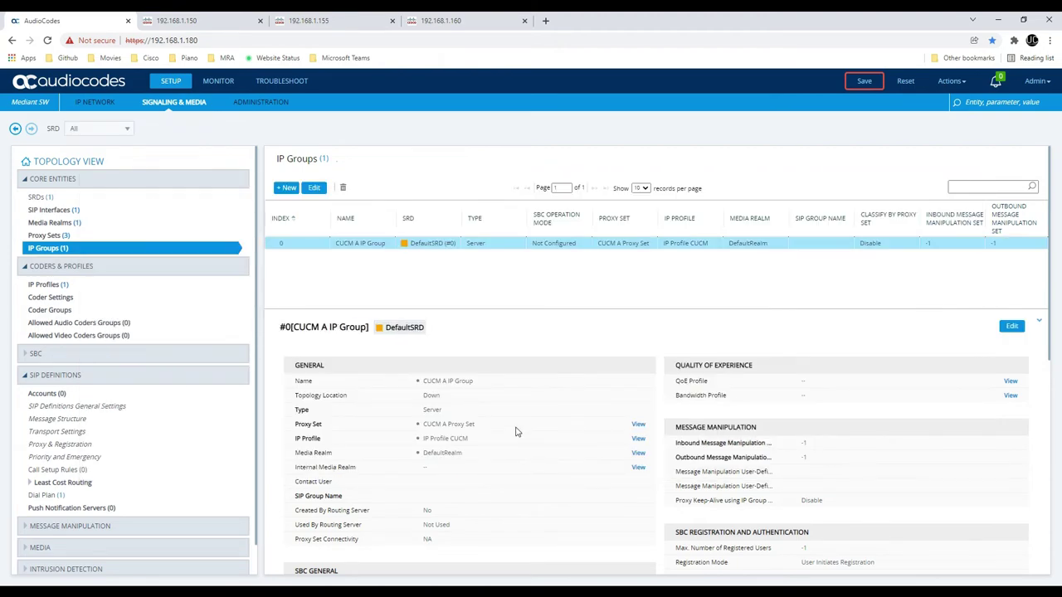
Discard a first new IP Group draft and review CUCM A IP Group's proxy set without changes
left_click(287, 188)
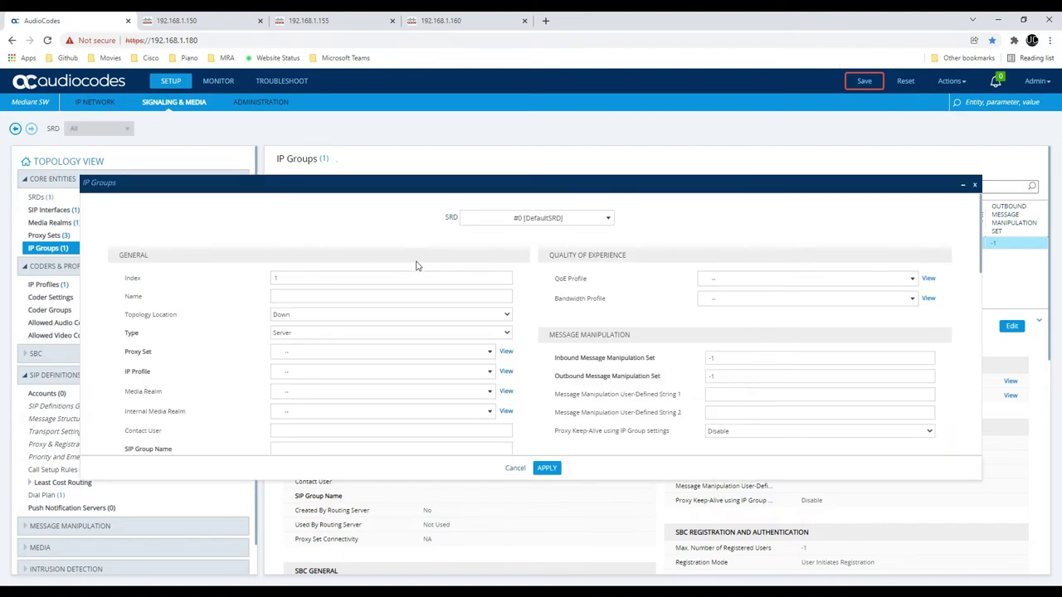
type("CUCM")
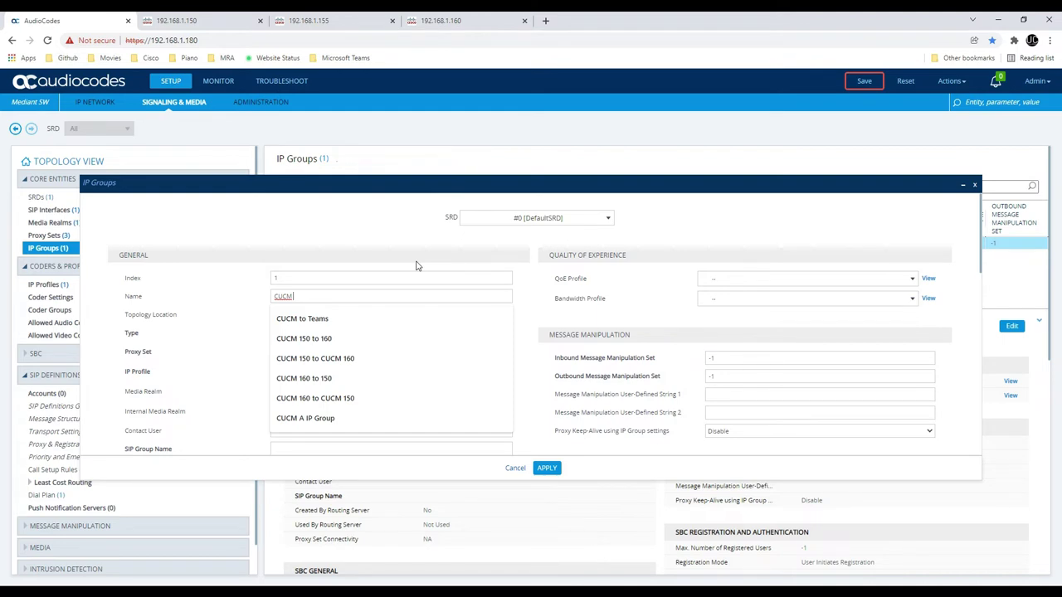
type(" A")
key("BackSpace")
left_click(417, 265)
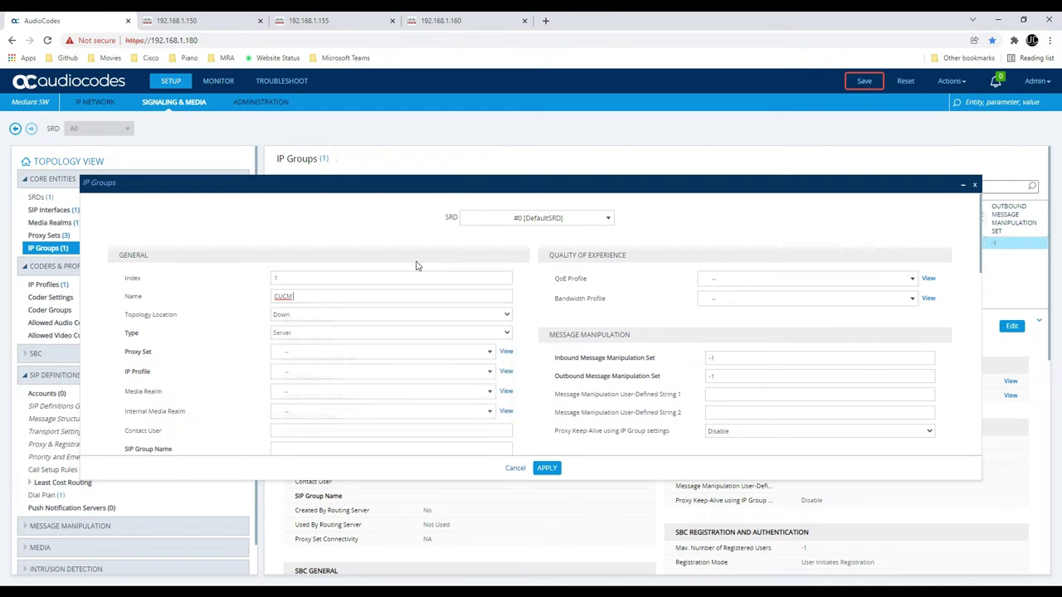
left_click(515, 468)
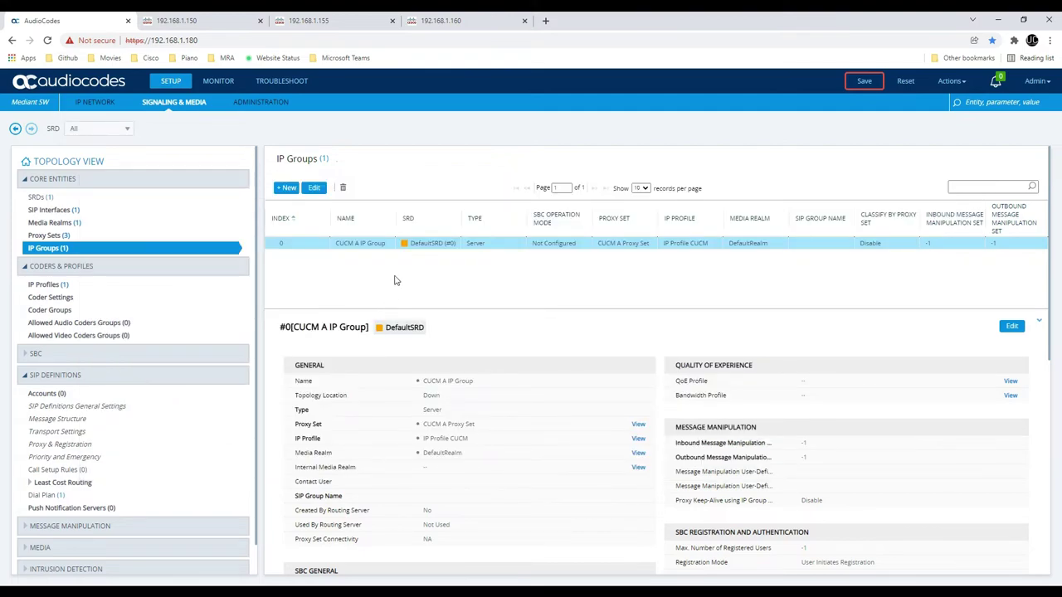
double_click(347, 250)
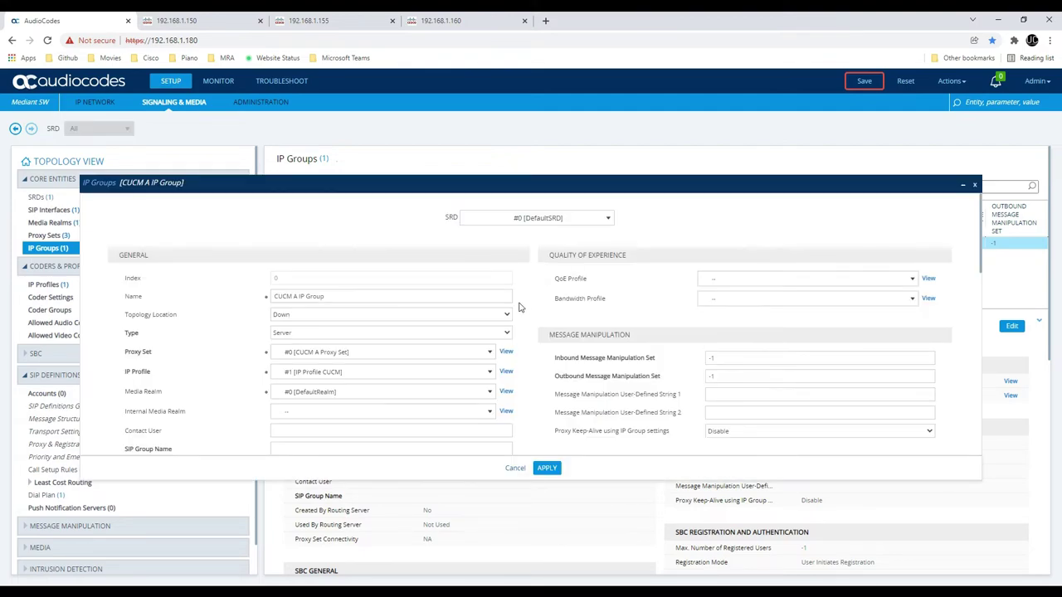
scroll(487, 342, "down", 1)
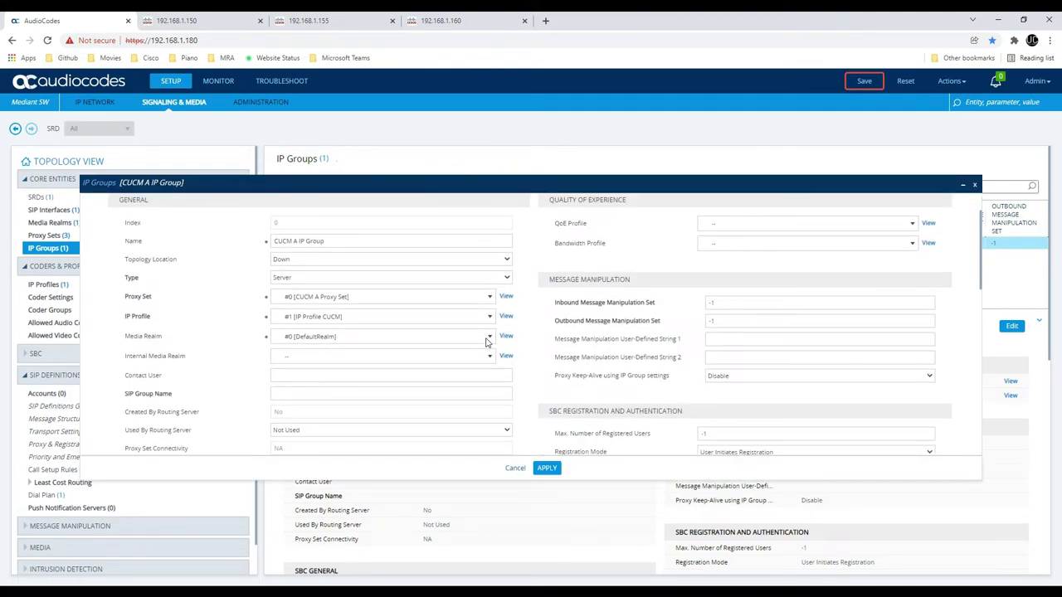
left_click(403, 299)
left_click(404, 299)
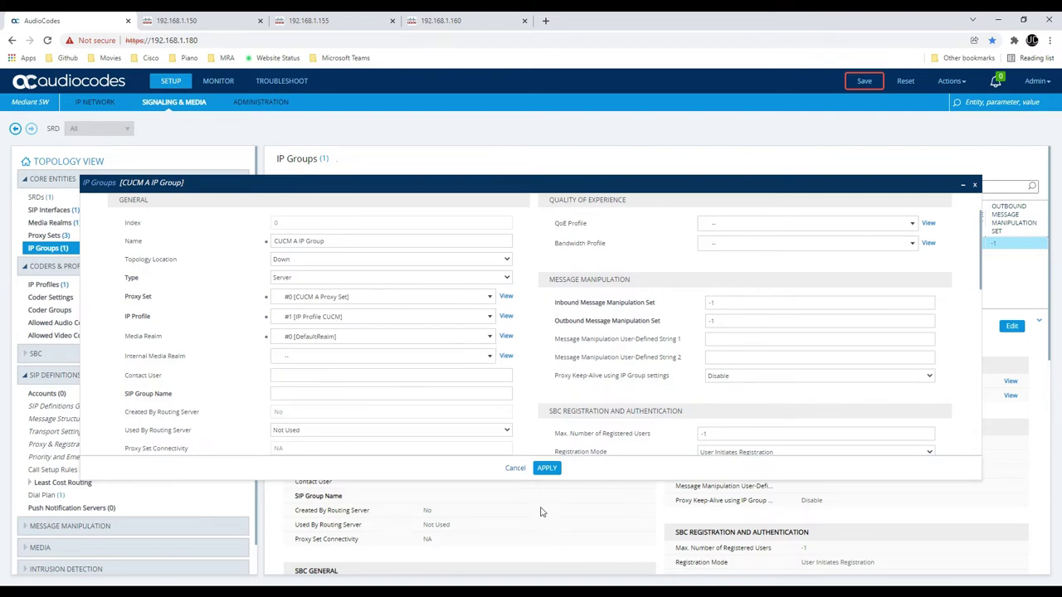
left_click(514, 470)
Create a new IP Group named CUCM B IP Group using CUCM B Proxy Set and IP Profile CUCM
left_click(286, 188)
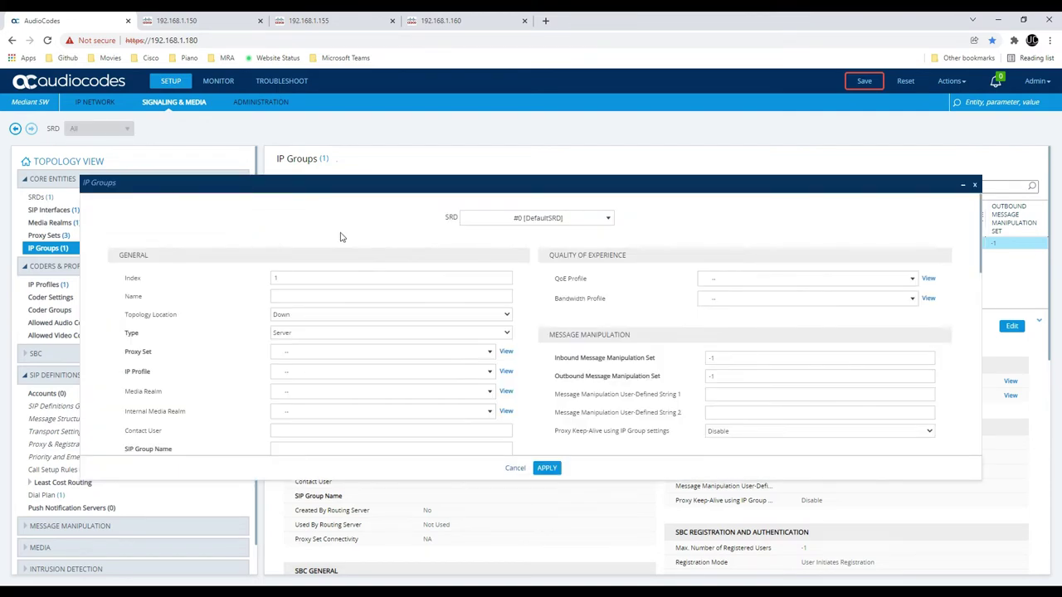
left_click(384, 293)
type("CUCM B IP P")
left_click(323, 352)
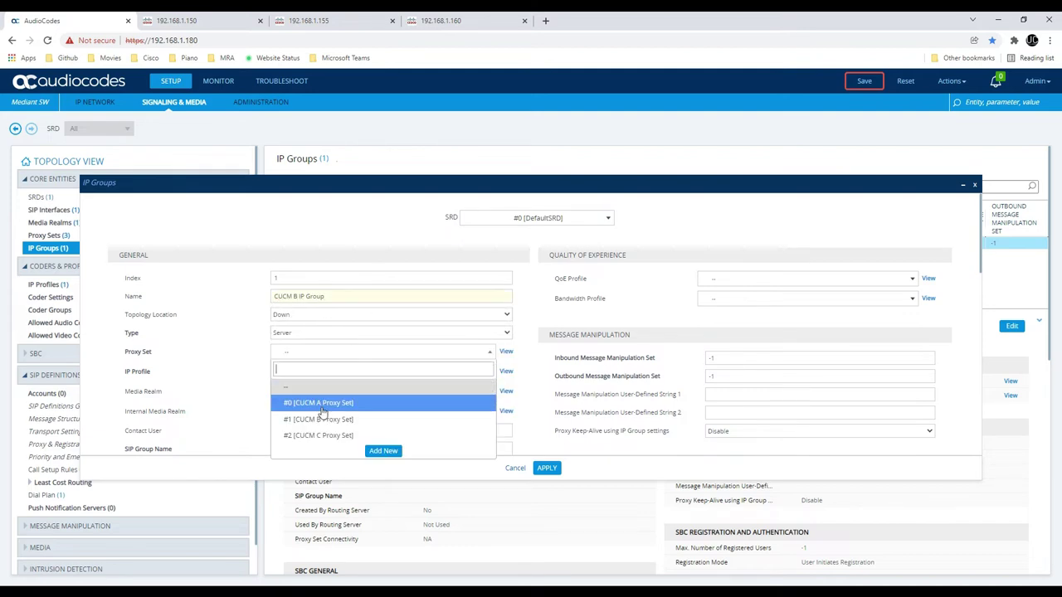
left_click(345, 421)
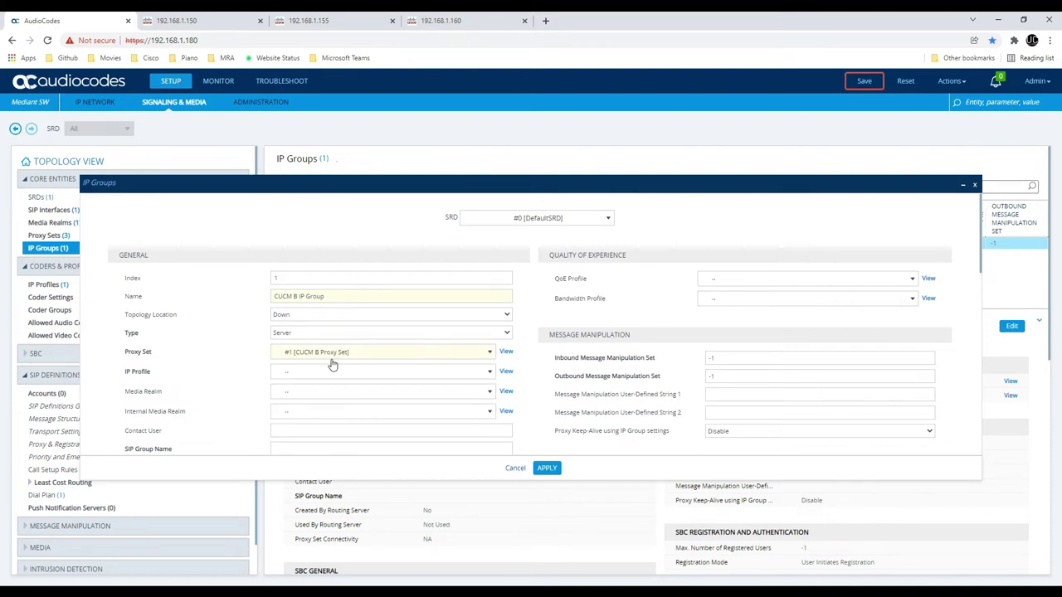
left_click(332, 371)
left_click(343, 423)
Give CUCM B IP Group the DefaultRealm media realm and Dial Plan CUCM, then save it
left_click(332, 392)
left_click(339, 433)
scroll(339, 430, "down", 2)
scroll(339, 429, "down", 8)
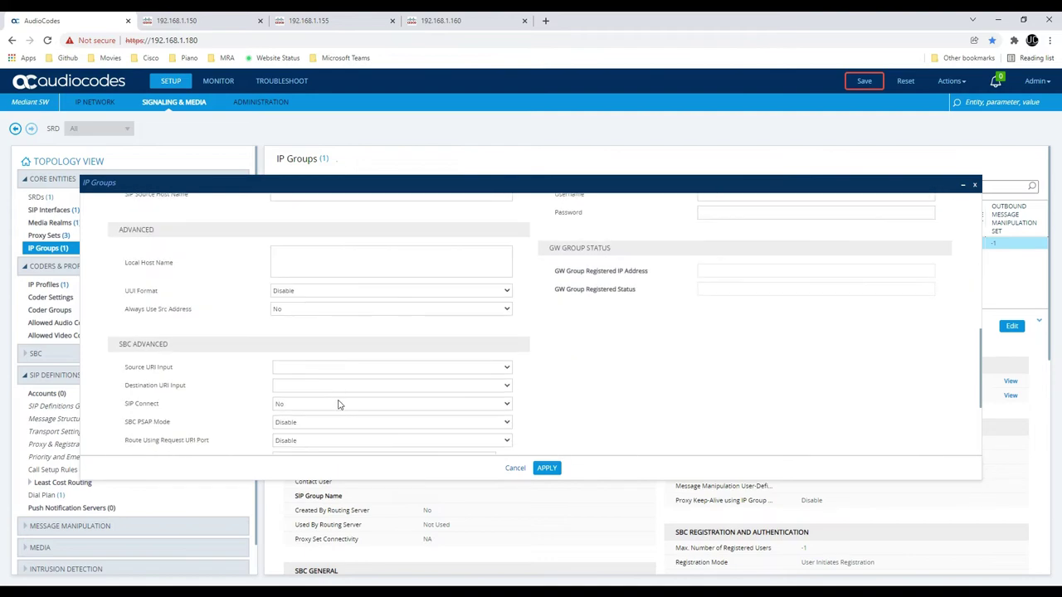
scroll(327, 378, "down", 1)
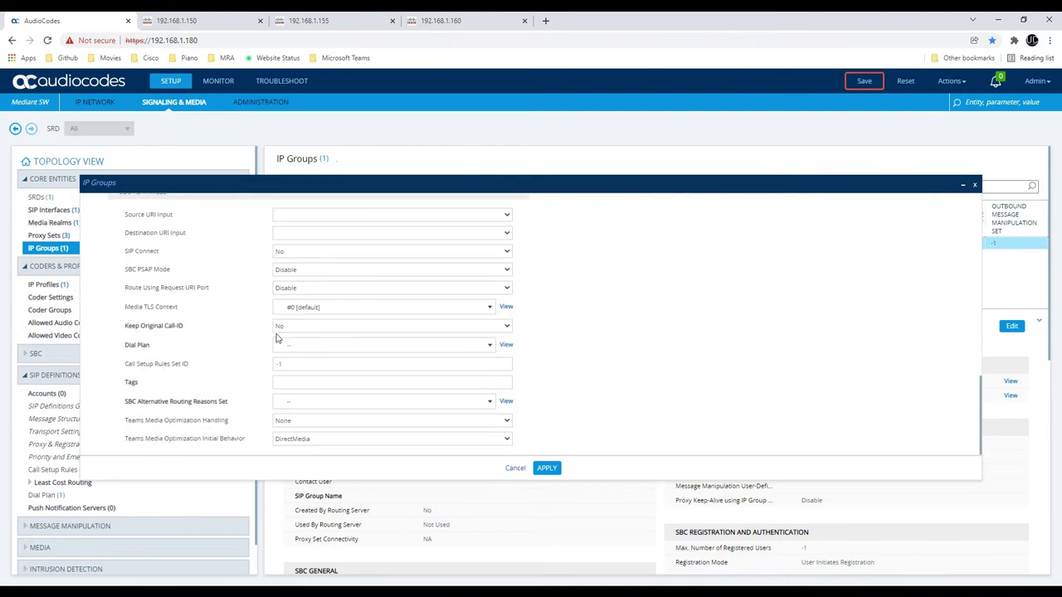
left_click(295, 347)
left_click(309, 395)
scroll(493, 411, "up", 4)
scroll(493, 411, "up", 5)
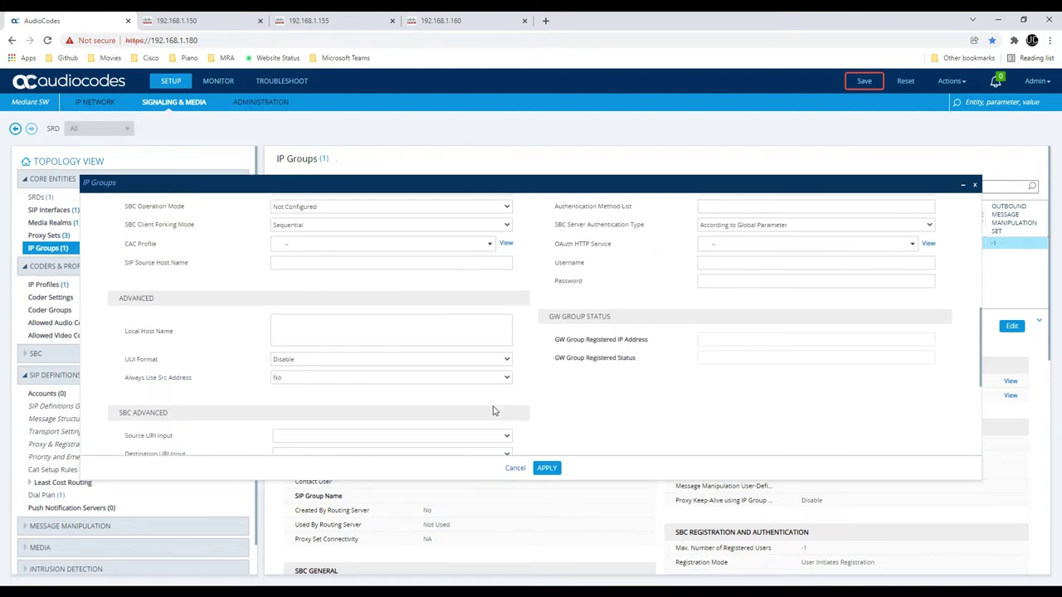
scroll(498, 413, "up", 3)
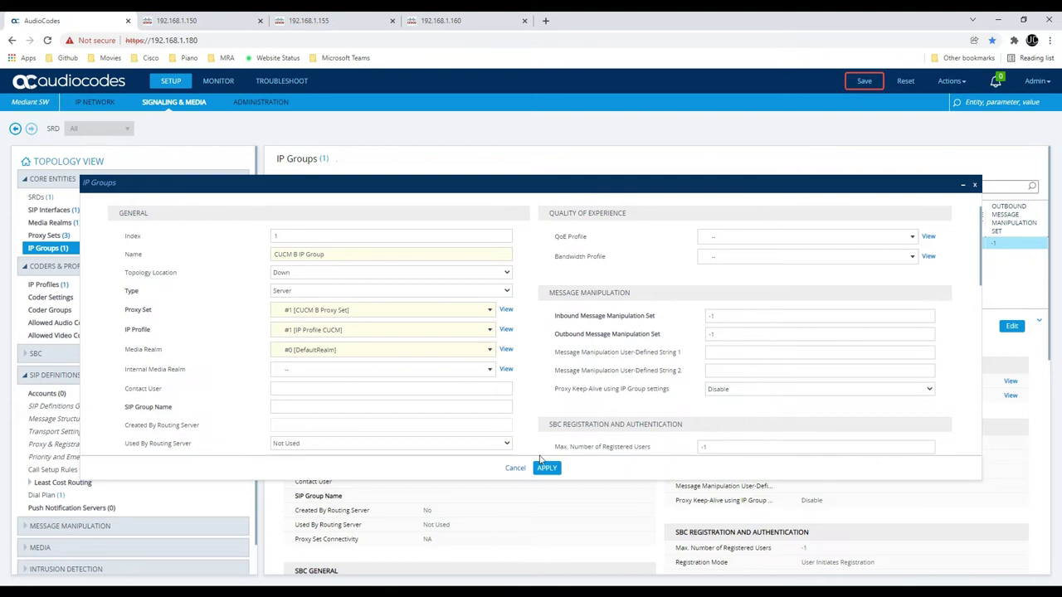
left_click(546, 470)
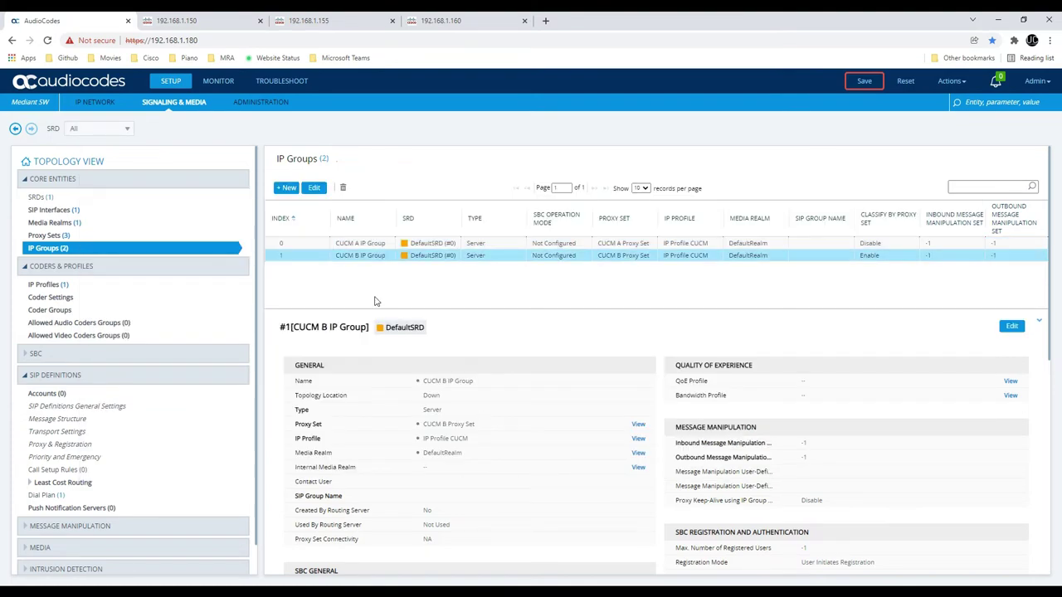
Create a new IP Group named CUCM C IP Group with CUCM C Proxy Set and IP Profile CUCM
left_click(280, 190)
left_click(312, 296)
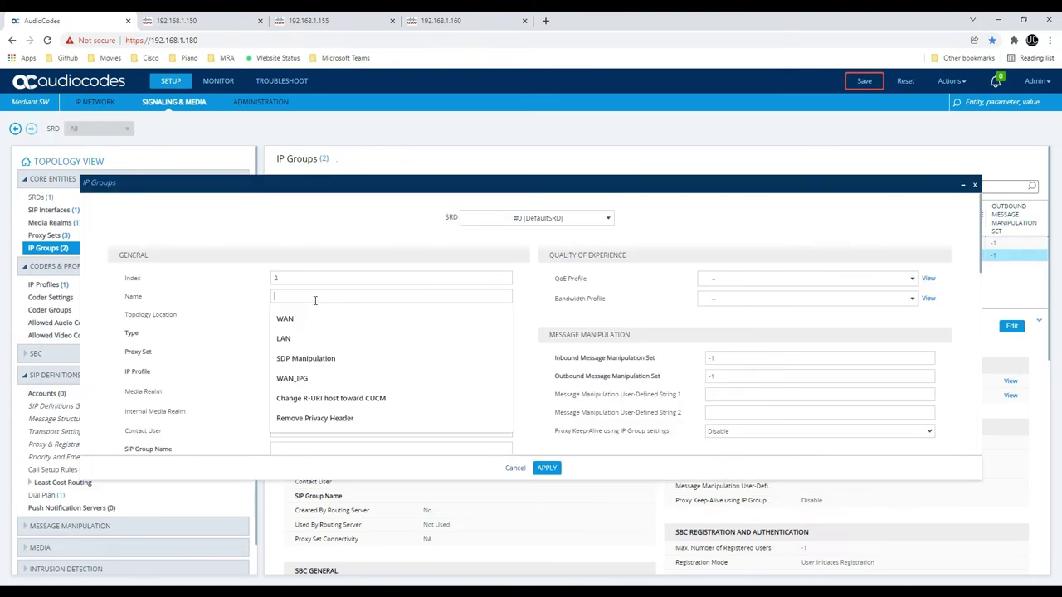
type("CUCM C")
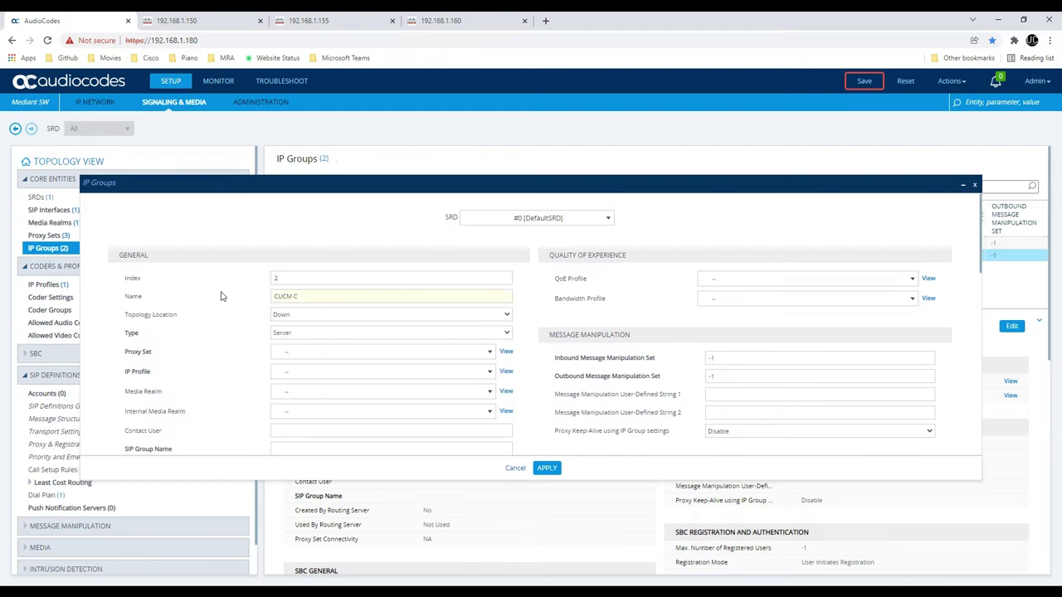
type(" IP P")
left_click(356, 352)
left_click(342, 433)
left_click(306, 373)
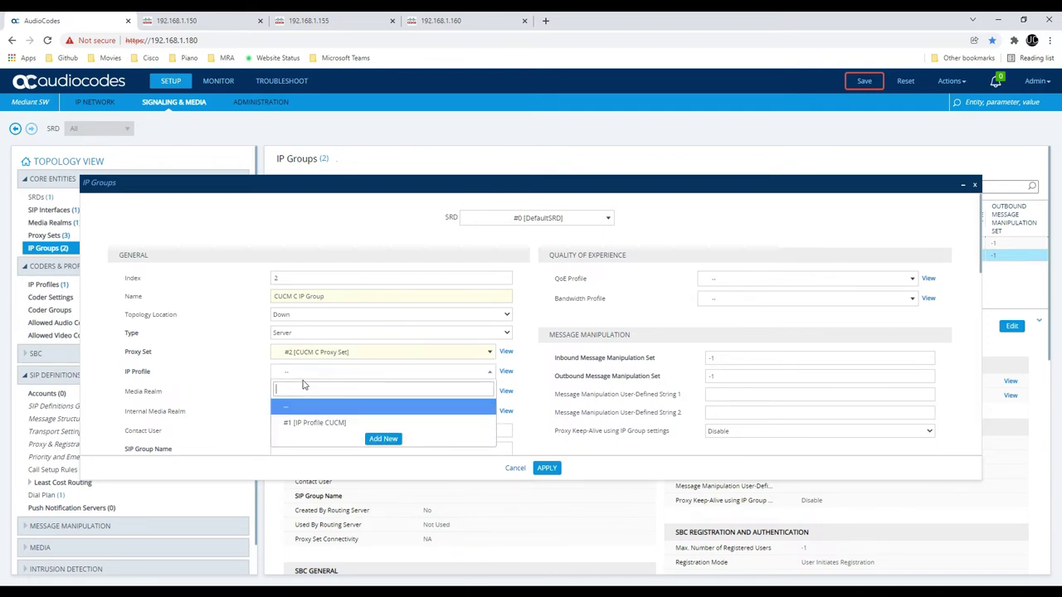
left_click(307, 424)
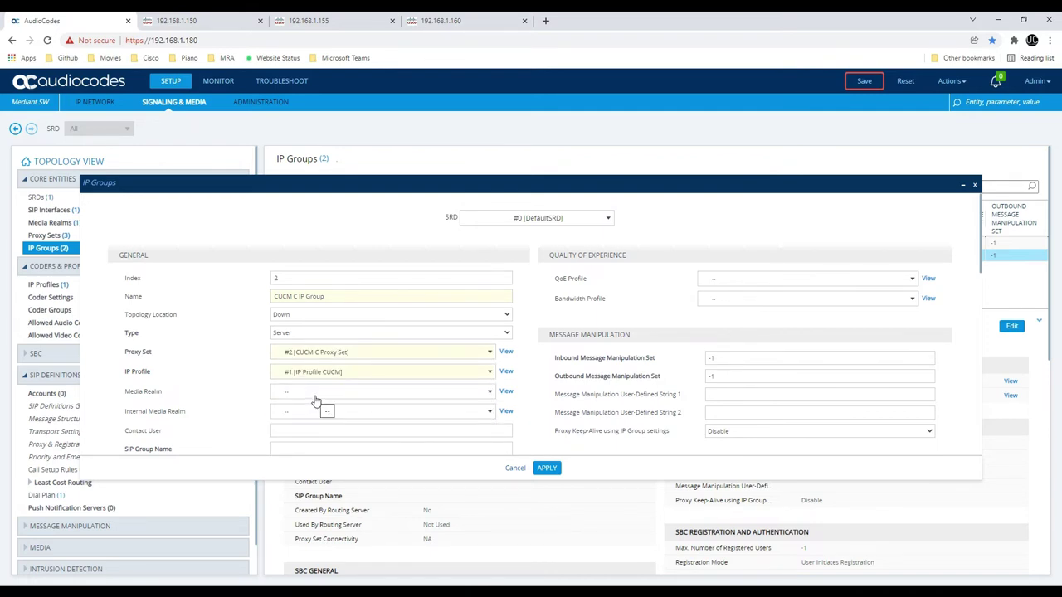
Set CUCM C IP Group's media realm to DefaultRealm and dial plan to Dial Plan CUCM, then save
left_click(317, 400)
left_click(303, 439)
scroll(346, 413, "down", 15)
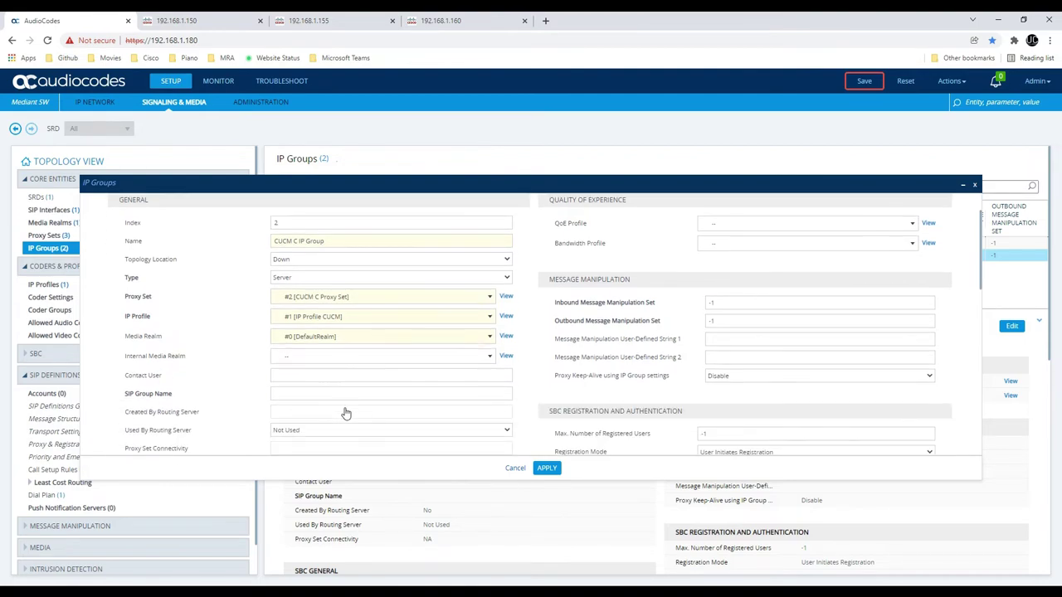
scroll(321, 392, "down", 1)
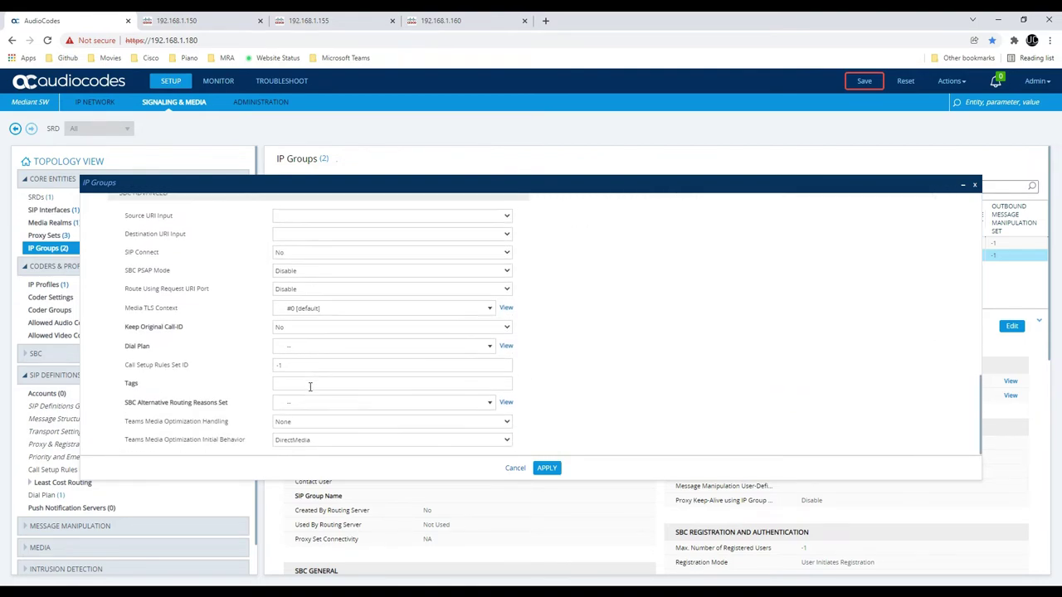
left_click(286, 347)
left_click(328, 393)
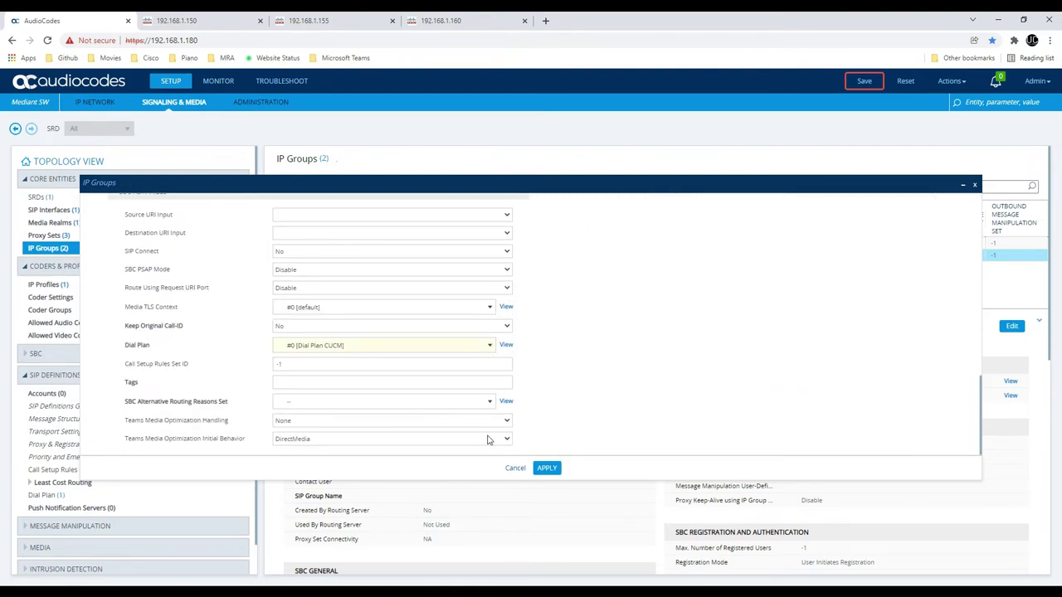
left_click(546, 468)
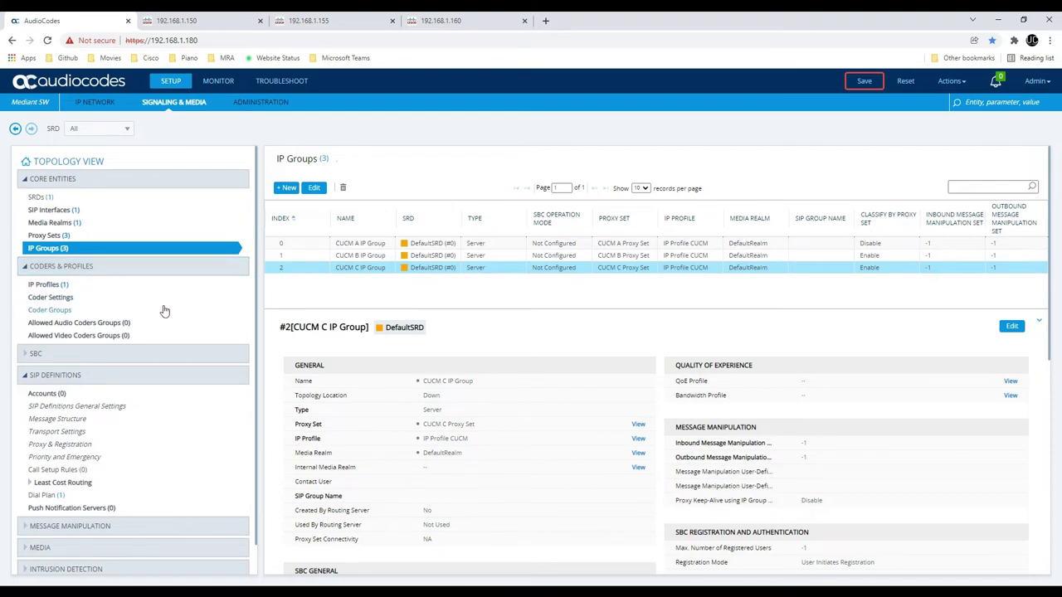
Open SBC > Routing > IP-to-IP Routing and begin a new routing rule
left_click(73, 354)
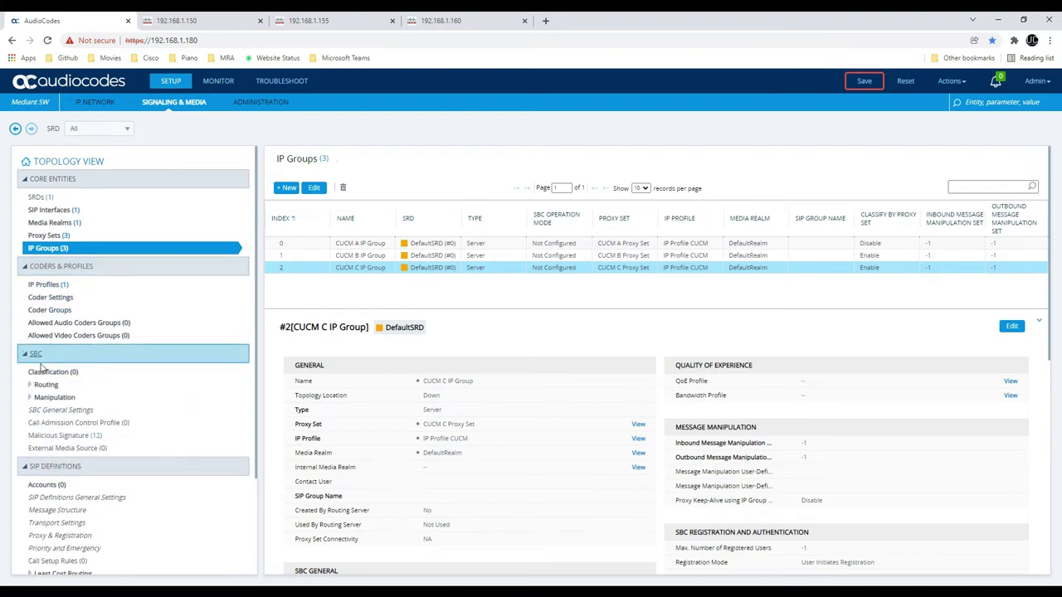
left_click(42, 385)
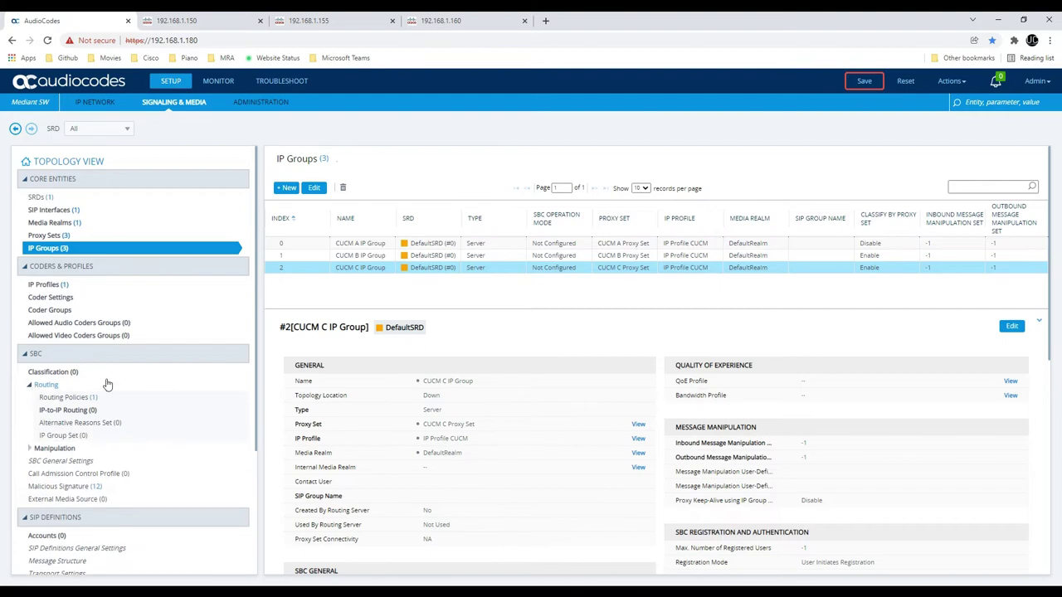
left_click(70, 411)
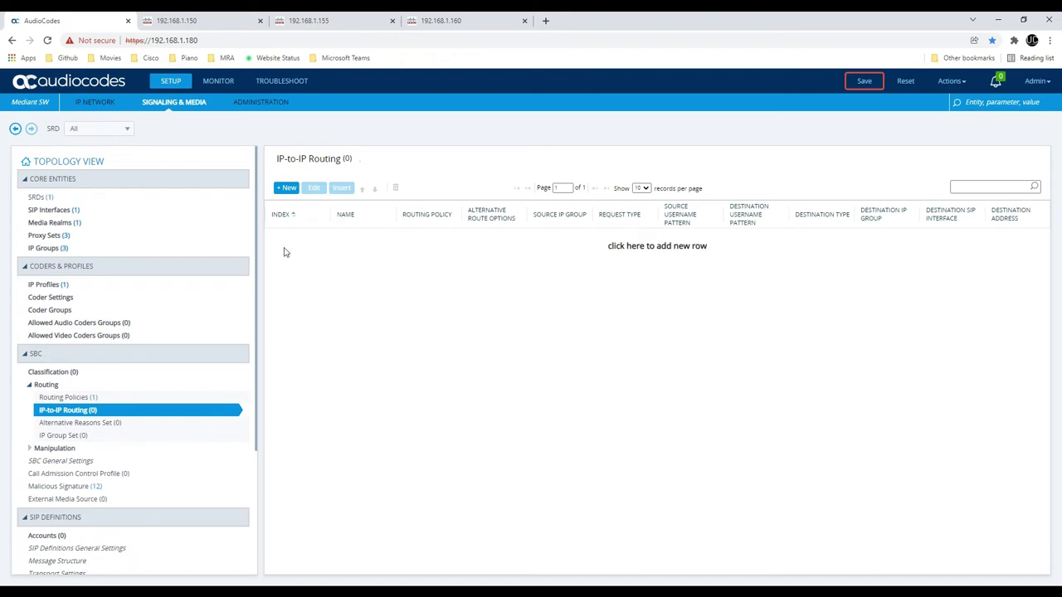
left_click(284, 190)
Name the rule 'CUCM A Call Routing' and keep its Source IP Group as Any
left_click(298, 296)
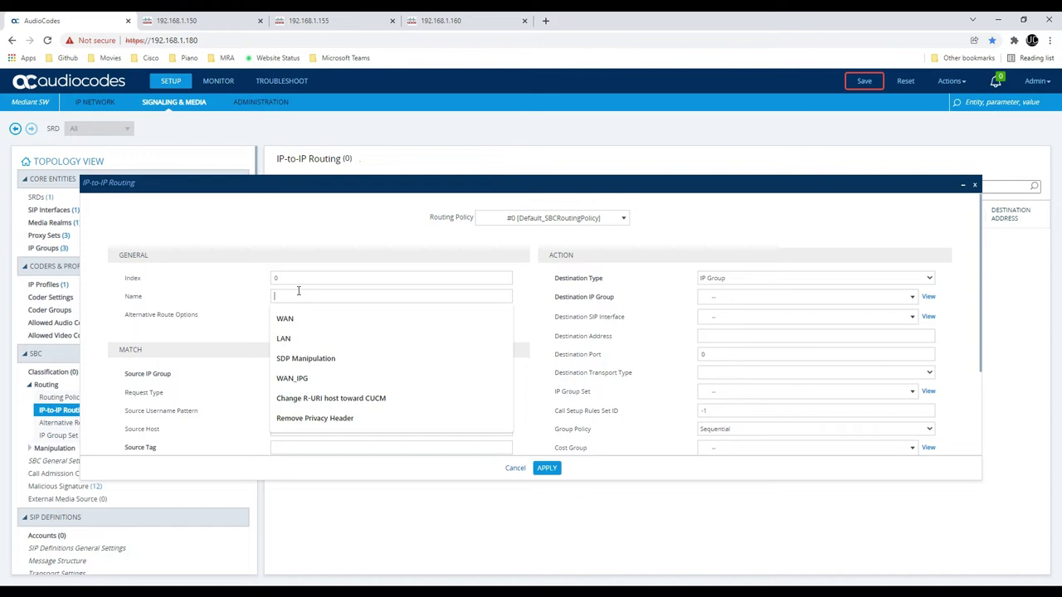
left_click(312, 272)
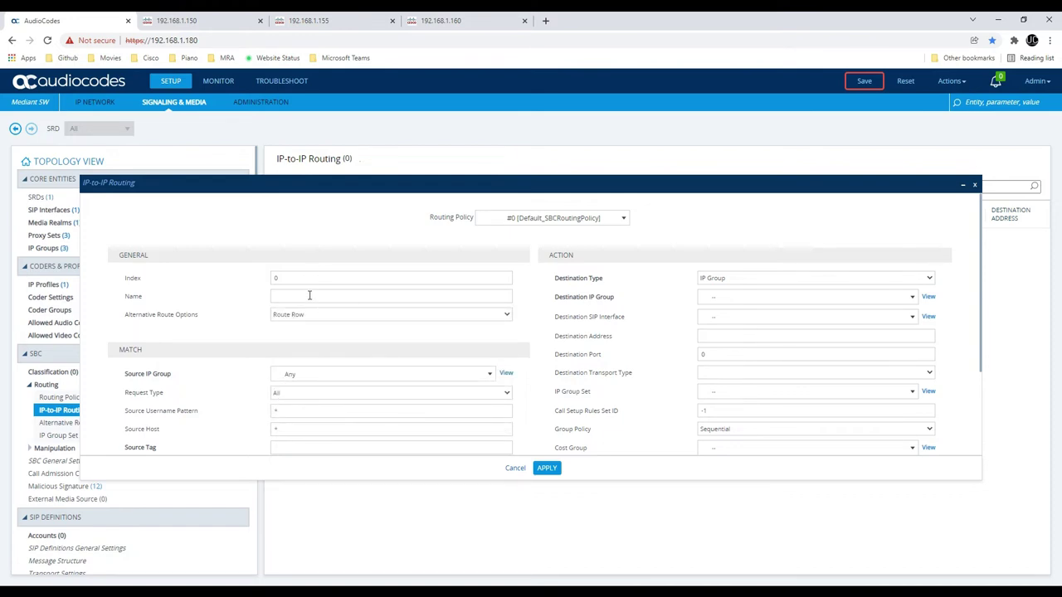
left_click(309, 295)
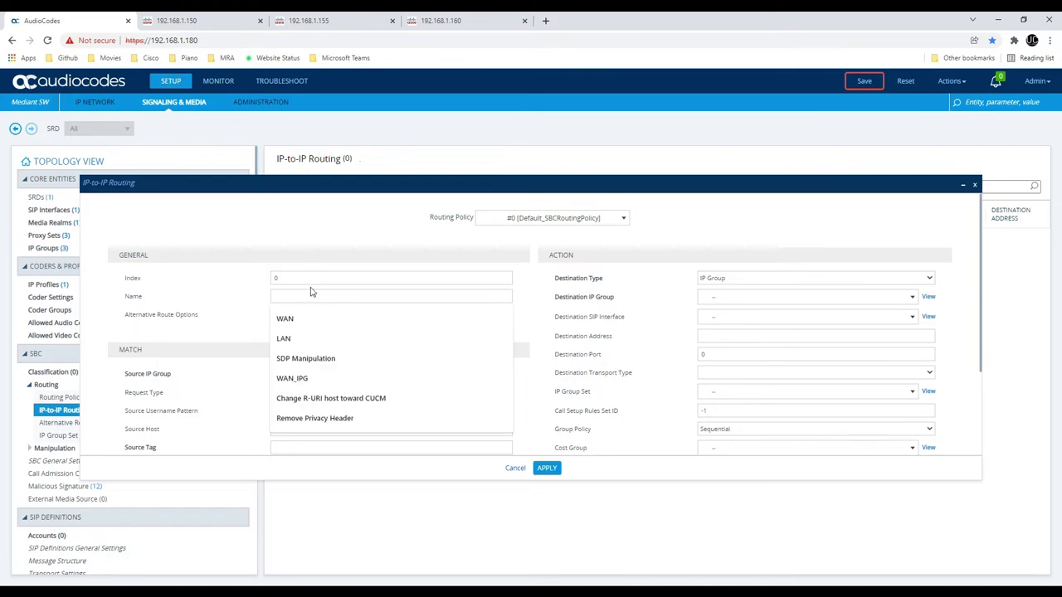
type("CUCM")
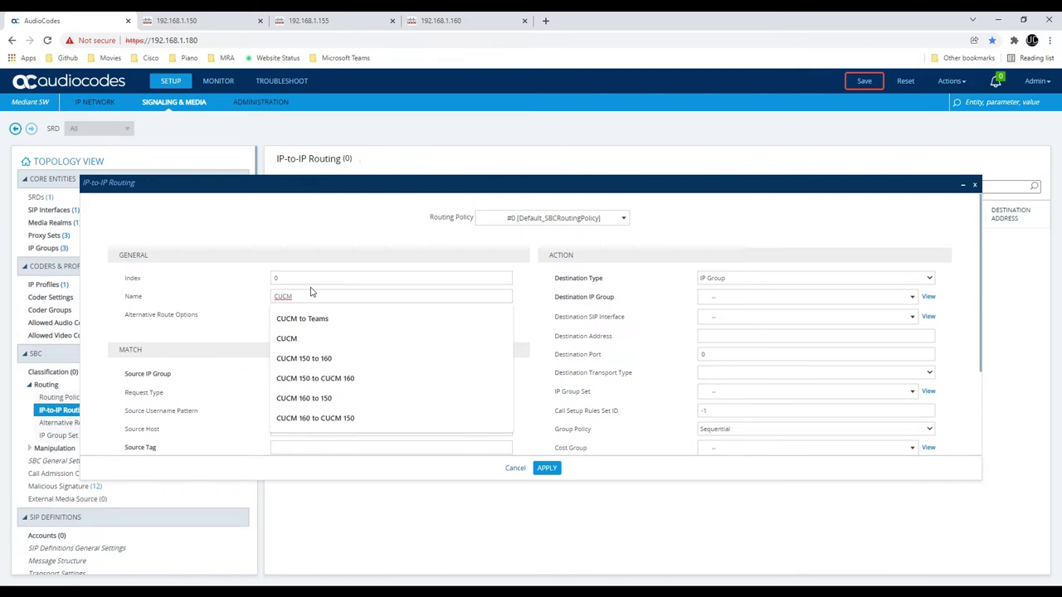
type(" A Call Routing")
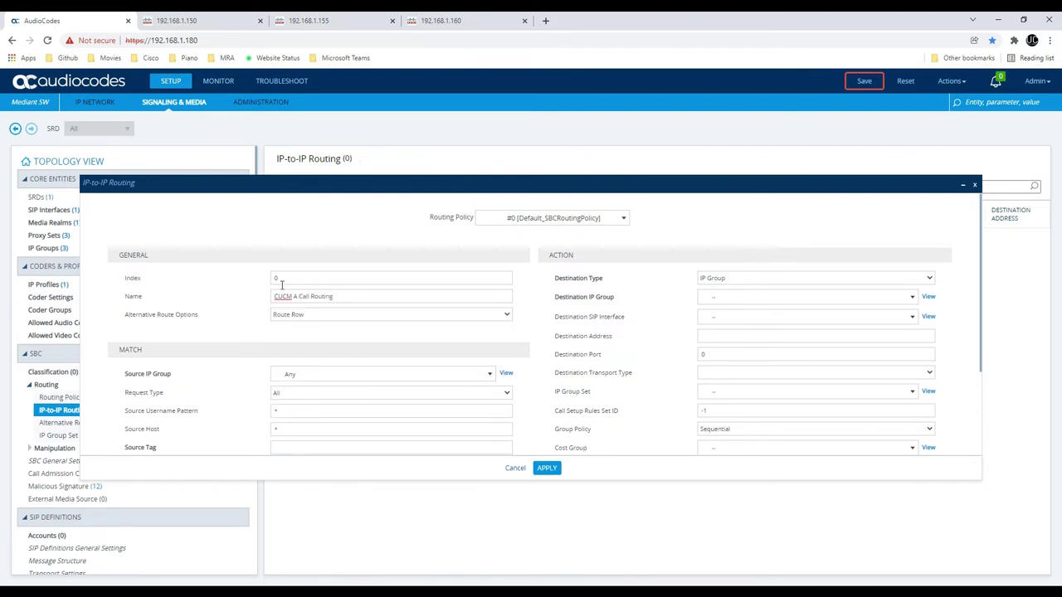
triple_click(282, 285)
scroll(301, 327, "down", 3)
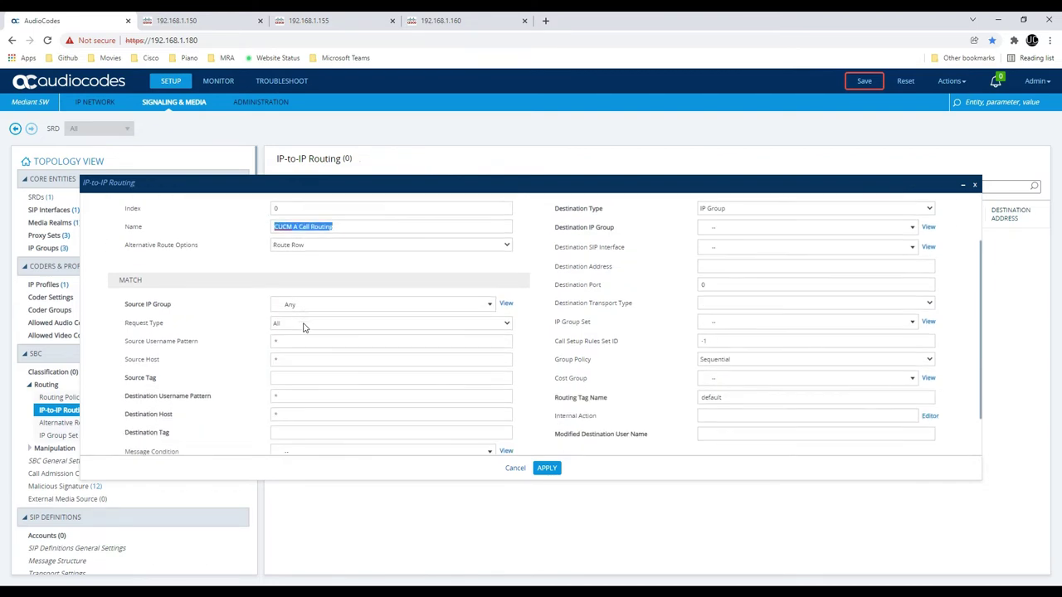
scroll(282, 289, "up", 3)
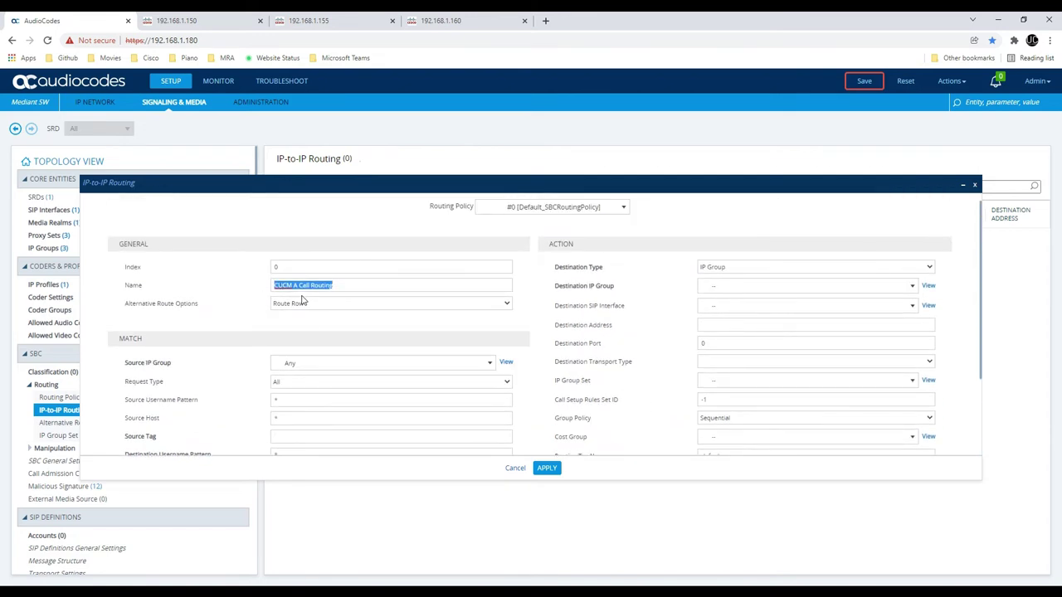
scroll(324, 320, "down", 1)
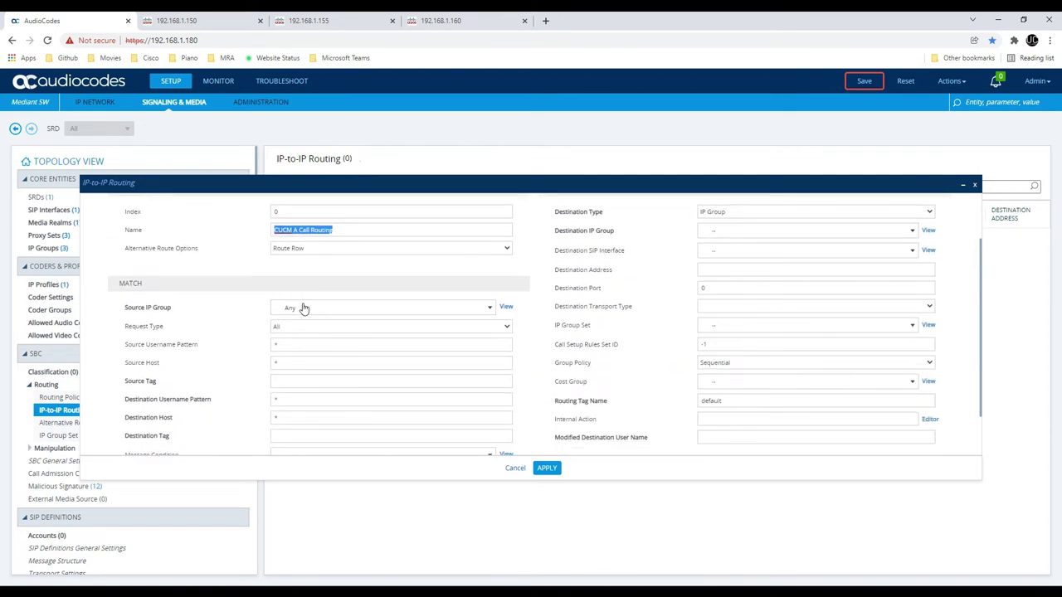
left_click(304, 308)
left_click(309, 308)
scroll(335, 335, "down", 1)
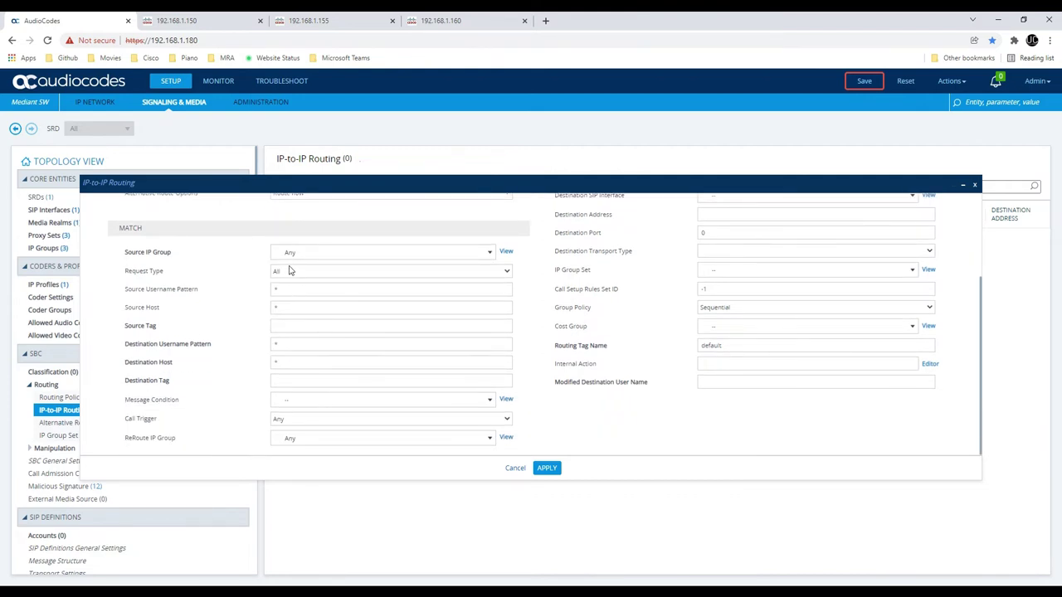
left_click(300, 259)
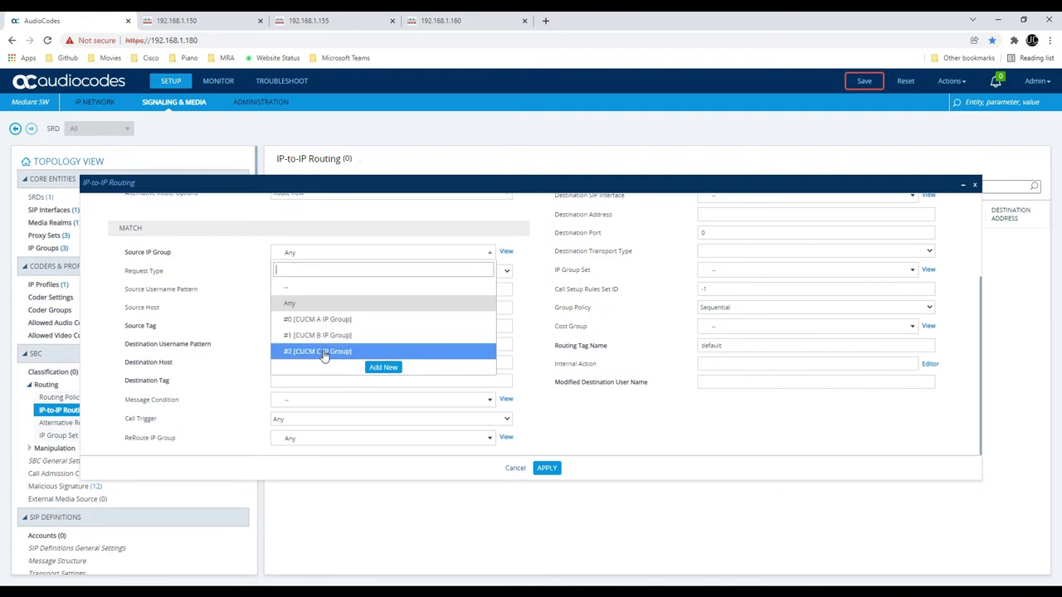
left_click(318, 254)
left_click(320, 258)
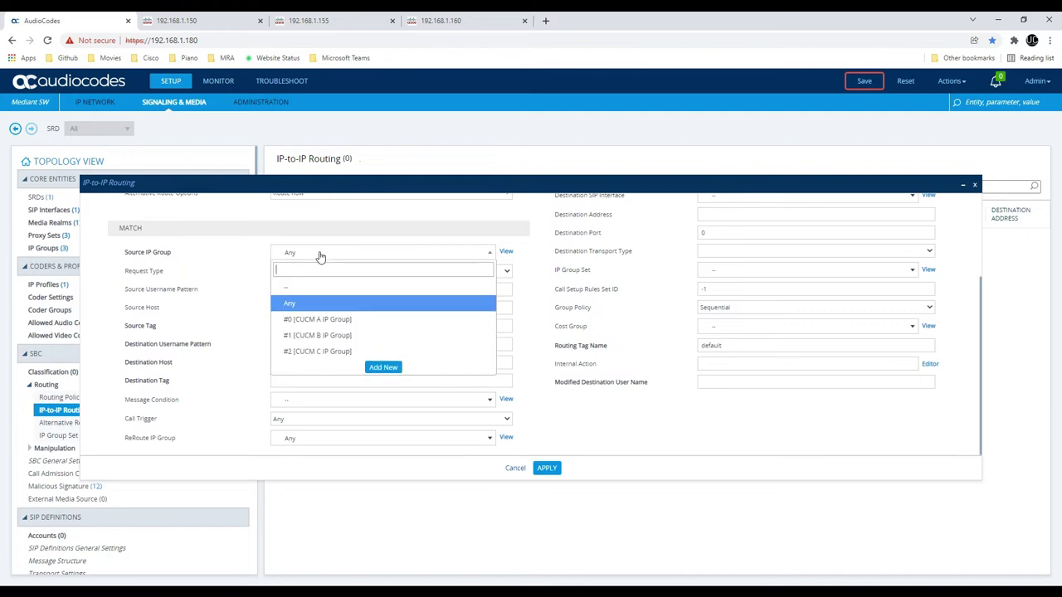
left_click(314, 302)
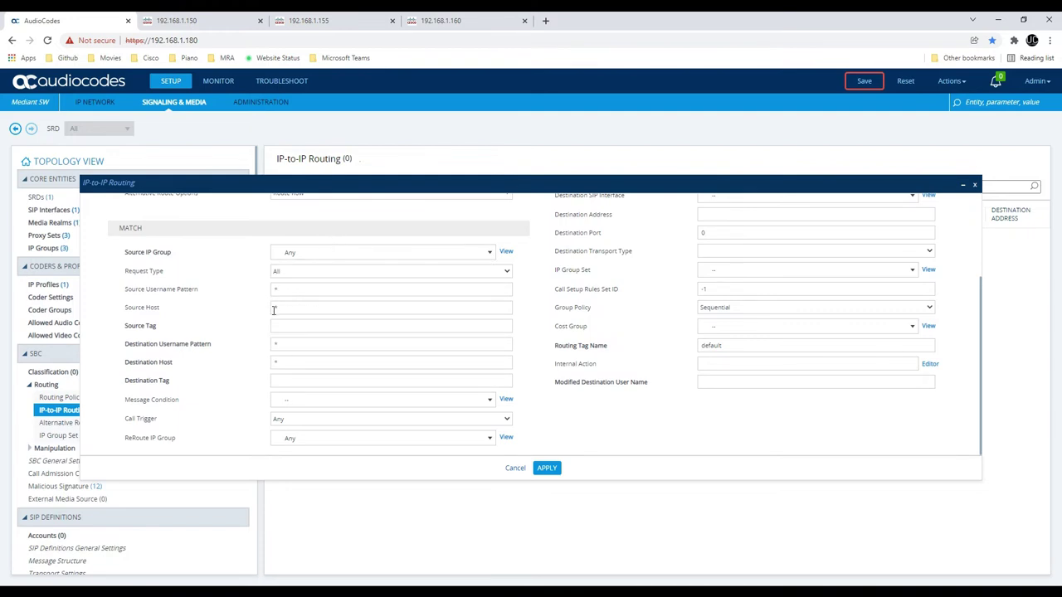
Match destination tag CUCMA and route to destination type IP Group, CUCM A IP Group
left_click(290, 381)
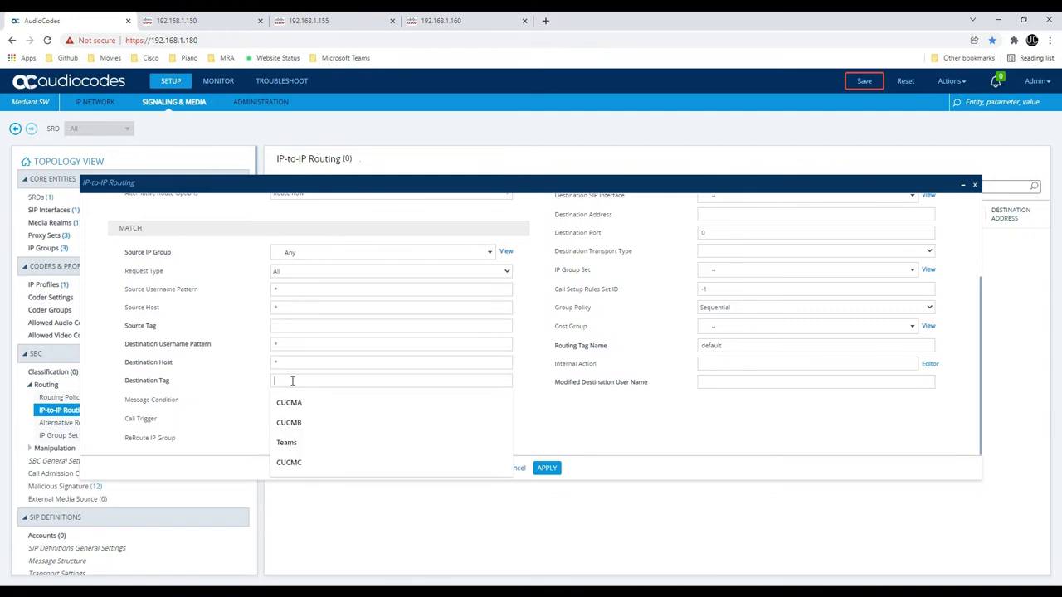
type("C")
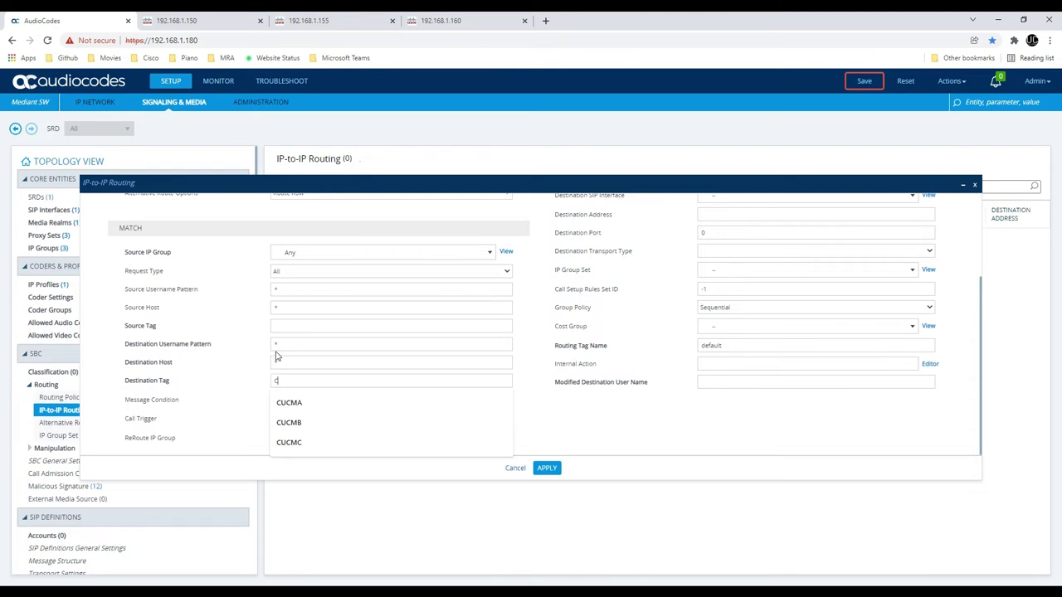
type("UCMA")
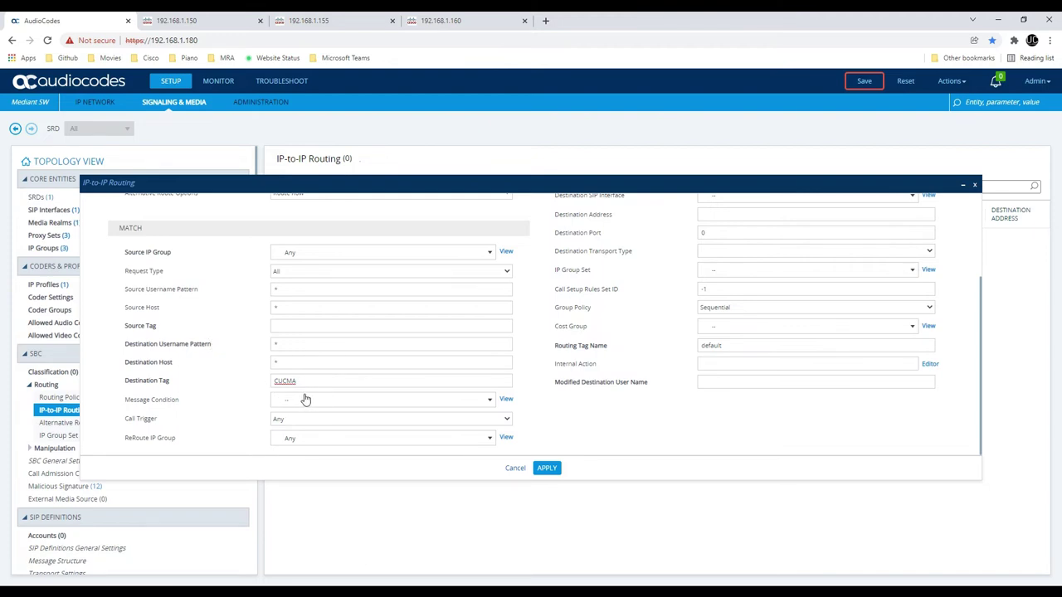
scroll(435, 387, "up", 5)
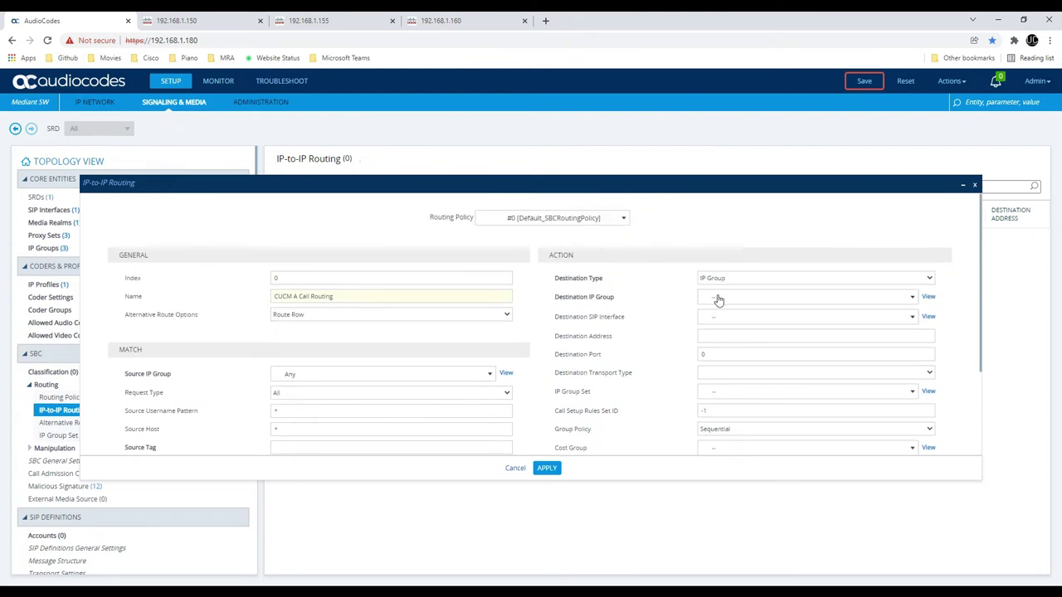
left_click(729, 282)
left_click(726, 289)
left_click(736, 299)
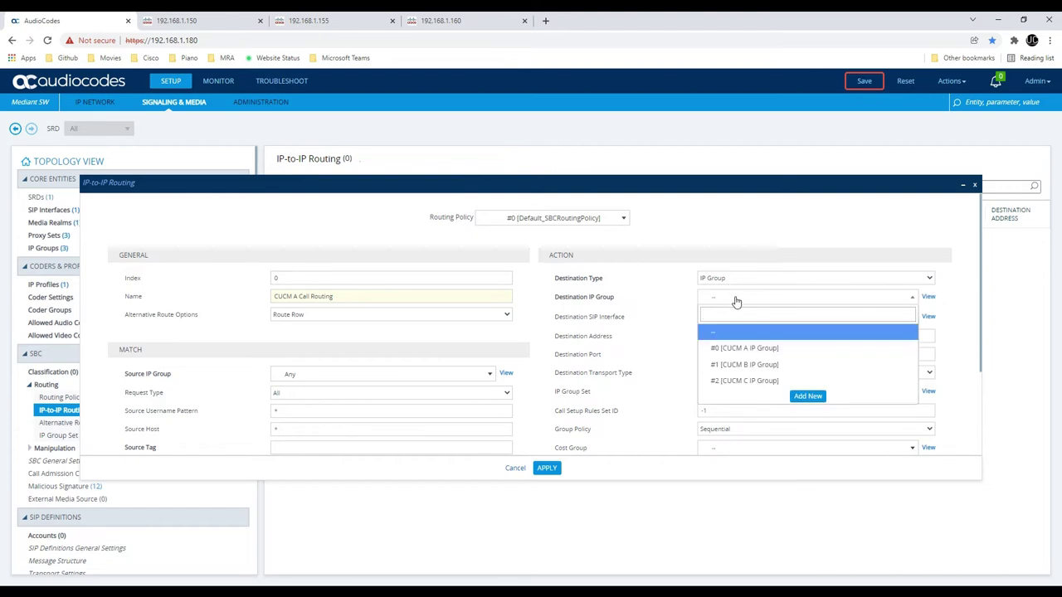
left_click(750, 348)
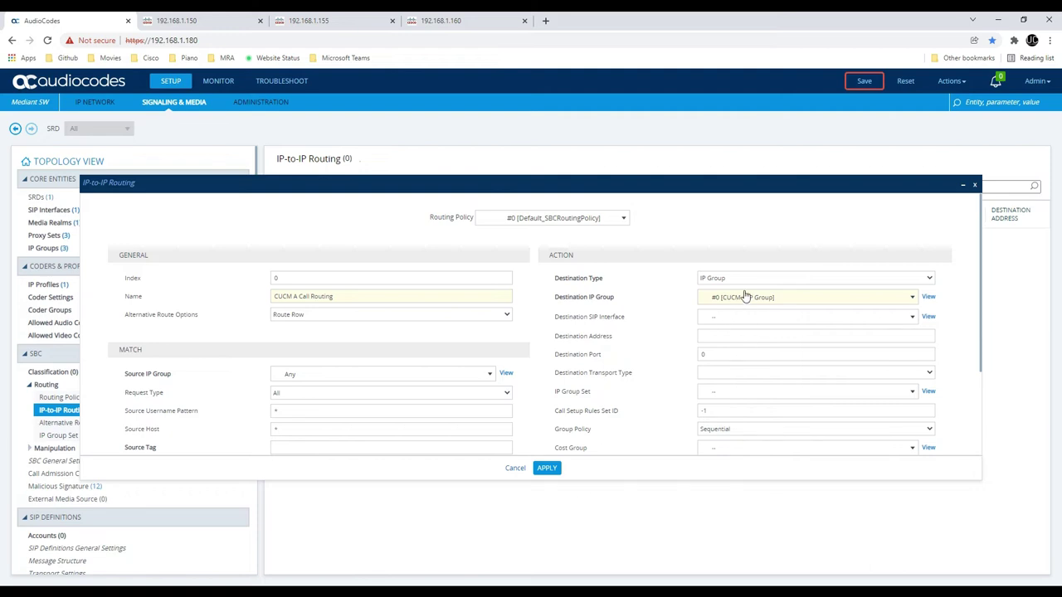
Try Dest Address as the destination type and edit the destination address and port fields
left_click(742, 279)
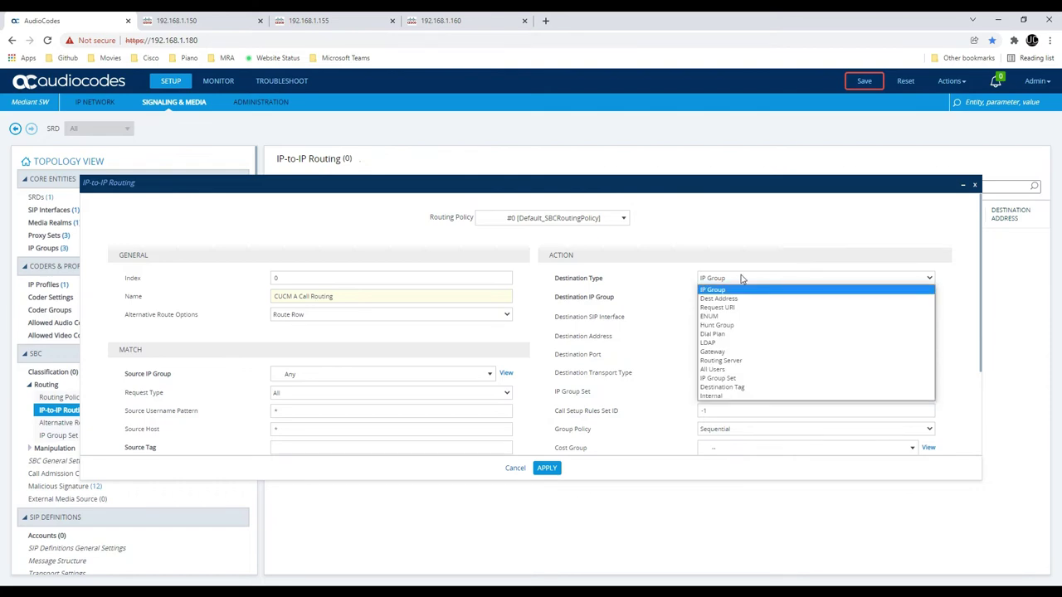
left_click(745, 295)
left_click(747, 281)
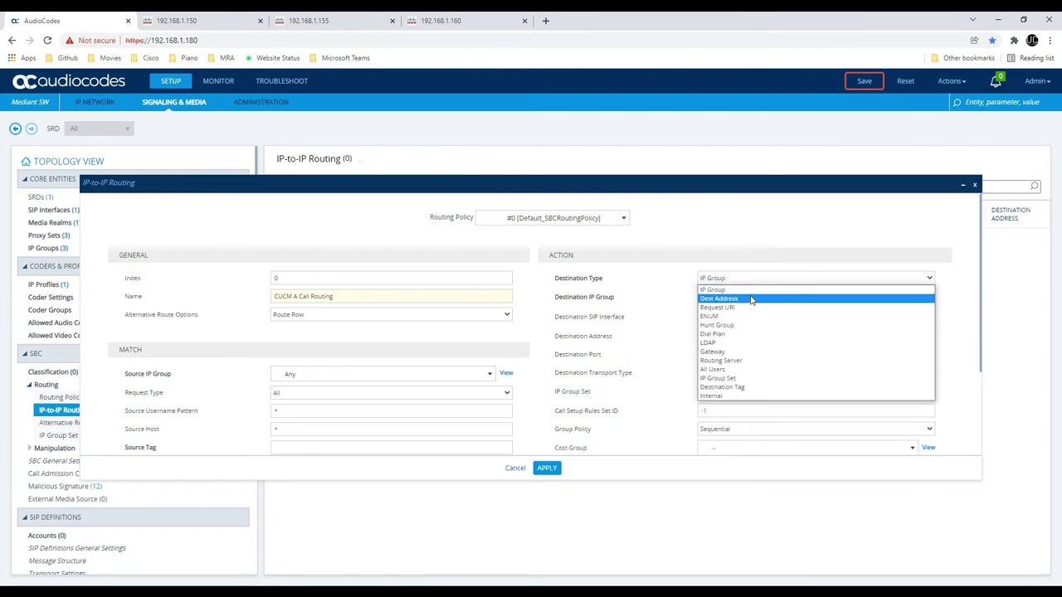
left_click(749, 299)
left_click(750, 299)
left_click(755, 329)
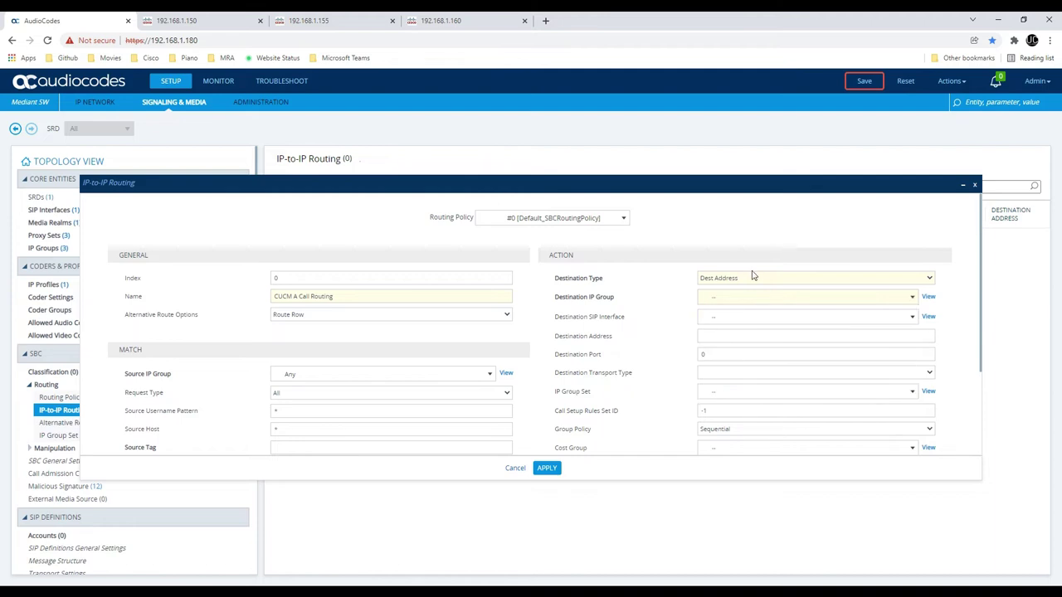
left_click(724, 335)
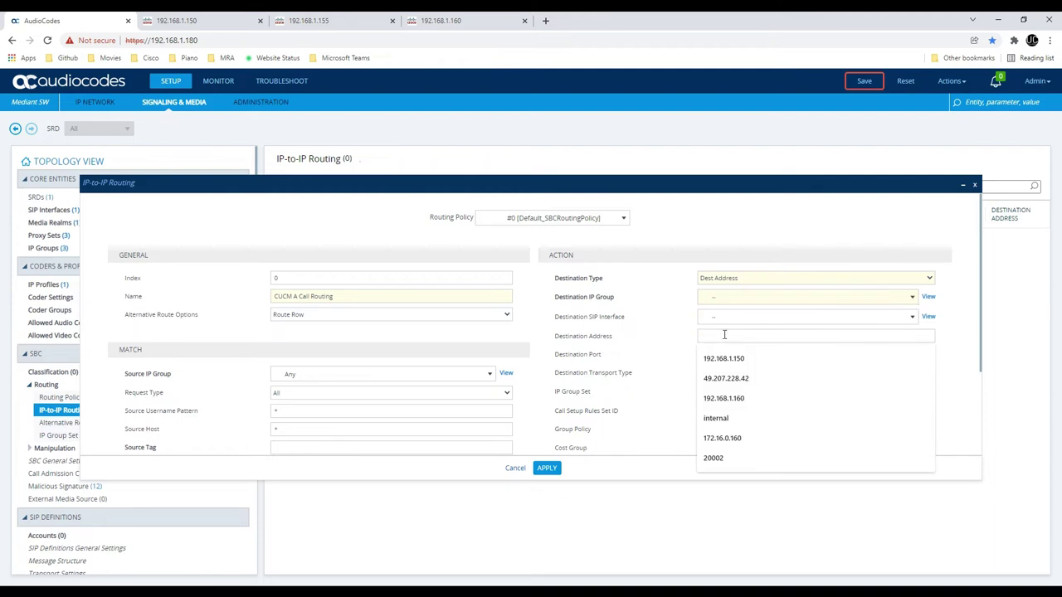
left_click(684, 361)
left_click_drag(706, 354, 680, 358)
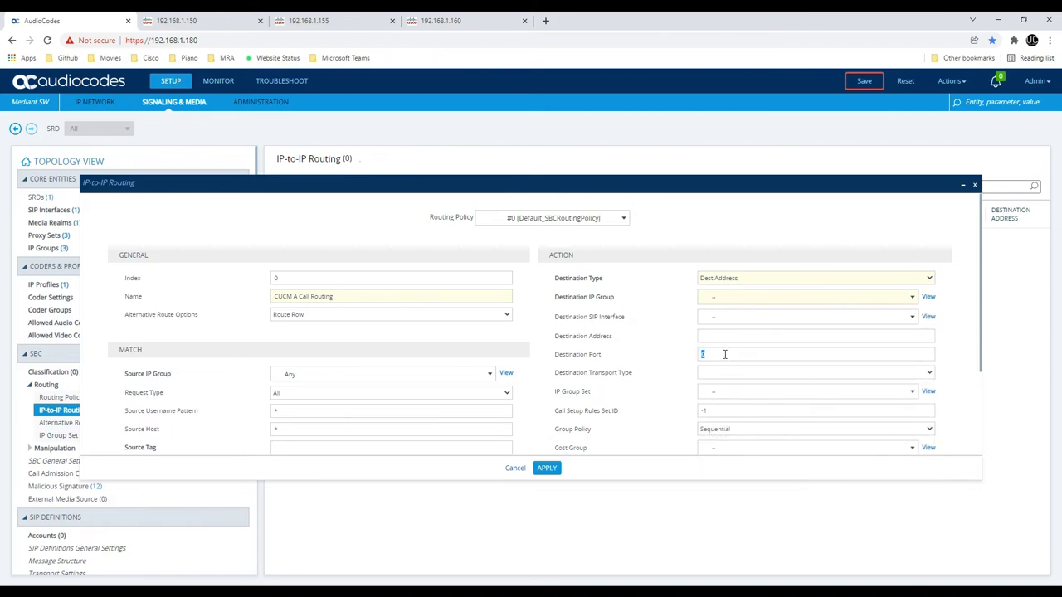
Set destination type back to IP Group, pick #0 CUCM A IP Group, and apply the rule
left_click(741, 279)
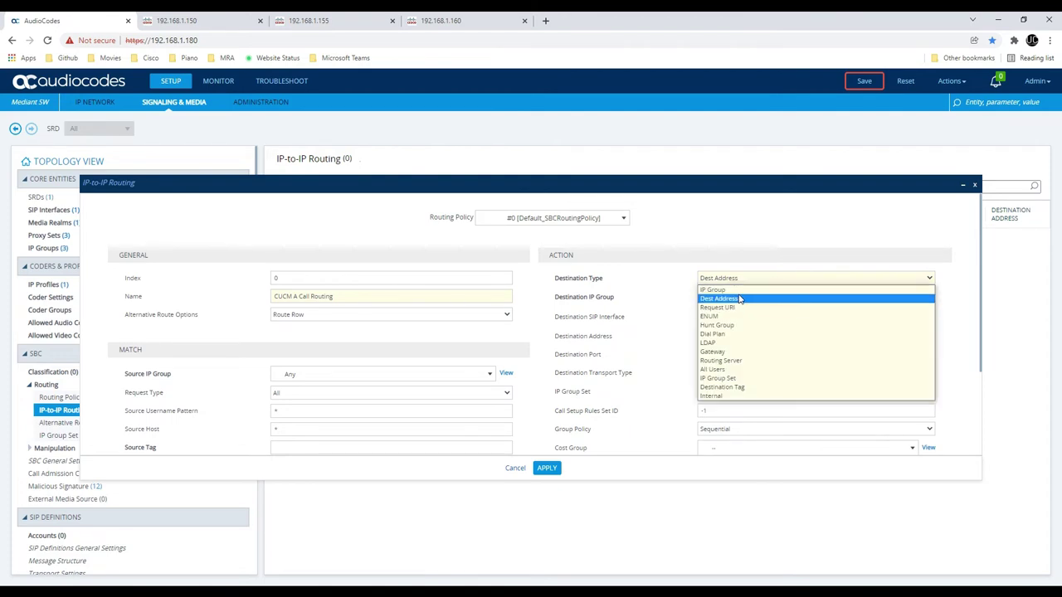
left_click(738, 289)
left_click(741, 300)
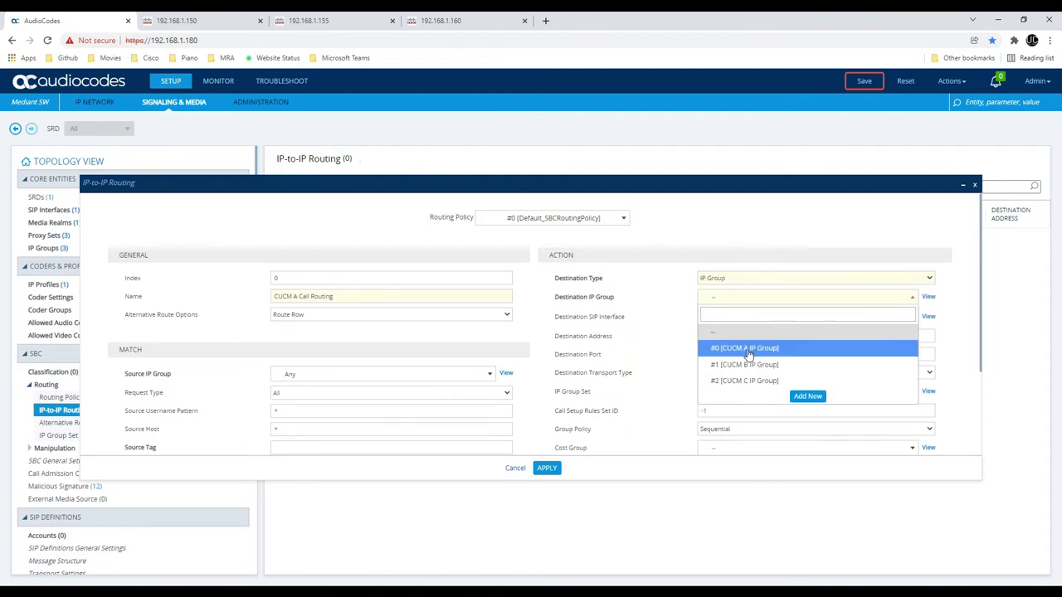
left_click(749, 352)
scroll(719, 335, "down", 1)
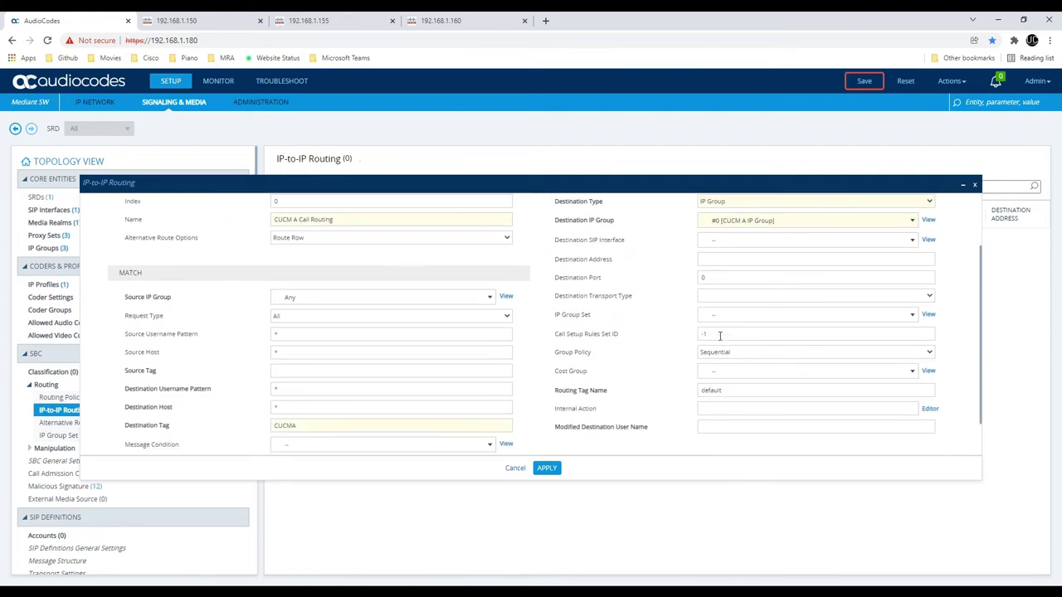
scroll(719, 336, "down", 1)
left_click(550, 471)
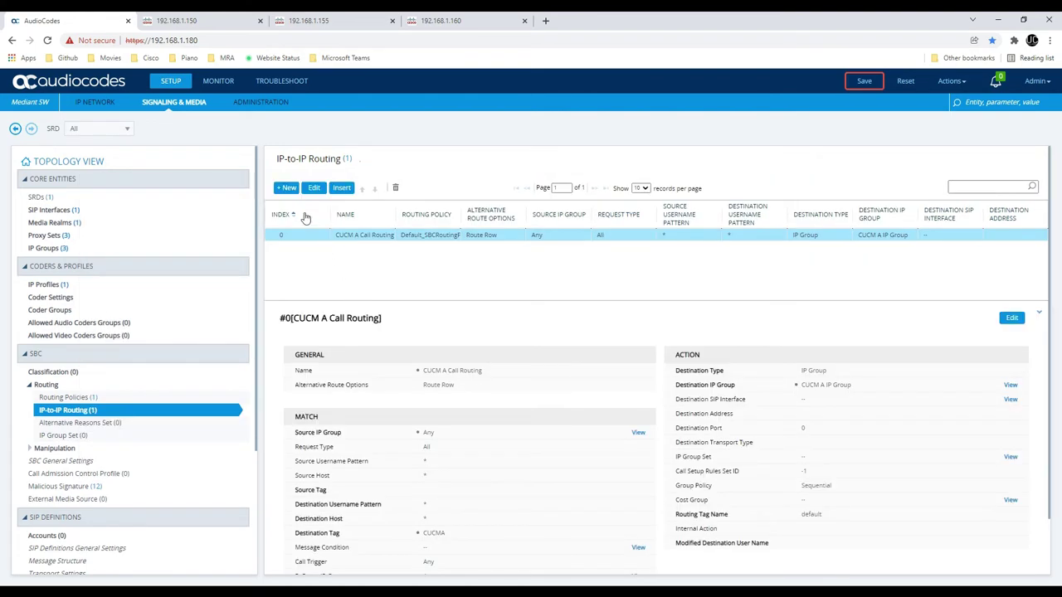
Start a new routing rule and fill in the name CUCM B Call Routing
left_click(287, 190)
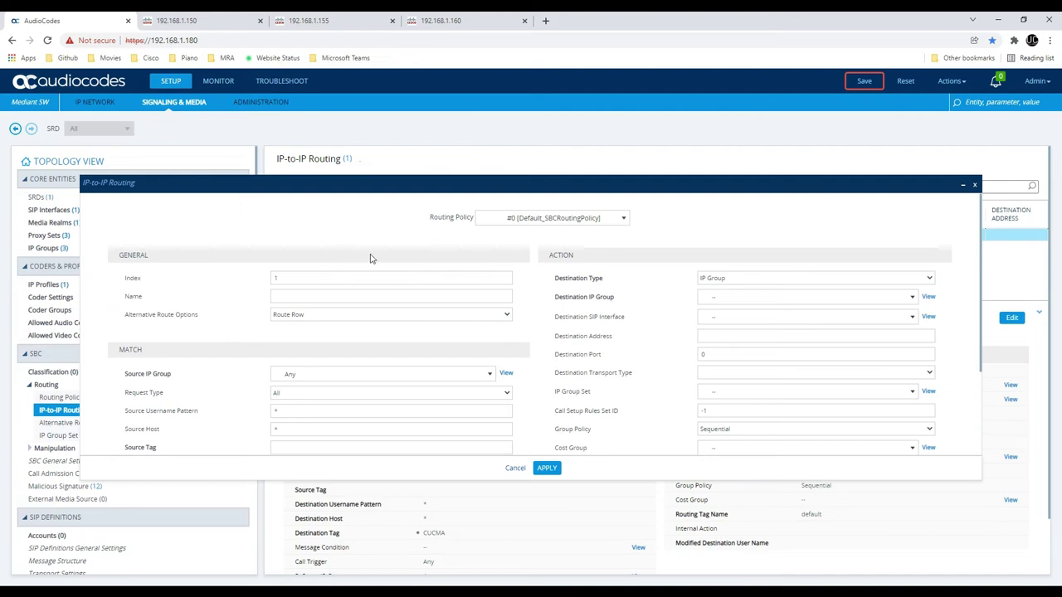
left_click(375, 294)
type("CUCM A Call Routing")
key("ctrl+a")
Set Destination Tag CUCMB, route to #1 CUCM B IP Group, and apply
scroll(324, 368, "down", 2)
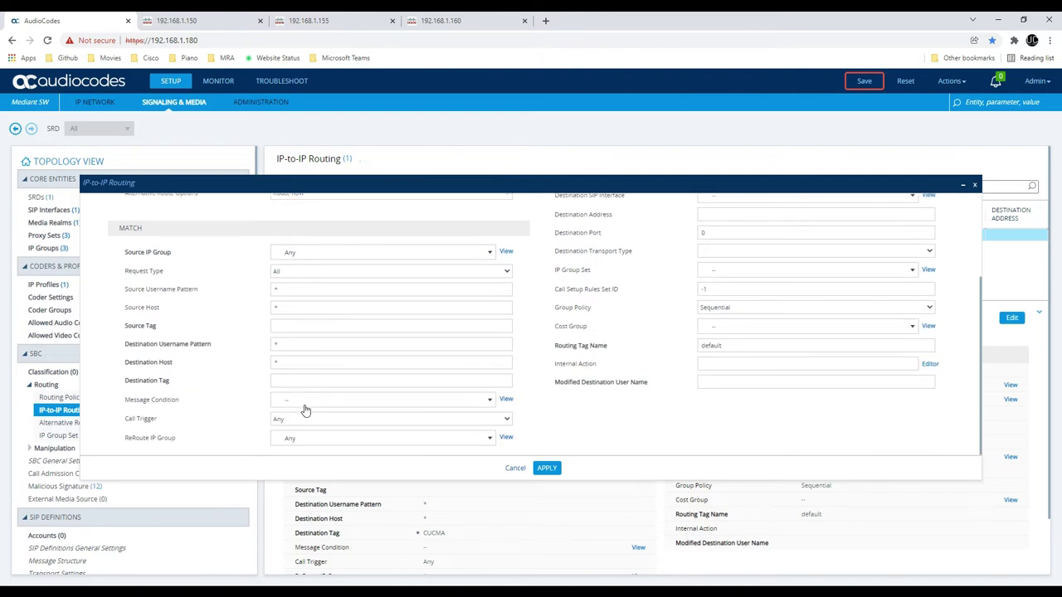
left_click(283, 382)
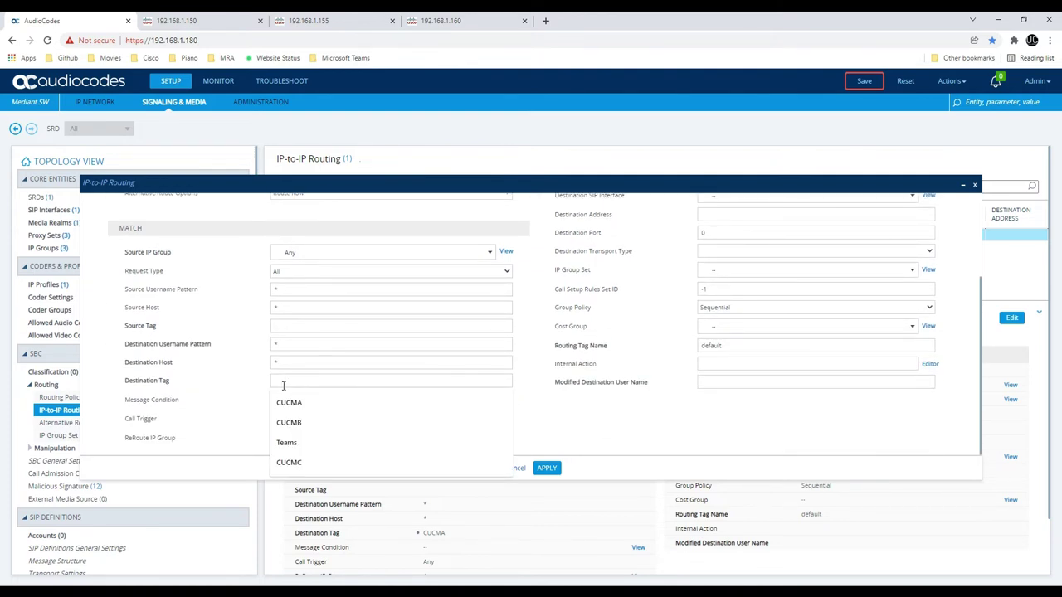
type("CUCB")
key("BackSpace")
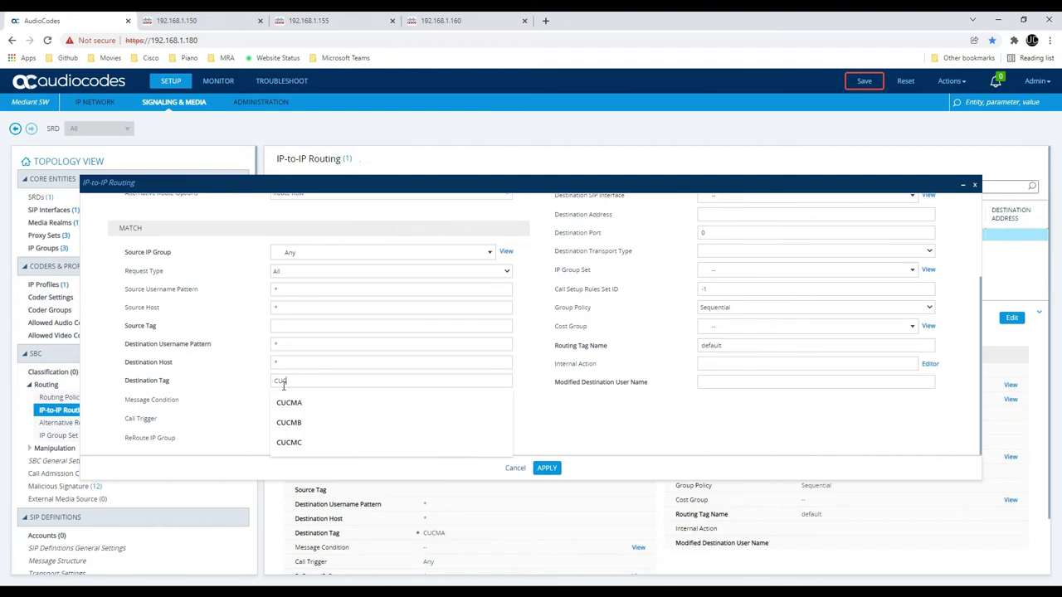
type("MB")
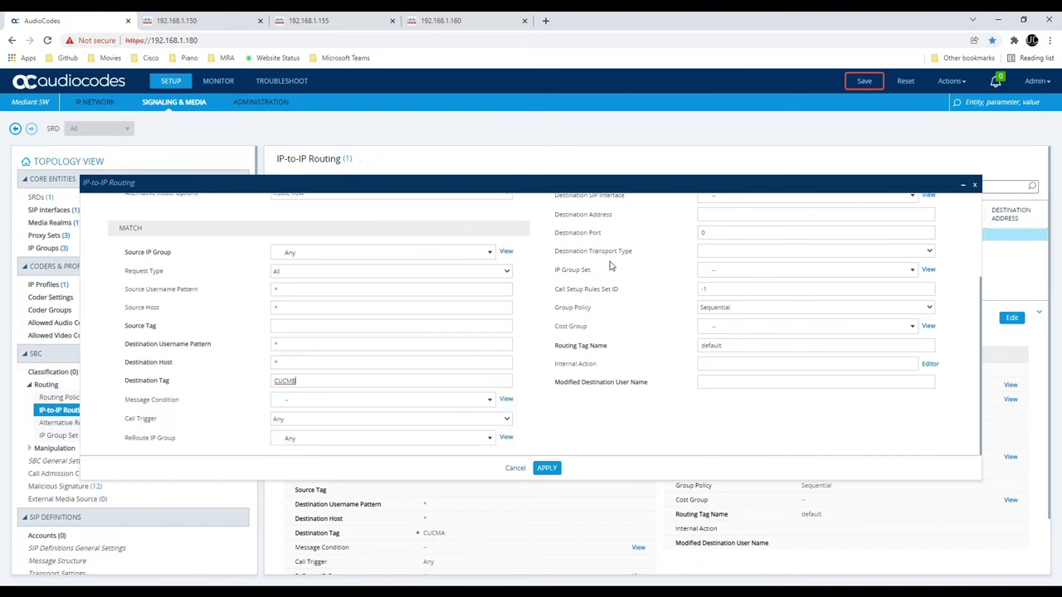
scroll(614, 267, "up", 2)
left_click(735, 287)
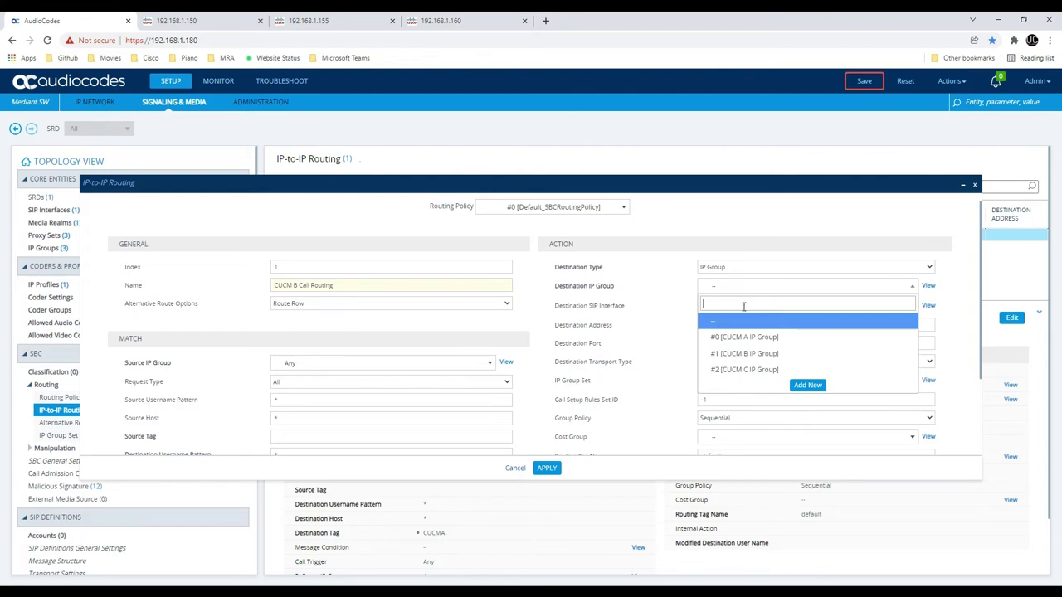
left_click(755, 355)
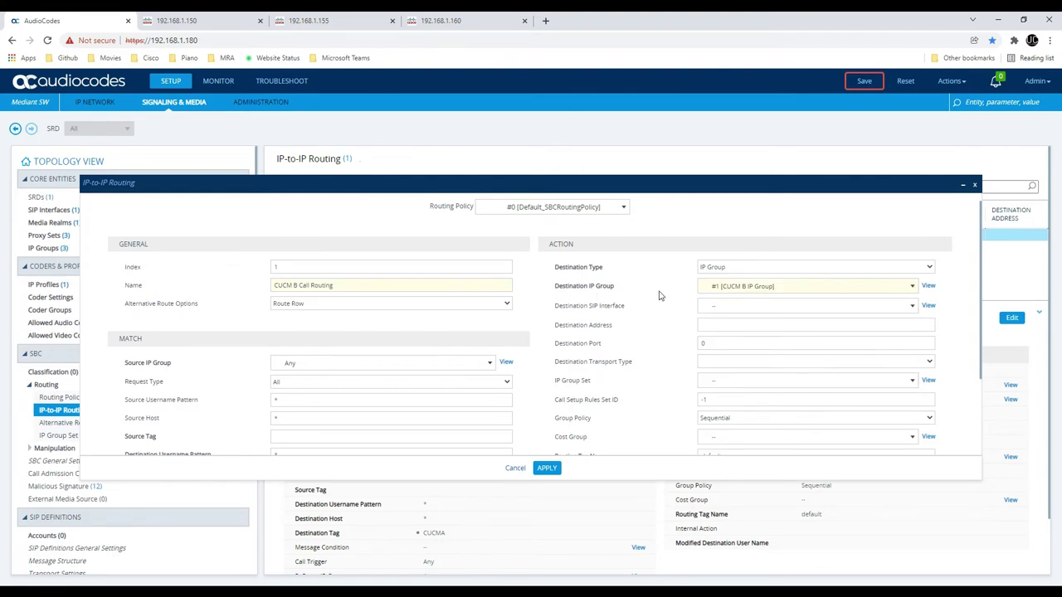
left_click(546, 468)
Create a new routing rule named CUCM C Call Routing with Destination Tag CUCMC
left_click(277, 189)
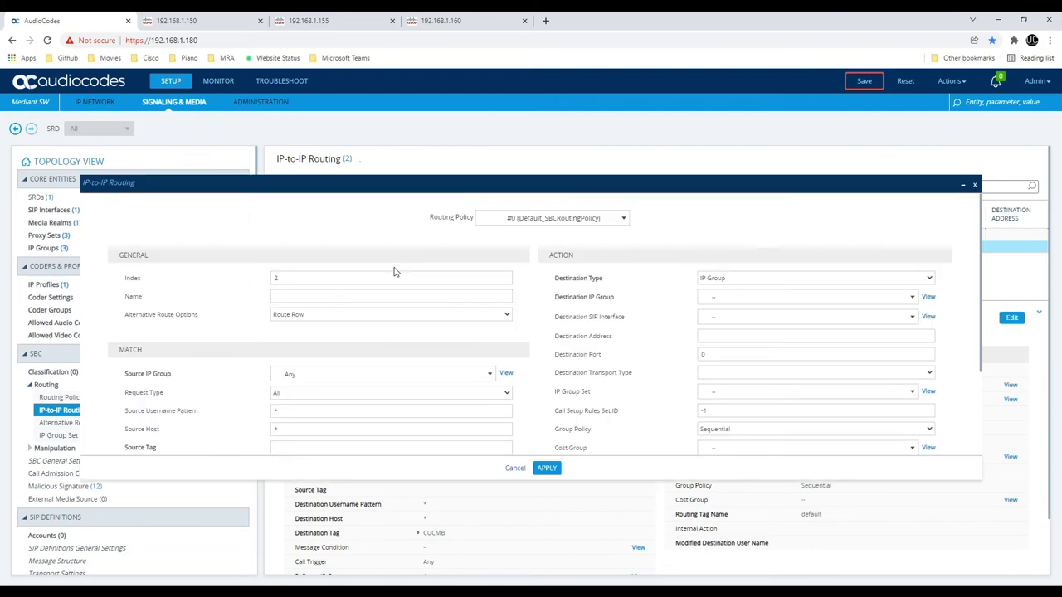
left_click(368, 297)
type("CUCM B Call Routing")
scroll(316, 340, "down", 3)
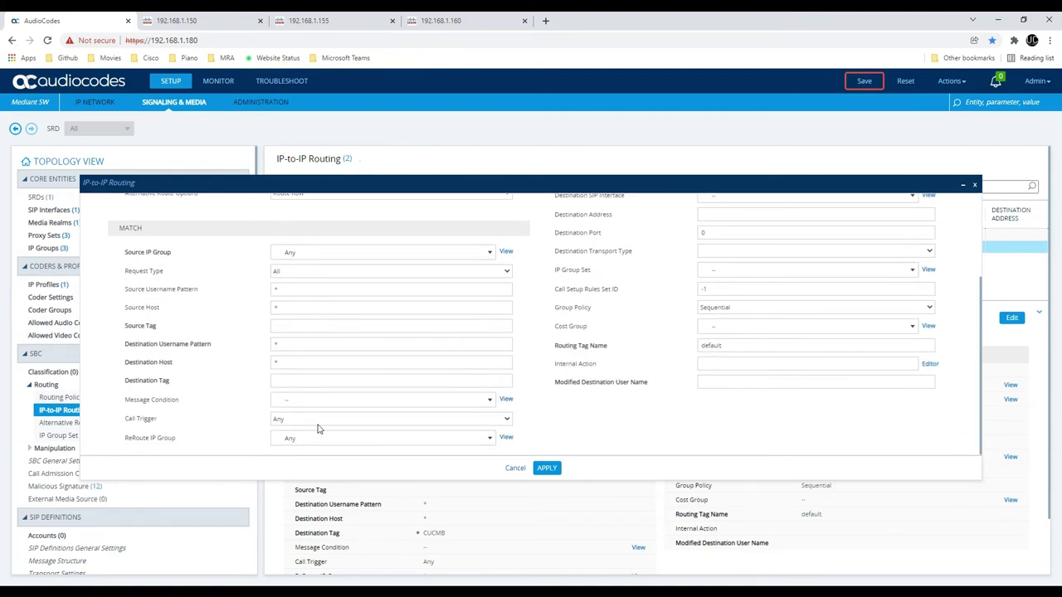
left_click(306, 380)
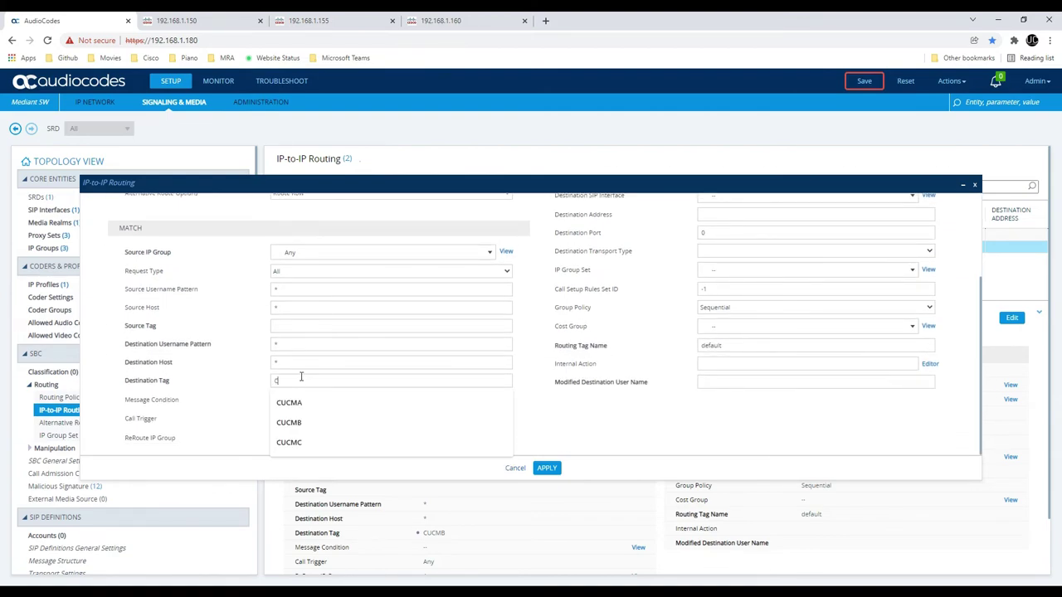
type("CUCMC")
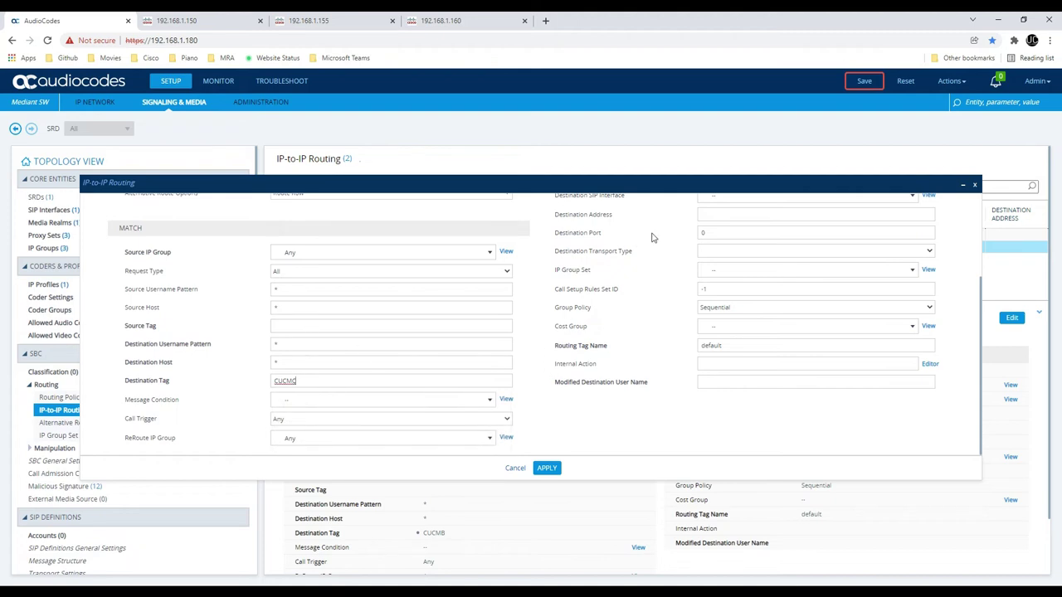
Keep IP Group as destination type, choose #2 CUCM C IP Group, and apply
scroll(651, 238, "up", 3)
left_click(744, 278)
left_click(759, 258)
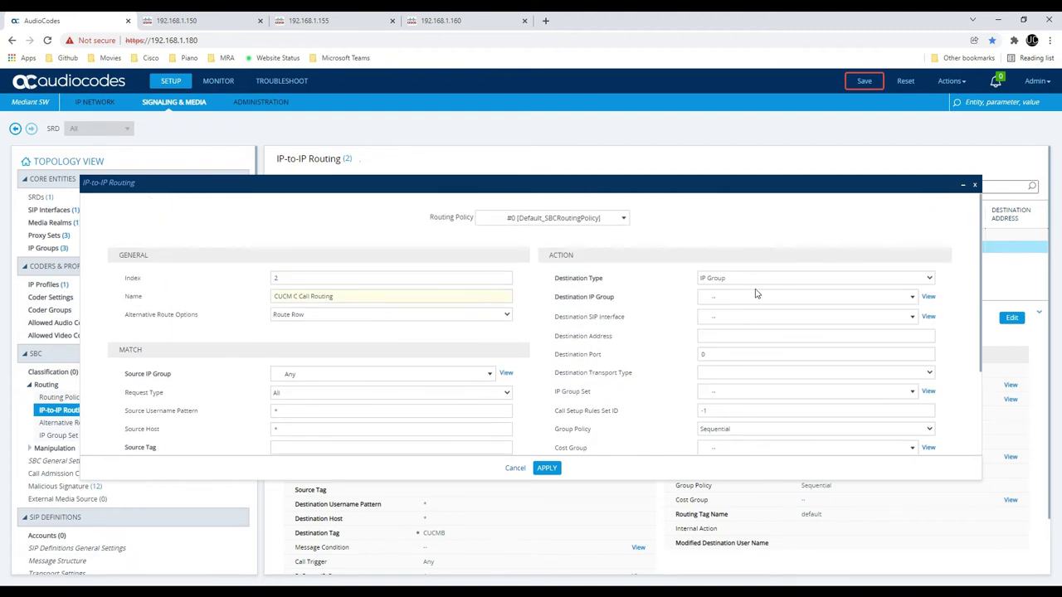
left_click(756, 295)
left_click(757, 383)
left_click(547, 469)
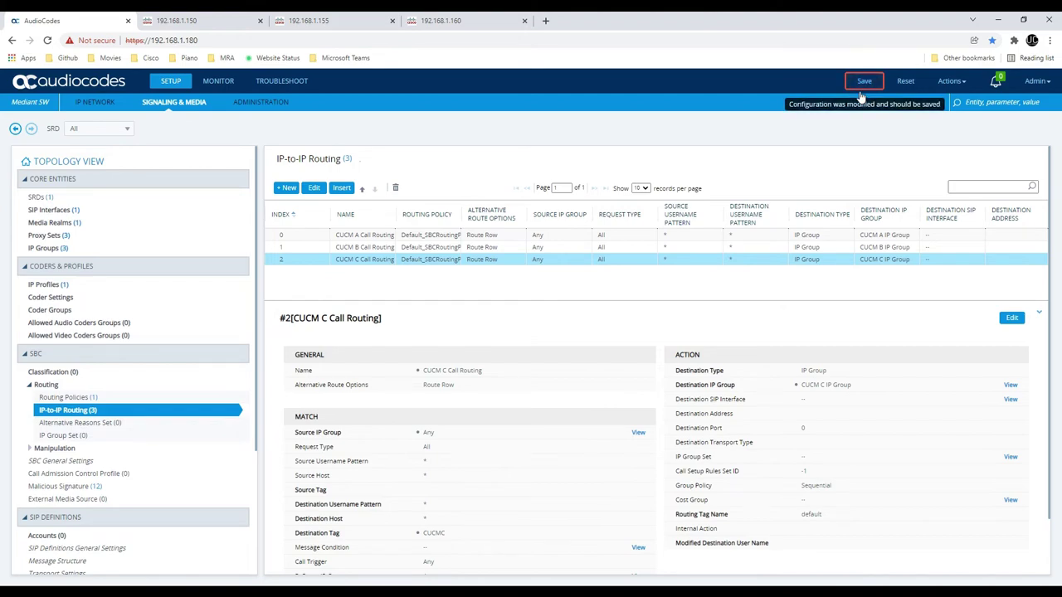
Save the SBC configuration to the device and switch to the CUCM C server page
left_click(863, 83)
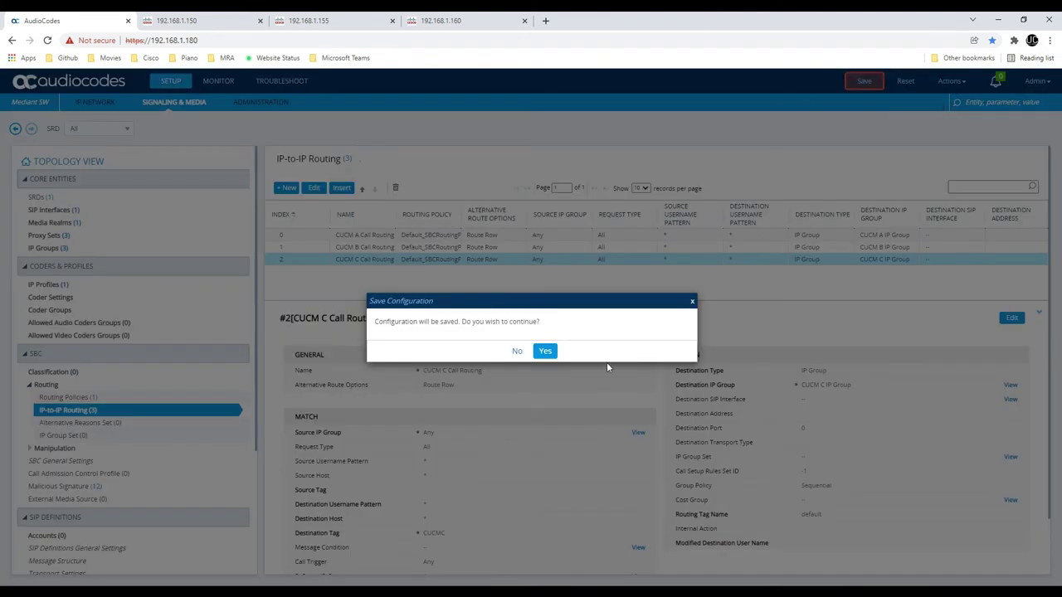
key("Return")
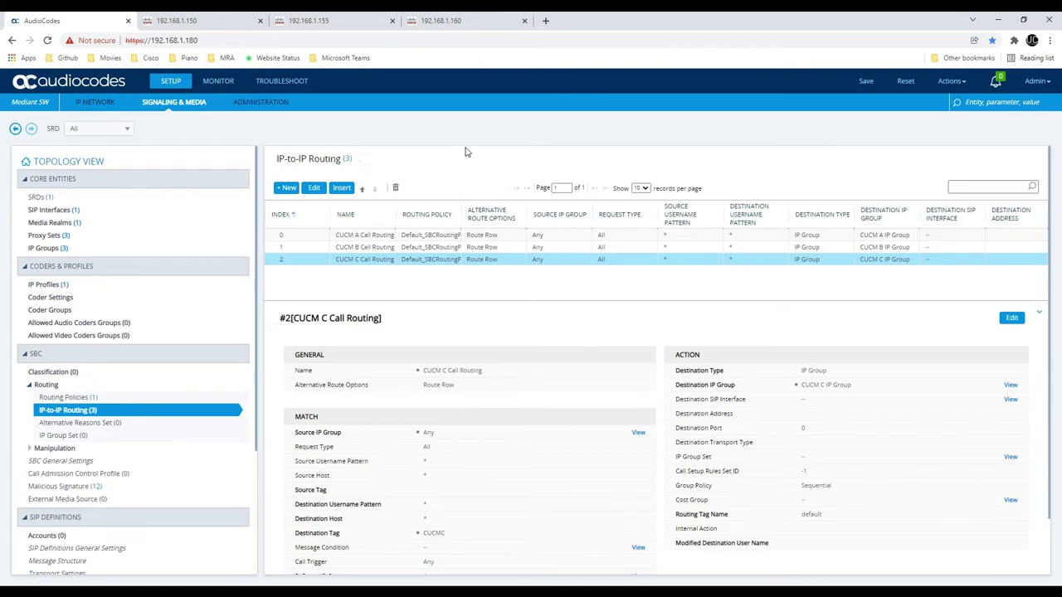
left_click(427, 17)
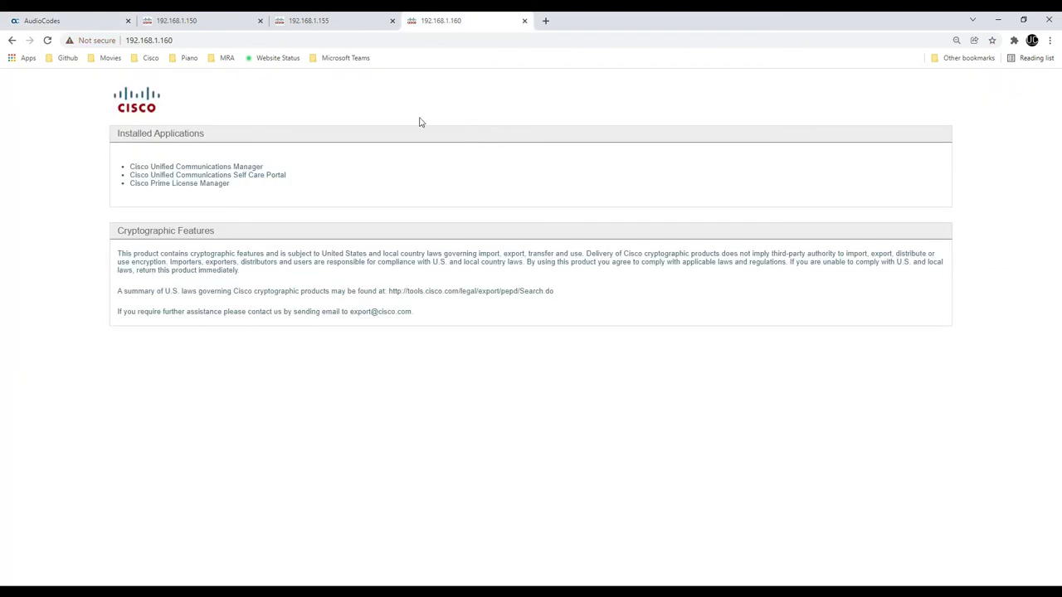
Sign in to Cisco Unified Communications Manager administration
left_click(256, 167)
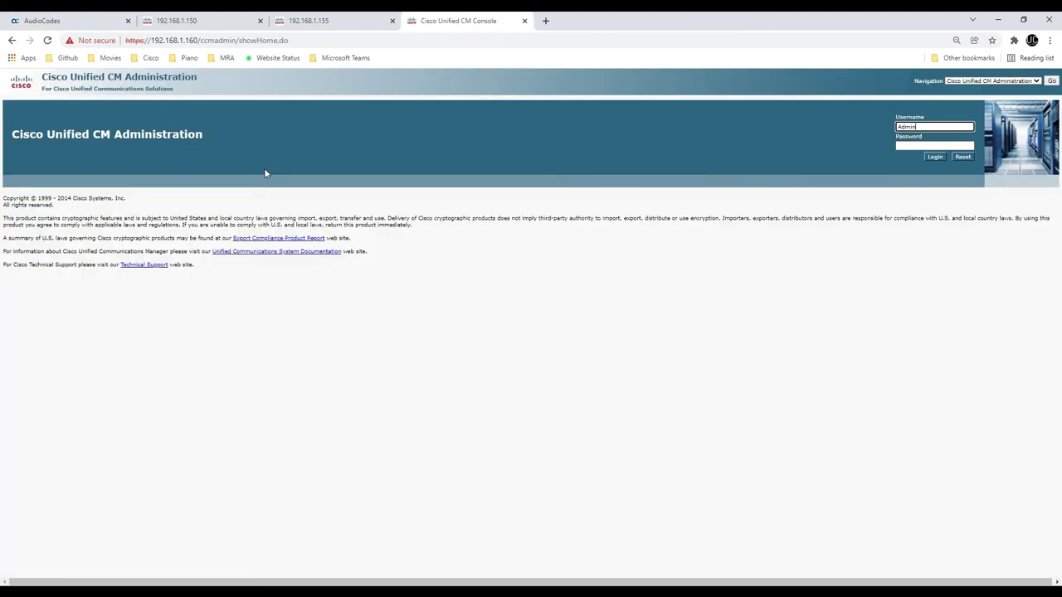
key("Tab")
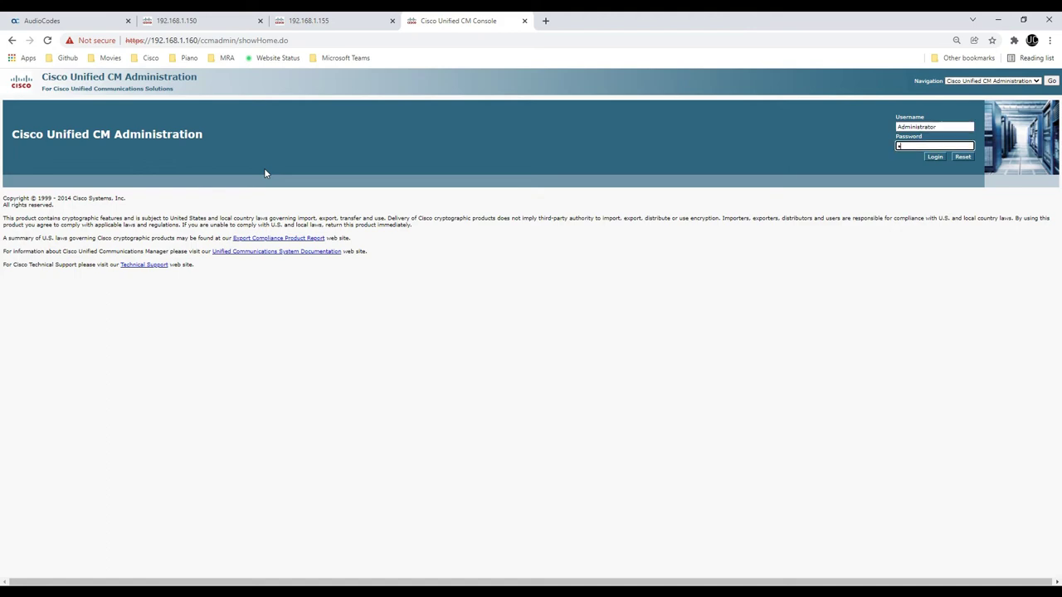
key("Return")
Open the Trunk-To-Audiocodes trunk and check its destination address 192.168.1.180
mouse_move(213, 101)
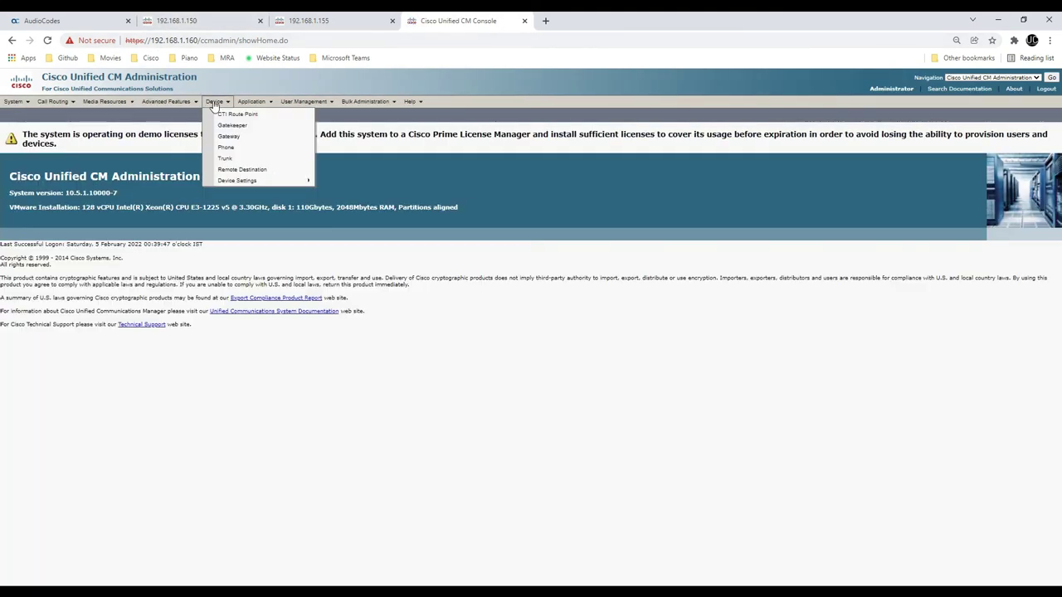
left_click(223, 160)
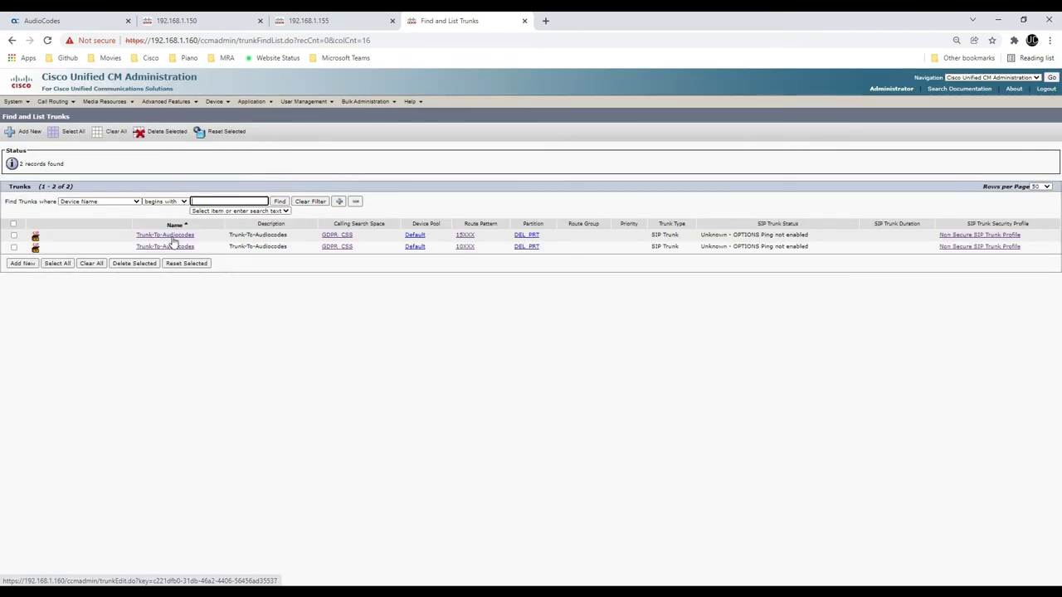
left_click(173, 236)
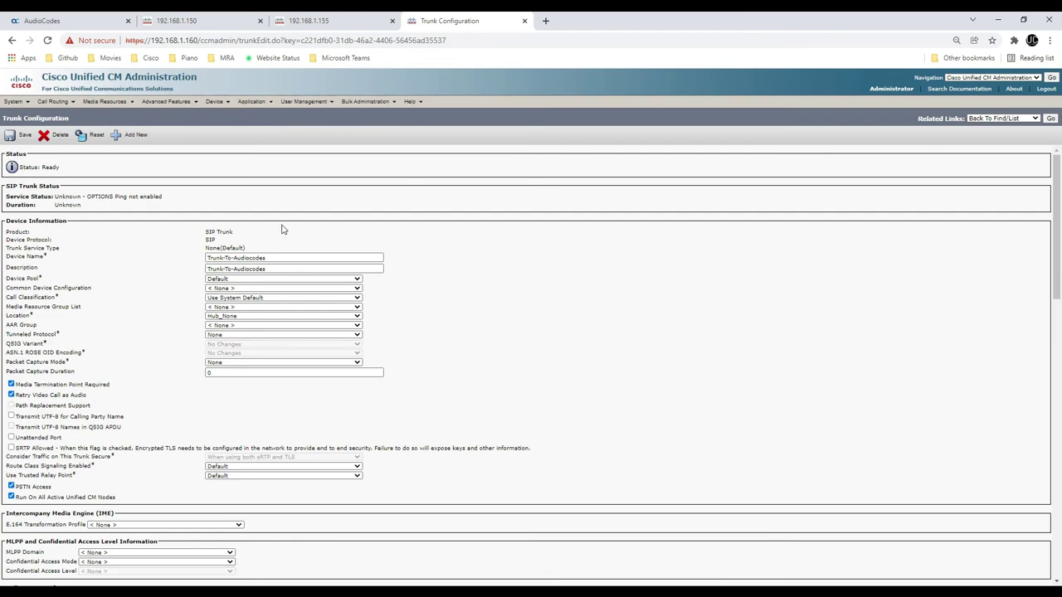
scroll(287, 232, "down", 1)
scroll(291, 234, "up", 1)
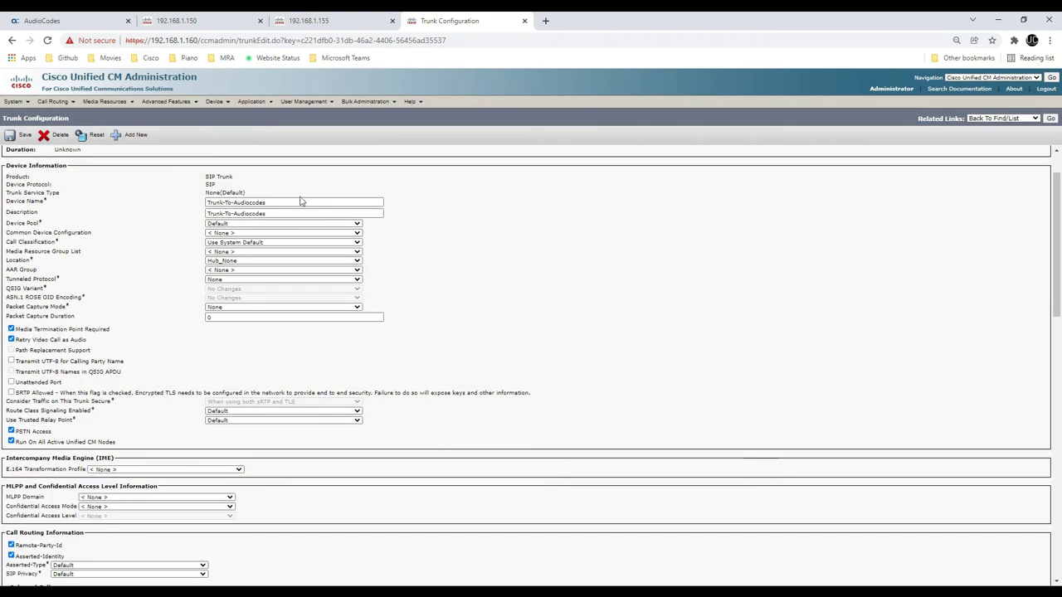
scroll(305, 212, "down", 1)
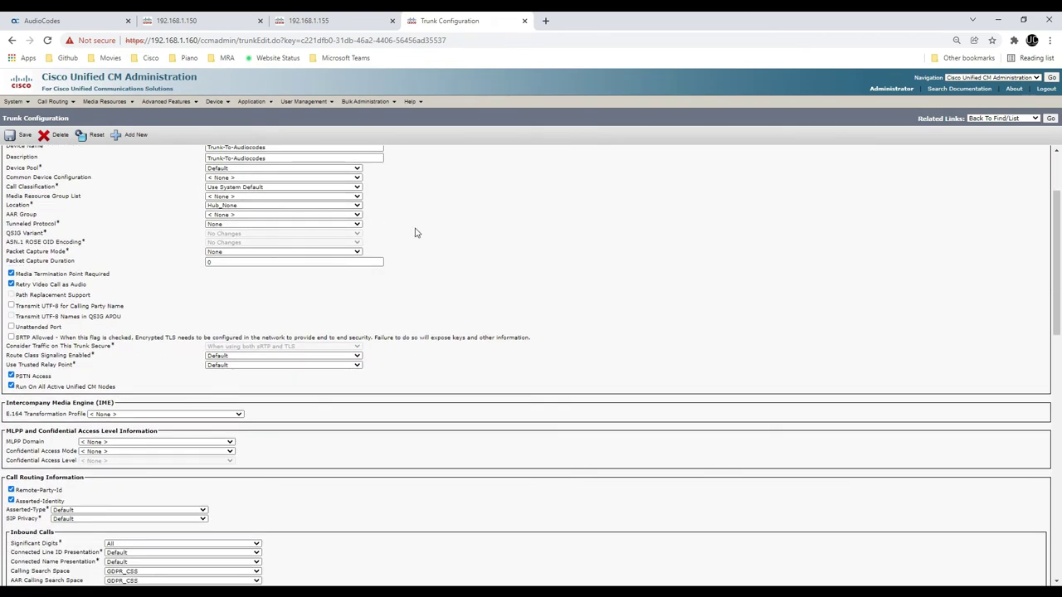
scroll(416, 233, "down", 4)
scroll(418, 232, "down", 10)
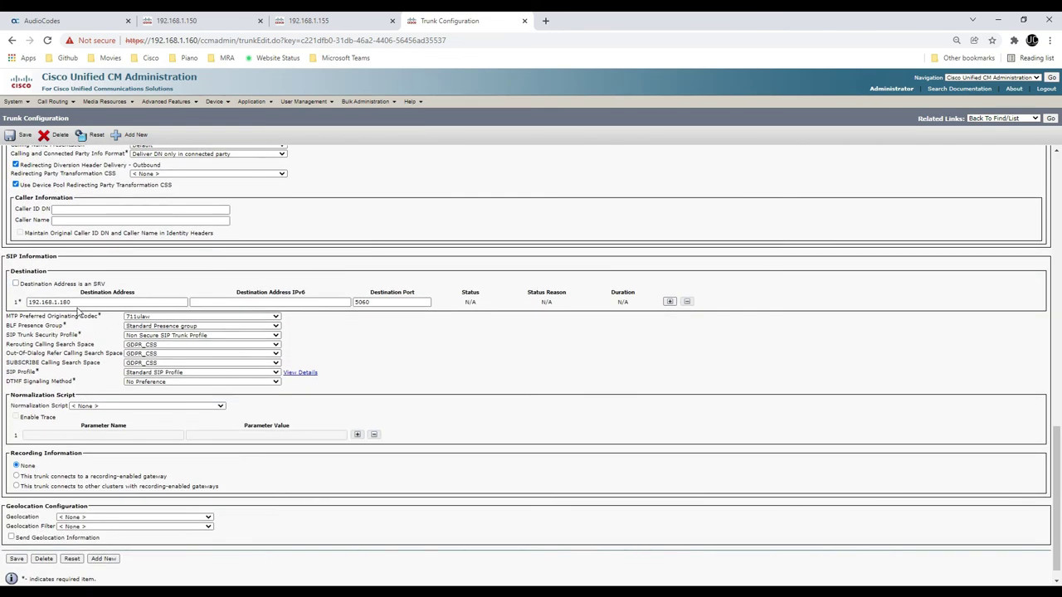
left_click_drag(28, 302, 193, 305)
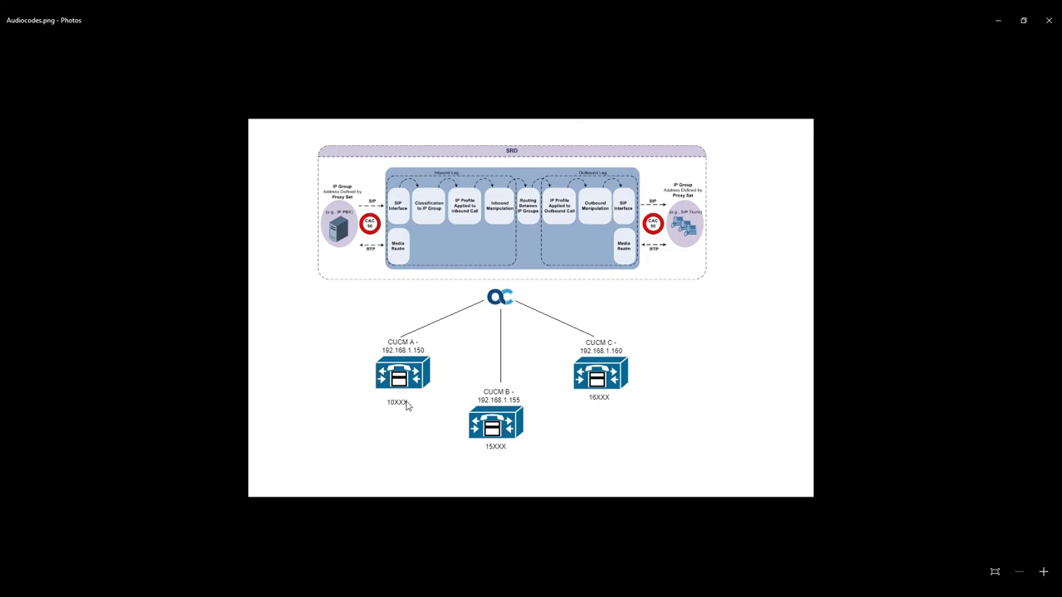
key("alt+Tab")
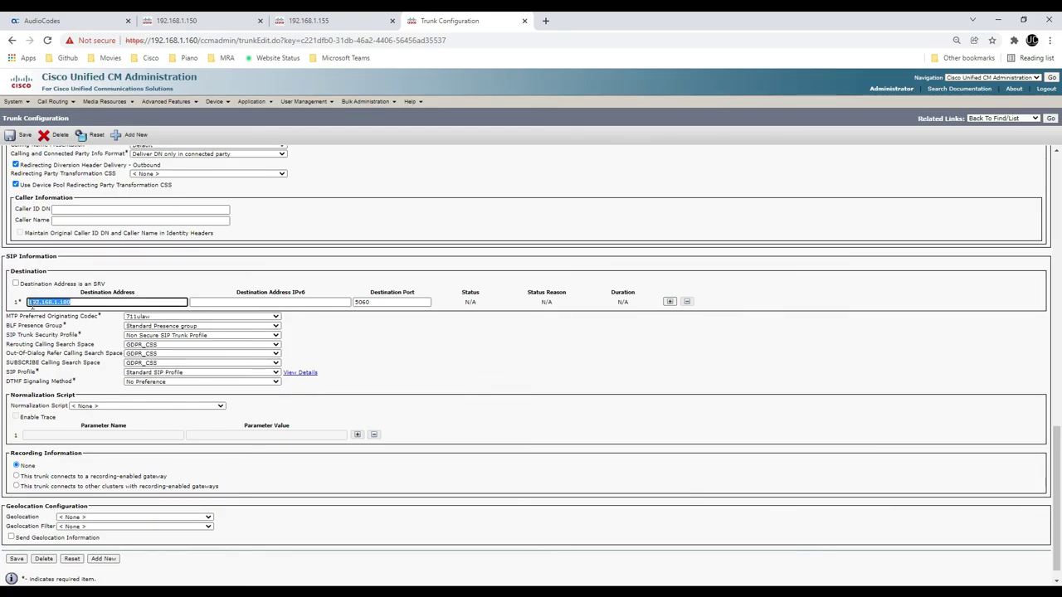
List all route patterns under Call Routing > Route/Hunt > Route Pattern
left_click(52, 101)
mouse_move(131, 150)
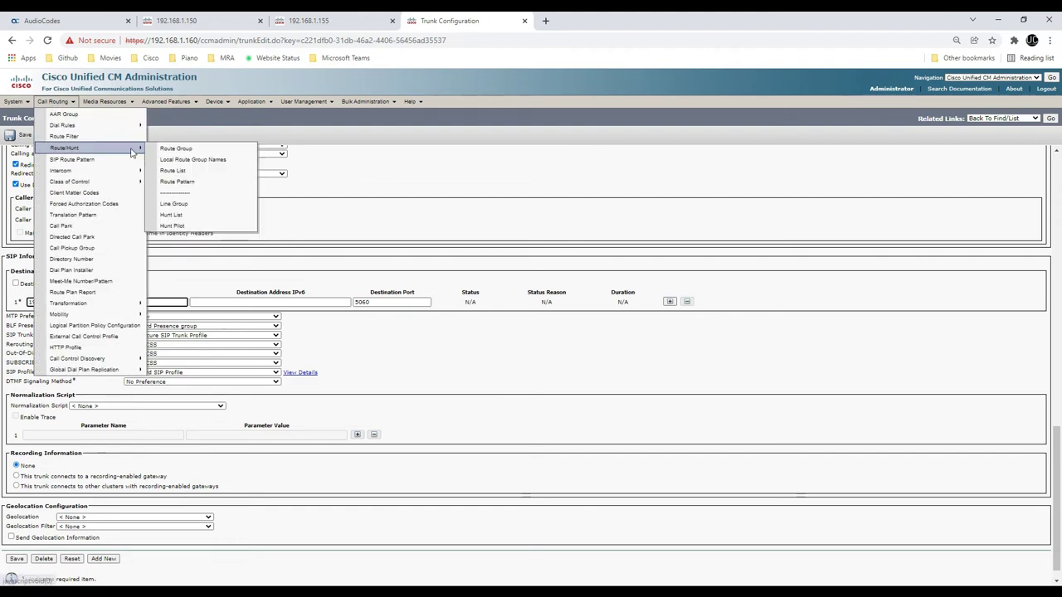
left_click(177, 181)
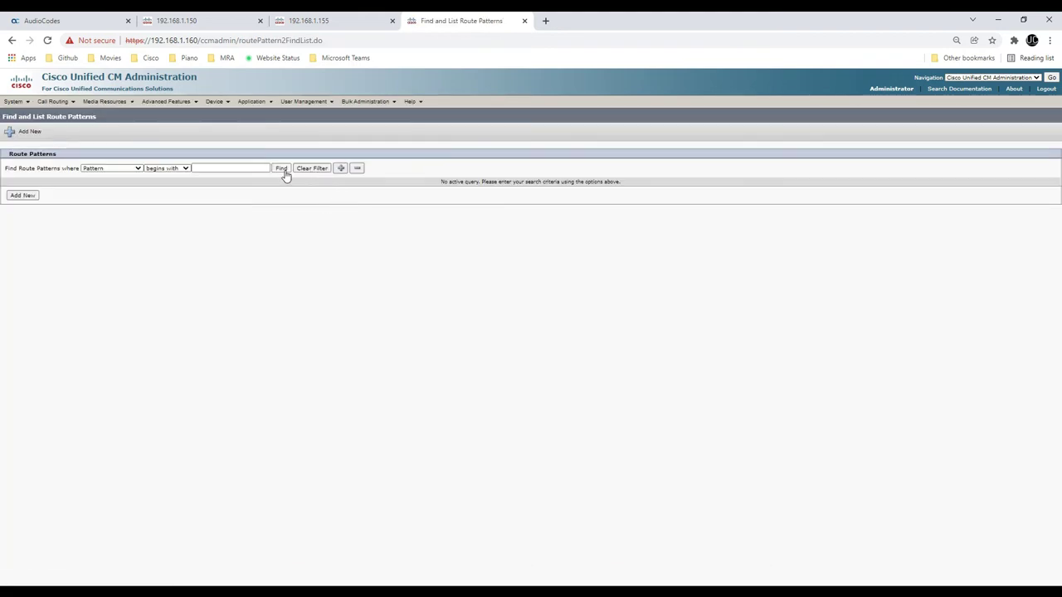
left_click(283, 170)
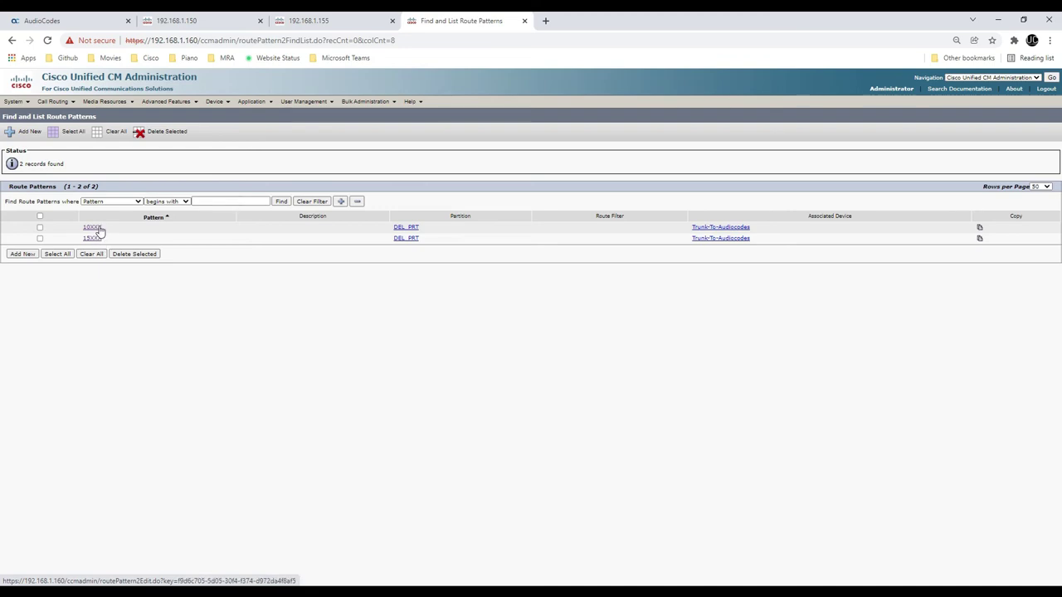
Open the patterns' Trunk-To-Audiocodes device and confirm its destination 192.168.1.180
left_click(714, 229)
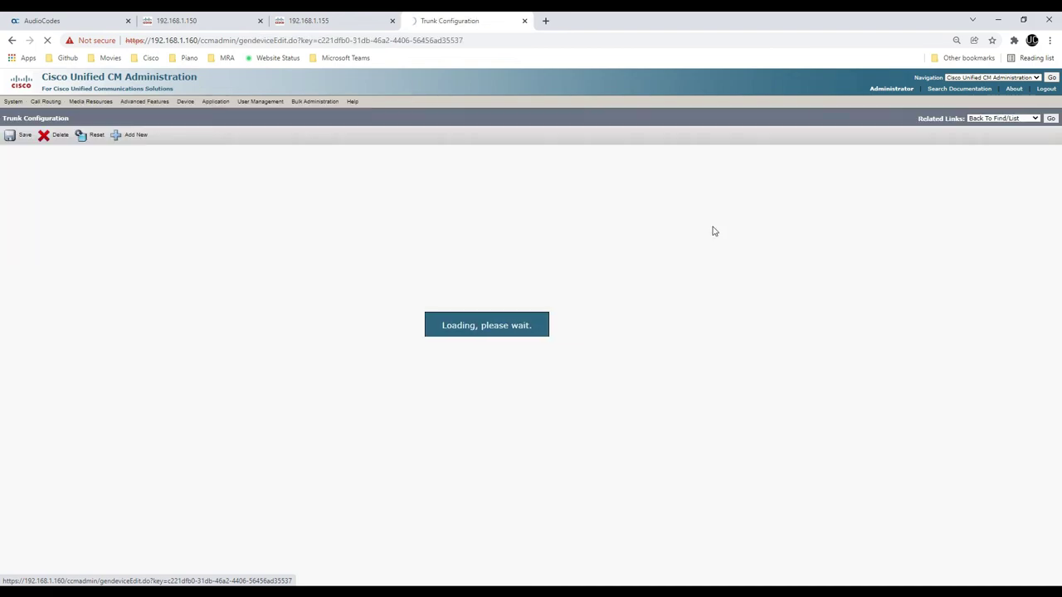
scroll(257, 379, "down", 15)
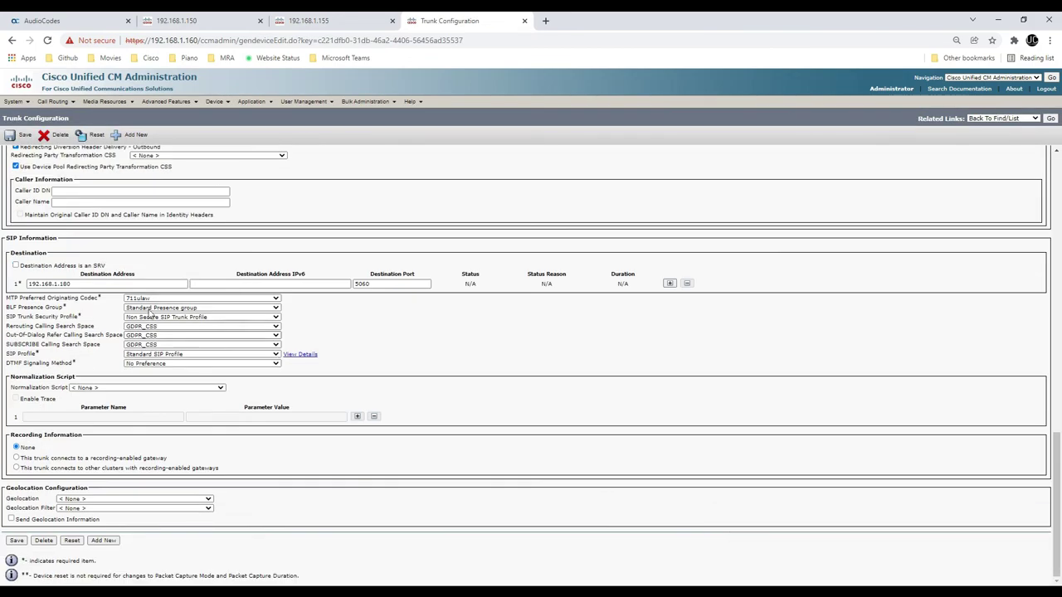
left_click_drag(184, 283, 25, 287)
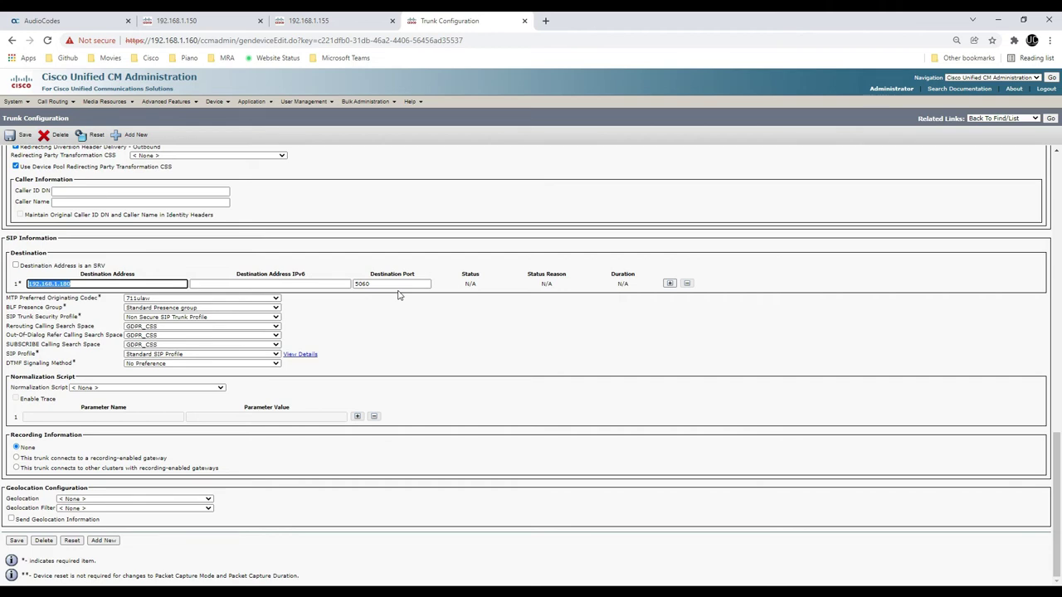
key("Return")
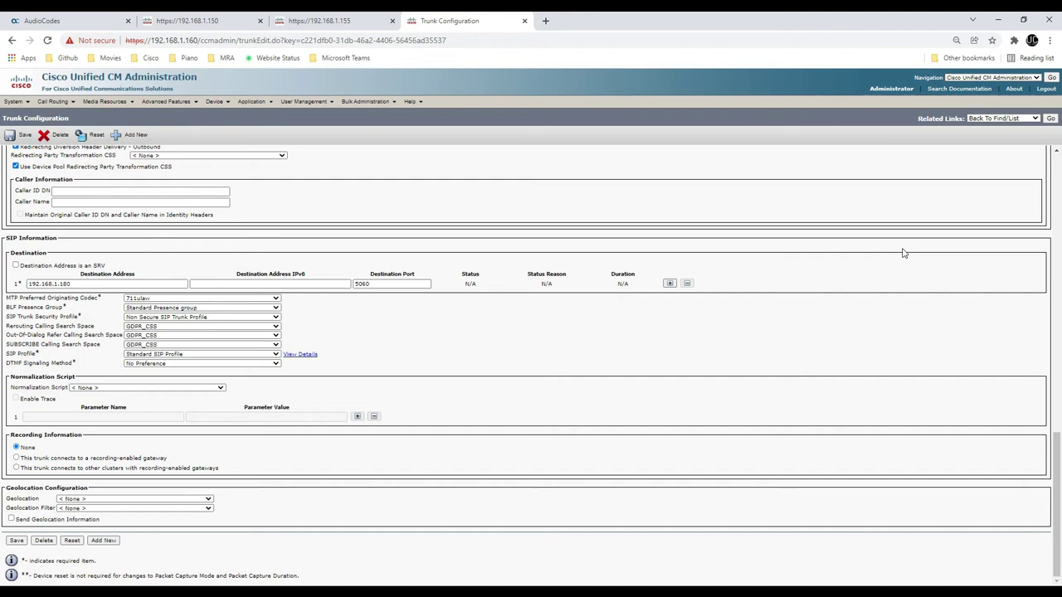
left_click(331, 583)
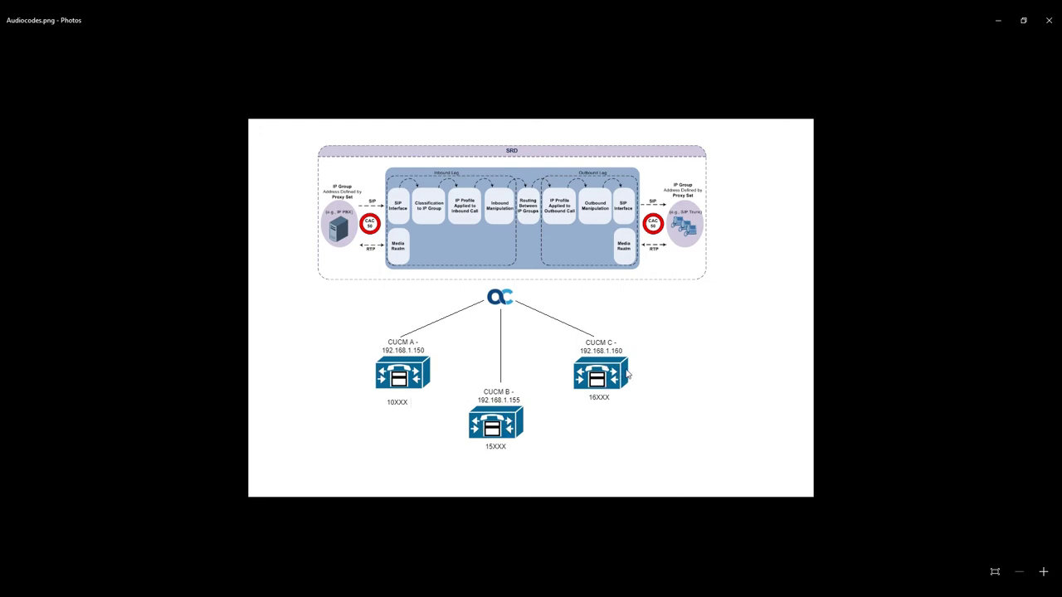
Minimize the Audiocodes.png diagram in Photos to return to the trunk configuration page
left_click(1004, 24)
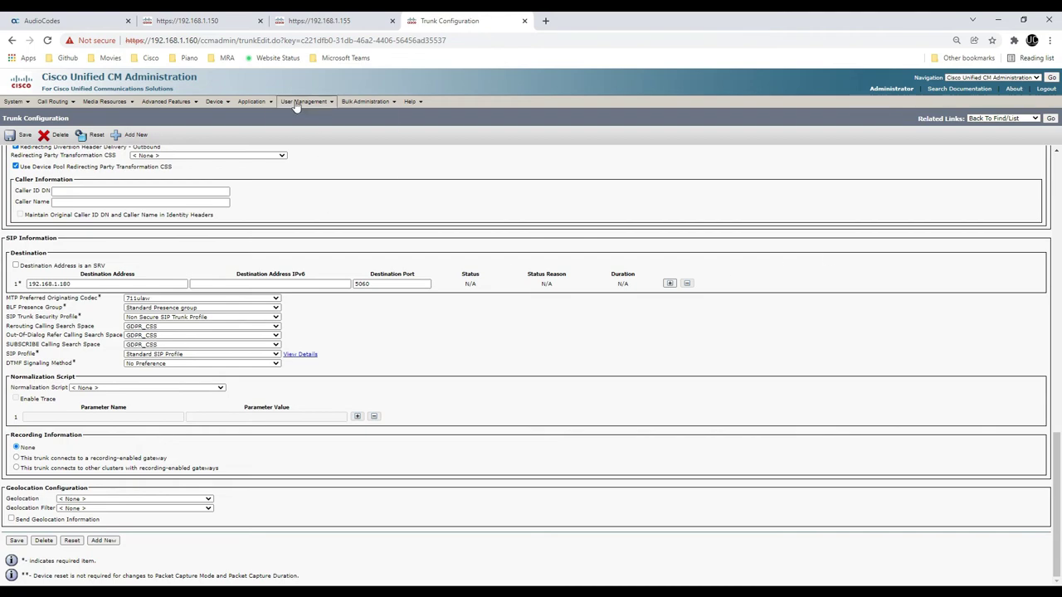
Go to the AudioCodes Message Manipulations table and start a new rule
left_click(105, 18)
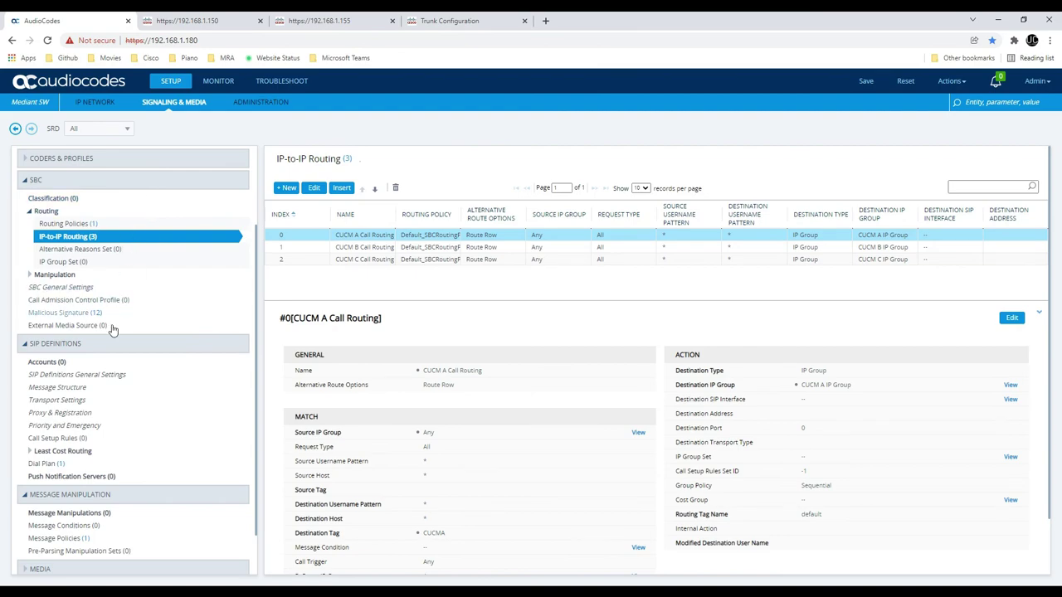
scroll(122, 382, "down", 2)
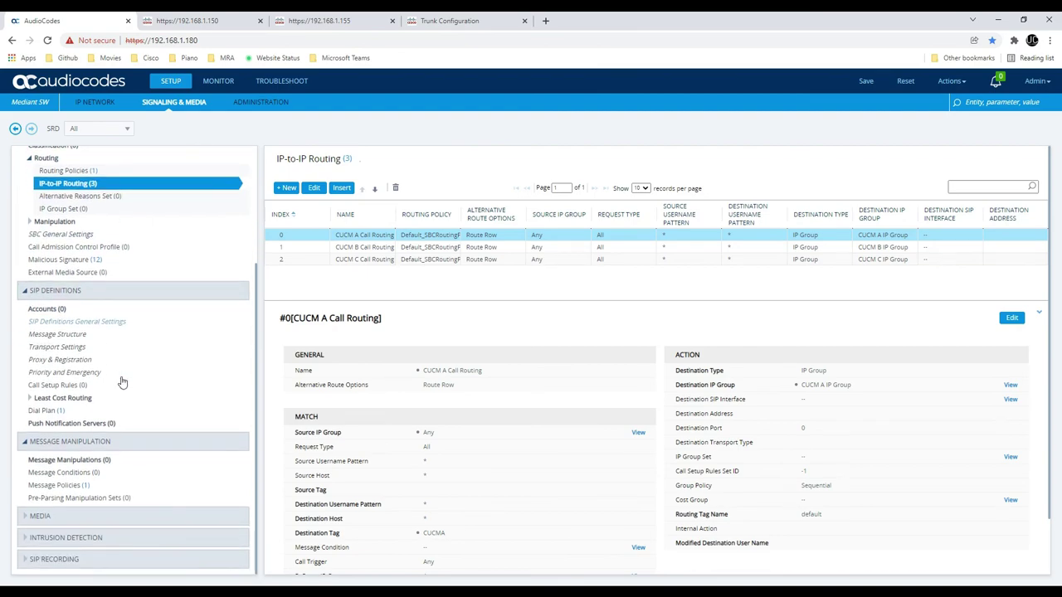
left_click(91, 461)
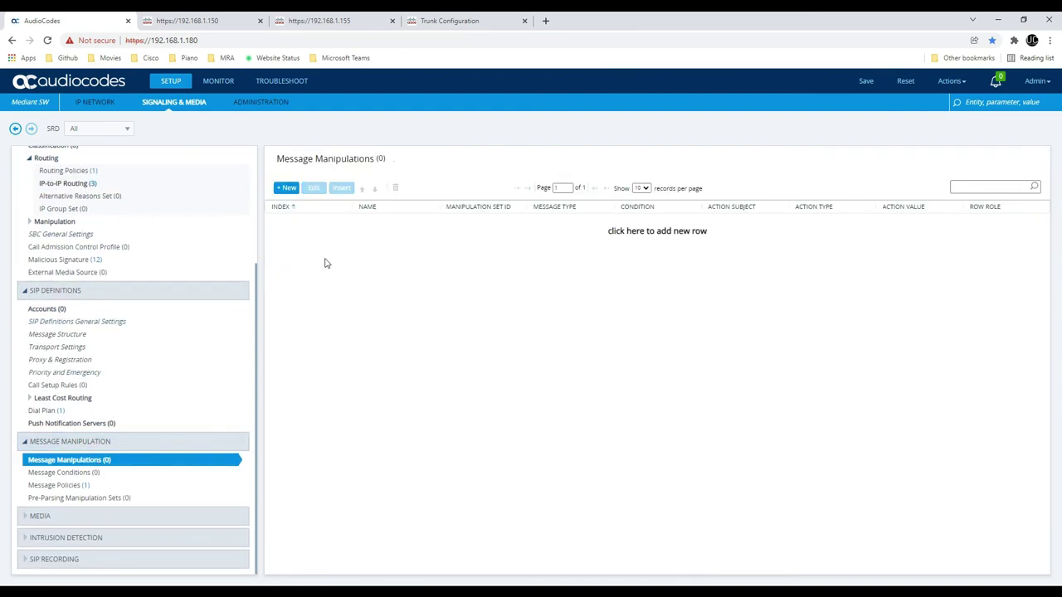
left_click(286, 188)
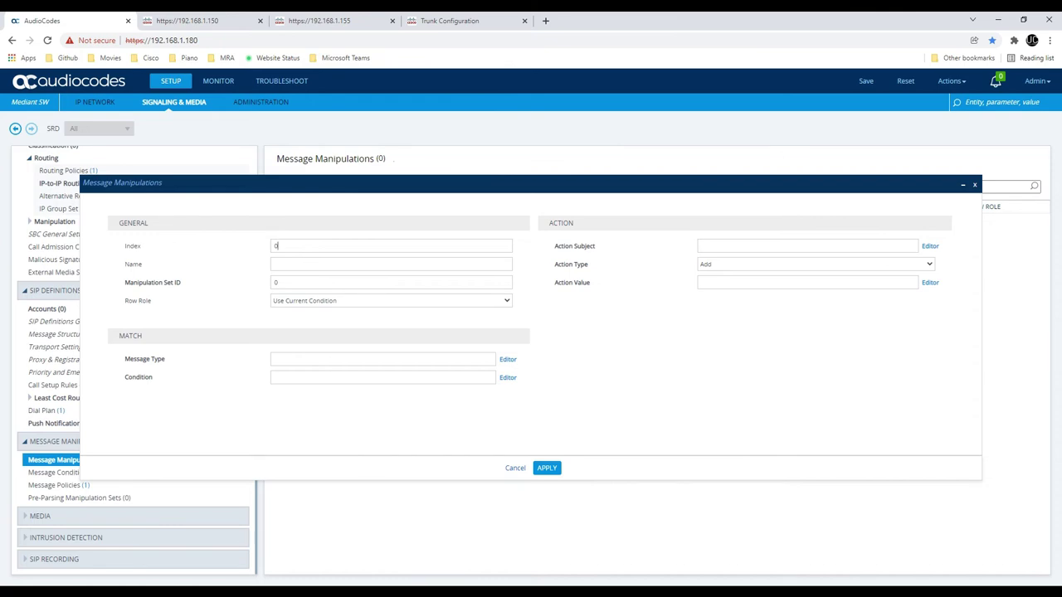
Paste the name 'Change R-URI host toward CUCM' and Message Type Any.Request from the notes
key("alt+Tab")
left_click(724, 201)
left_click_drag(801, 172, 661, 169)
key("ctrl+c")
left_click(394, 272)
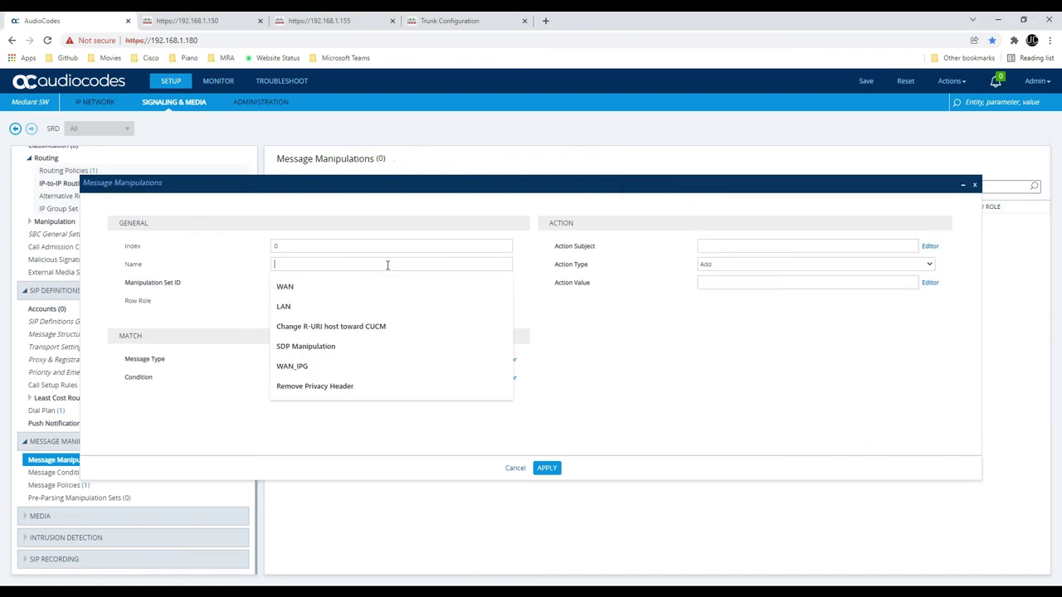
key("ctrl+v")
key("alt+Tab")
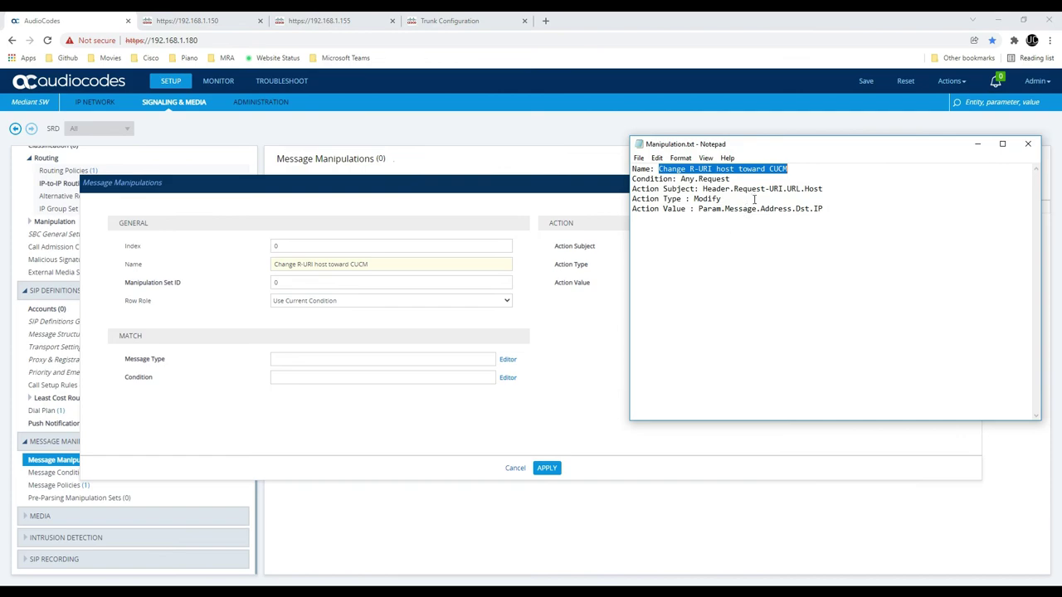
left_click_drag(737, 182, 679, 181)
key("ctrl+c")
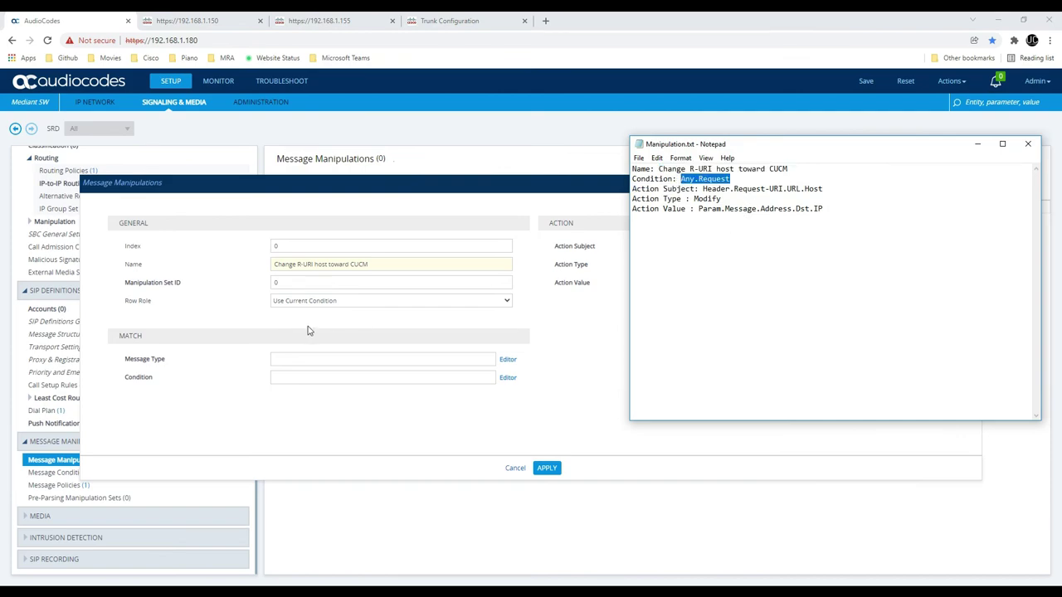
left_click(303, 360)
key("ctrl+v")
Paste Action Subject Header.Request-URI.URL.Host and Action Value Param.Message.Address.Dst.IP
key("alt+Tab")
left_click_drag(822, 189, 707, 189)
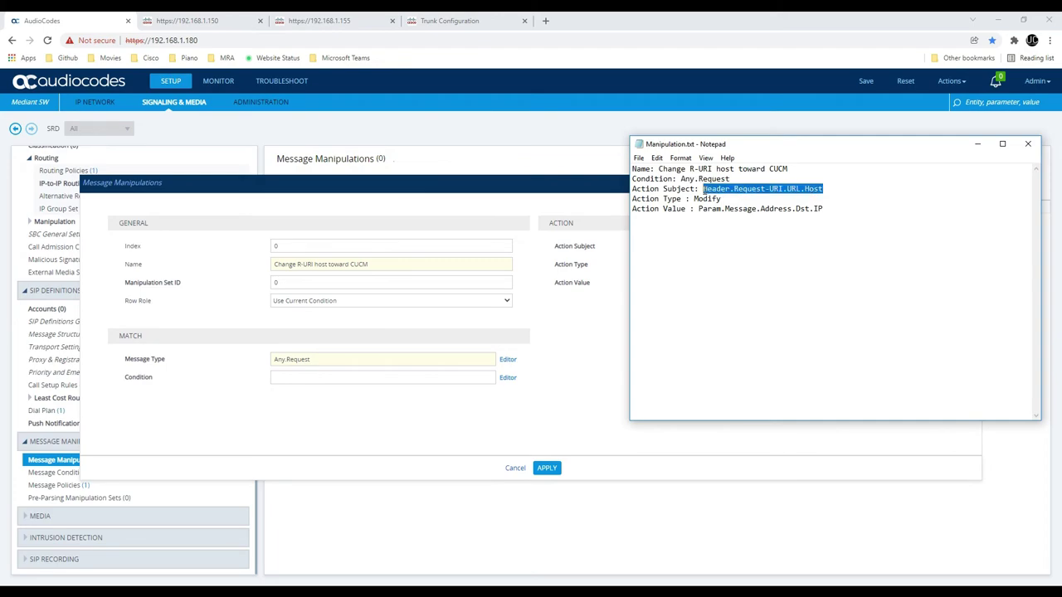
left_click(598, 262)
left_click(746, 249)
type("Header.Request-URI.URL.Host")
key("alt+Tab")
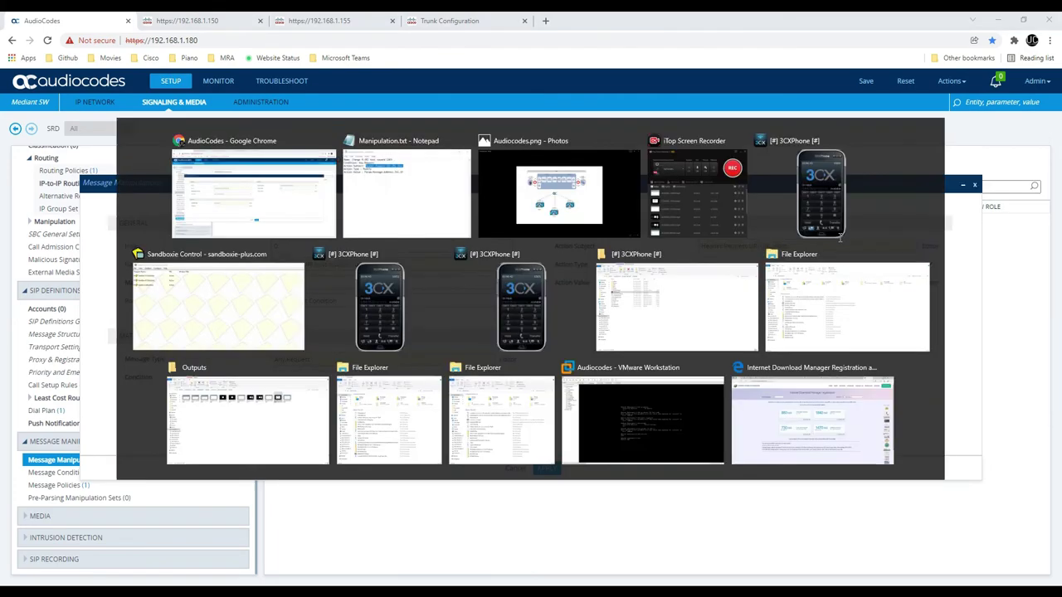
left_click_drag(827, 209, 698, 208)
key("ctrl+c")
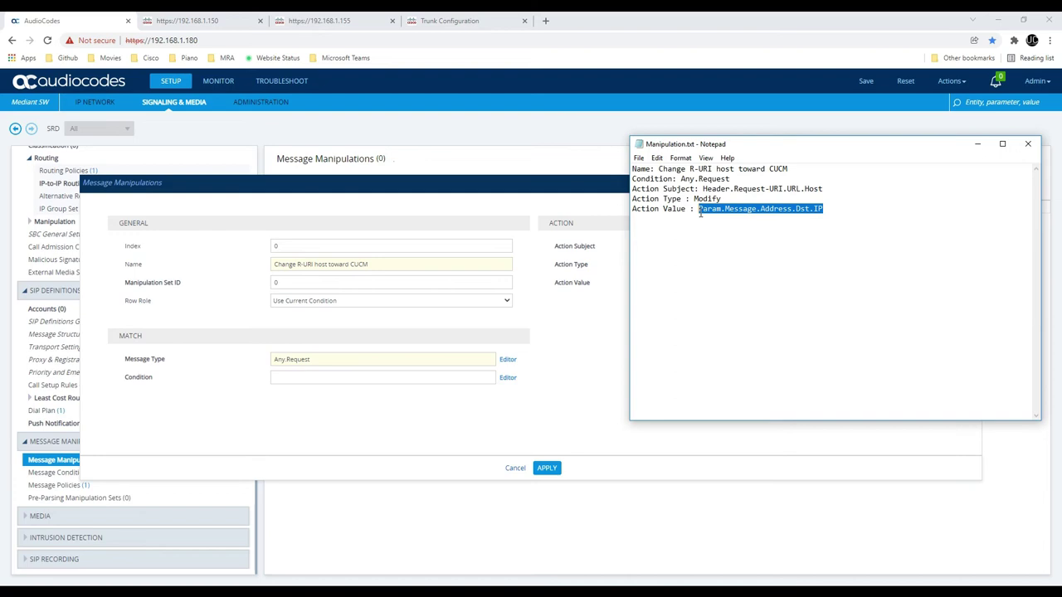
left_click(633, 286)
left_click(698, 286)
key("ctrl+v")
Set Action Type to Modify and Manipulation Set ID to 2, then apply the rule
left_click(730, 264)
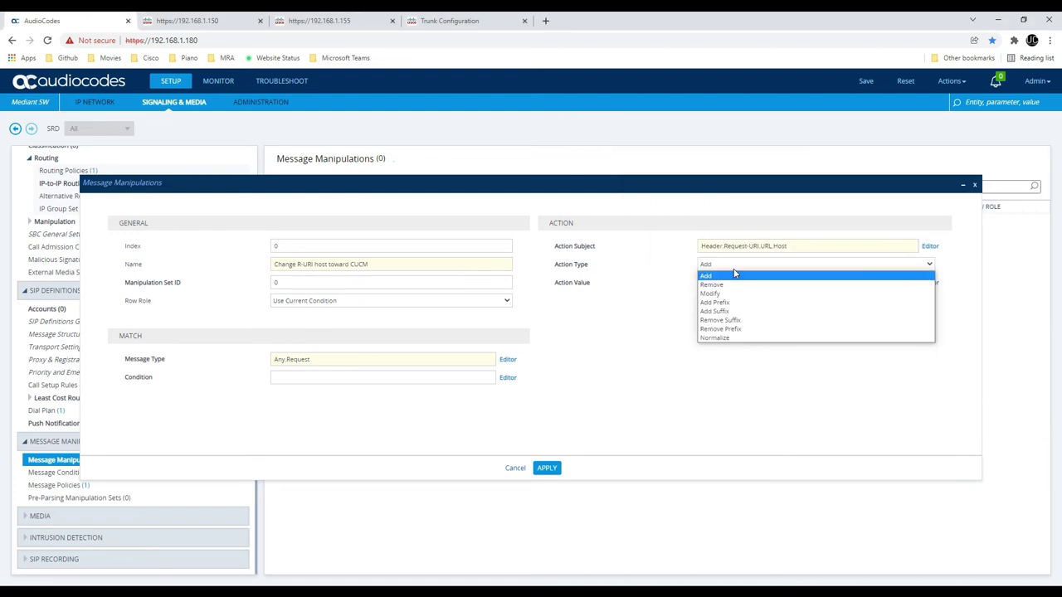
left_click(732, 294)
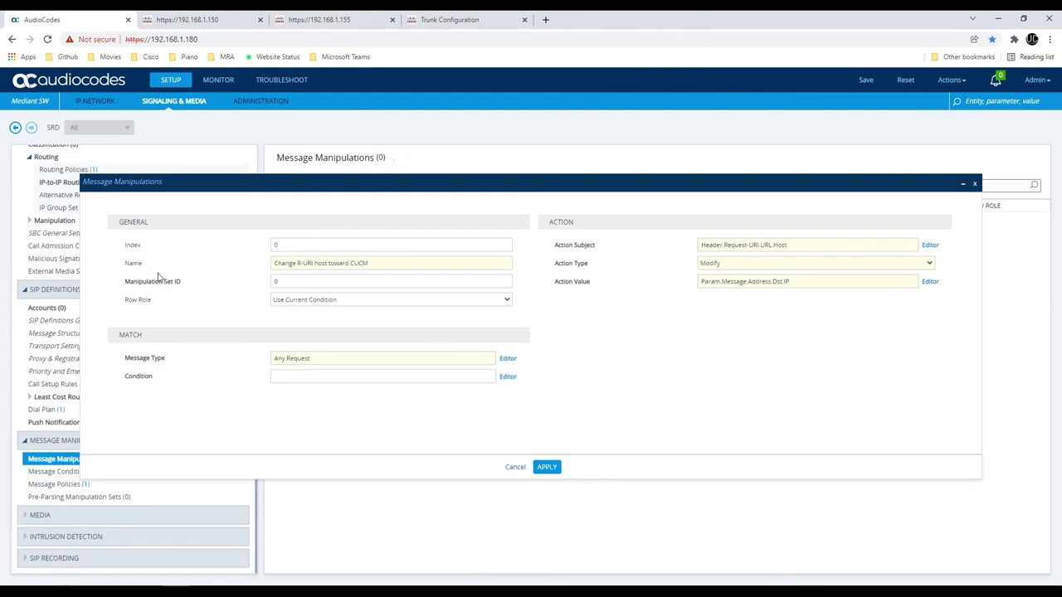
left_click_drag(159, 283, 182, 287)
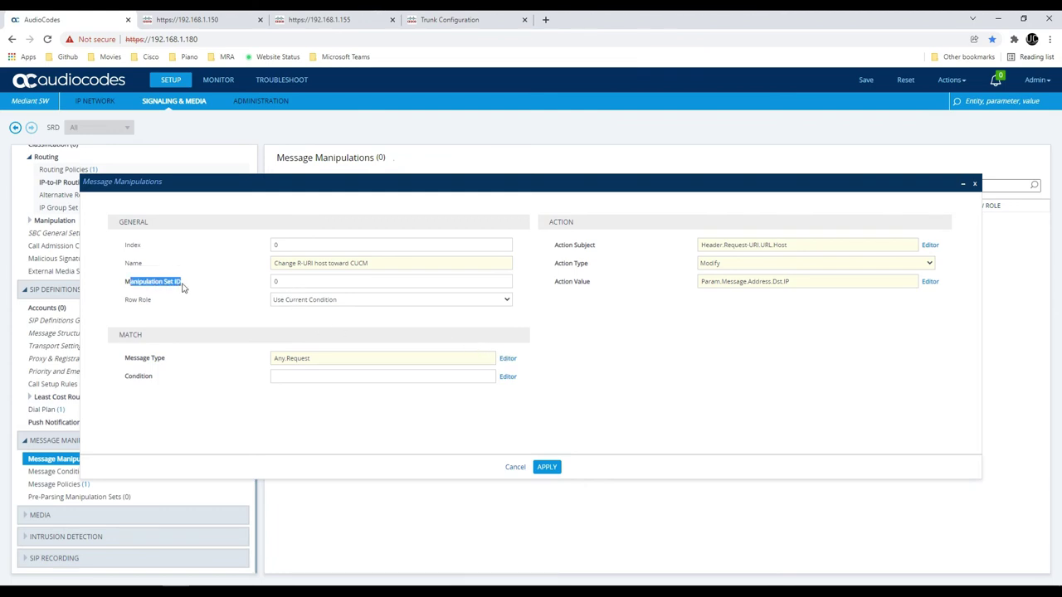
left_click(294, 284)
double_click(272, 282)
left_click(545, 467)
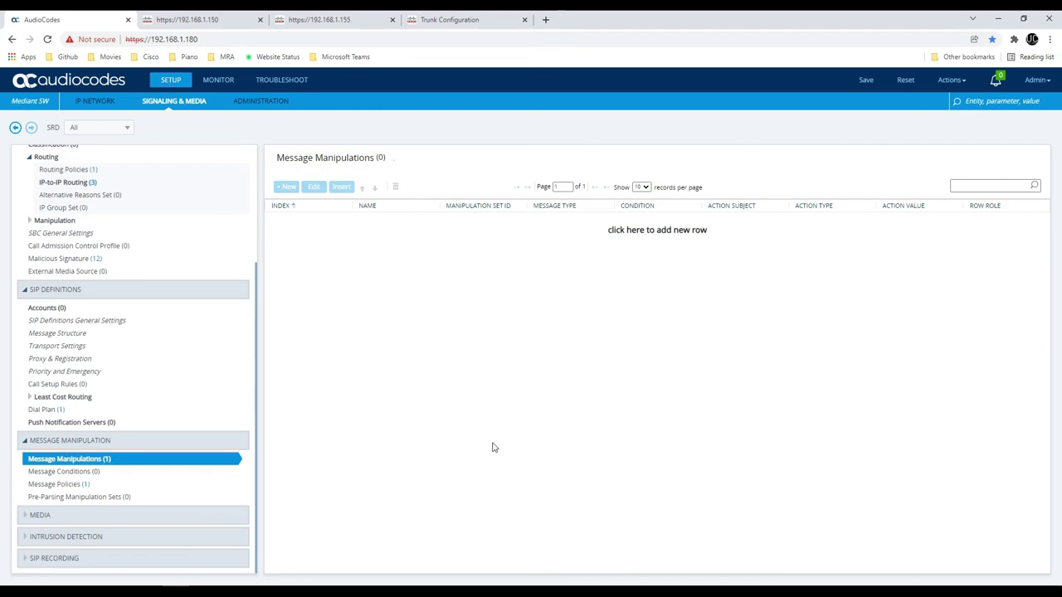
Set CUCM A IP Group's Outbound Message Manipulation Set to 2
scroll(183, 245, "up", 3)
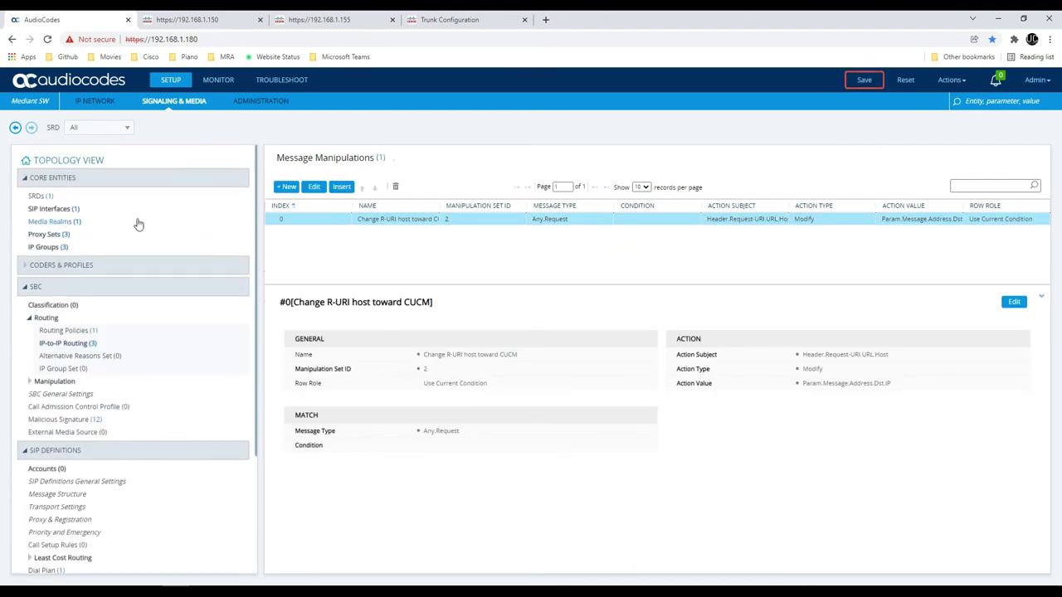
left_click(82, 247)
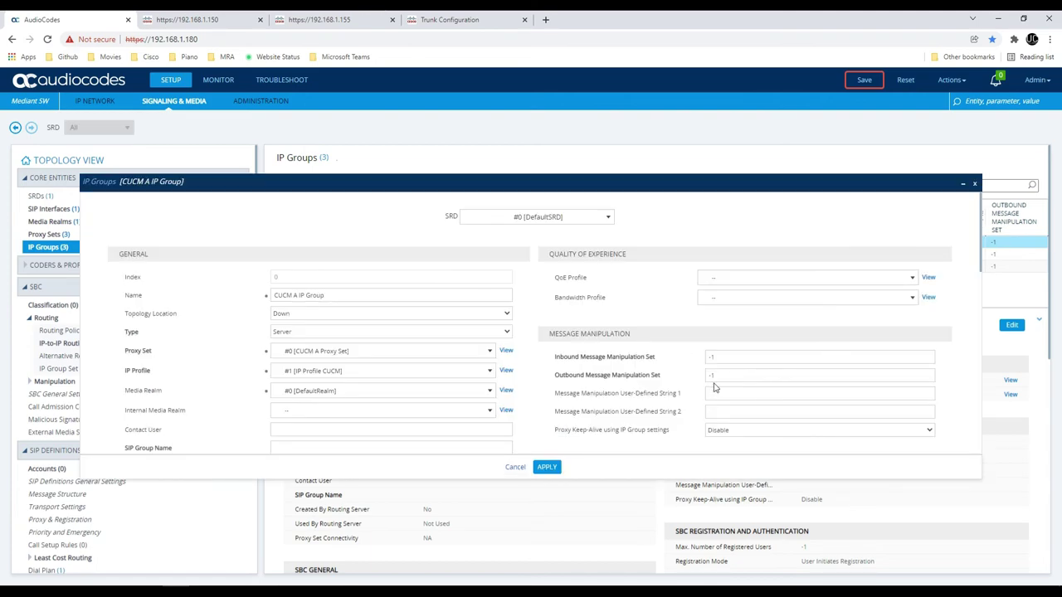
double_click(719, 376)
type("2")
left_click(547, 467)
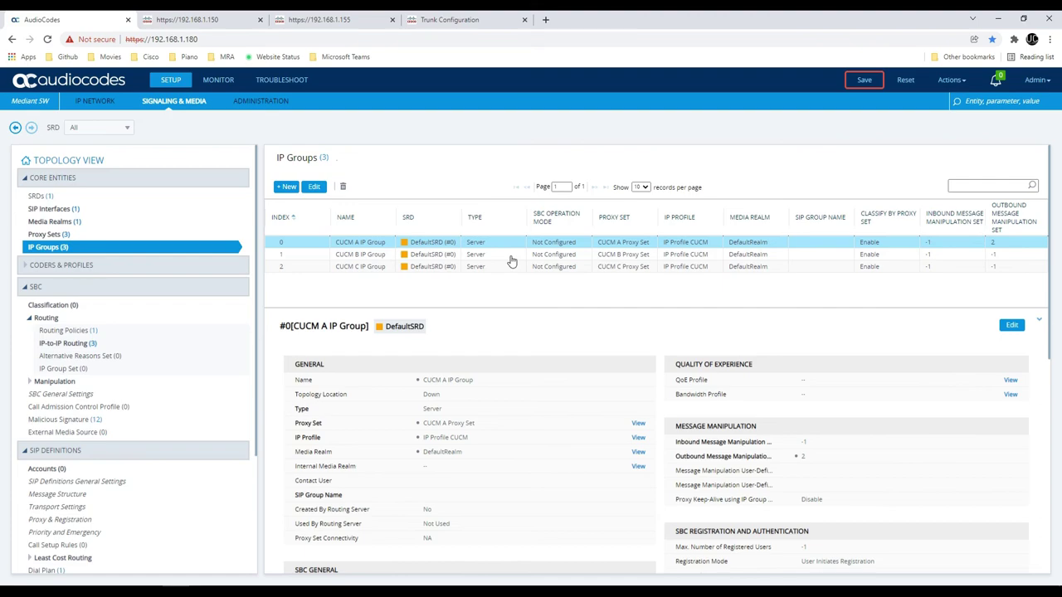
Apply outbound manipulation set 2 to CUCM B and CUCM C, then return to Message Manipulations
double_click(511, 254)
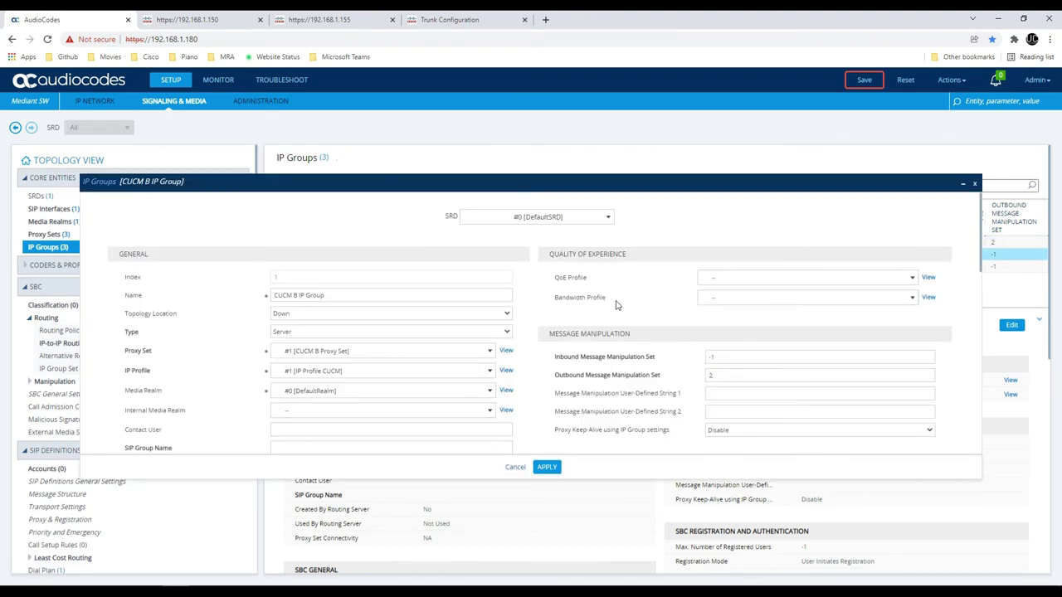
left_click(545, 472)
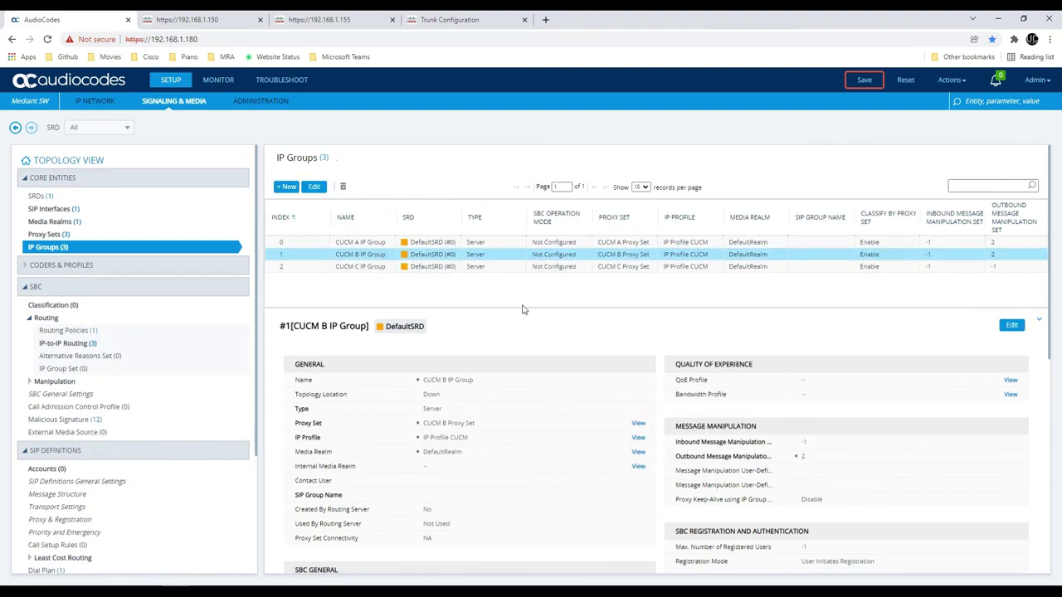
double_click(490, 267)
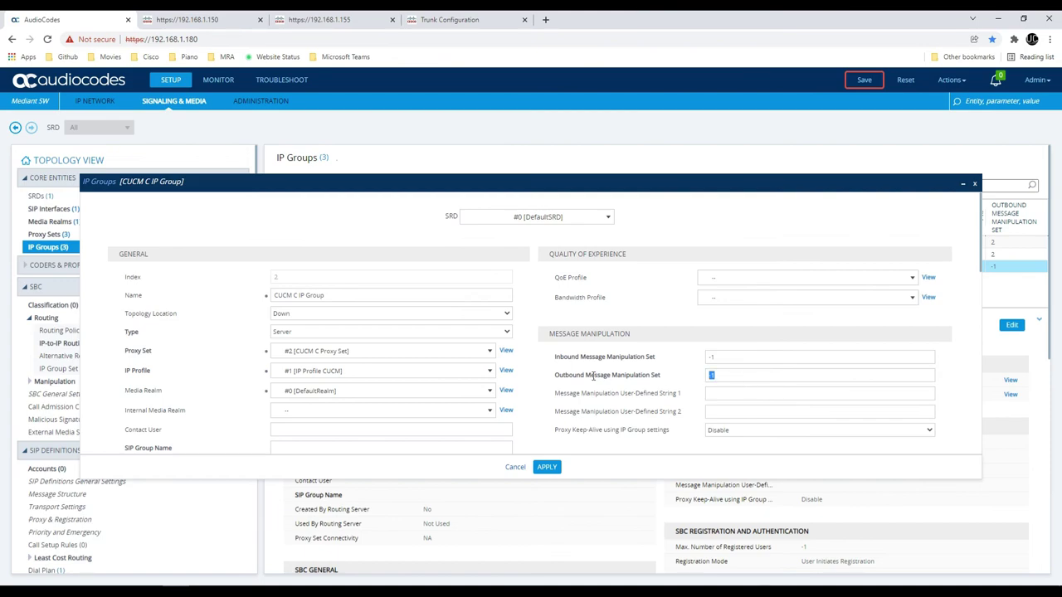
left_click(552, 467)
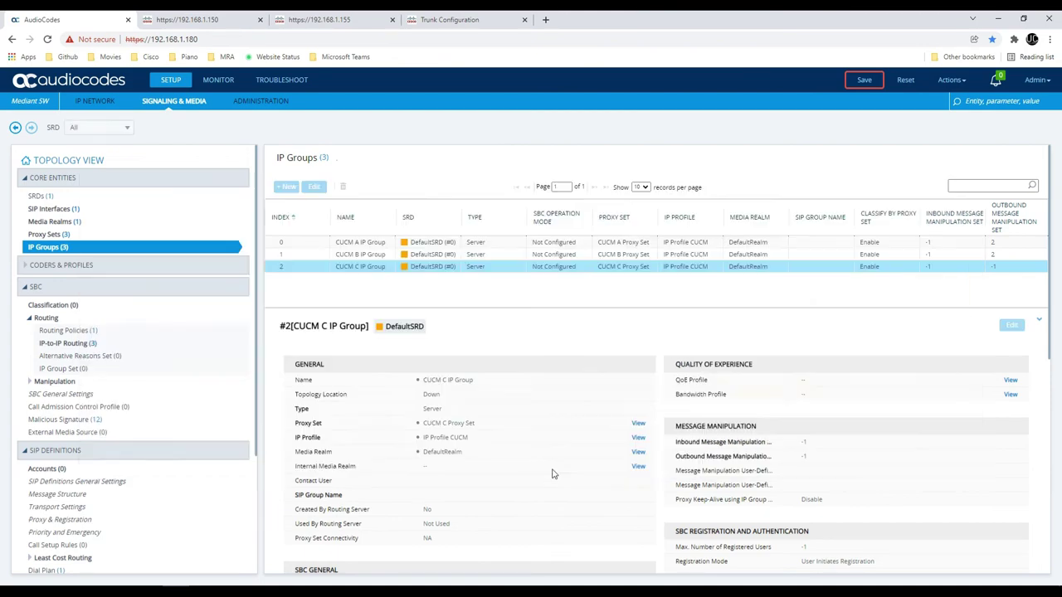
scroll(108, 367, "down", 3)
scroll(108, 367, "down", 1)
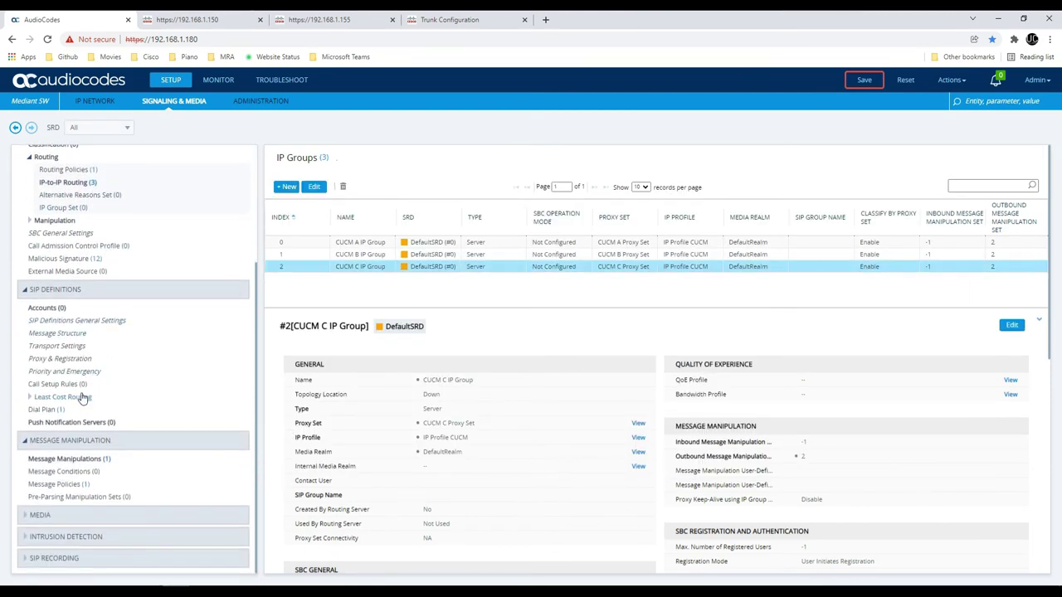
left_click(183, 455)
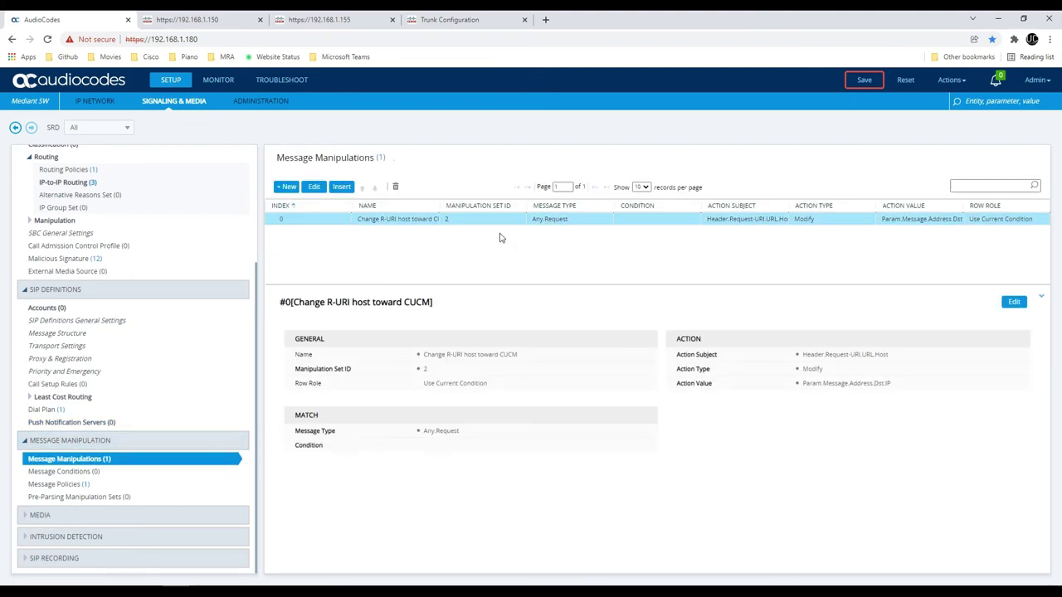
Save and confirm the configuration to the device, then return to the Audiocodes.png diagram in Photos
left_click(866, 80)
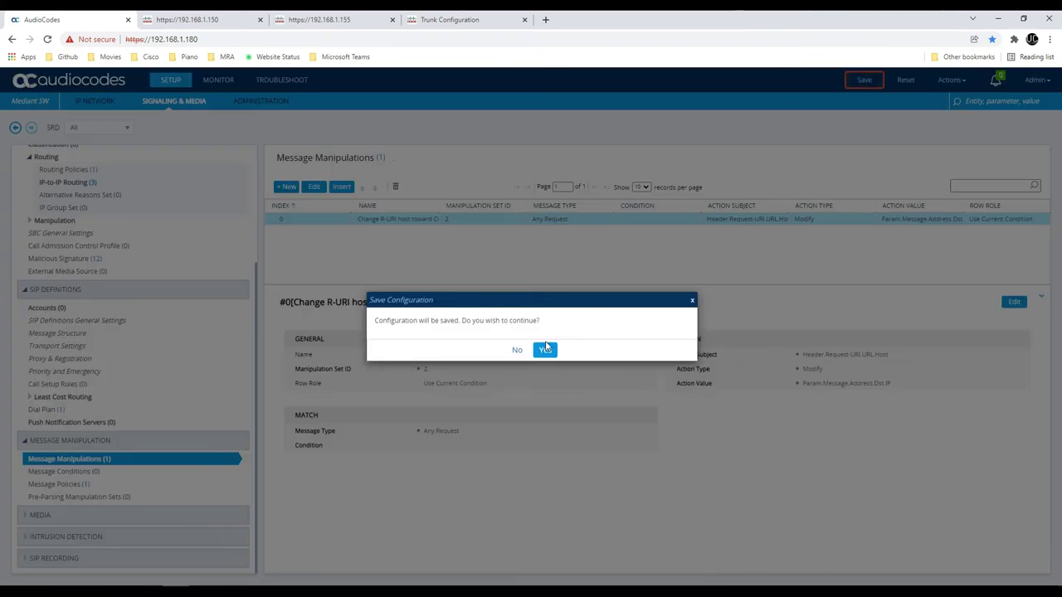
left_click(545, 351)
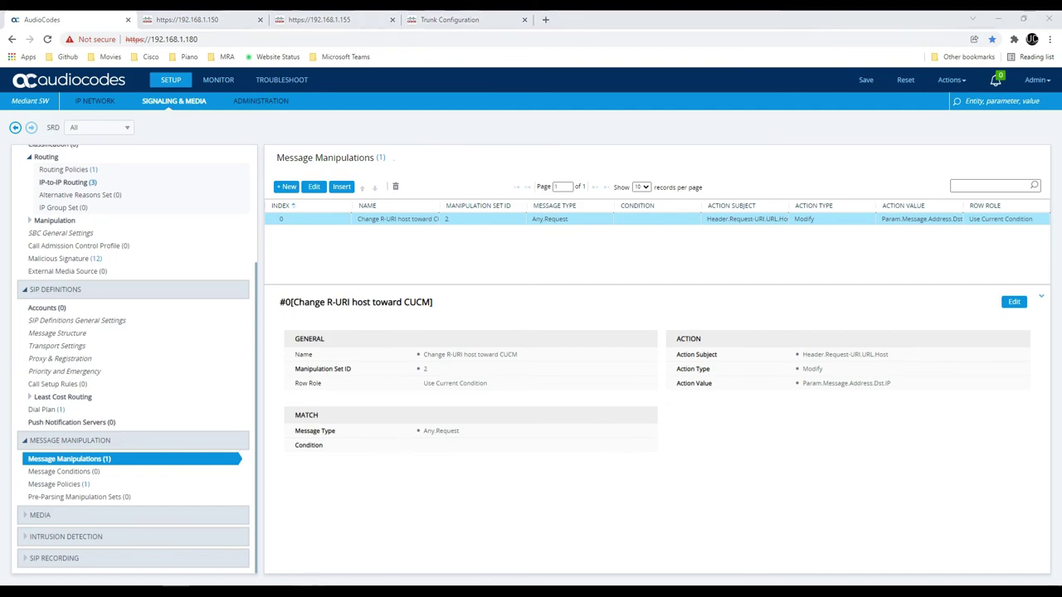
key("alt+Tab")
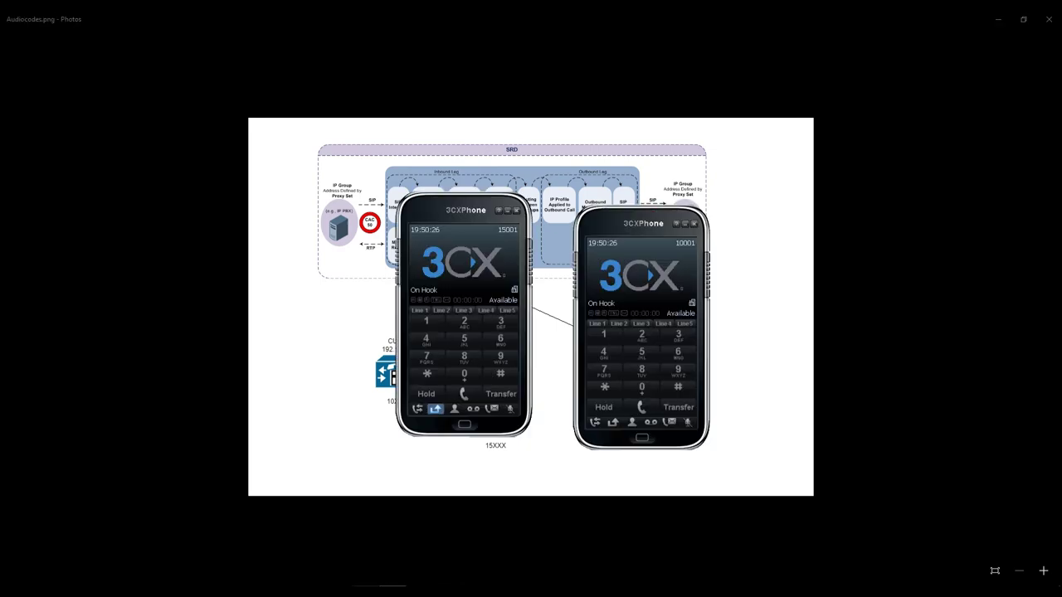
Move one softphone left, the 15001 softphone up, and the 16002 softphone right to uncover CUCM A, B and C
left_click_drag(610, 227, 88, 218)
left_click_drag(450, 210, 507, 74)
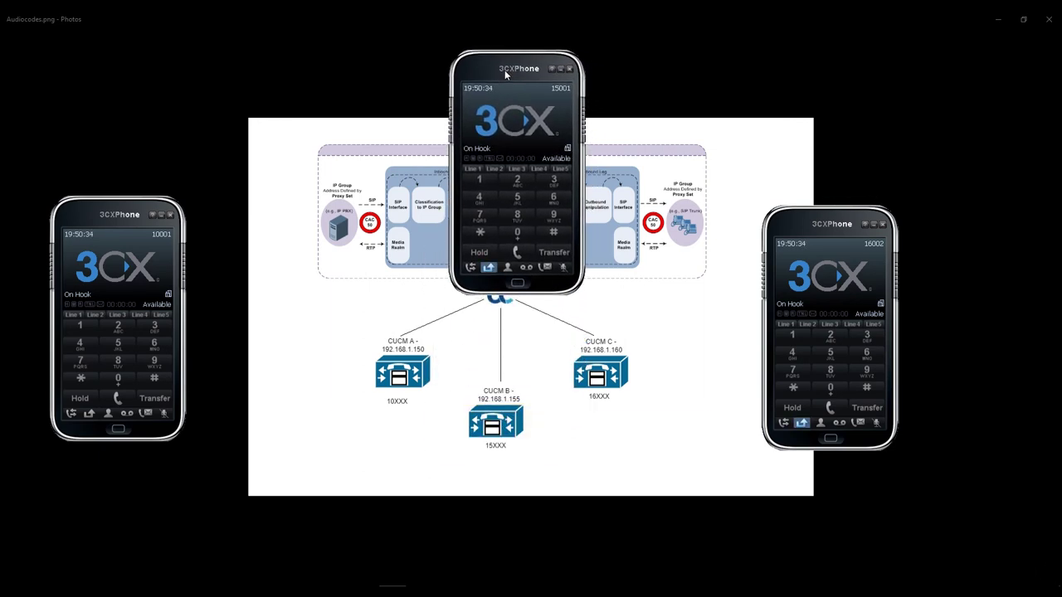
left_click_drag(834, 233, 899, 193)
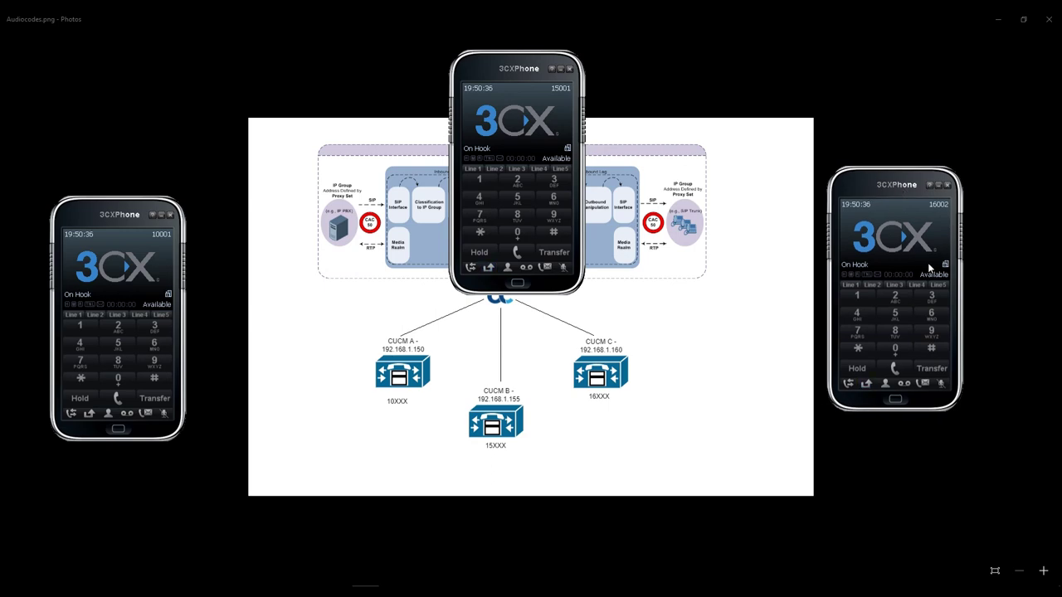